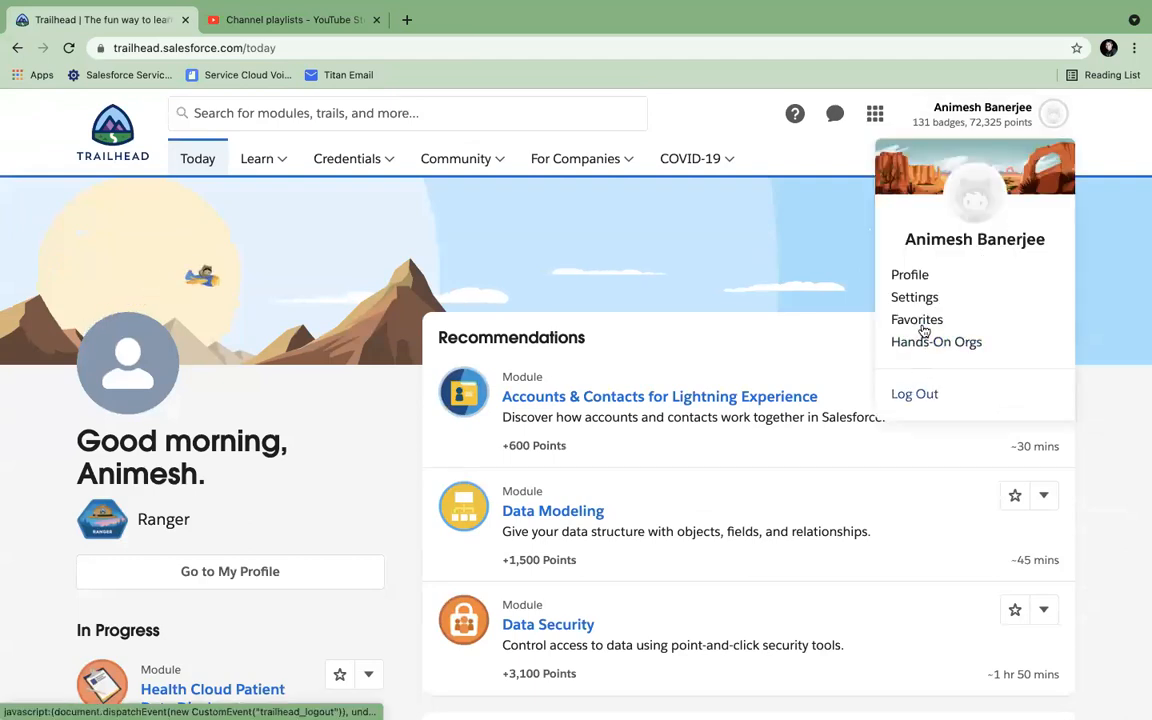
# - Go to the Hands-On Orgs list, close the YouTube page, and launch the Wise Shark Playground
pyautogui.click(921, 341)
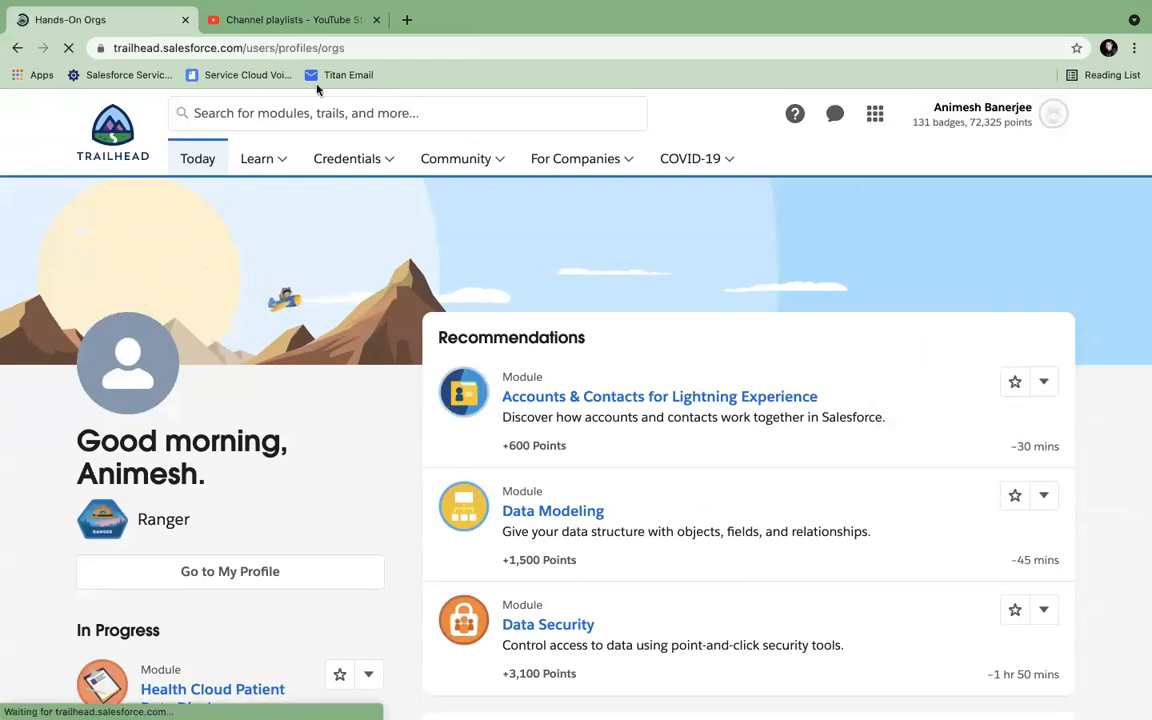
pyautogui.click(376, 19)
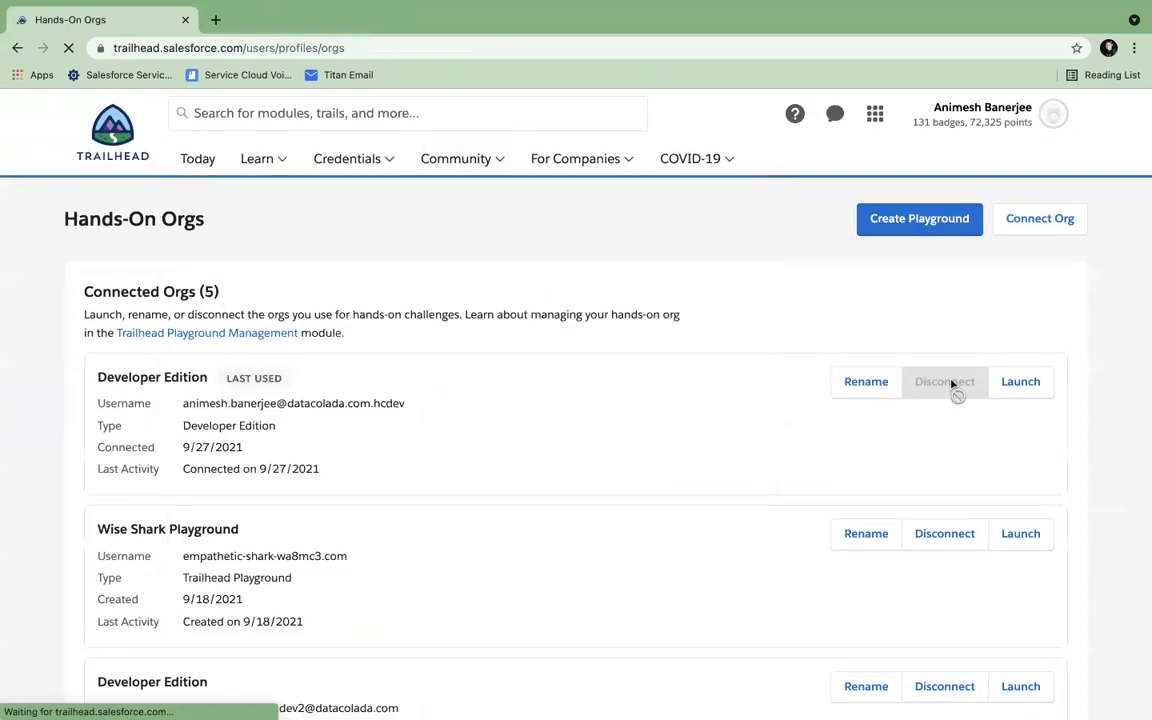
pyautogui.scroll(-2, 872, 473)
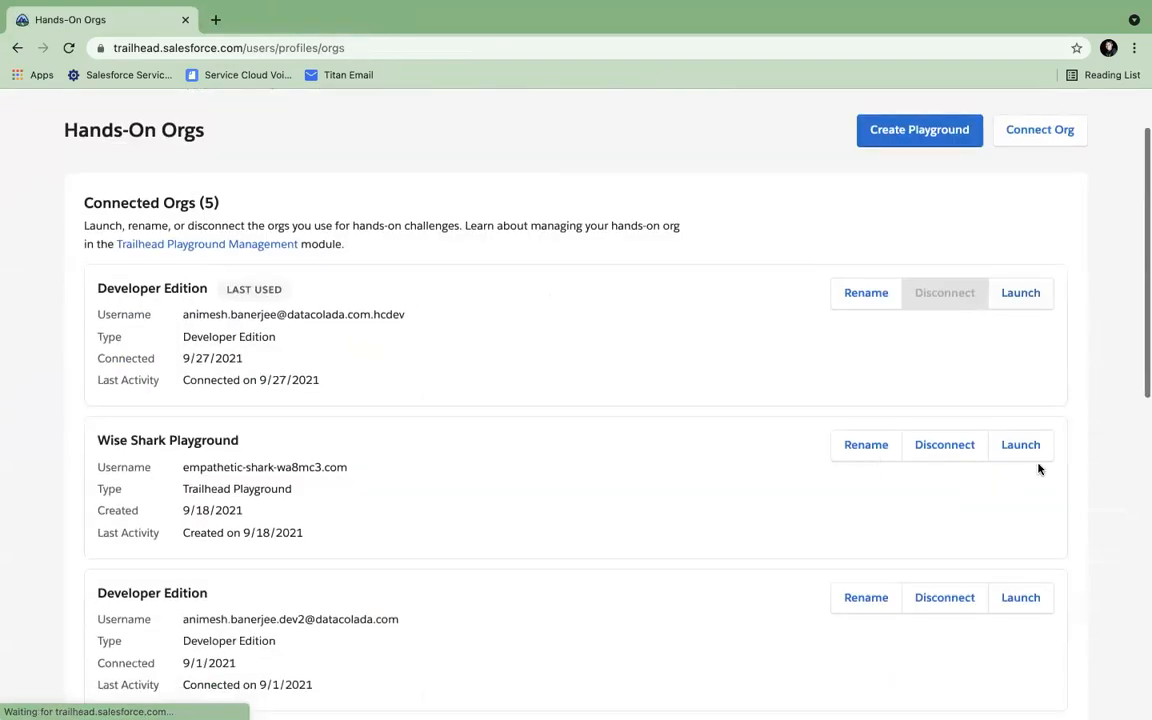
pyautogui.click(1030, 450)
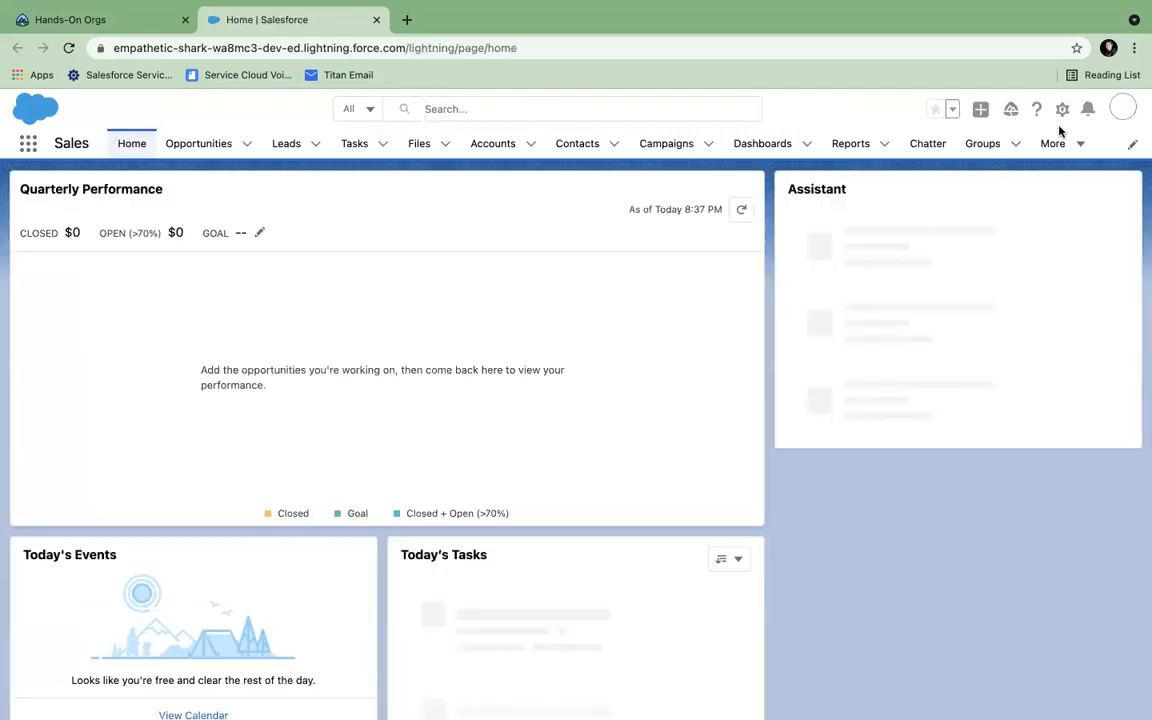
# - Open Setup for the current app and display the Account object's Fields & Relationships in Object Manager
pyautogui.click(1062, 109)
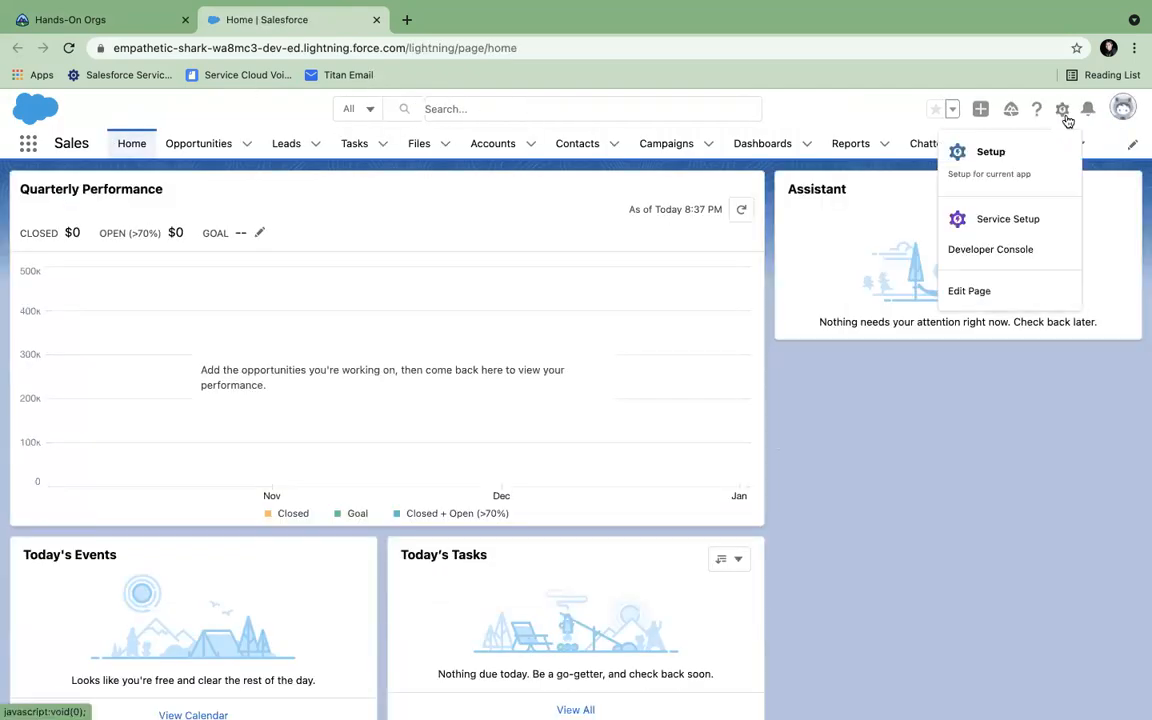
pyautogui.click(1000, 155)
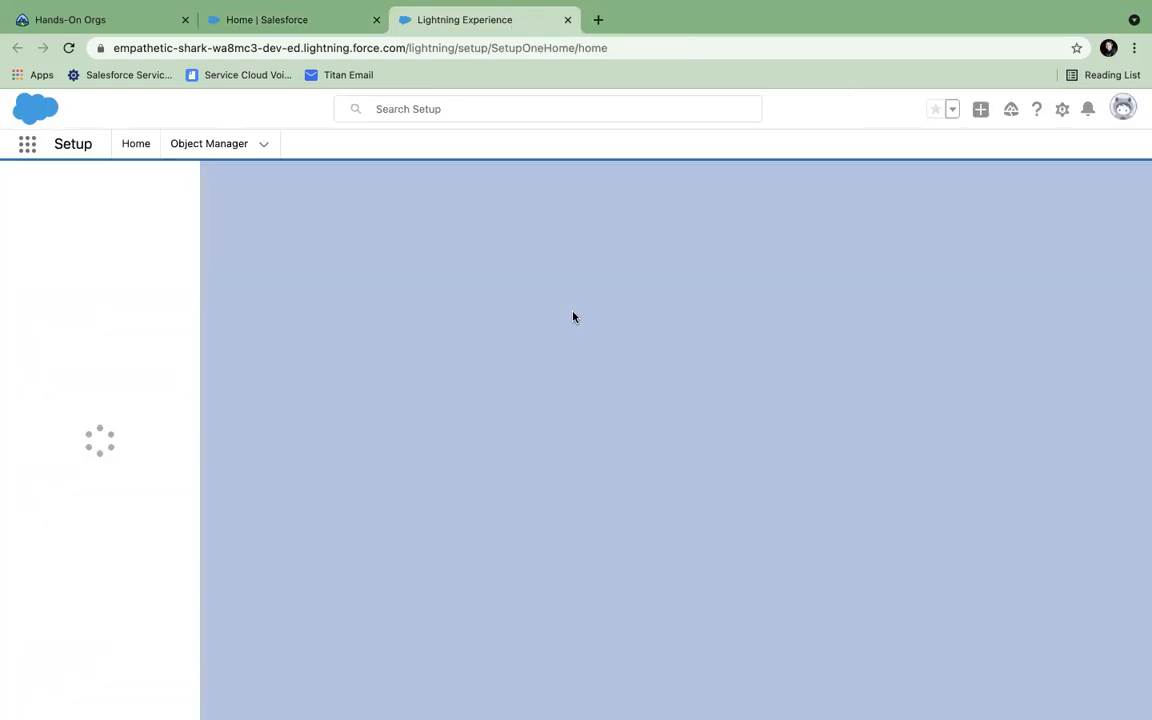
pyautogui.click(212, 147)
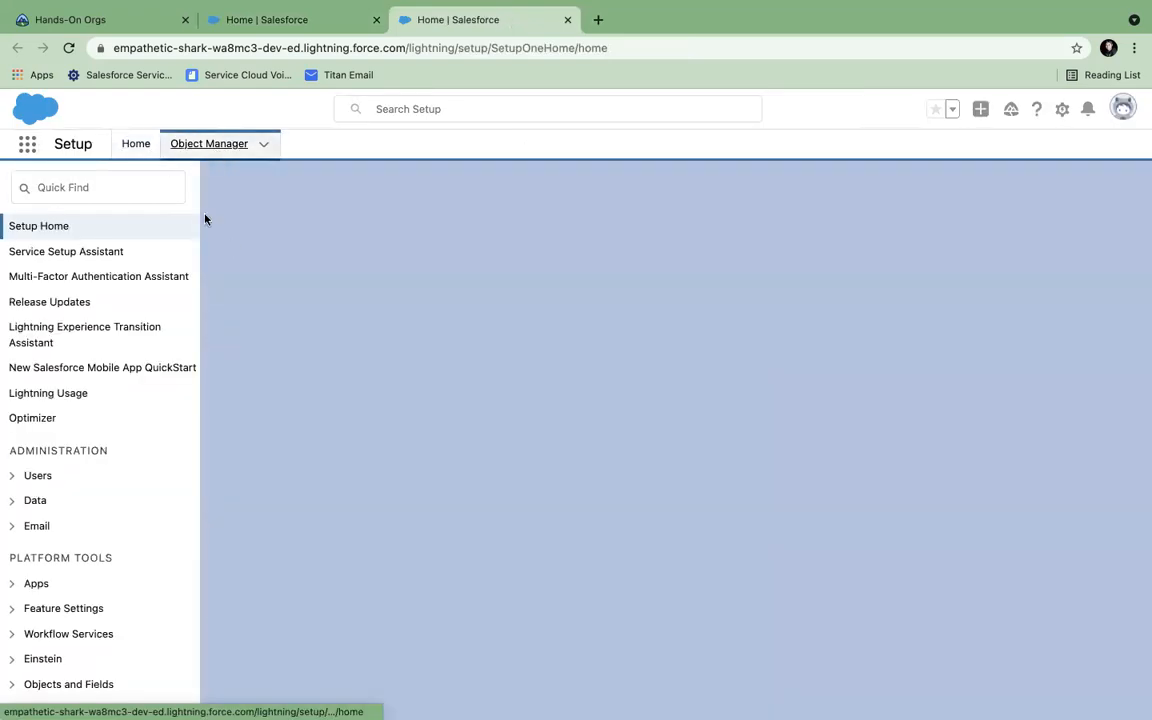
pyautogui.click(26, 300)
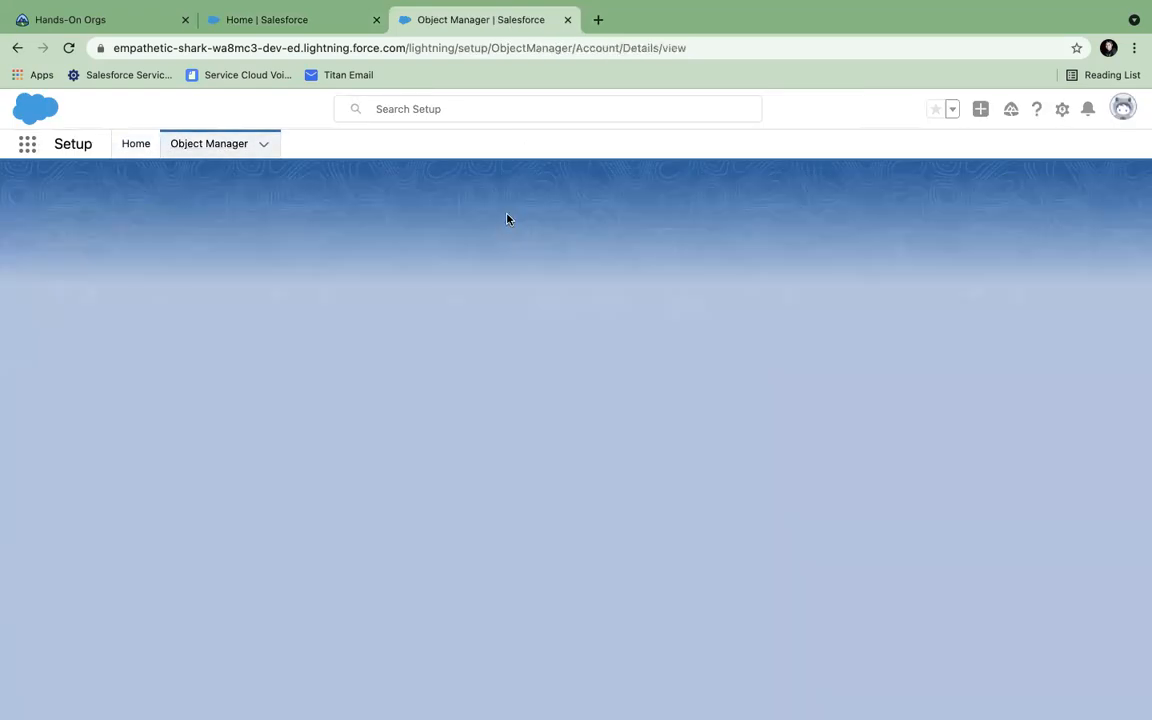
pyautogui.click(72, 302)
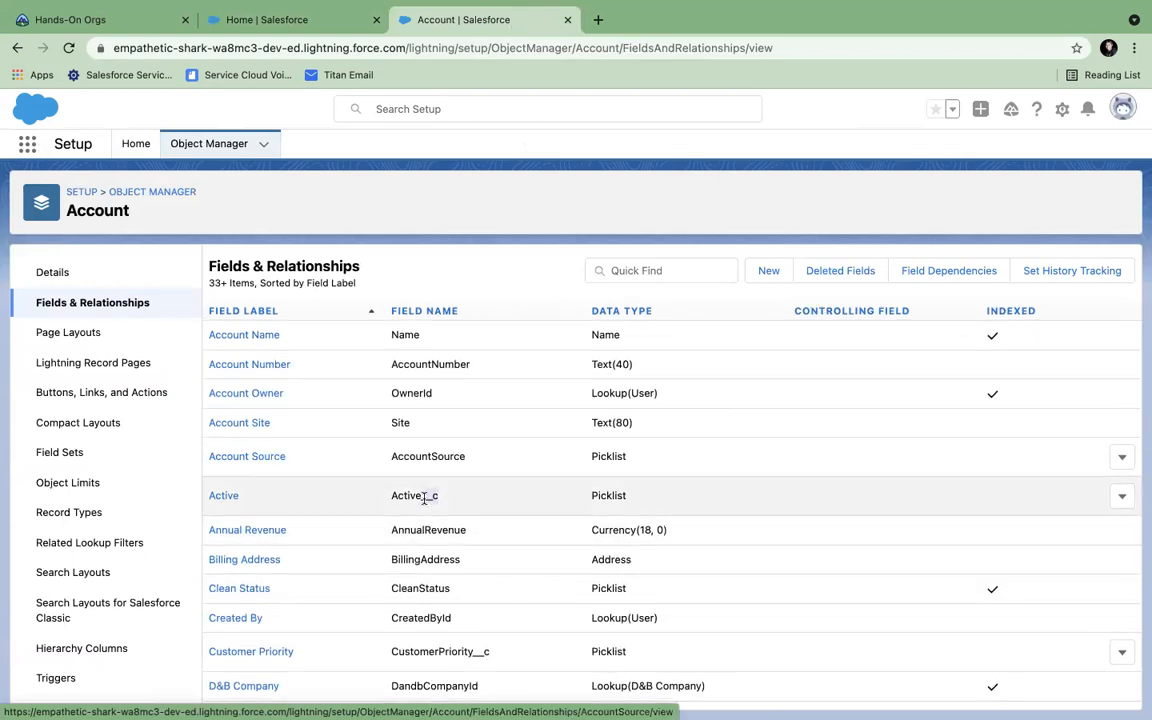
# - Browse the Account fields, inspect the editable settings of the standard Account Number field, and return to the field list without saving
pyautogui.scroll(-5, 478, 553)
pyautogui.scroll(-4, 487, 555)
pyautogui.scroll(12, 489, 550)
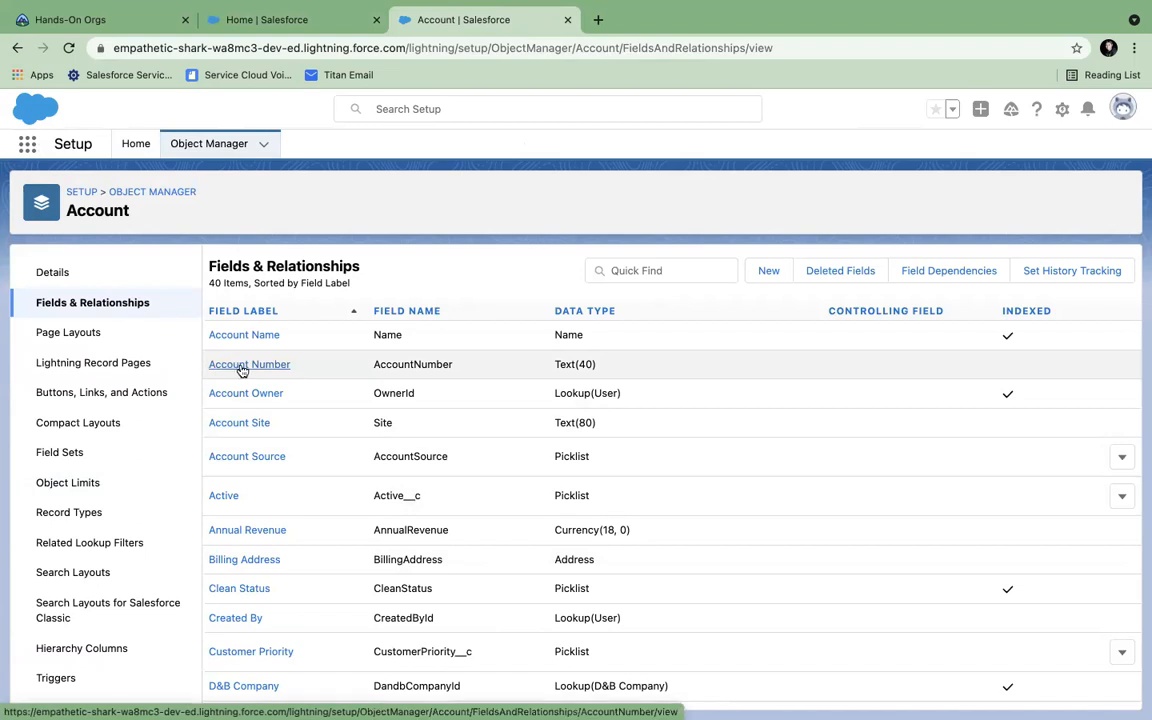
pyautogui.click(241, 370)
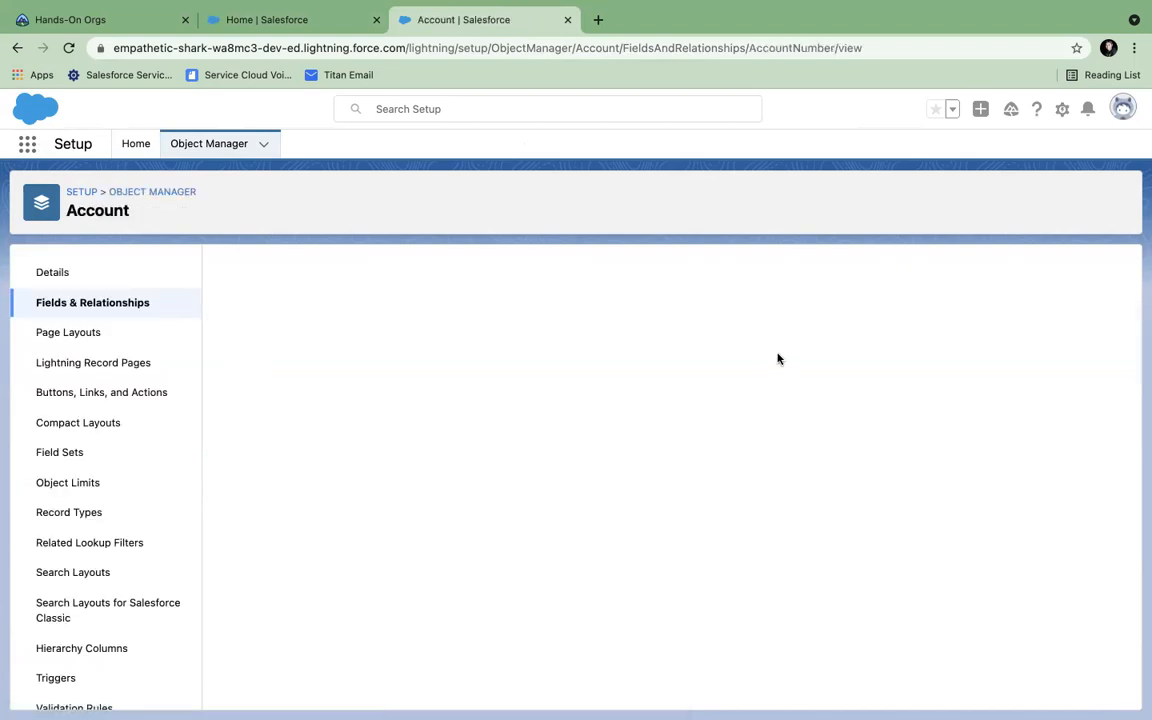
pyautogui.click(511, 320)
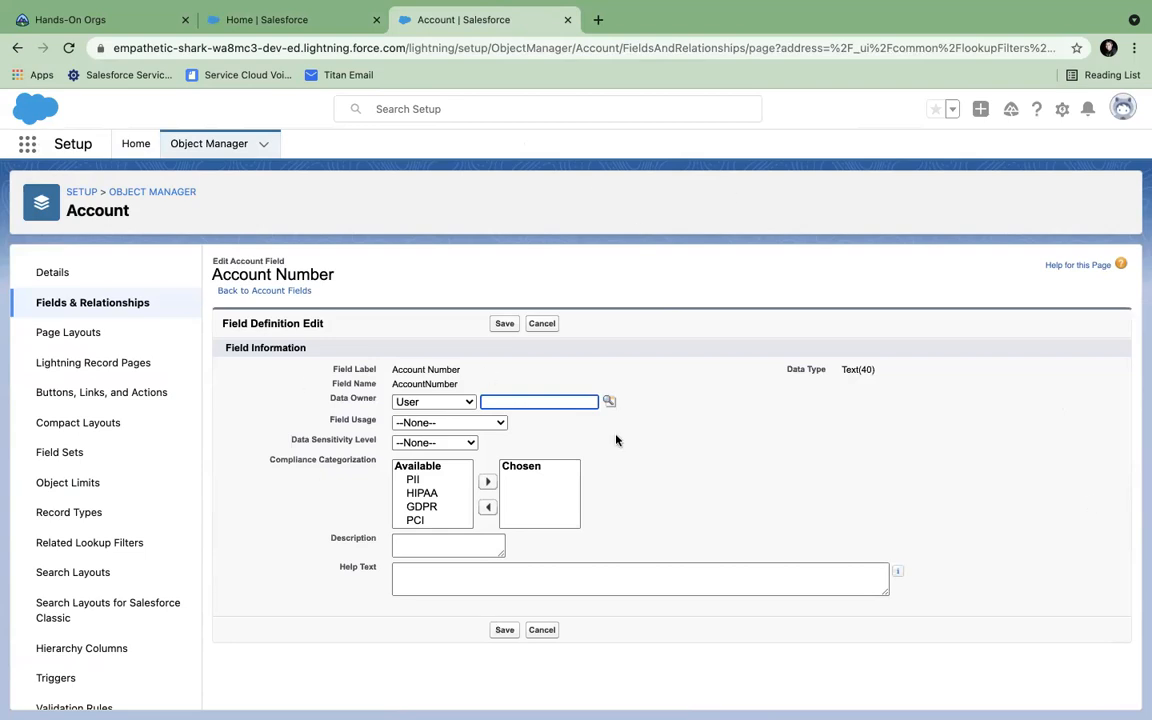
pyautogui.click(549, 326)
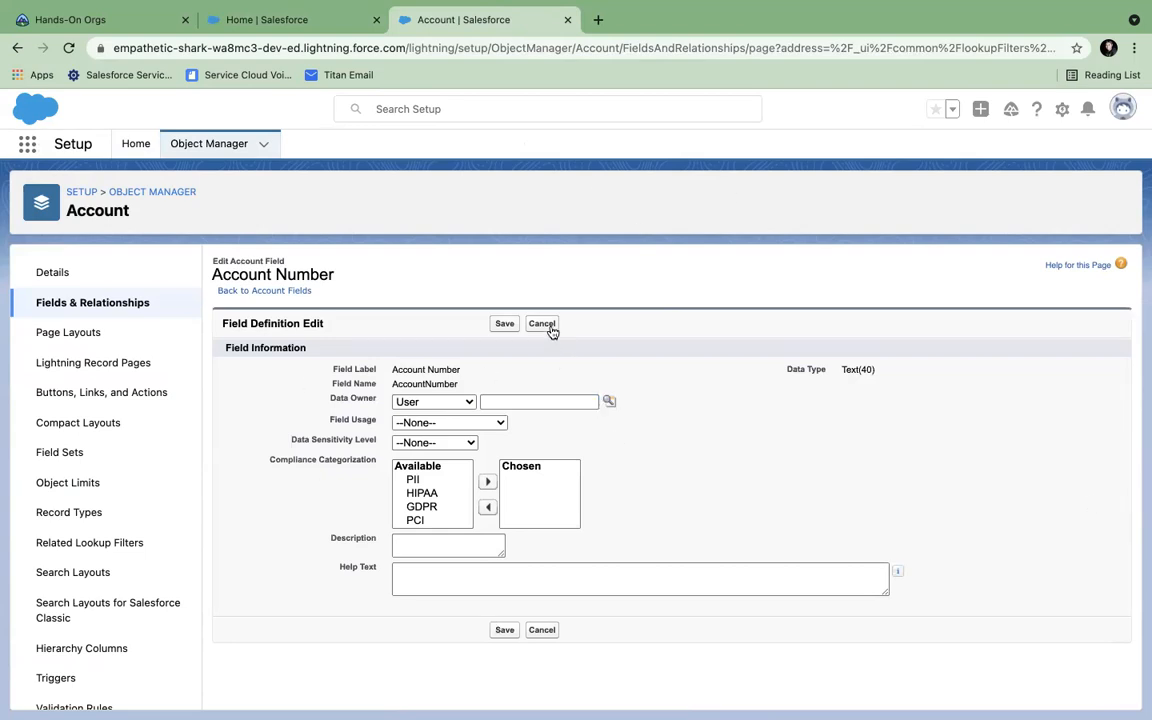
pyautogui.click(114, 306)
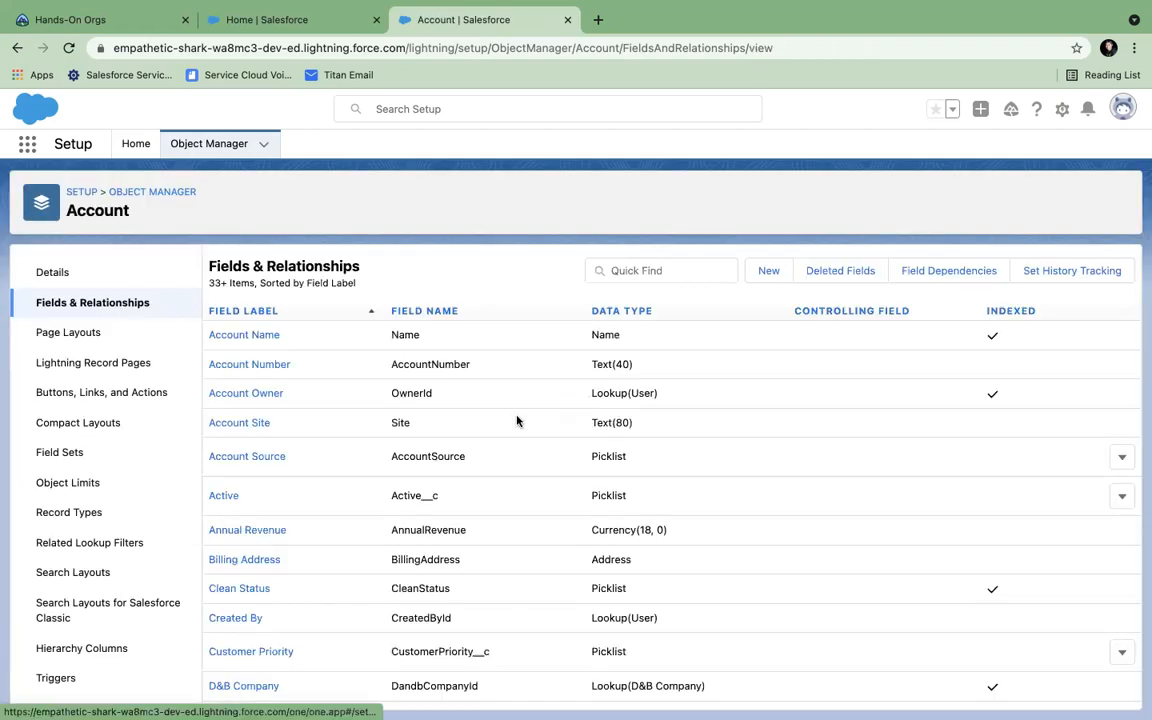
# - Edit the custom MyId field on Account so a value is always required to save a record, and save the field
pyautogui.scroll(-3, 318, 519)
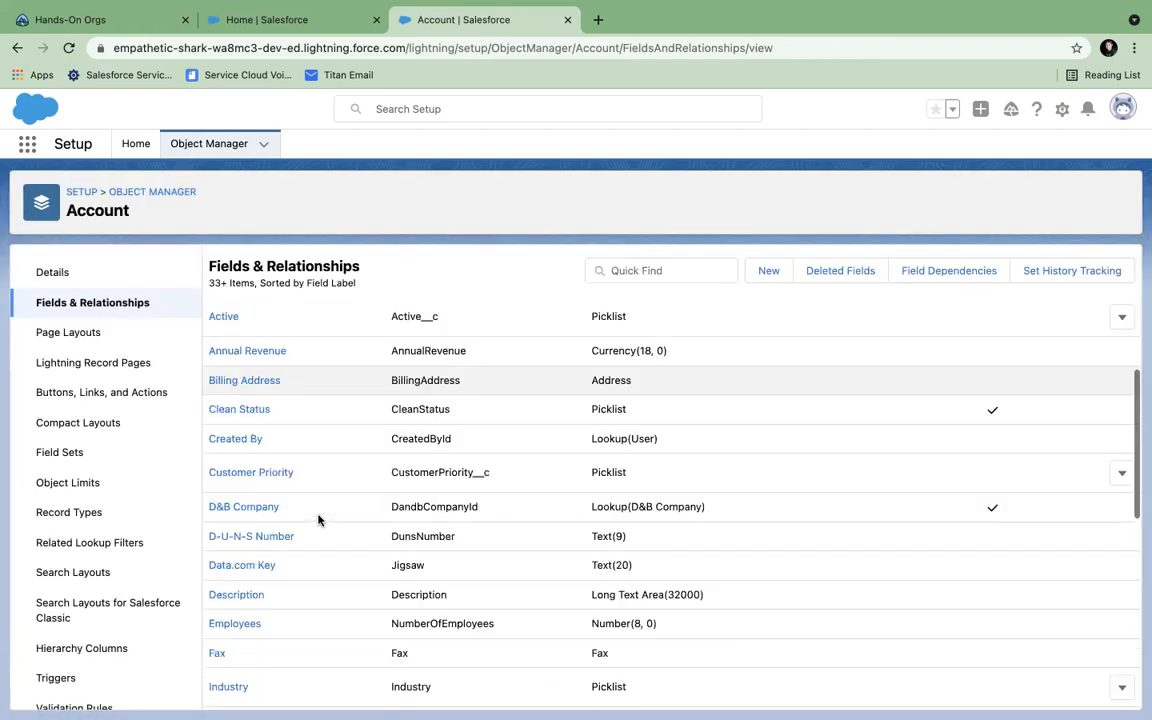
pyautogui.scroll(-3, 318, 519)
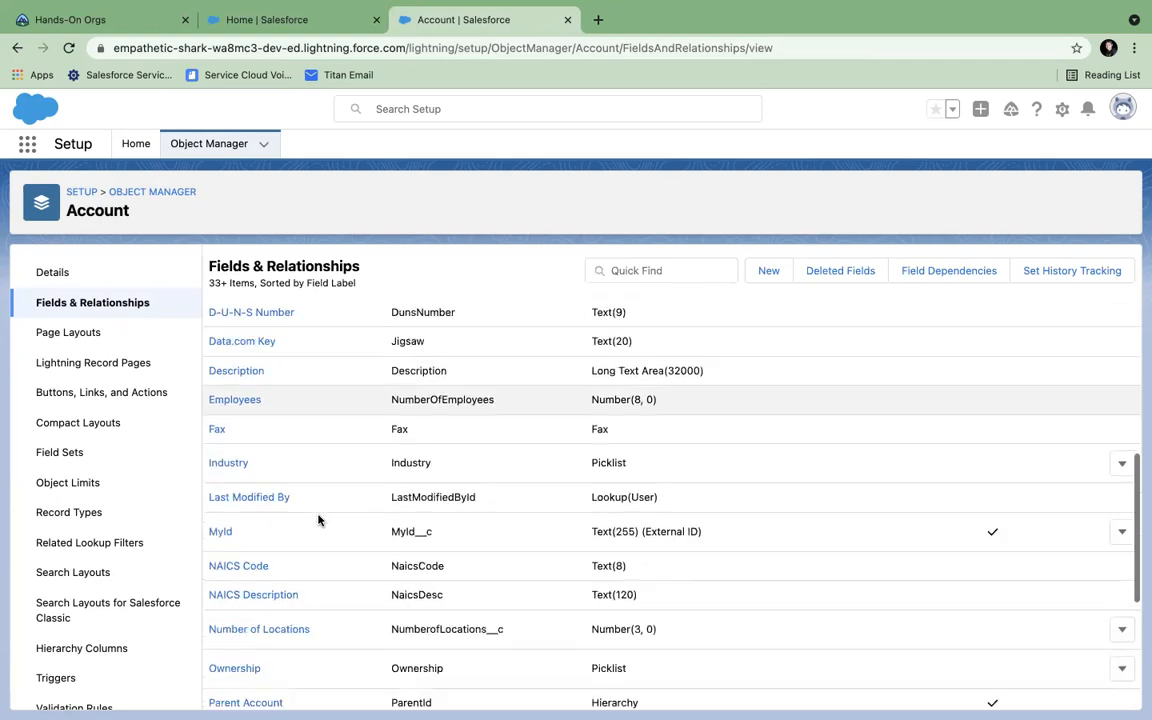
pyautogui.click(221, 530)
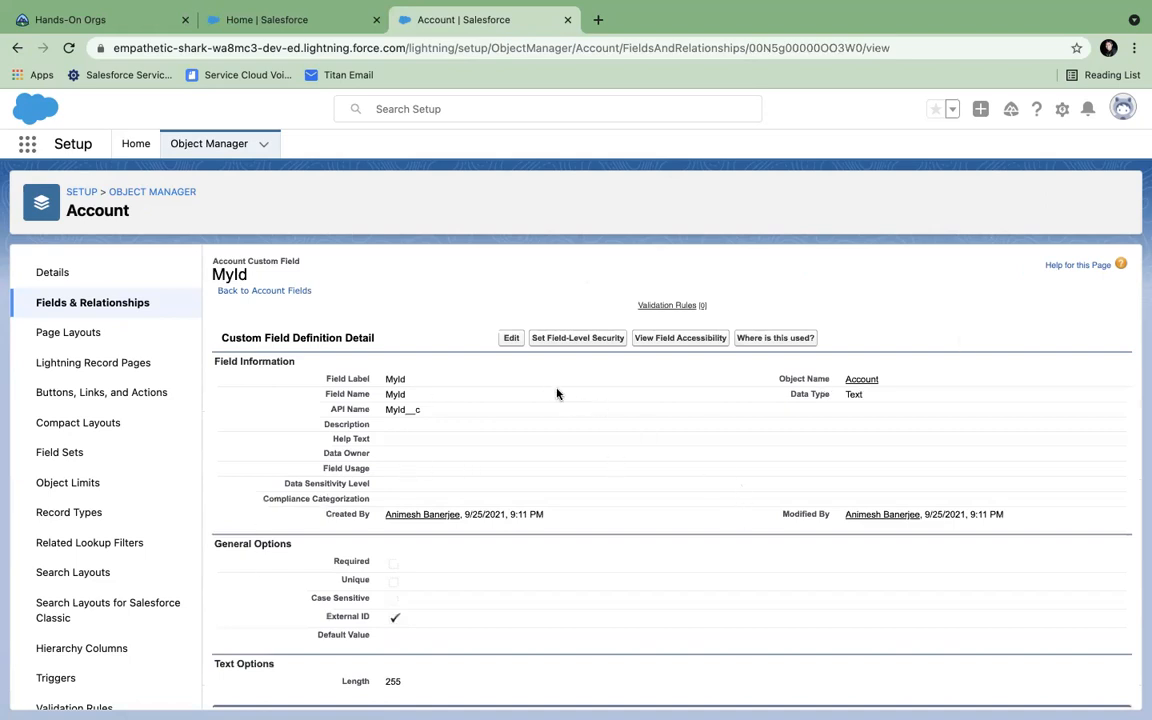
pyautogui.scroll(-2, 480, 365)
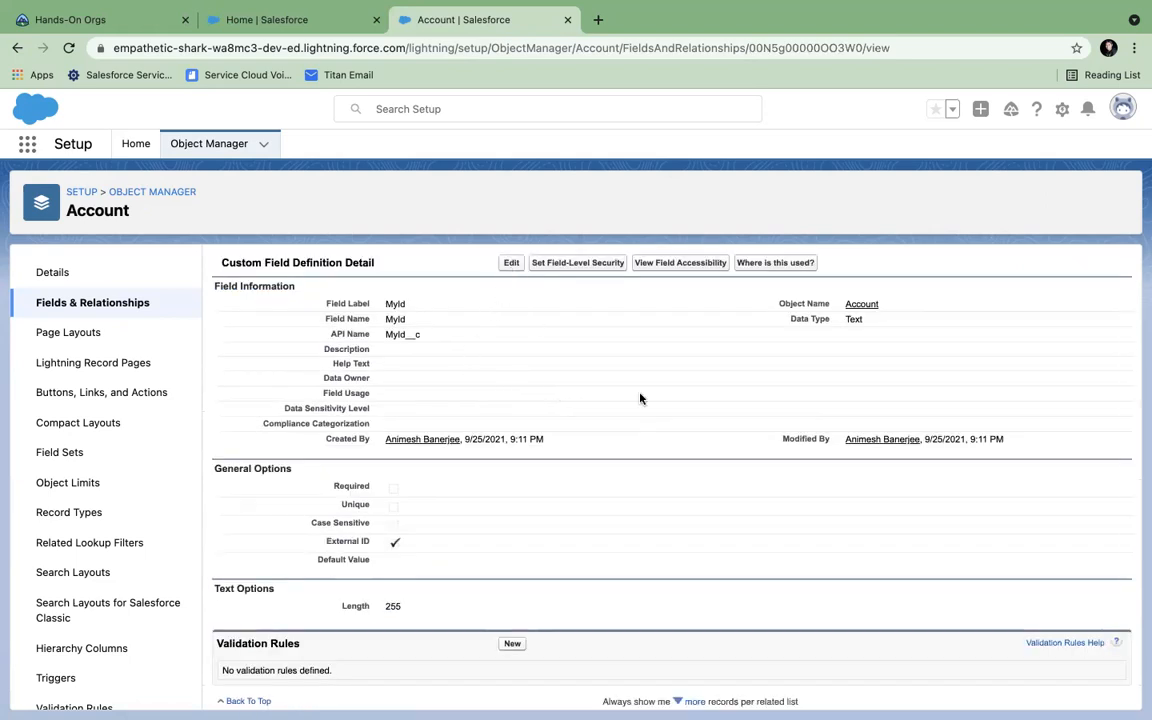
pyautogui.scroll(-2, 681, 555)
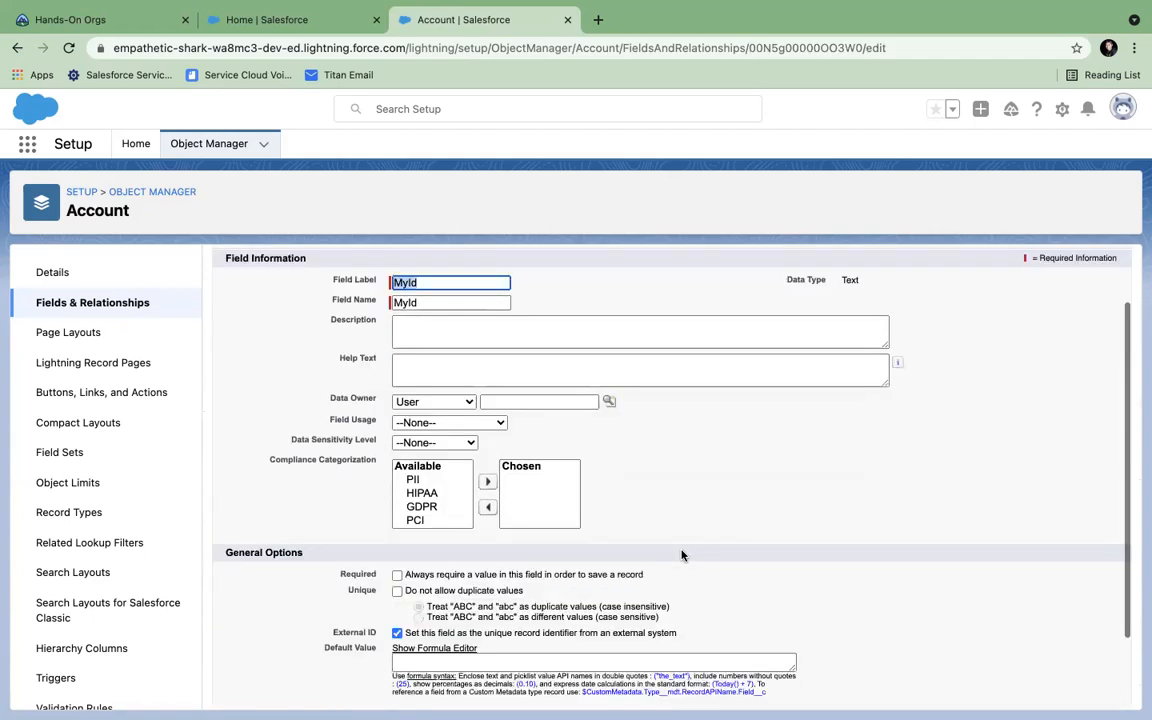
pyautogui.scroll(-1, 681, 555)
pyautogui.click(397, 537)
pyautogui.scroll(-2, 853, 537)
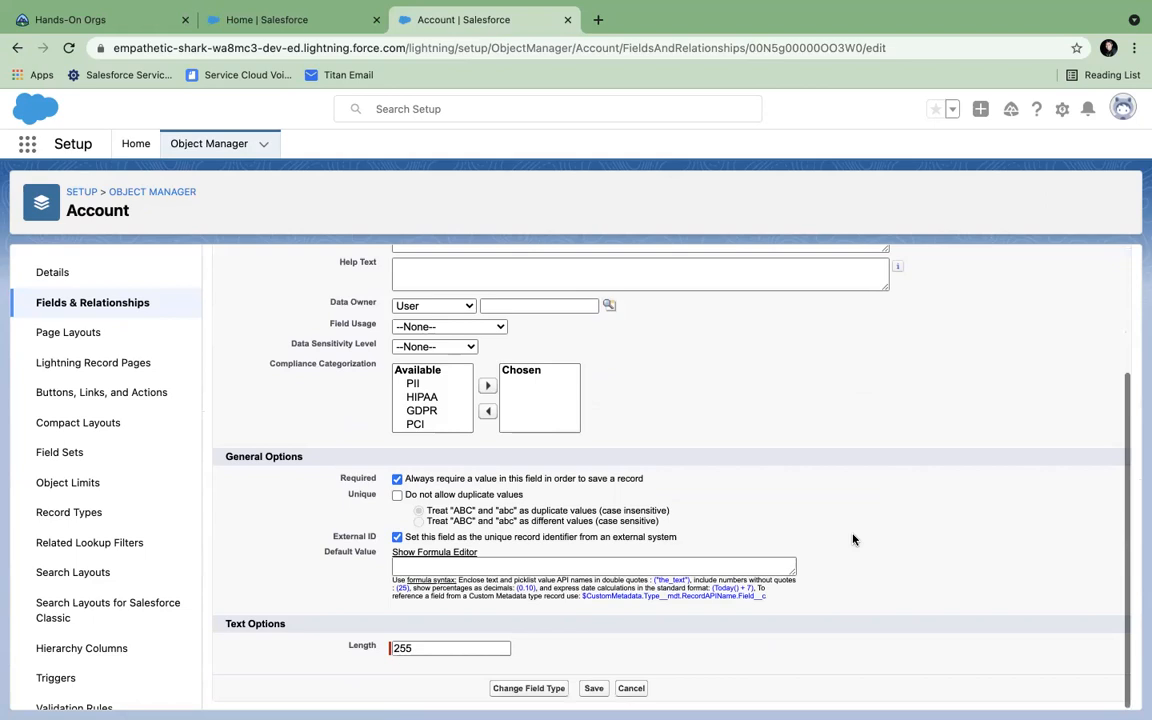
pyautogui.click(594, 688)
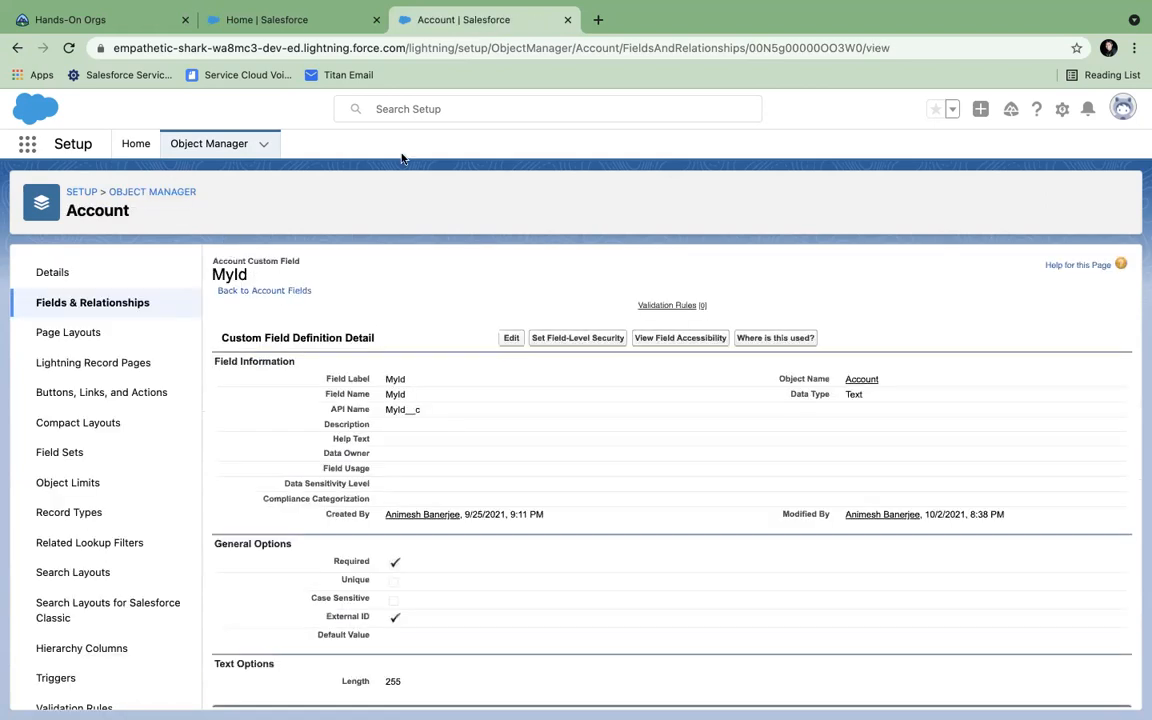
# - Reload the Sales app and open a new account form from Accounts
pyautogui.click(228, 22)
pyautogui.click(69, 48)
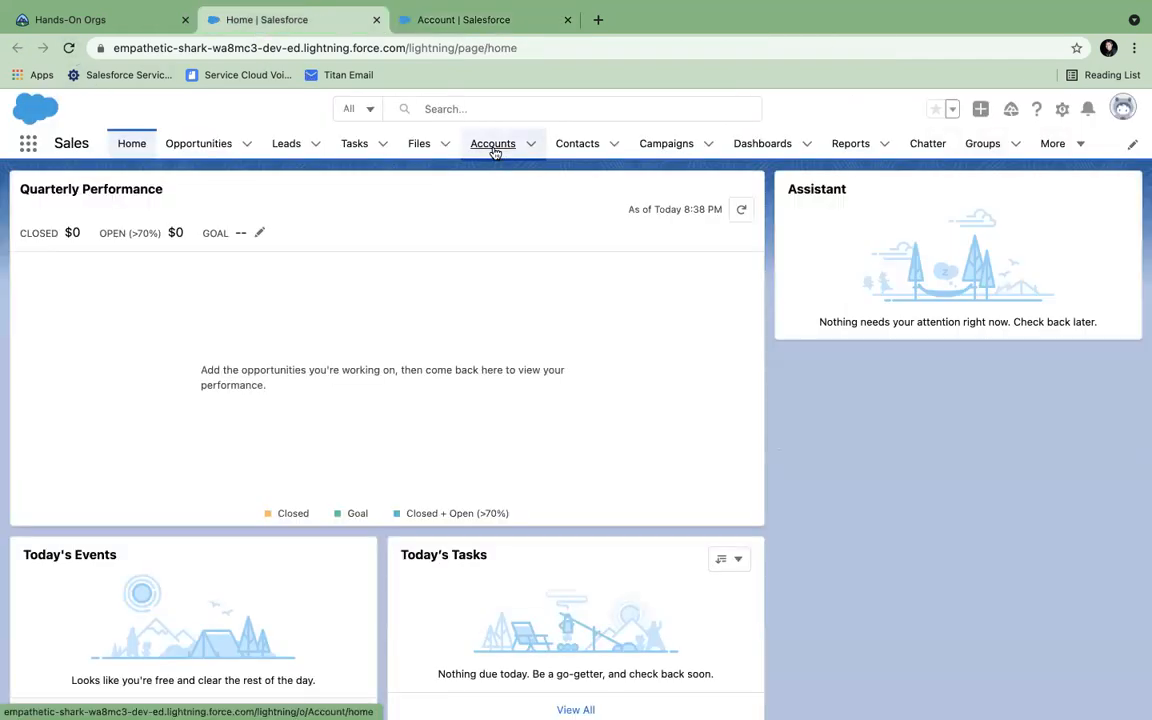
pyautogui.click(494, 148)
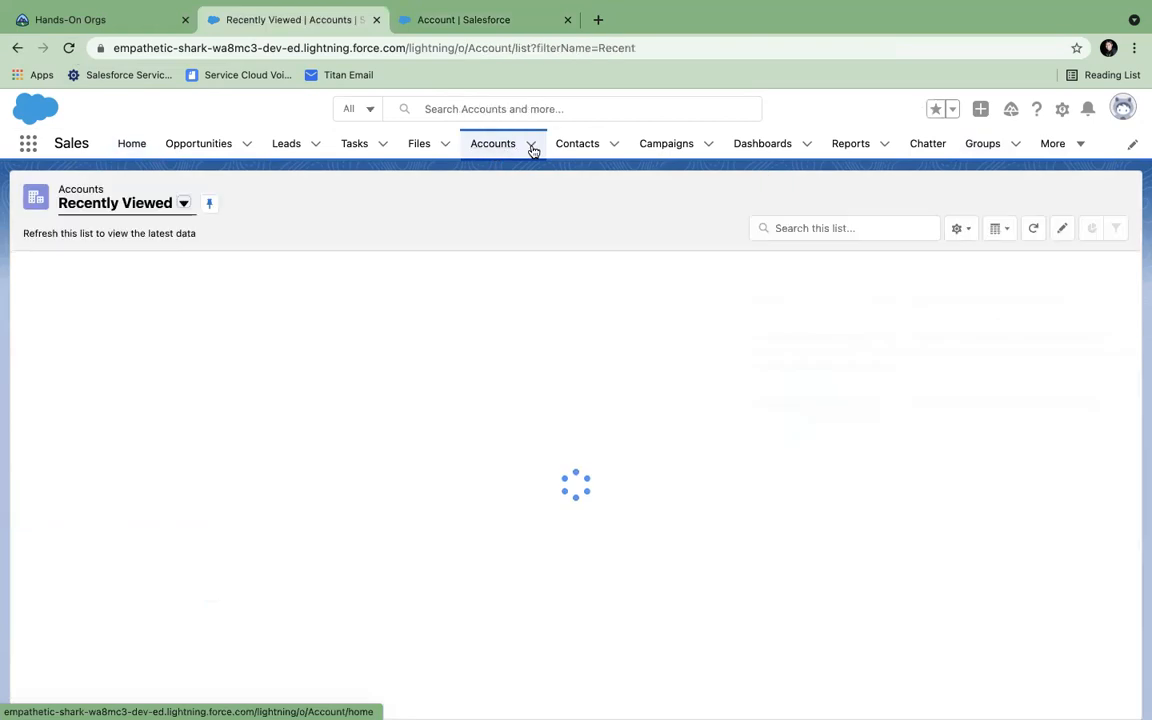
pyautogui.click(533, 150)
pyautogui.click(530, 181)
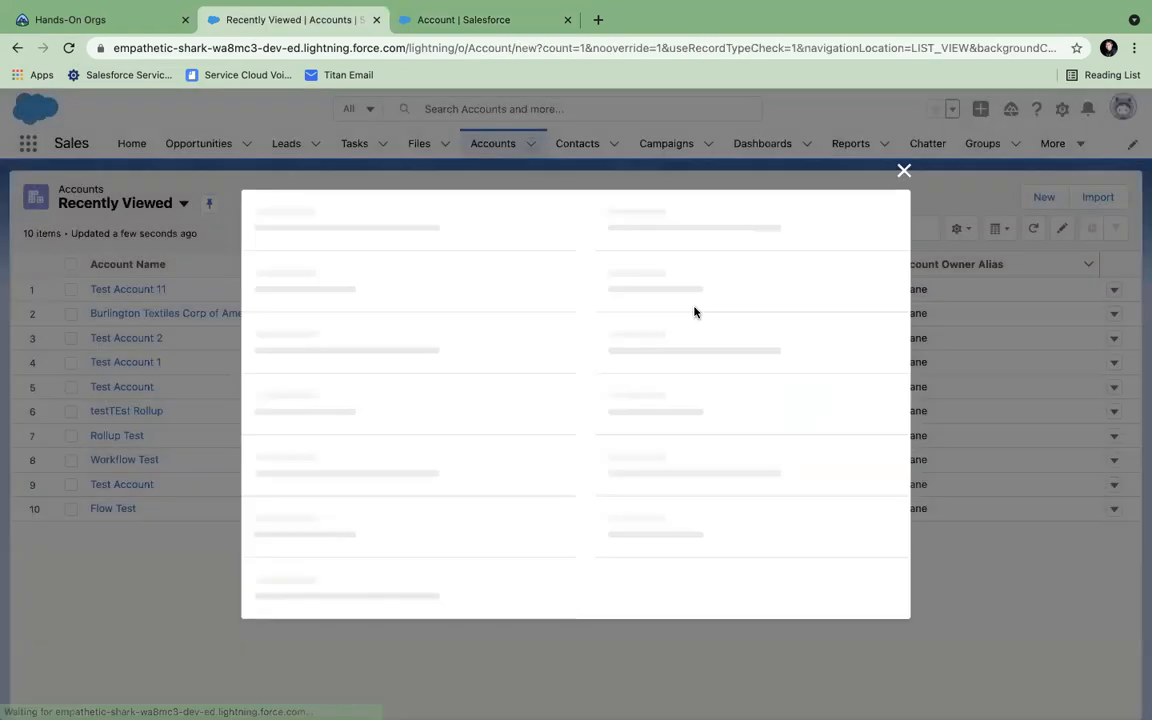
# - Check the new account form for its required fields, including MyId, and close it without saving
pyautogui.scroll(-2, 301, 516)
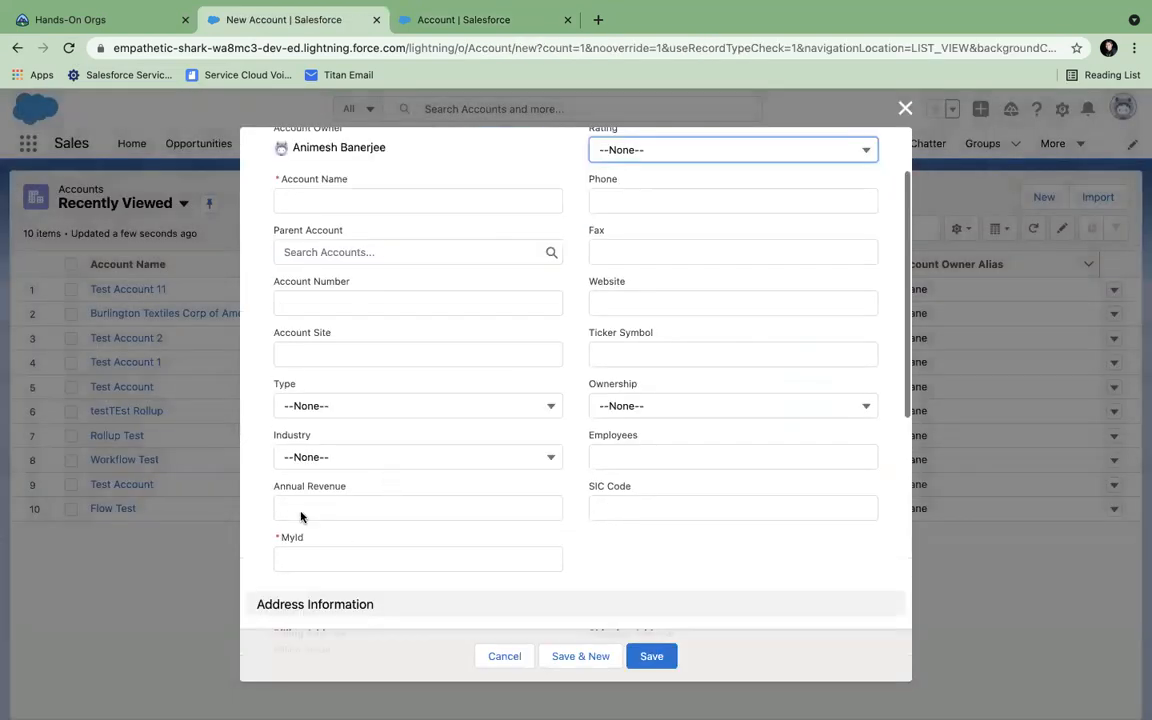
pyautogui.scroll(-1, 301, 516)
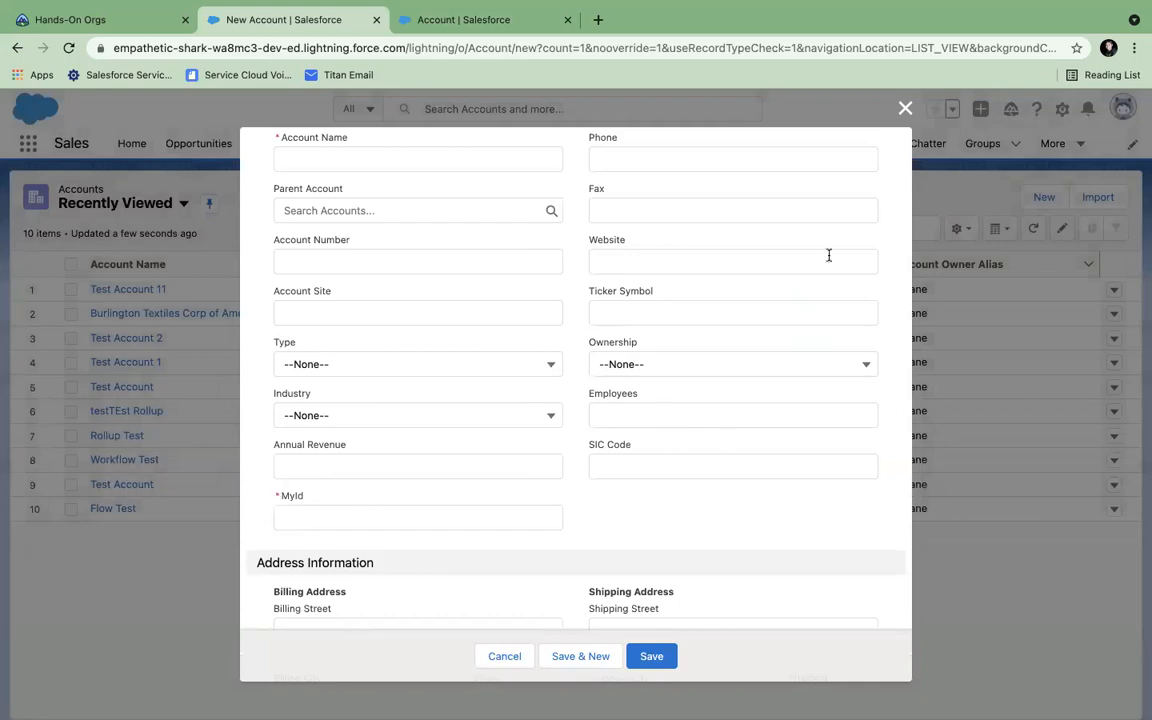
pyautogui.scroll(-10, 580, 443)
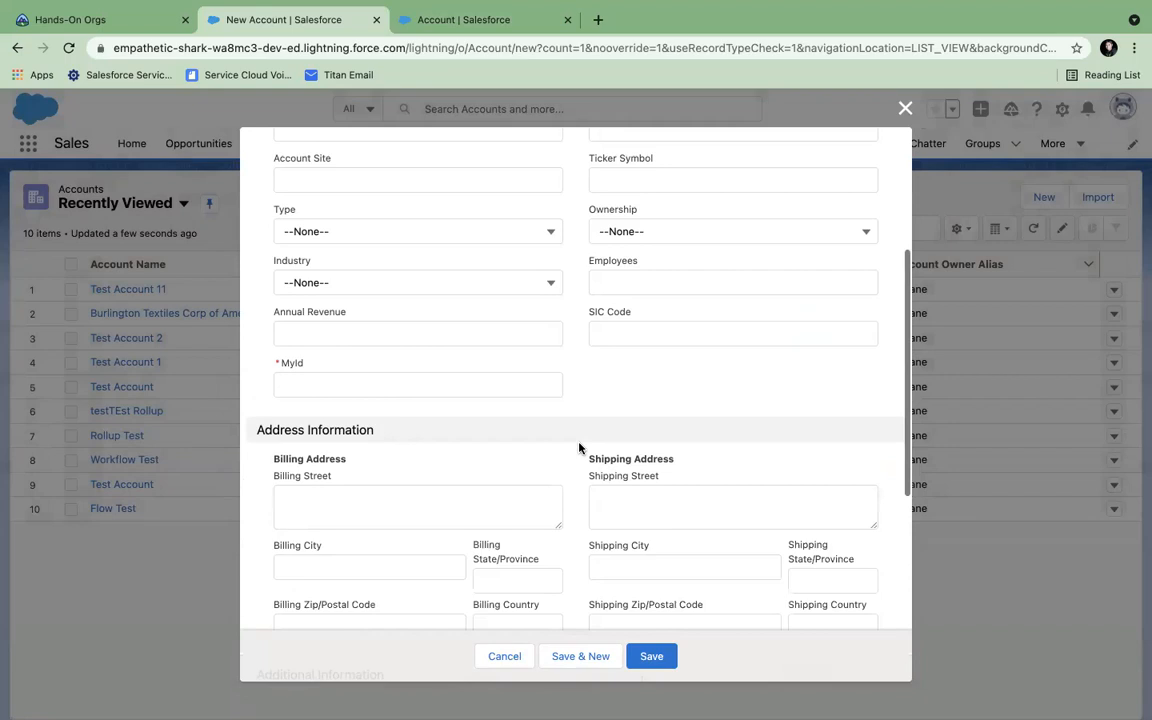
pyautogui.scroll(10, 575, 453)
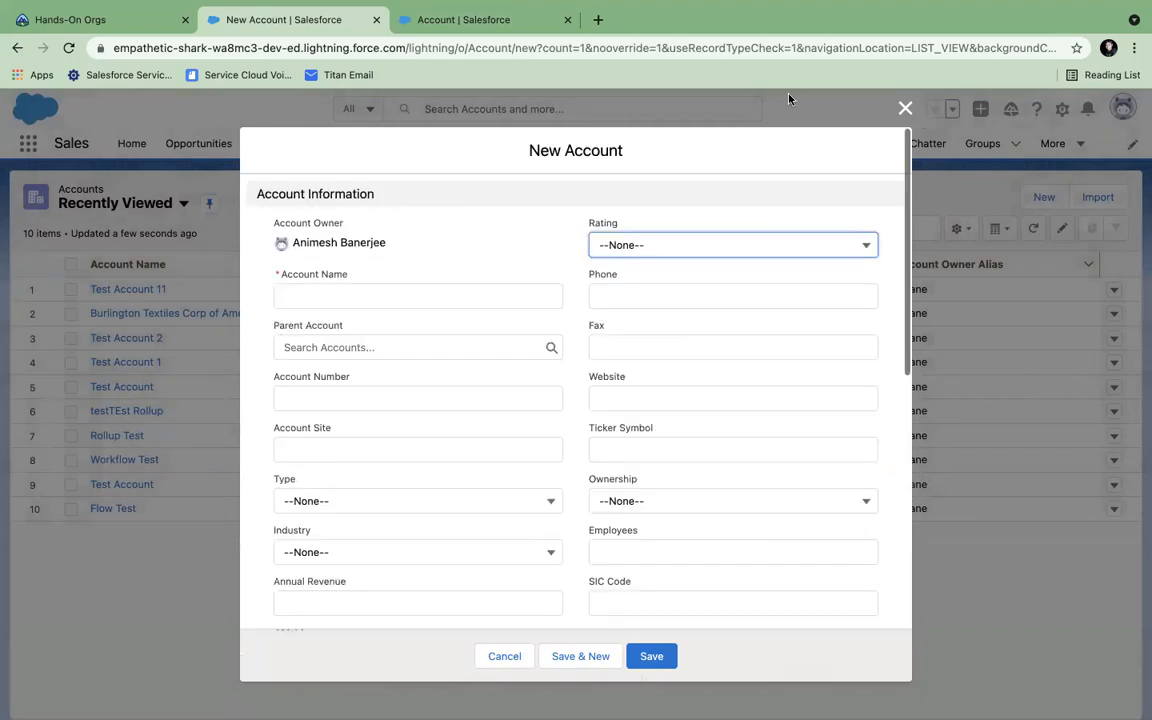
pyautogui.click(905, 110)
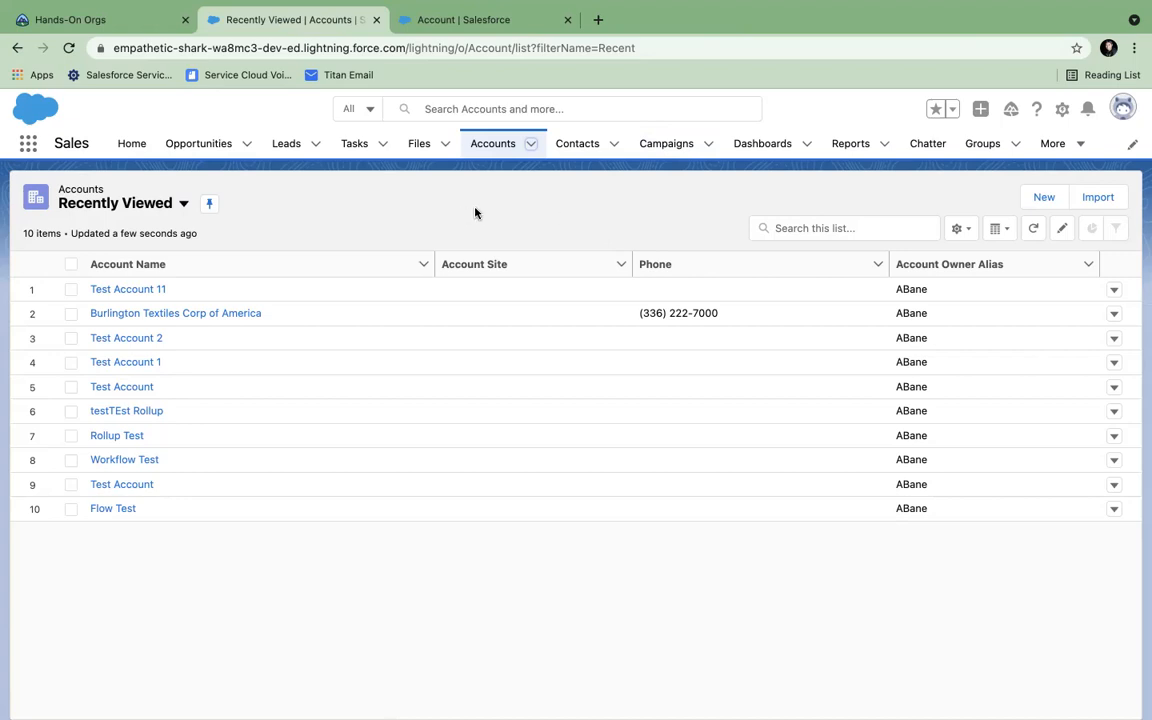
# - Return to the Account object's setup and display its list of page layouts
pyautogui.click(1066, 112)
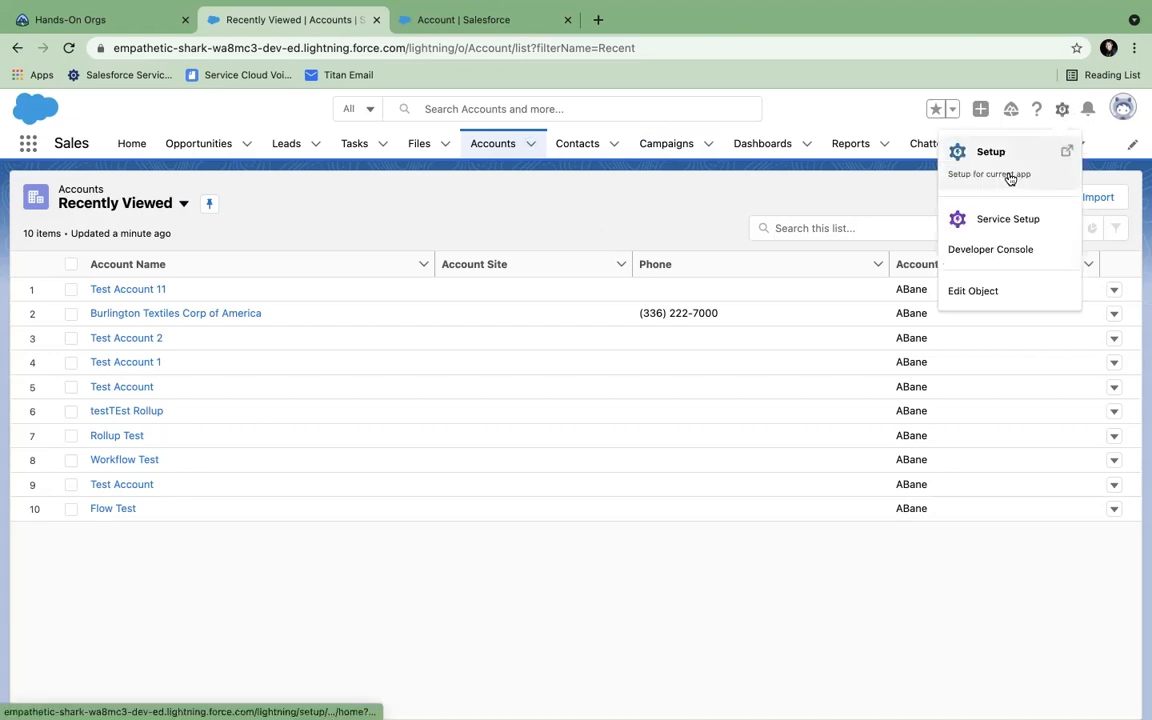
pyautogui.click(483, 22)
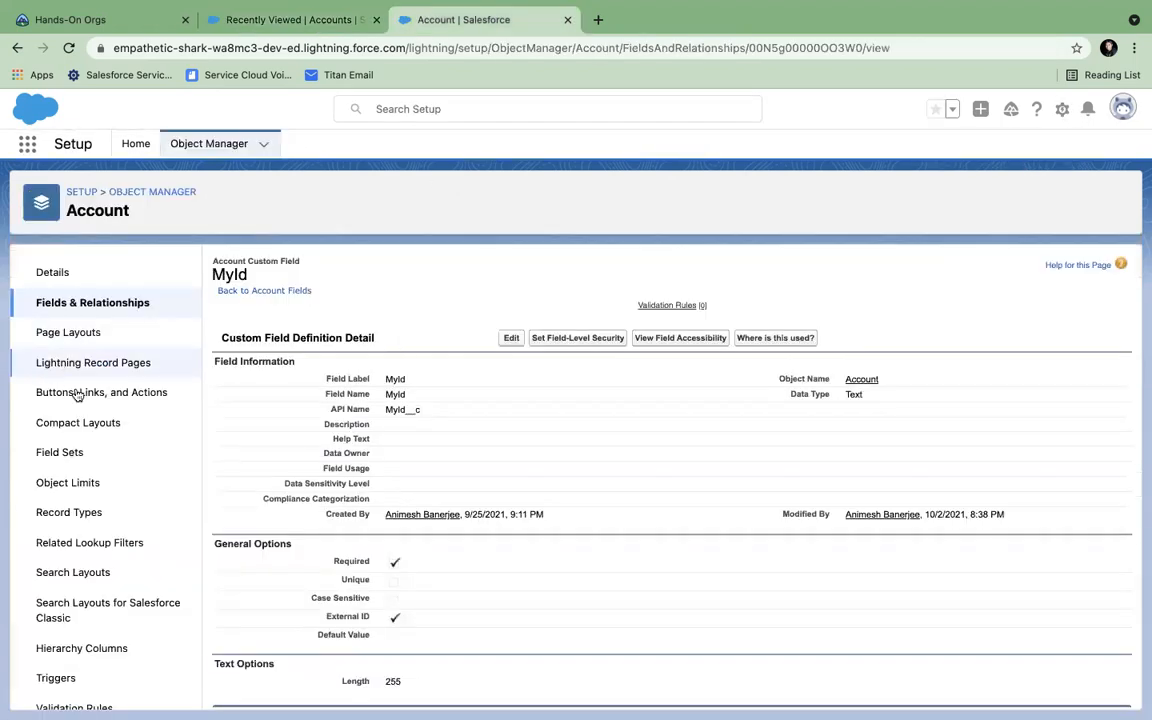
pyautogui.click(80, 334)
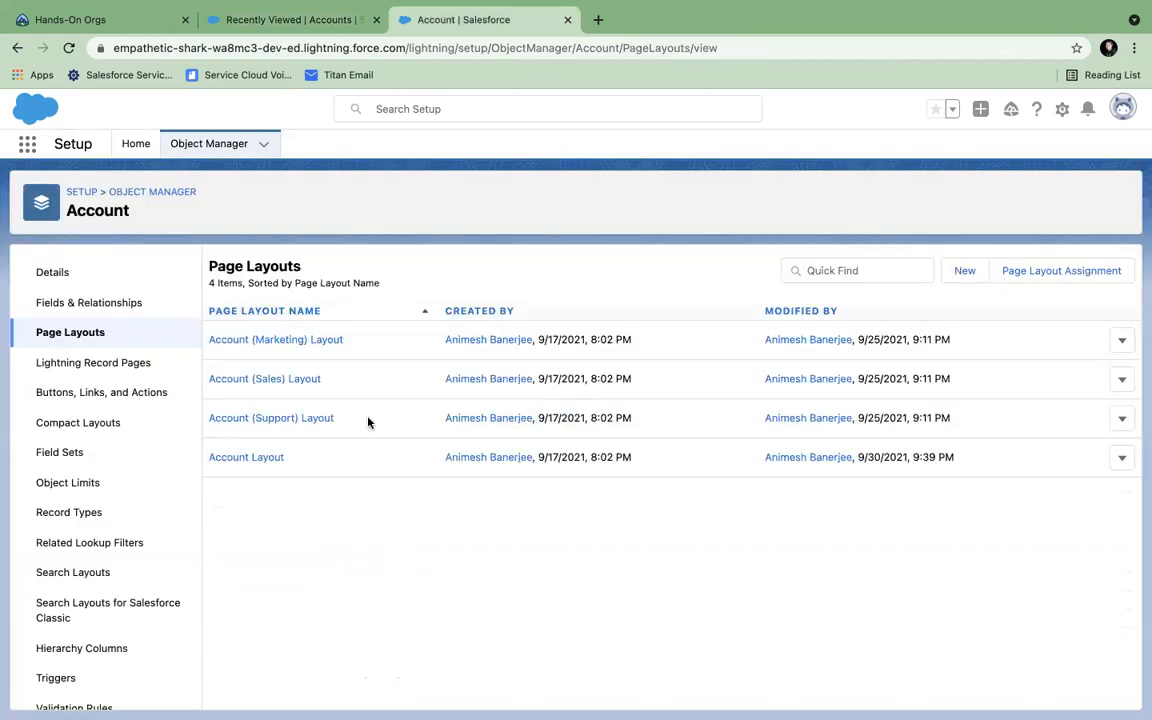
# - Open the Test Account 11 record in Sales and examine the fields in its details
pyautogui.click(291, 12)
pyautogui.click(119, 290)
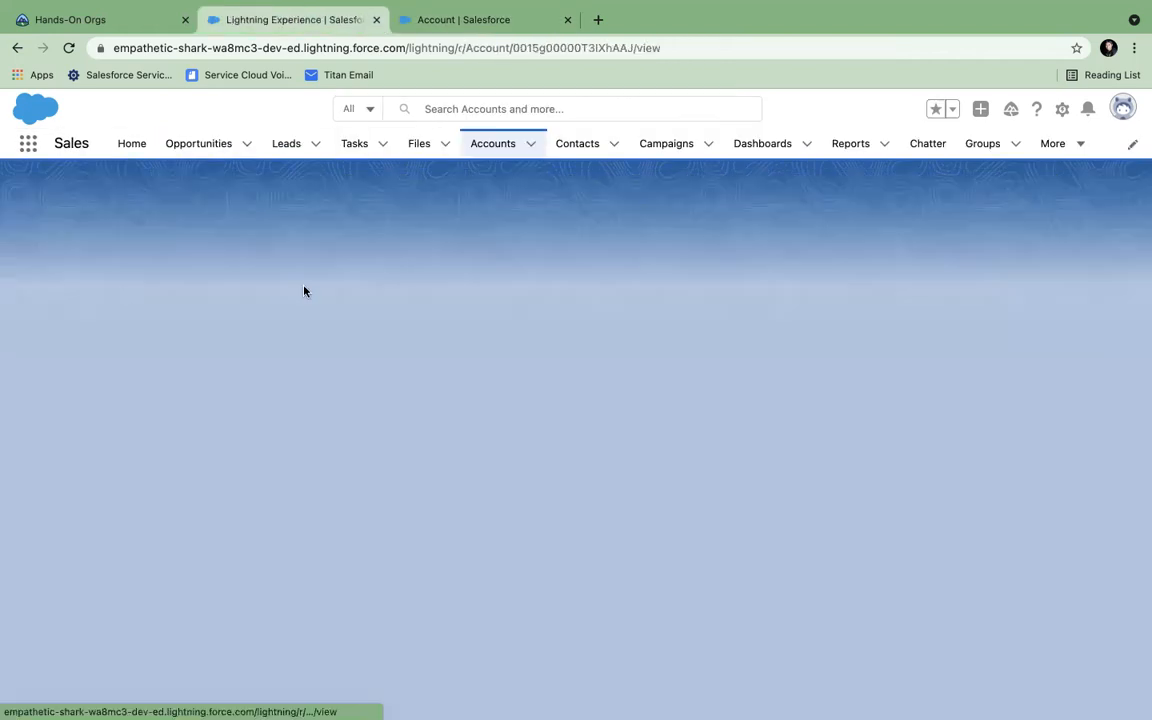
pyautogui.click(138, 324)
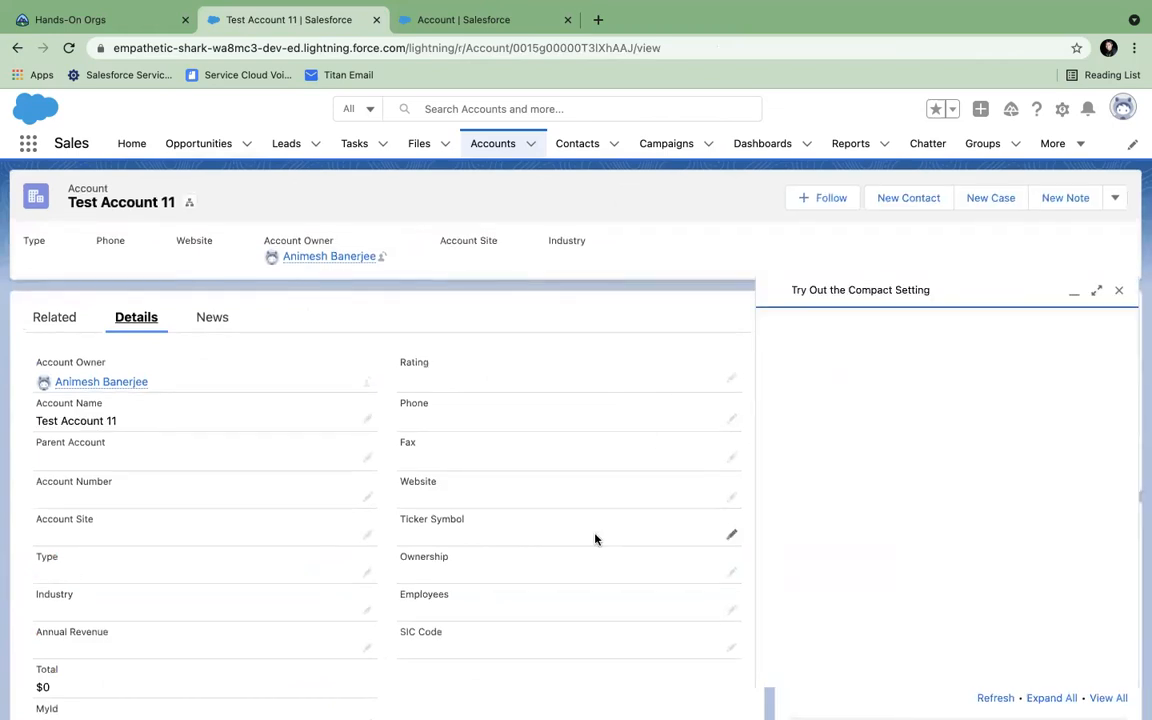
pyautogui.scroll(-5, 595, 539)
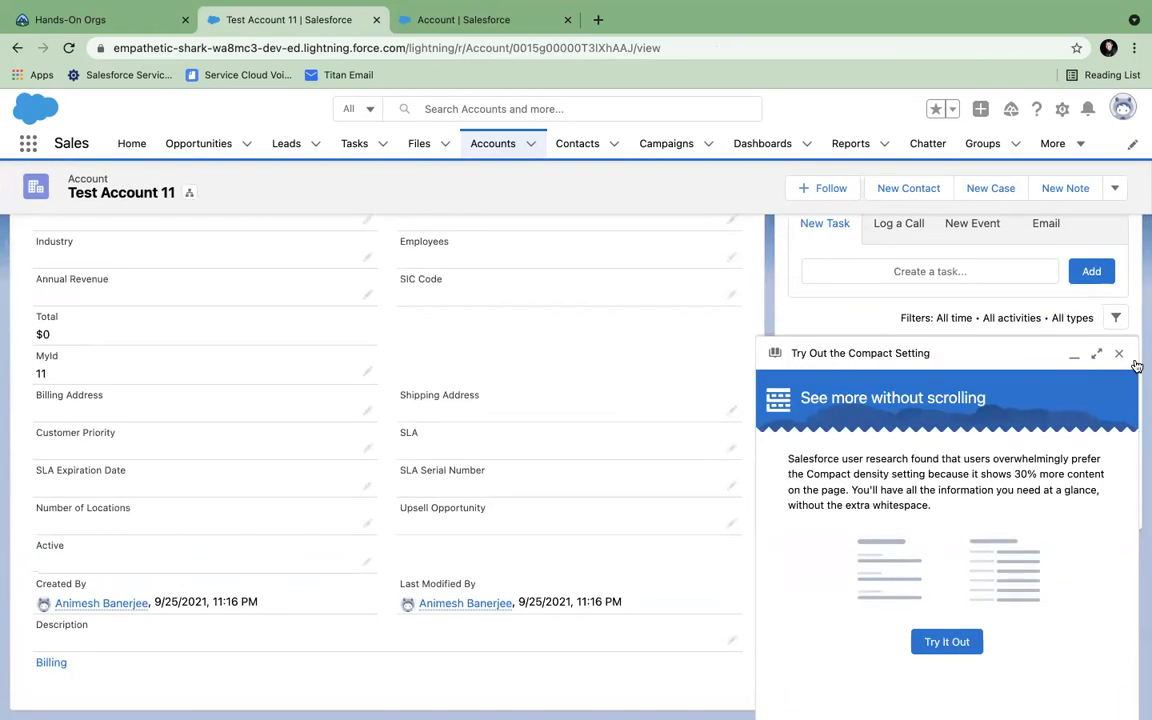
# - Dismiss the Compact setting prompt, look through the related lists of Test Account 11, and return to its details
pyautogui.click(1119, 353)
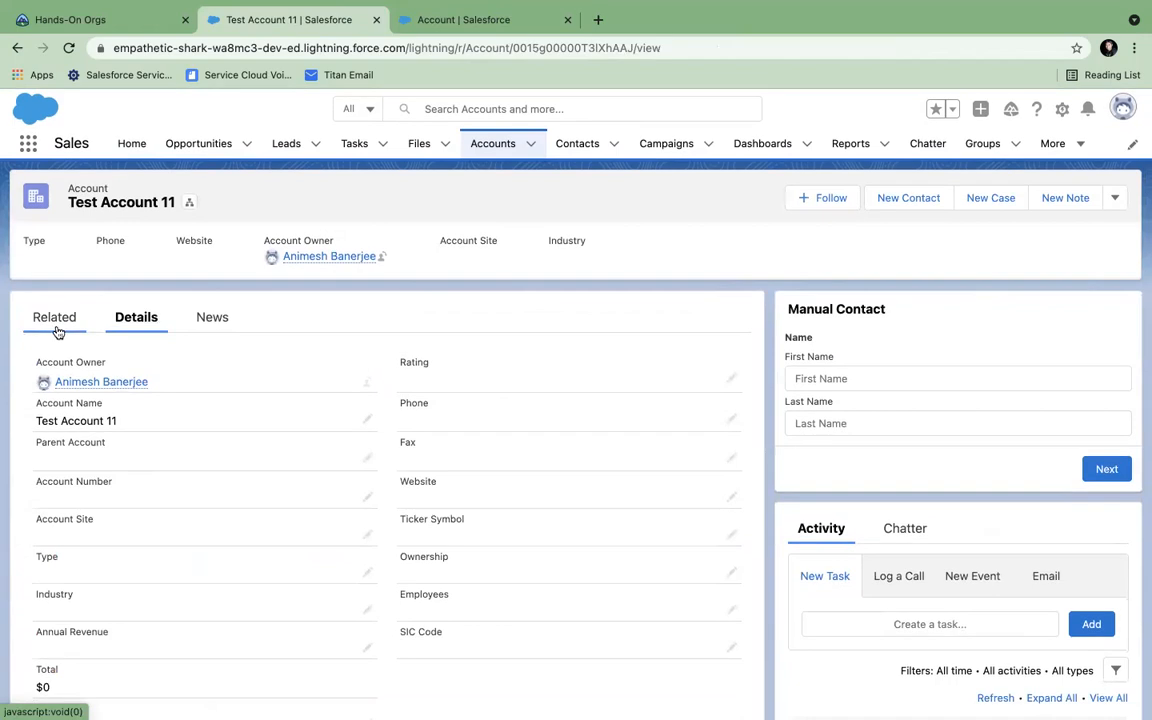
pyautogui.click(57, 329)
pyautogui.scroll(-10, 203, 567)
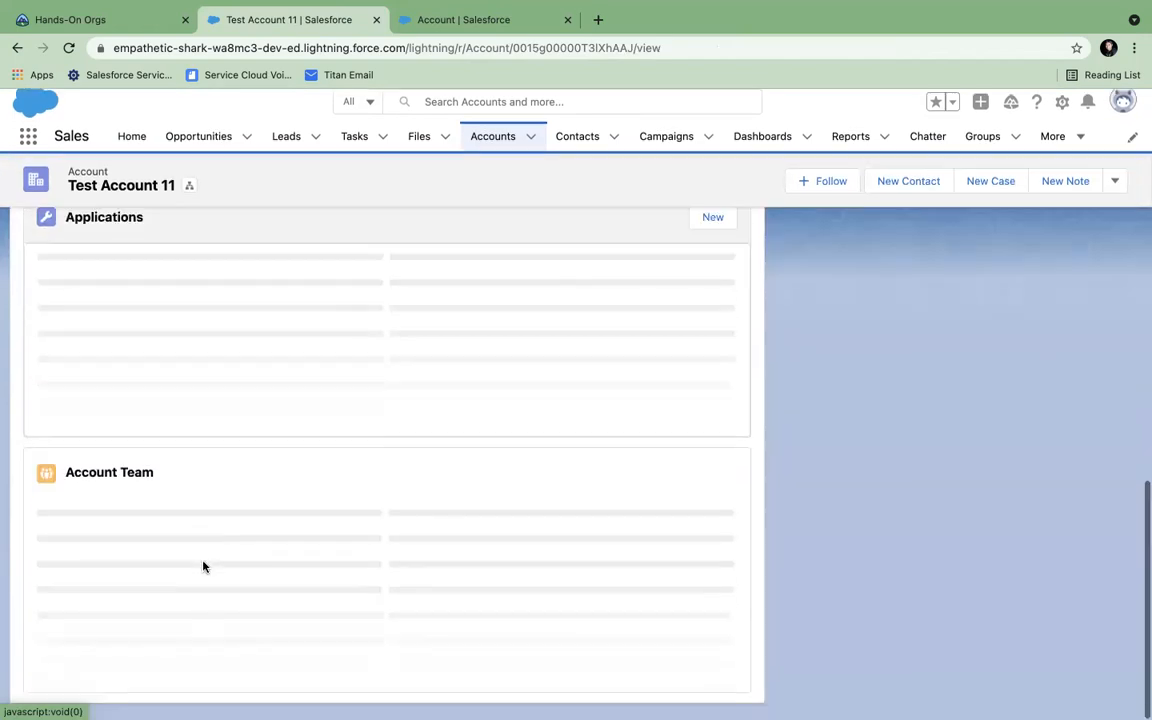
pyautogui.scroll(10, 203, 567)
pyautogui.click(136, 317)
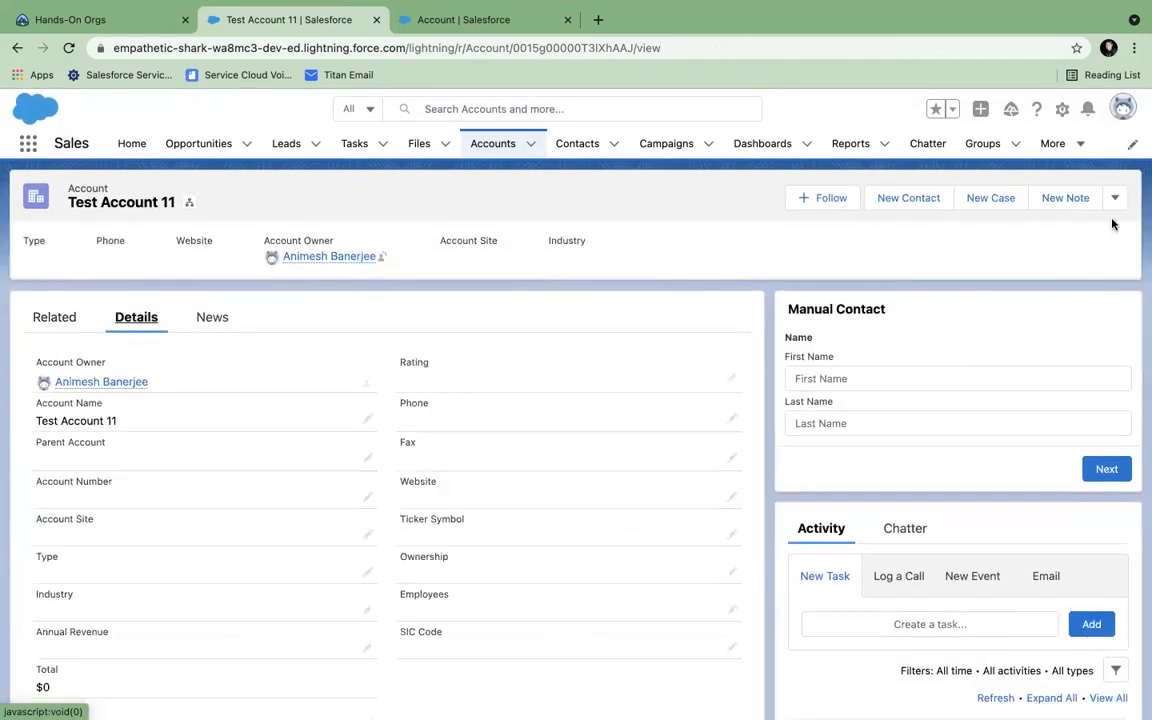
# - Open a new account form, review its fields, and close it without saving
pyautogui.click(530, 145)
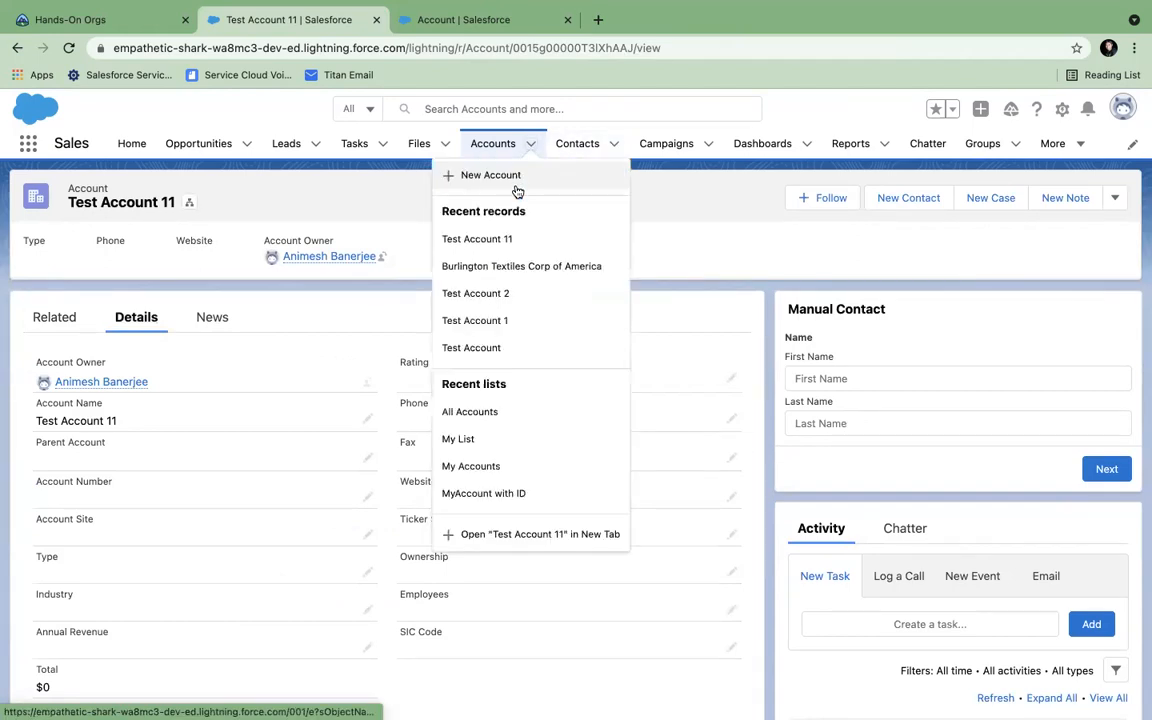
pyautogui.click(490, 176)
pyautogui.scroll(-10, 697, 357)
pyautogui.scroll(10, 697, 357)
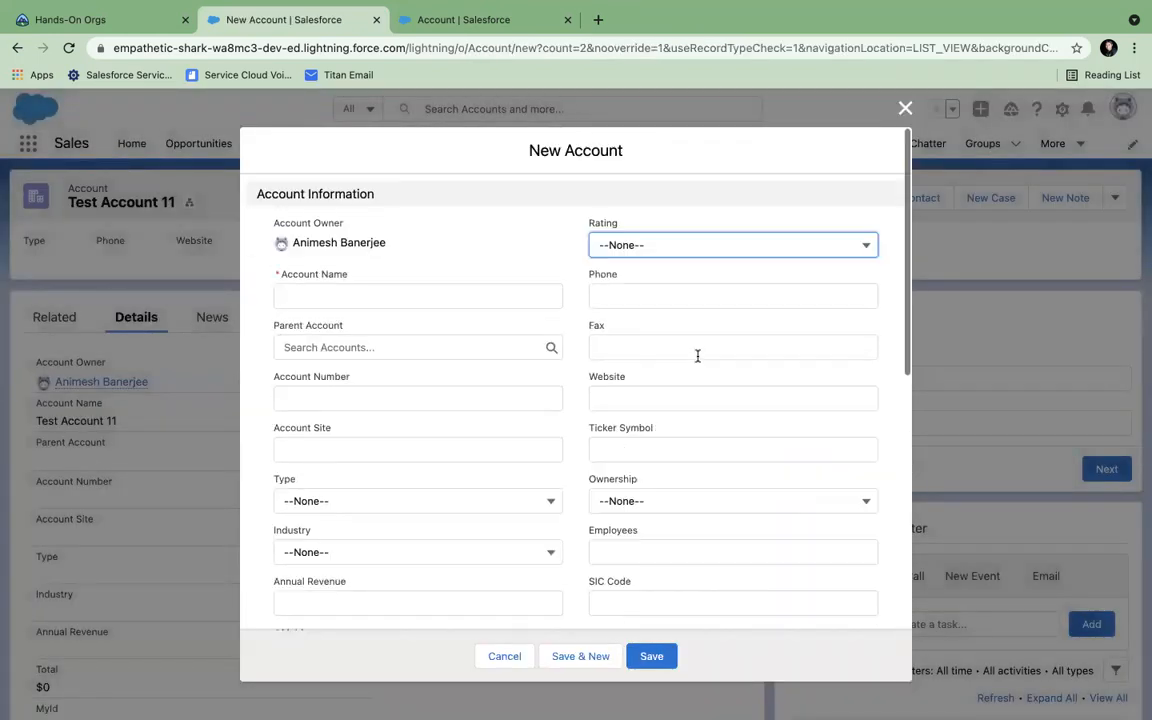
pyautogui.click(905, 110)
# - Return to the Account object's setup and examine which page layout is assigned to each profile
pyautogui.click(510, 22)
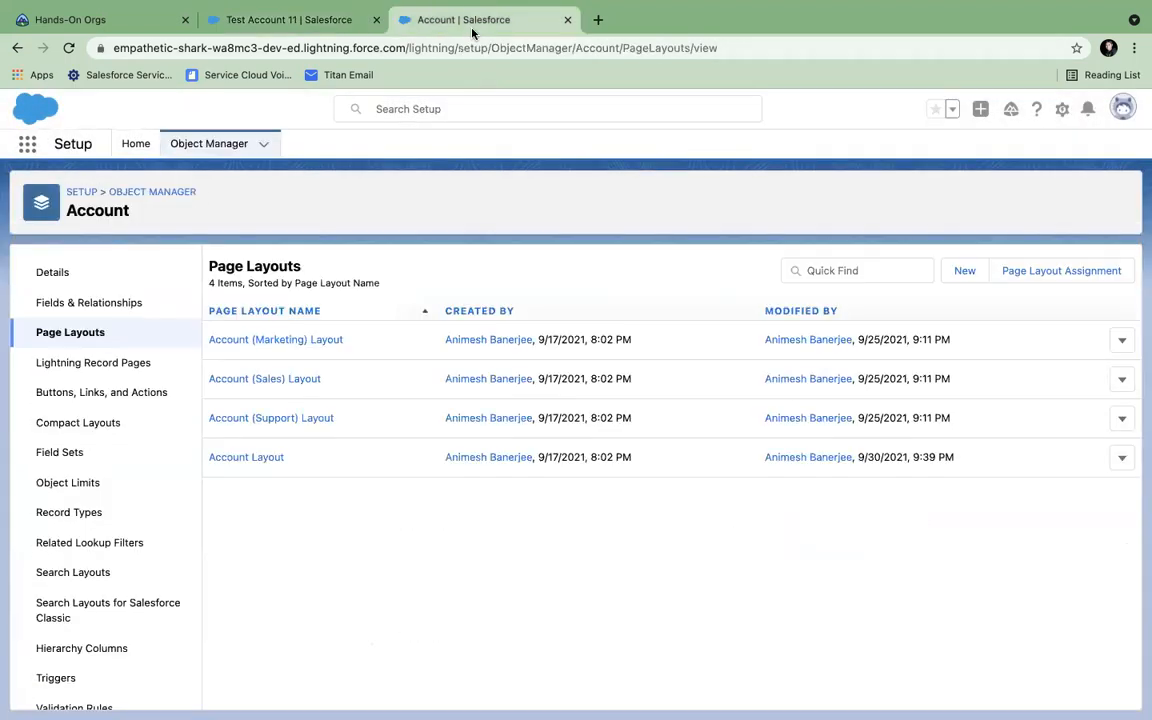
pyautogui.click(1068, 271)
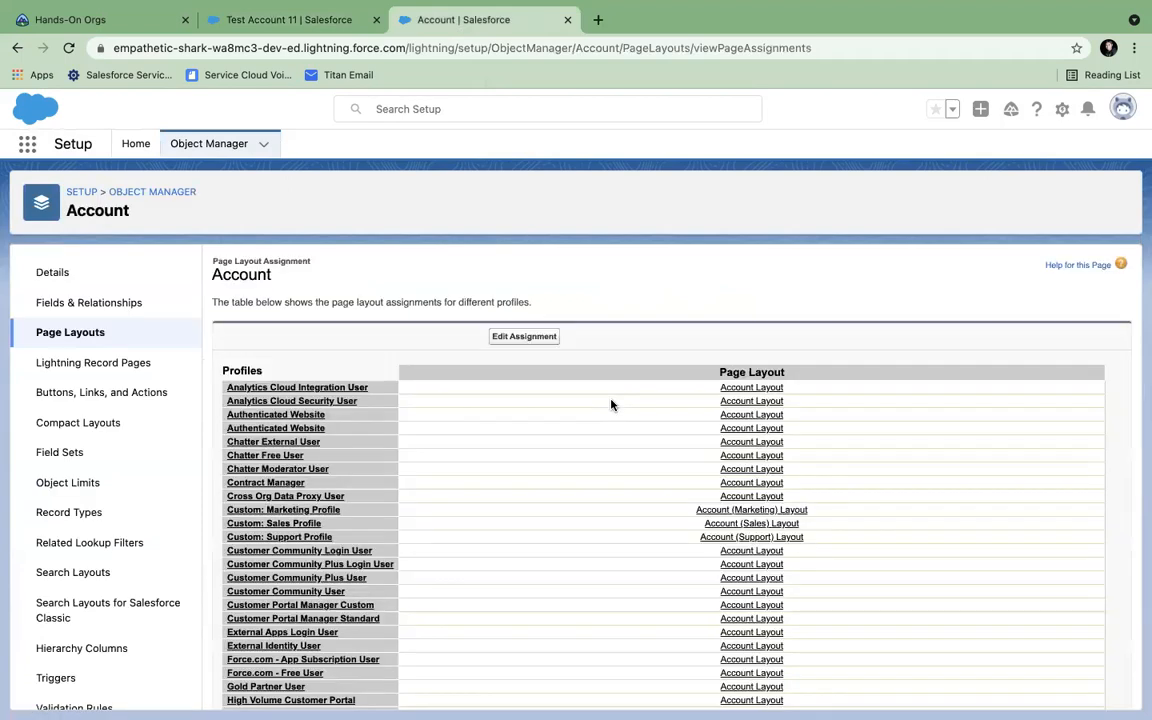
pyautogui.scroll(-3, 608, 470)
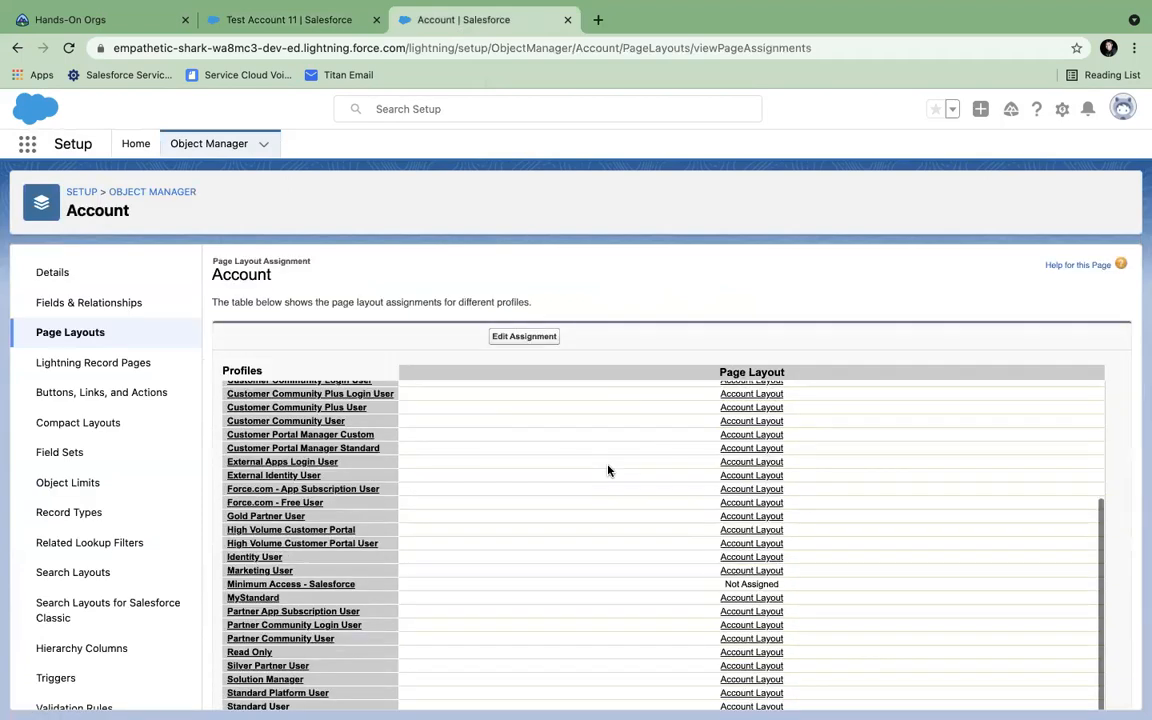
pyautogui.scroll(3, 608, 470)
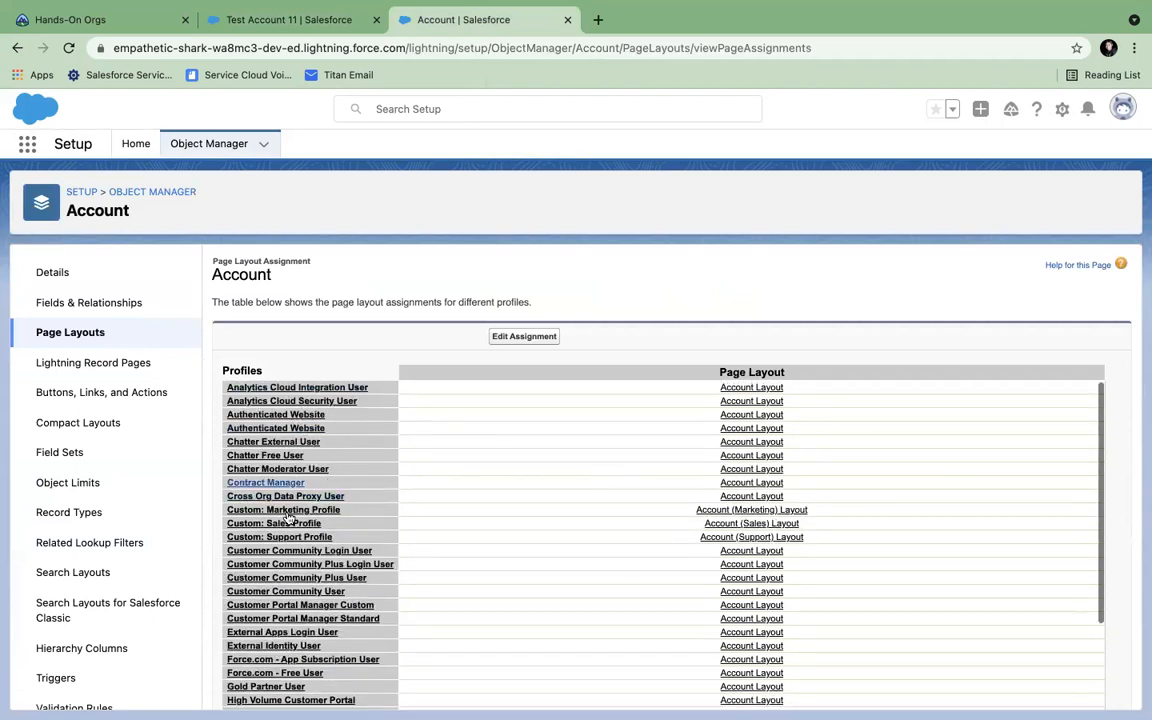
pyautogui.scroll(-3, 288, 516)
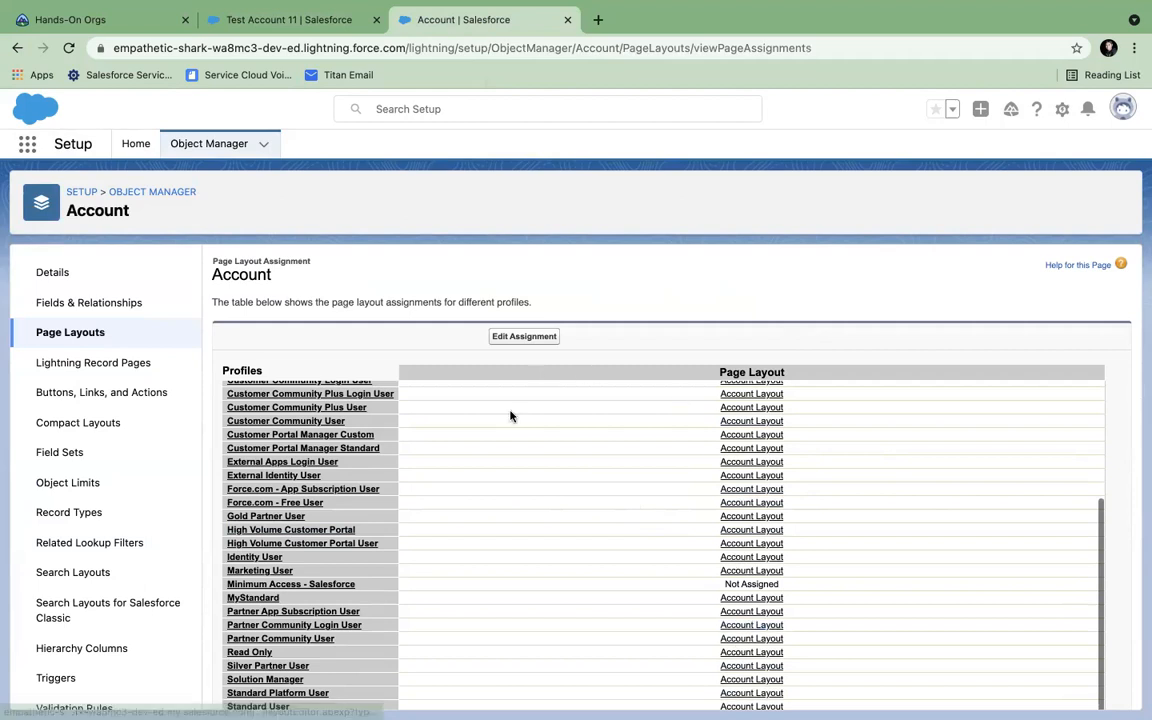
pyautogui.scroll(-2, 512, 417)
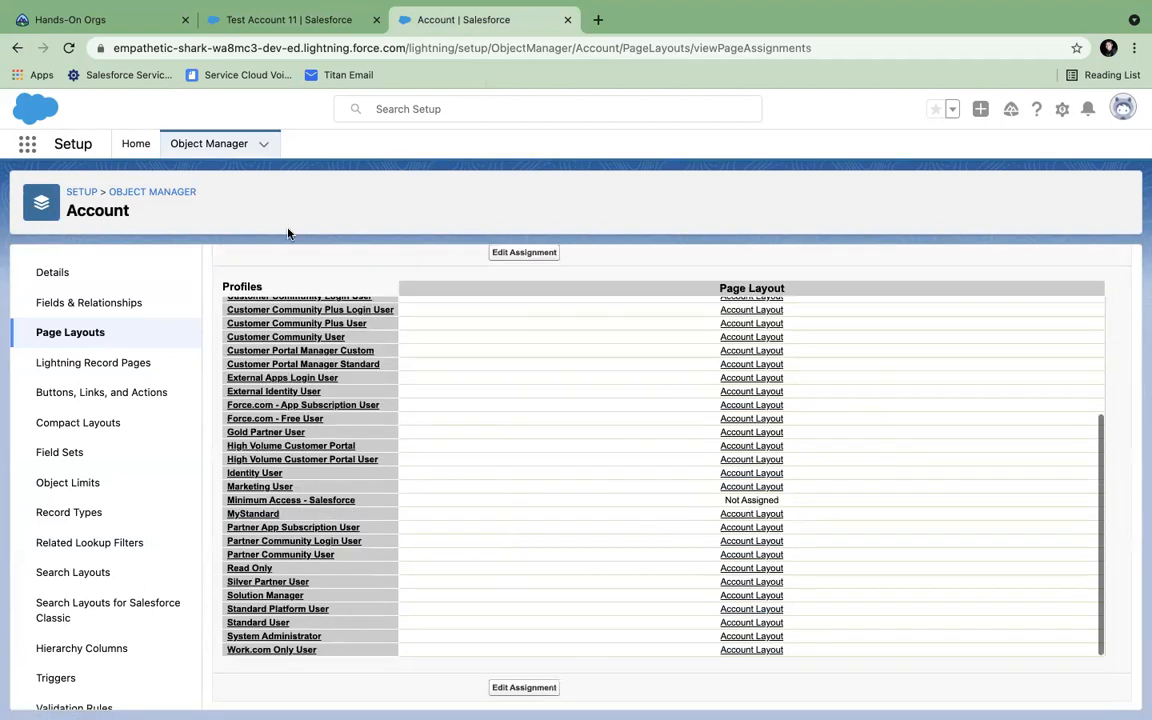
# - Make the Annual Revenue field required in the Account Layout page layout and save the layout
pyautogui.click(76, 332)
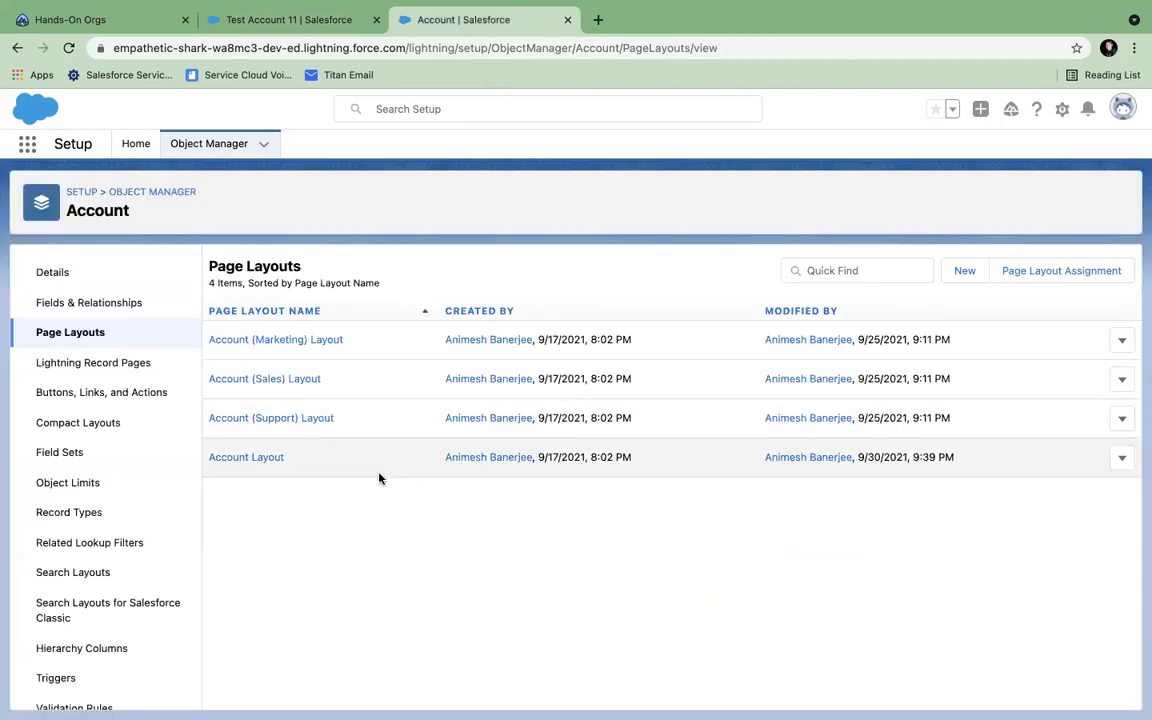
pyautogui.click(260, 459)
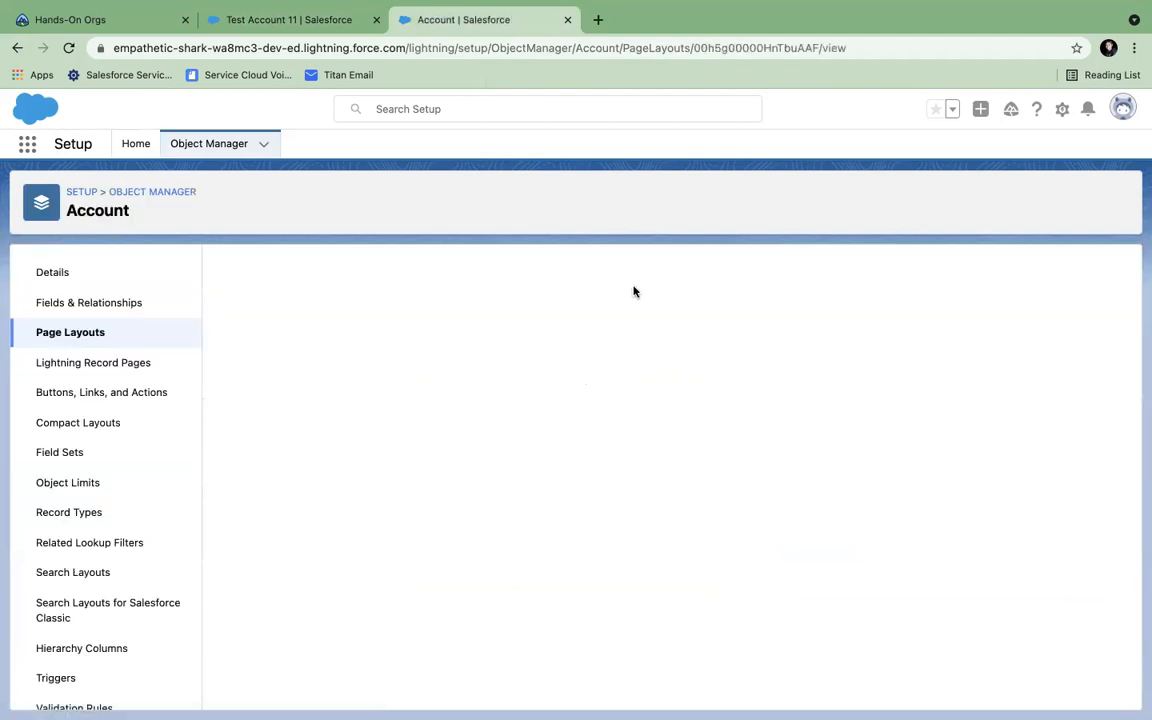
pyautogui.scroll(-6, 690, 422)
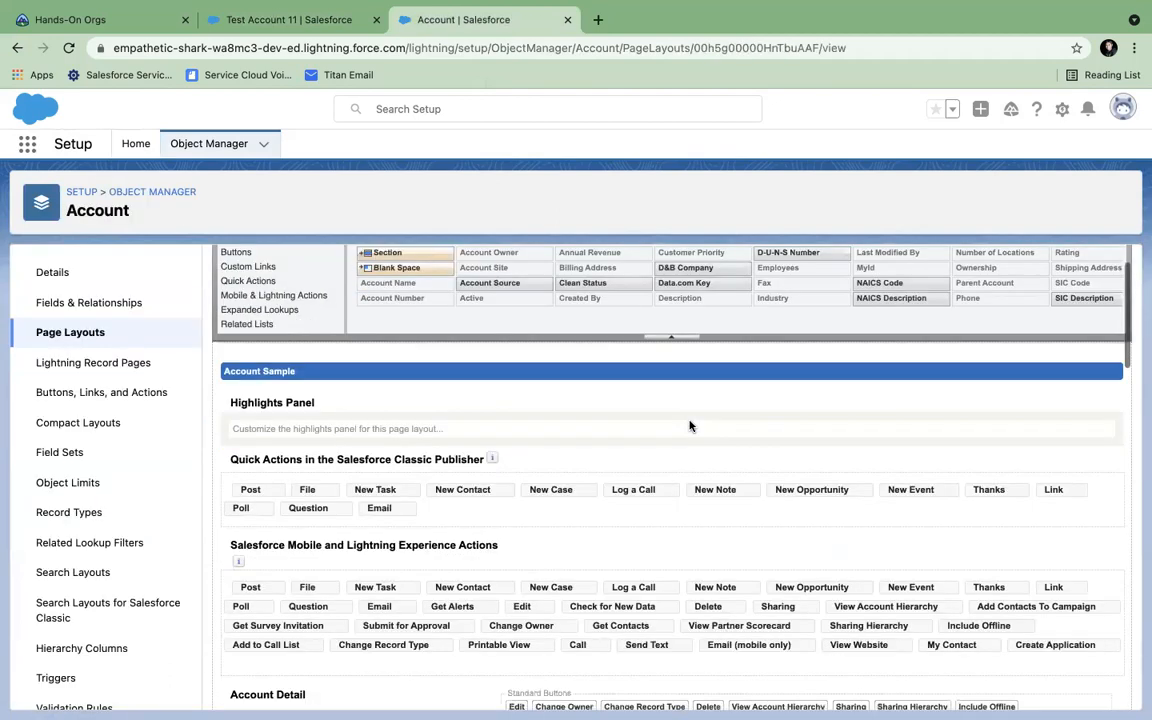
pyautogui.scroll(-2, 689, 425)
pyautogui.scroll(2, 545, 427)
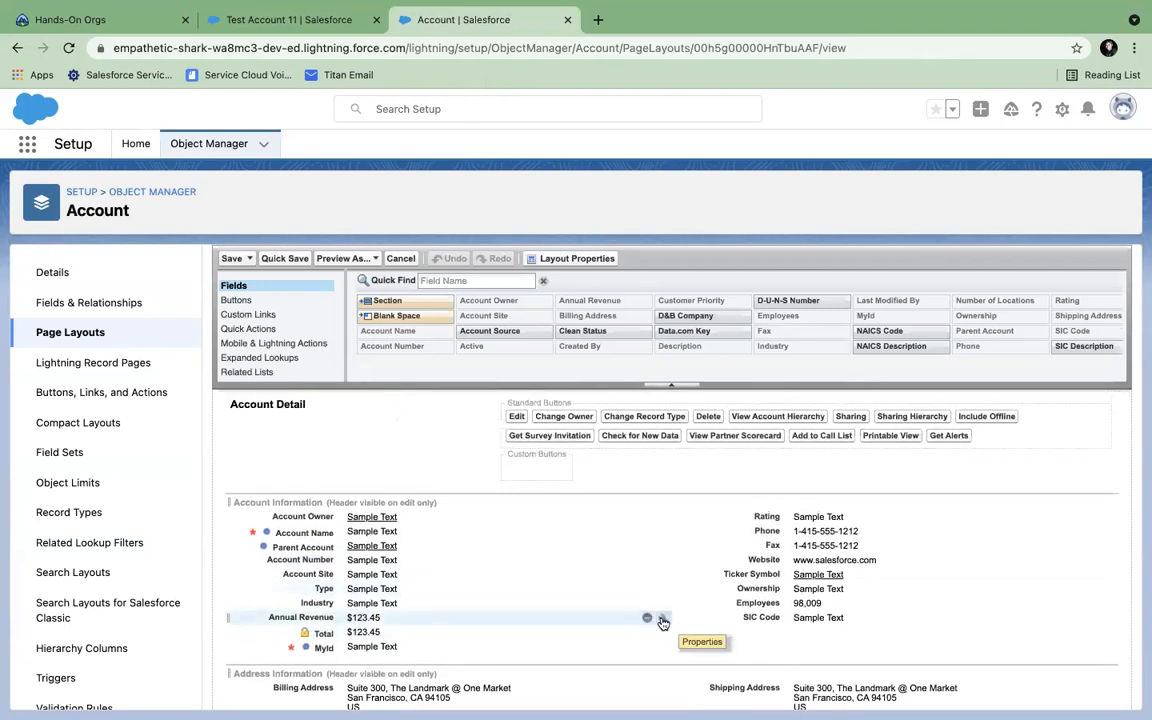
pyautogui.click(662, 622)
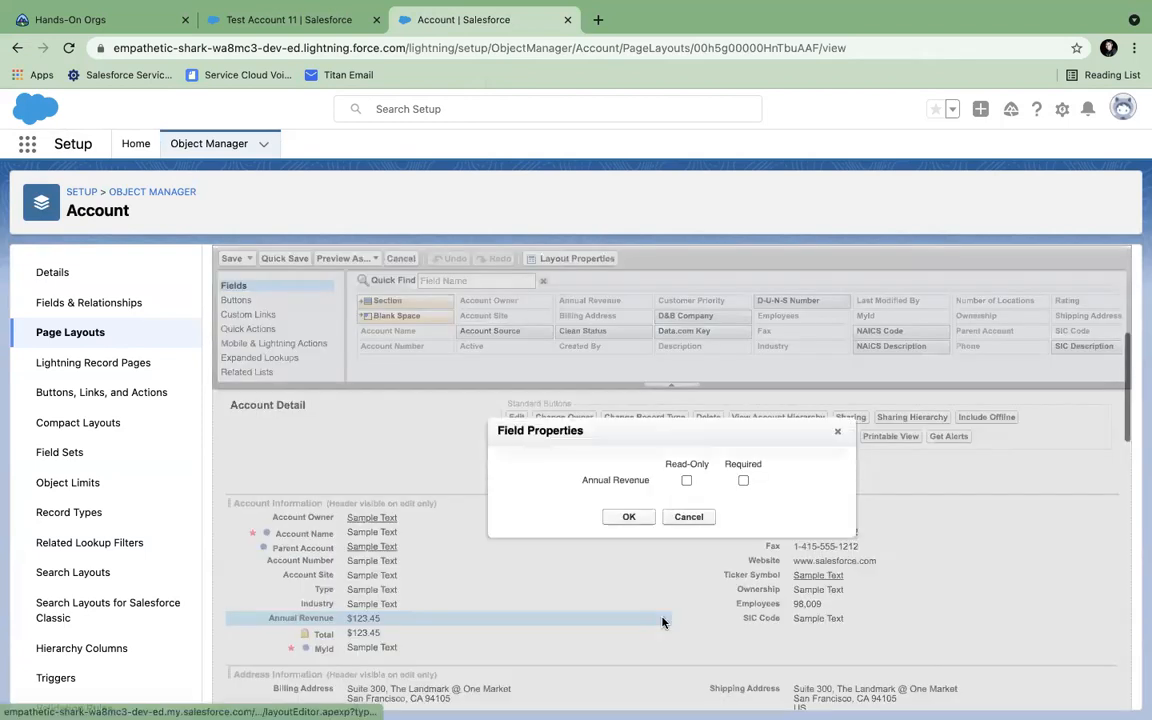
pyautogui.click(743, 481)
pyautogui.click(627, 516)
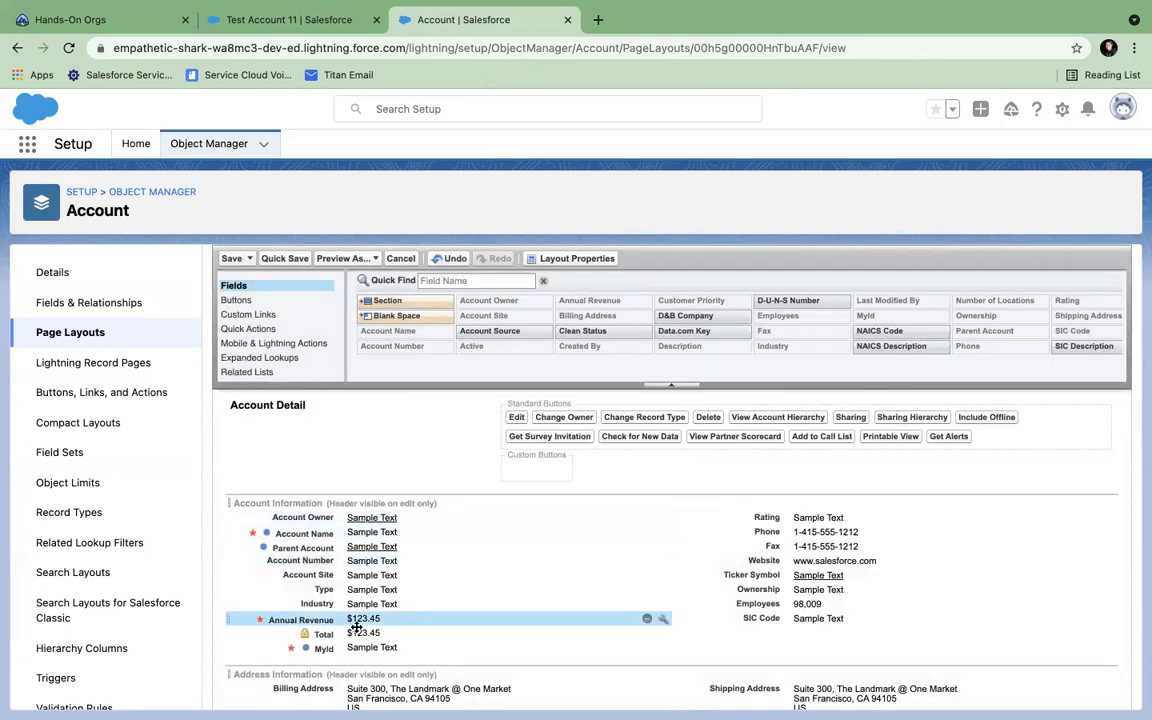
pyautogui.click(231, 258)
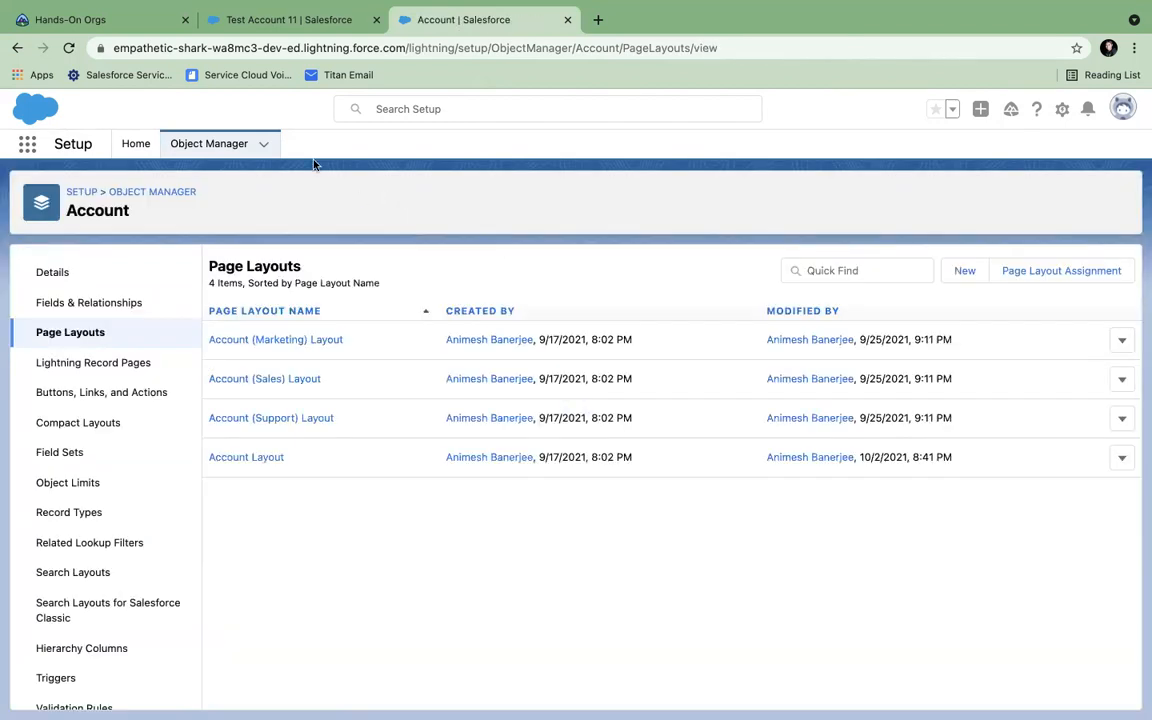
# - Reload the Test Account 11 page in Sales, open a new account form, and check which fields are marked required
pyautogui.click(255, 20)
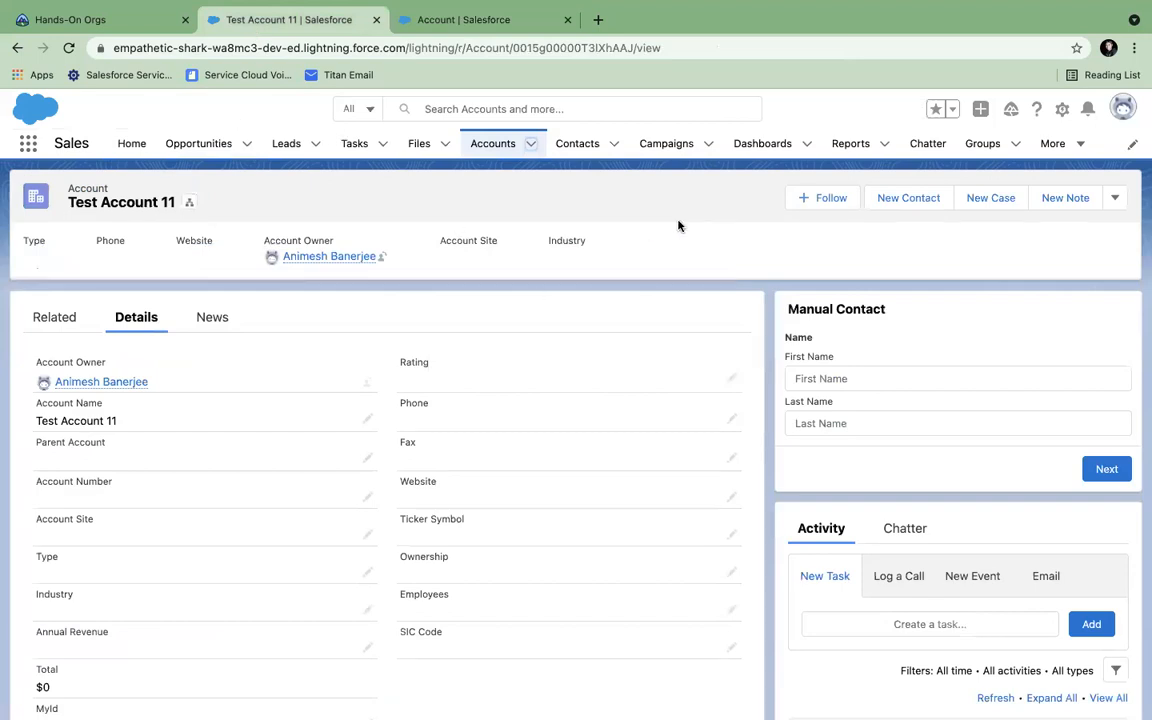
pyautogui.click(68, 48)
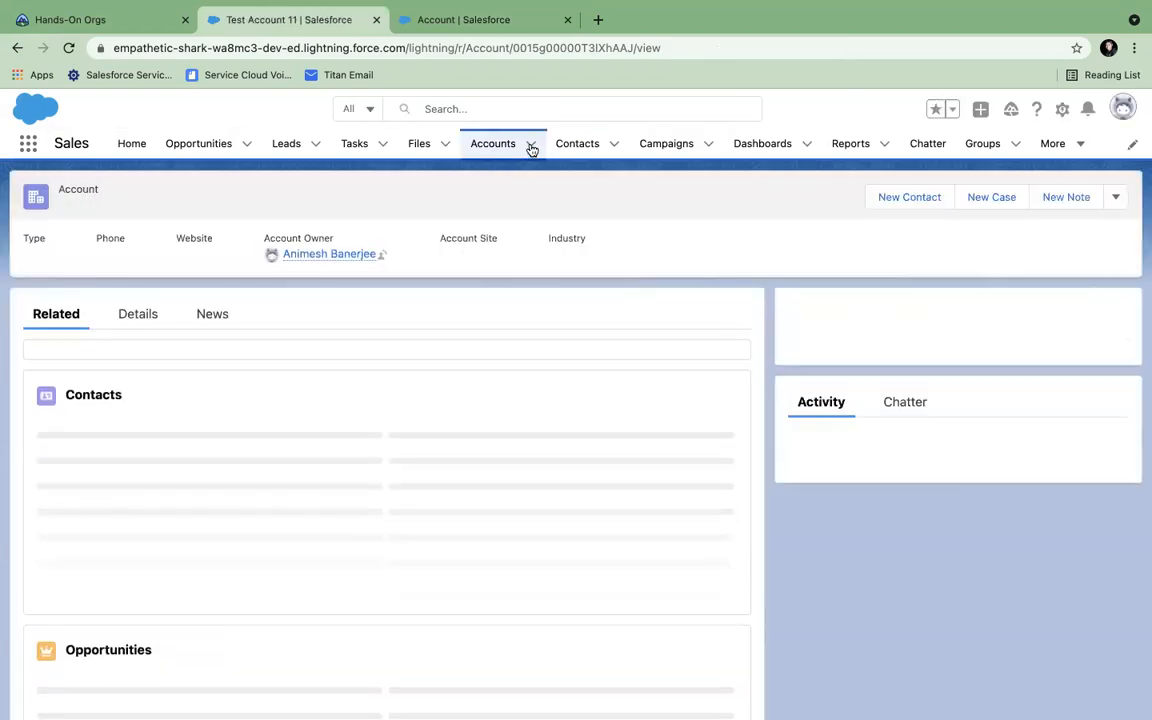
pyautogui.click(532, 149)
pyautogui.click(527, 176)
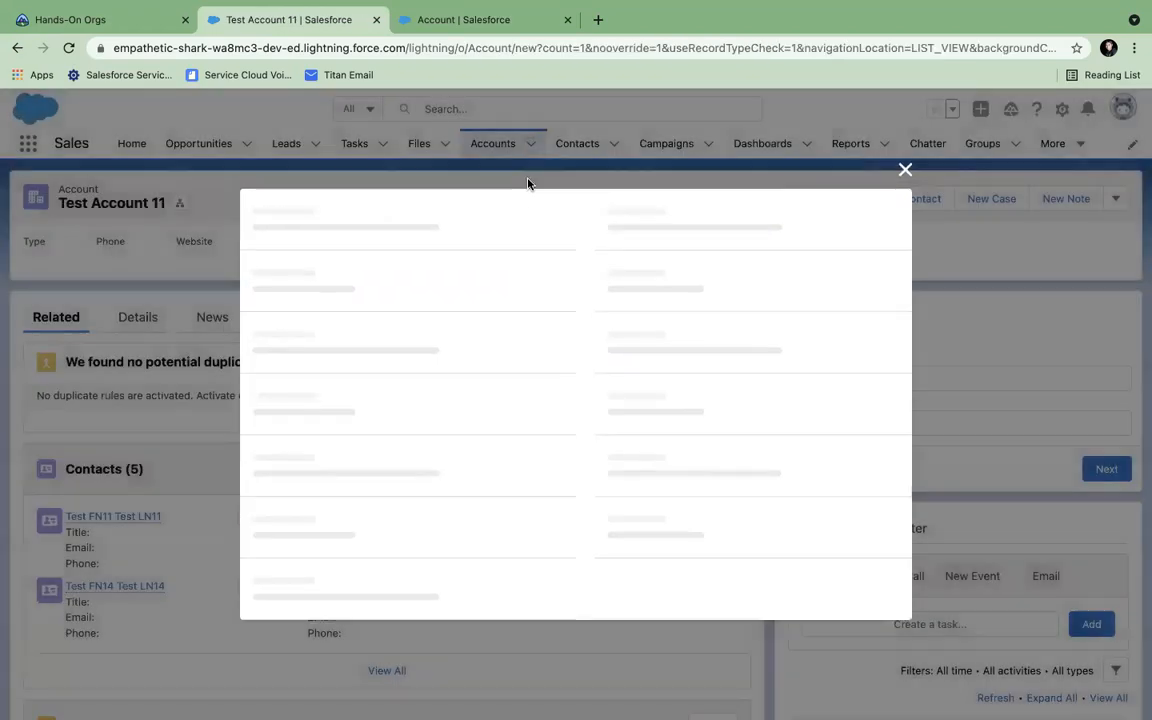
pyautogui.scroll(-1, 332, 483)
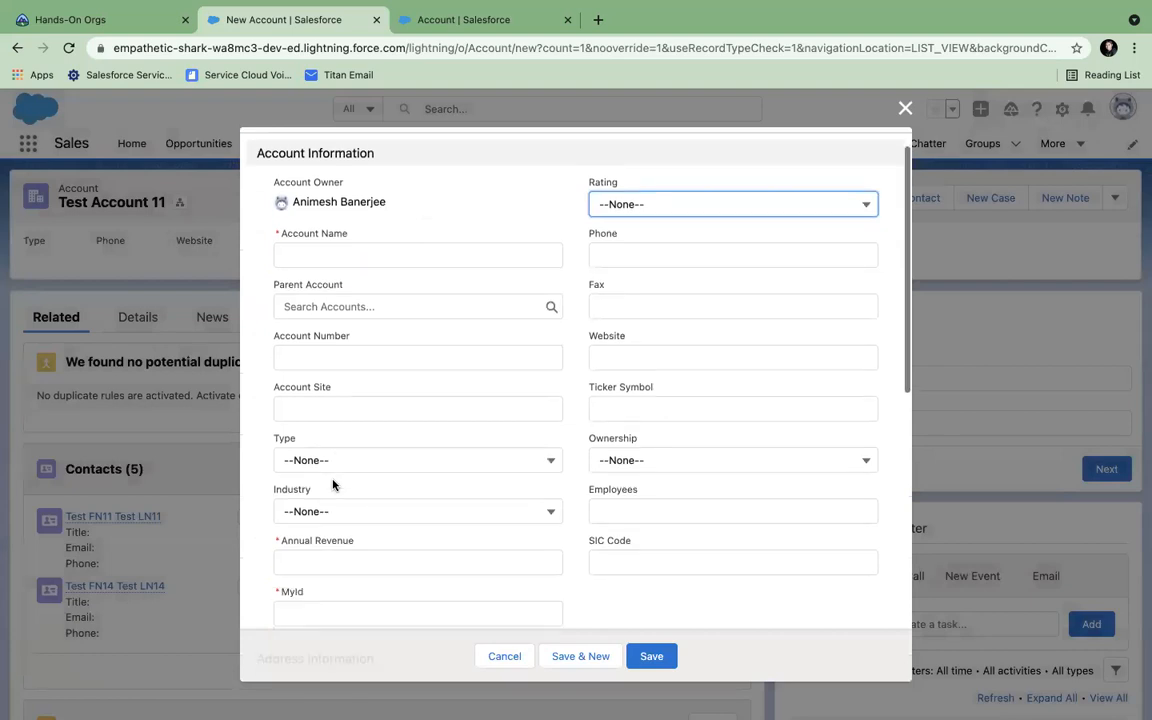
pyautogui.scroll(-2, 332, 482)
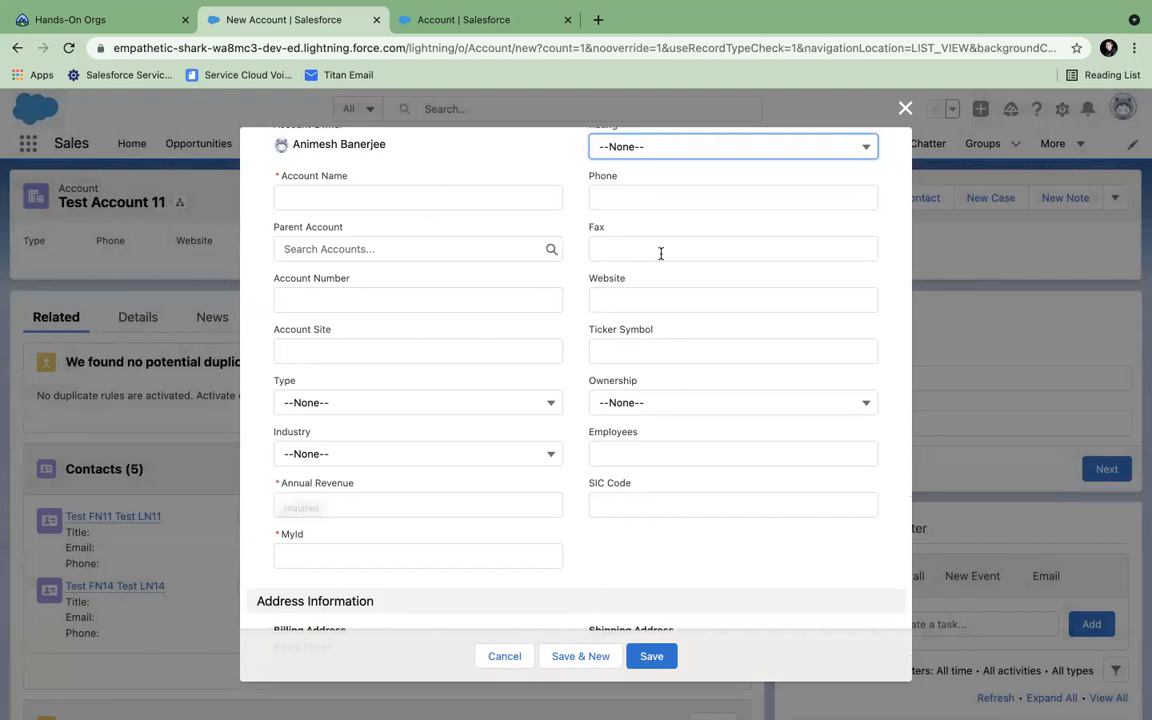
pyautogui.scroll(3, 657, 253)
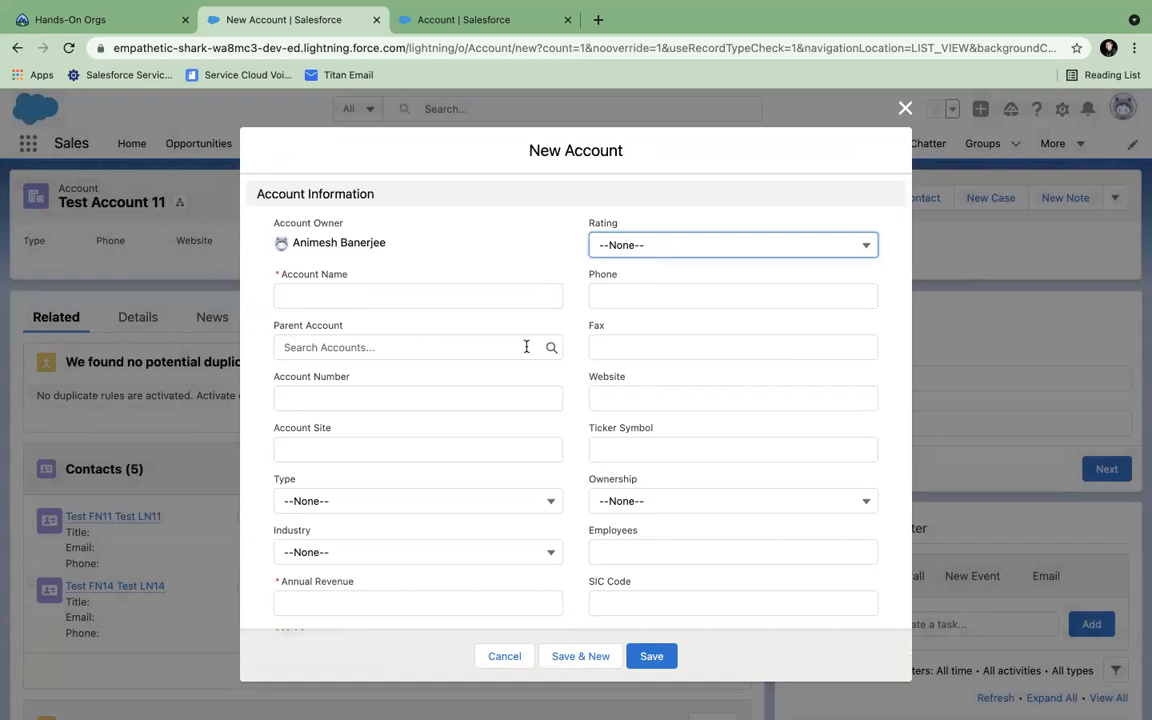
pyautogui.scroll(-6, 437, 406)
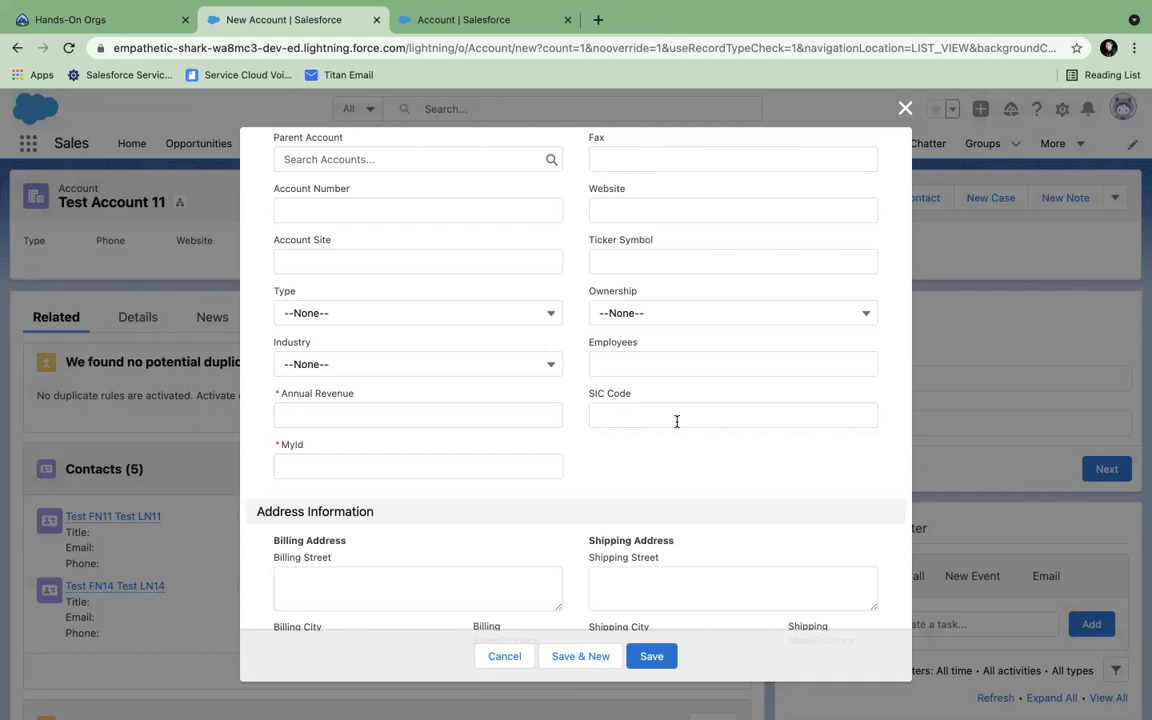
pyautogui.scroll(2, 658, 262)
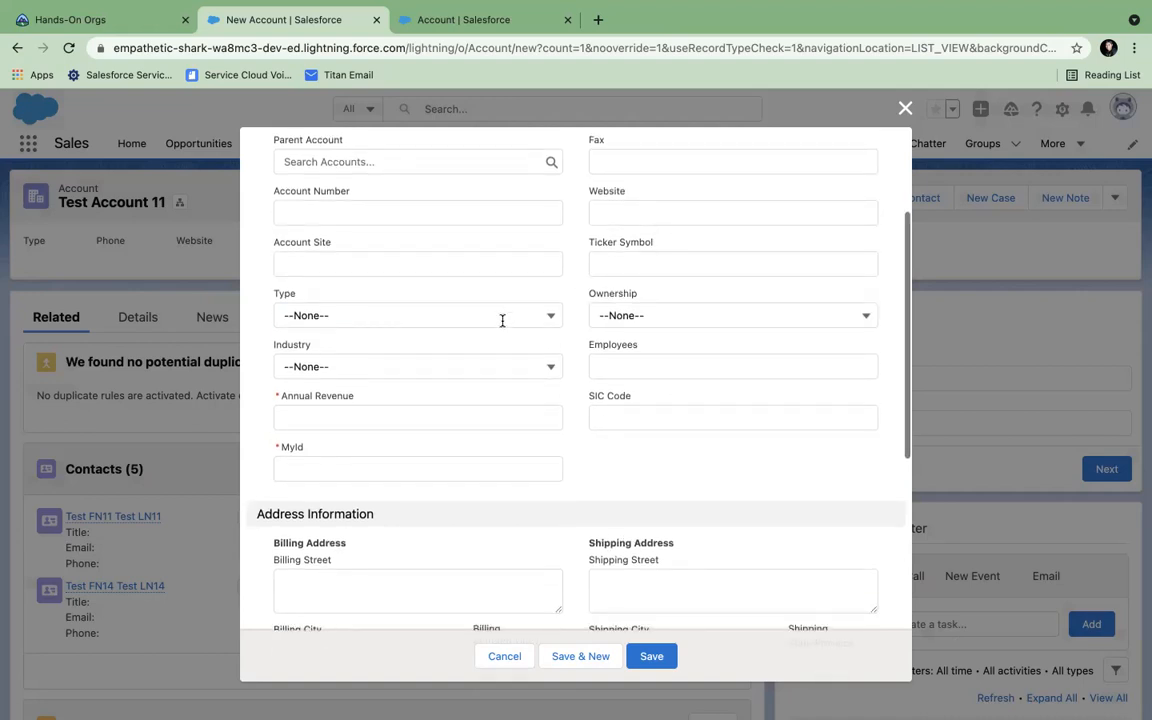
# - Try the Type field with Prospect, set it back to --None--, and close the new account form without saving
pyautogui.click(502, 316)
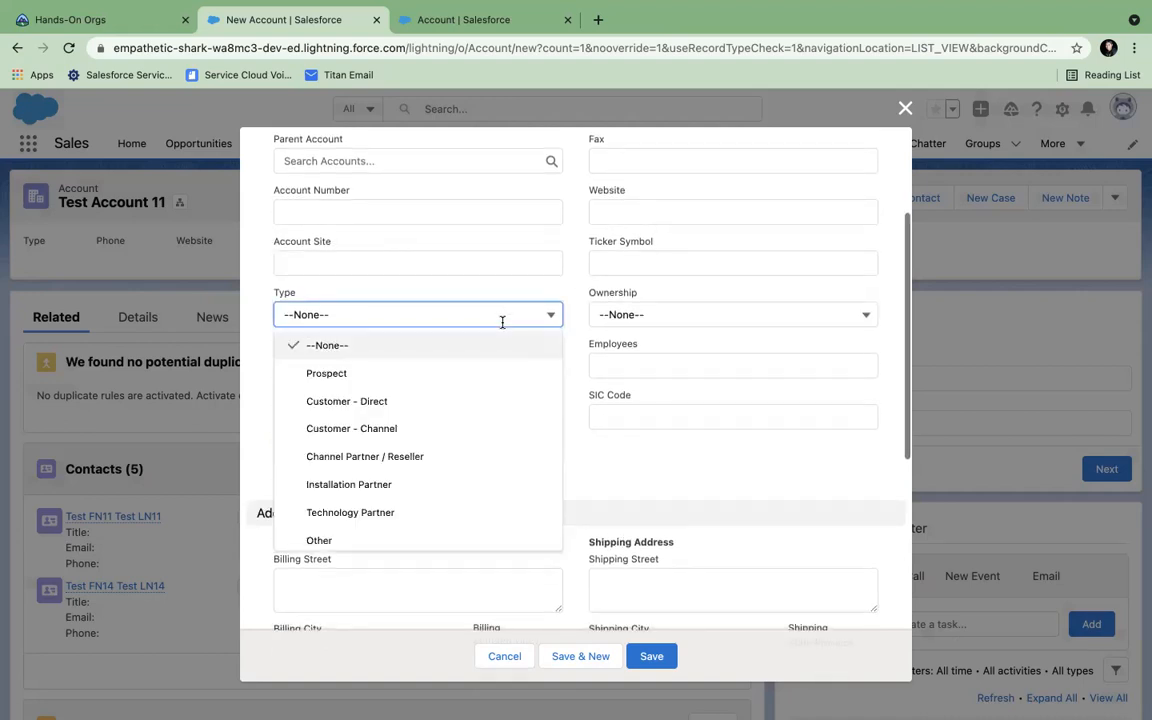
pyautogui.click(330, 374)
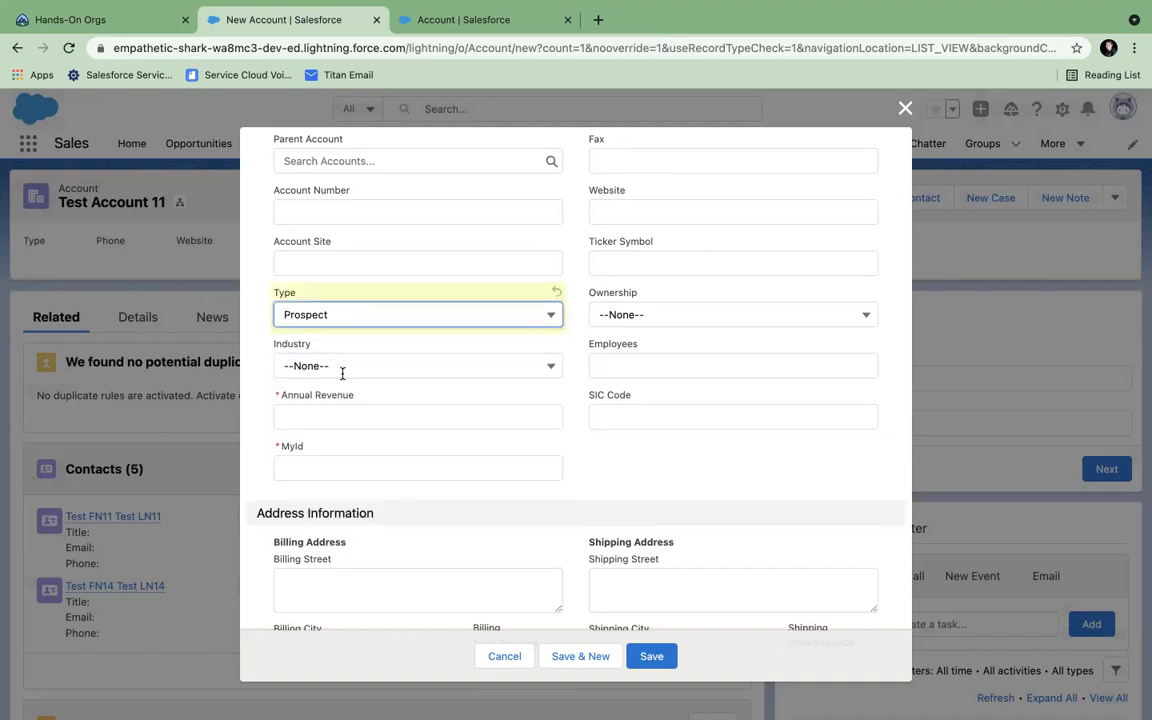
pyautogui.click(666, 366)
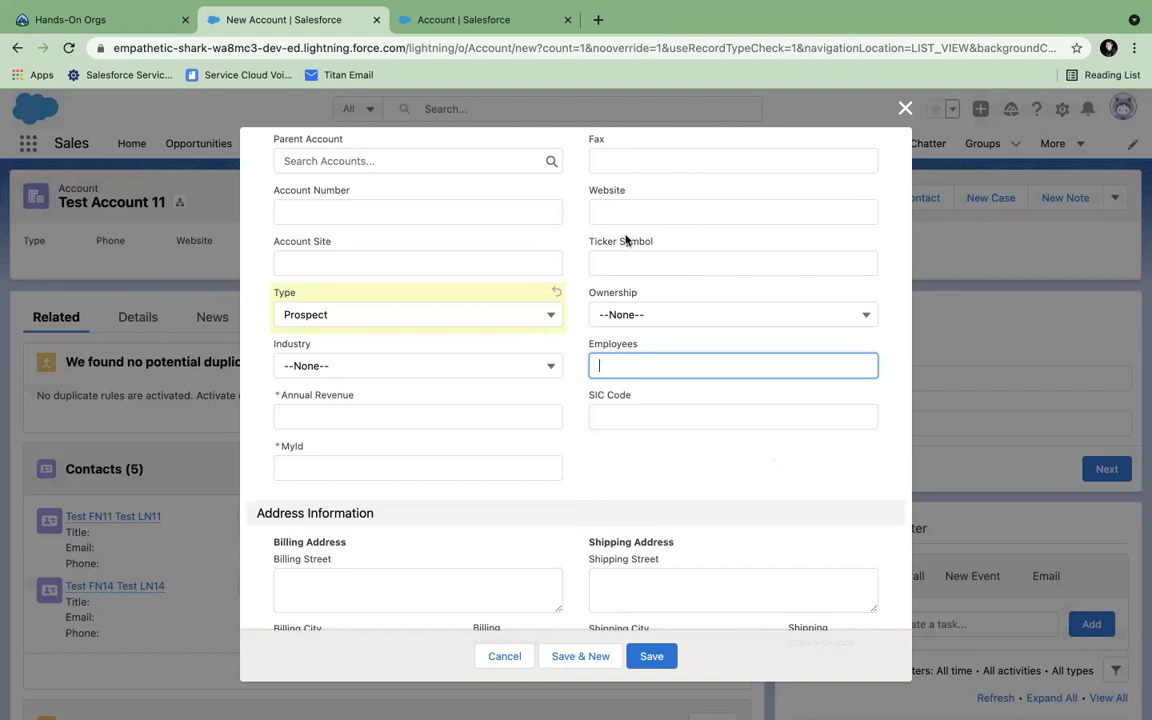
pyautogui.click(520, 314)
pyautogui.click(419, 345)
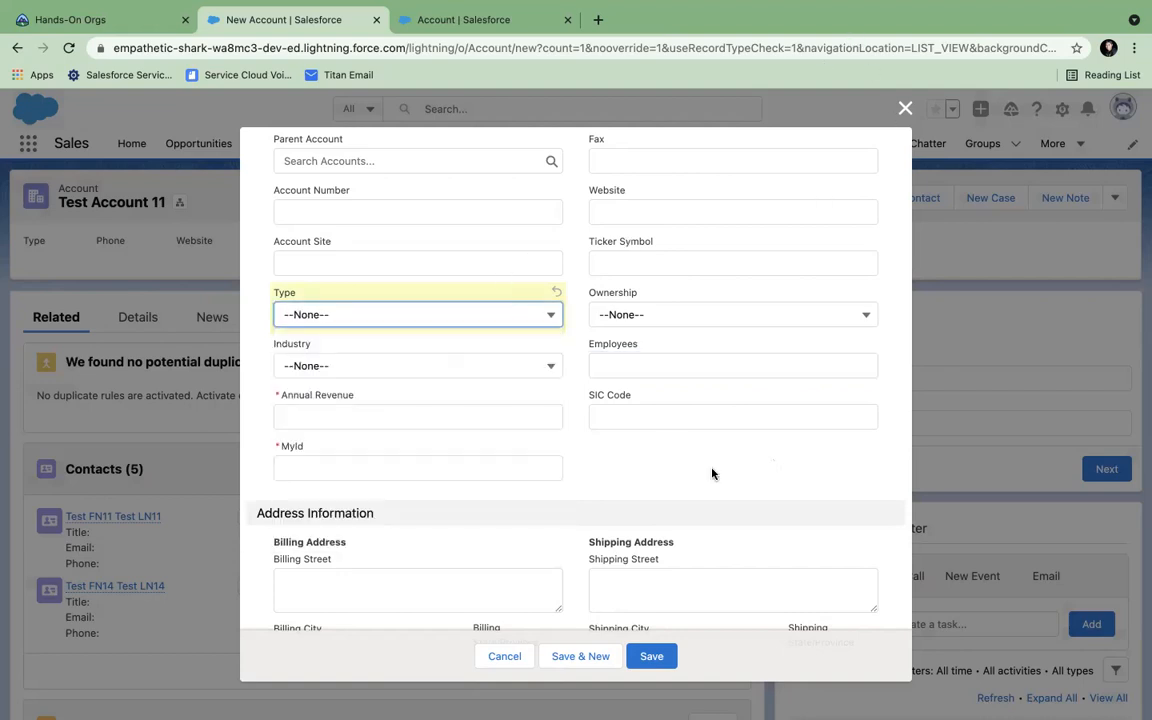
pyautogui.click(678, 363)
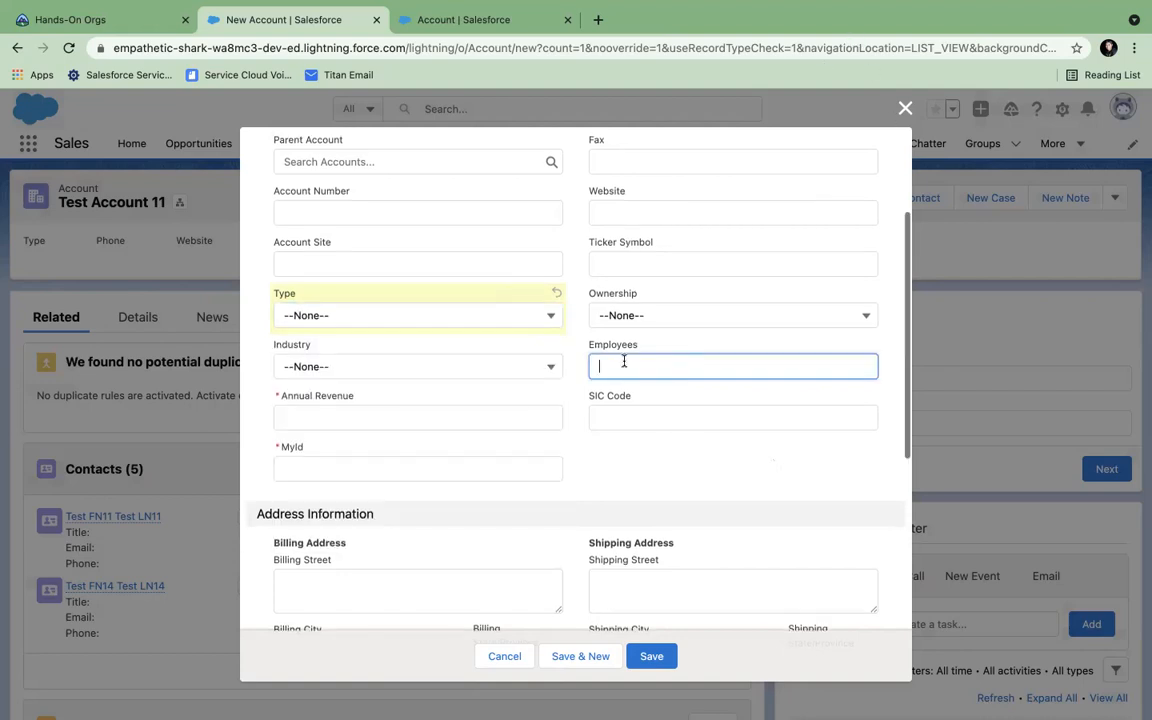
pyautogui.click(904, 109)
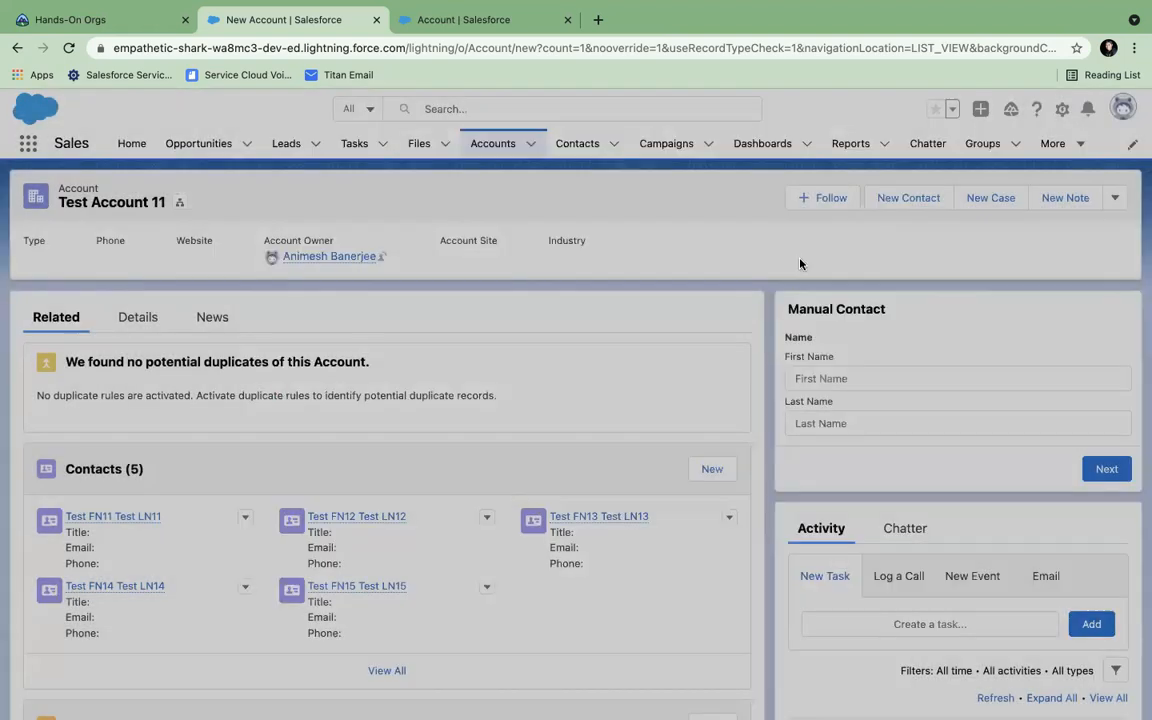
# - Return to the Account object's setup and start a new validation rule
pyautogui.hotkey('ctrl', 'Tab')
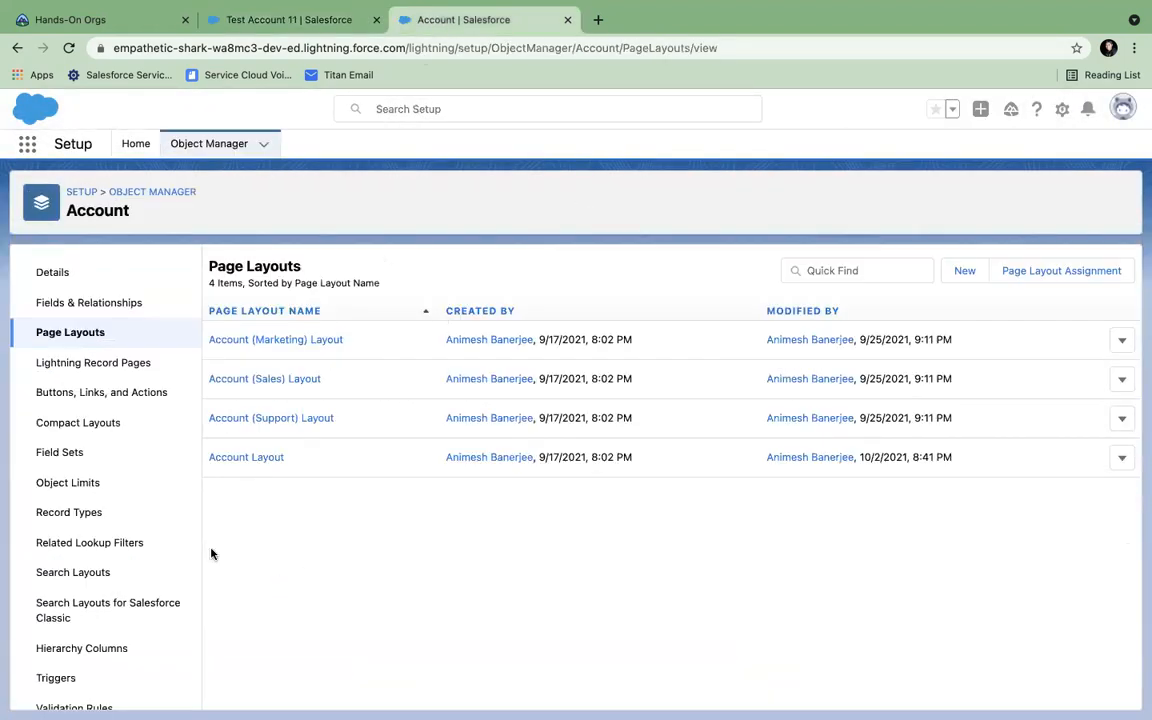
pyautogui.scroll(-1, 154, 599)
pyautogui.click(74, 681)
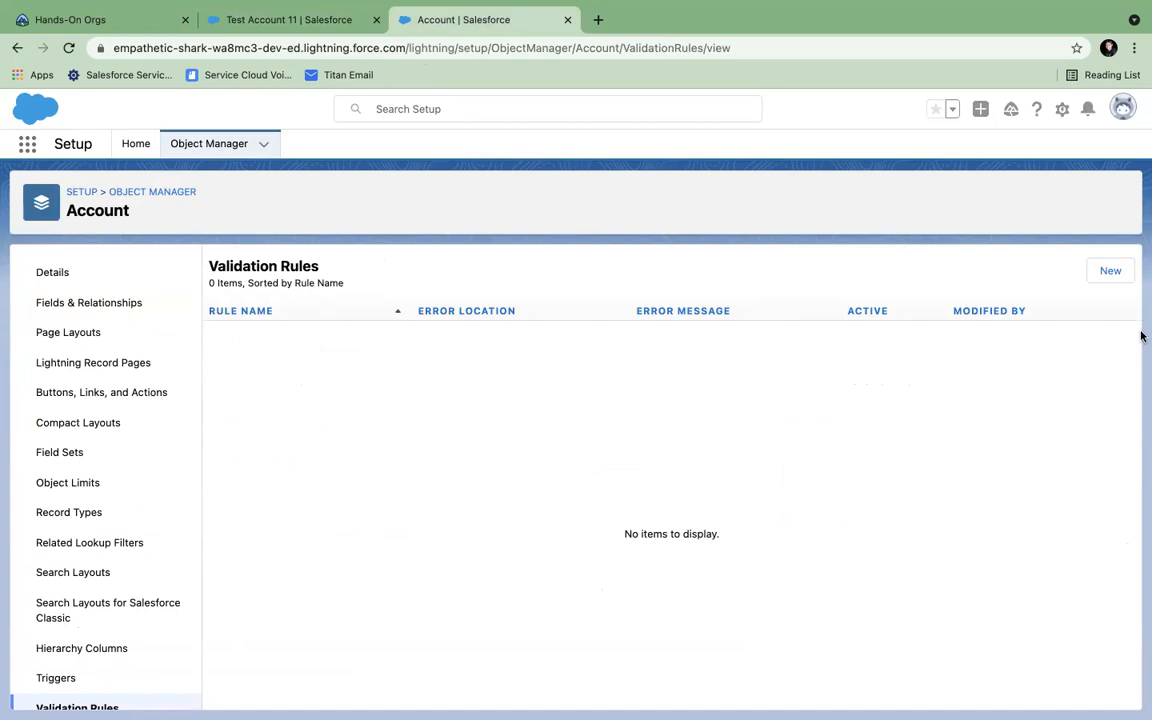
pyautogui.click(1108, 271)
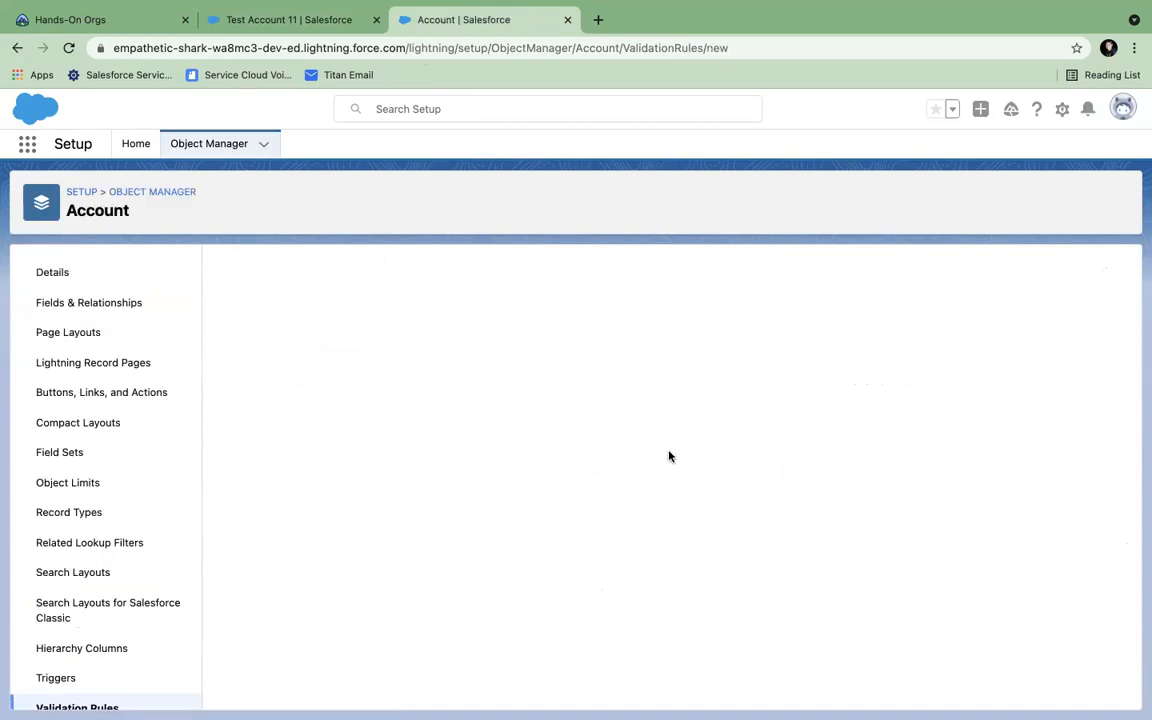
# - Name the new Account validation rule "Employee Cannot be blank"
pyautogui.write('Emo')
pyautogui.press('BackSpace')
pyautogui.write('p')
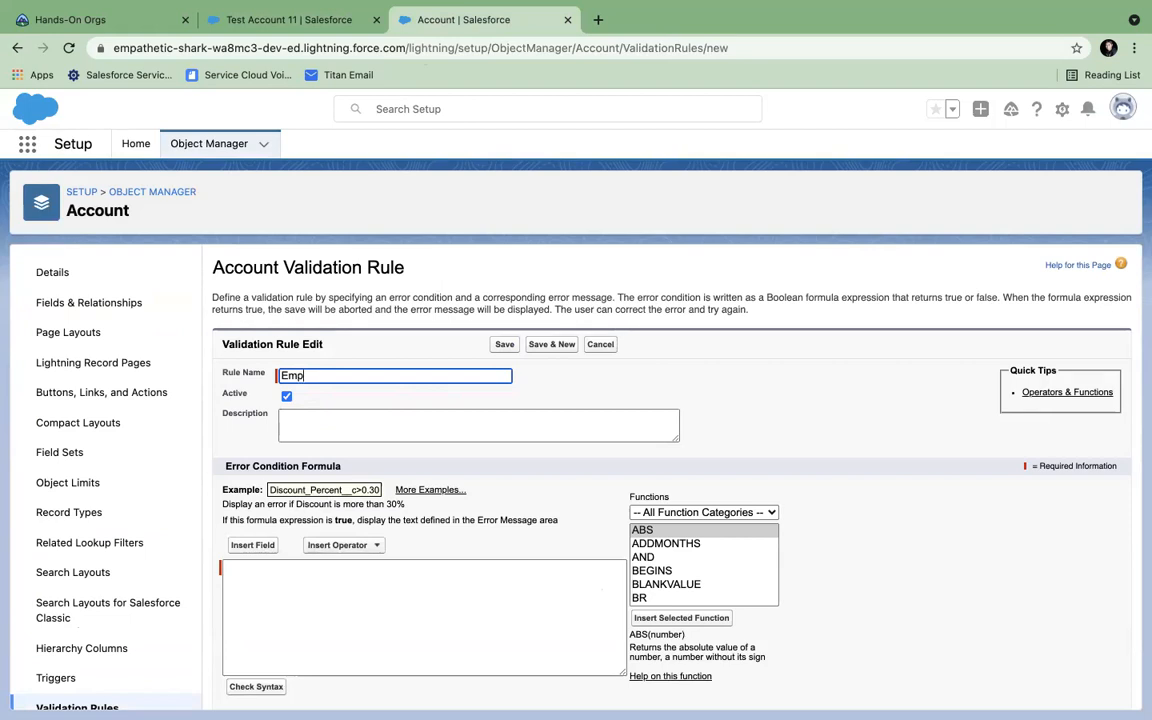
pyautogui.write('yo')
pyautogui.press('BackSpace')
pyautogui.write('yoee')
pyautogui.press('BackSpace')
pyautogui.press('BackSpace')
pyautogui.press('BackSpace')
pyautogui.write('po')
pyautogui.press('BackSpace')
pyautogui.press('BackSpace')
pyautogui.write('loyee Cannoy')
pyautogui.press('BackSpace')
pyautogui.write('t be blank')
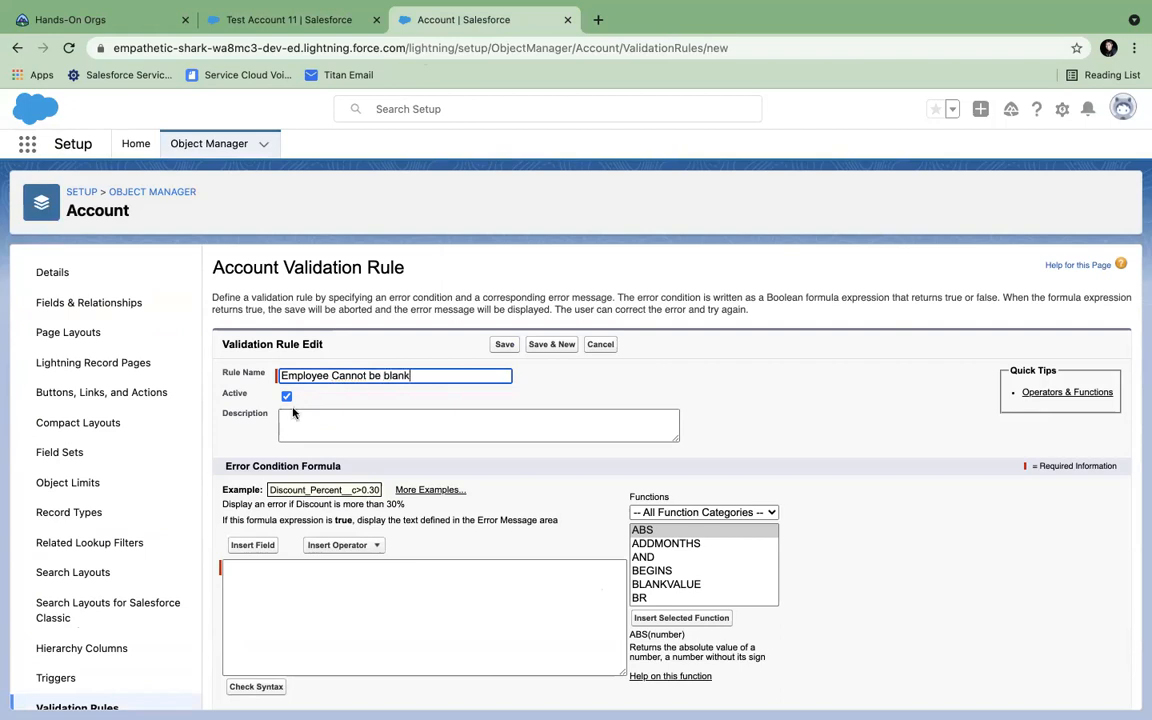
# - Insert the Account's Employees field into the rule's error condition formula
pyautogui.scroll(-1, 297, 505)
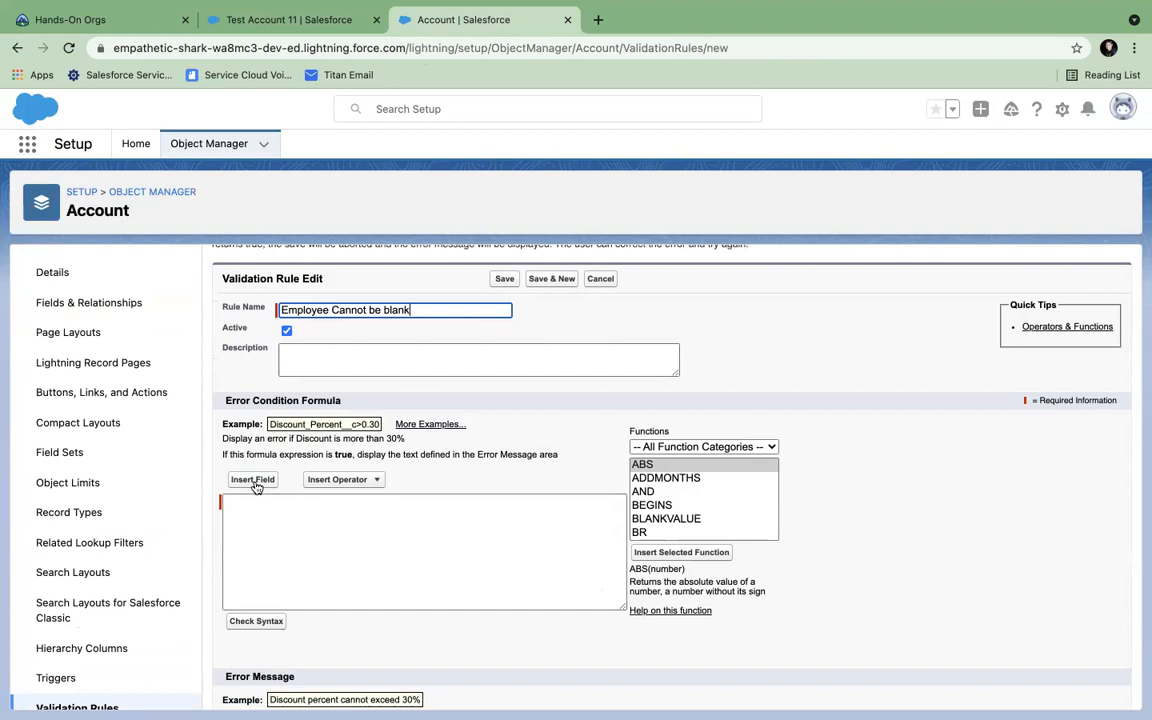
pyautogui.click(253, 480)
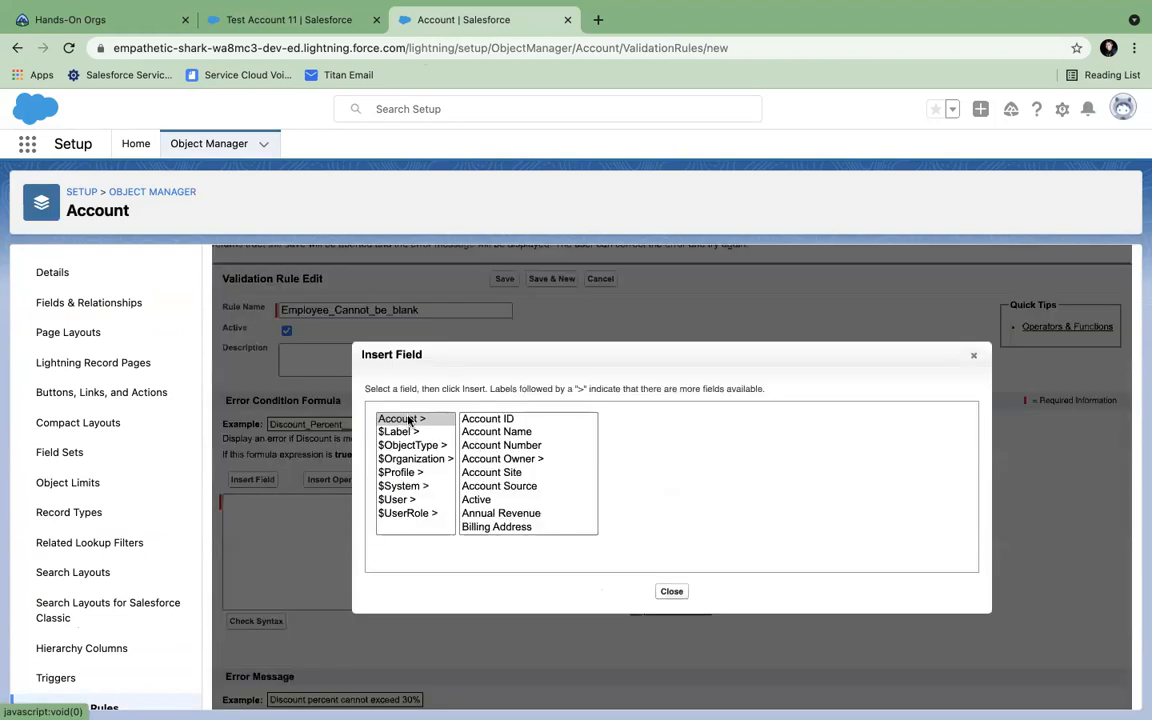
pyautogui.scroll(-5, 475, 478)
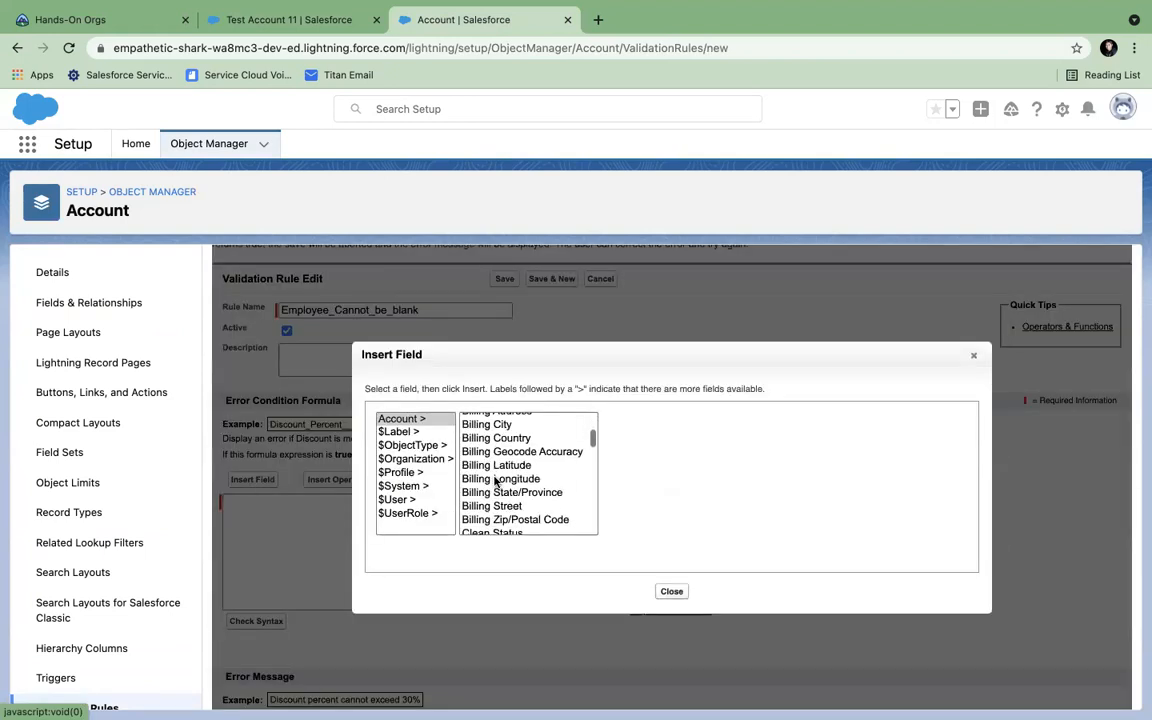
pyautogui.scroll(-3, 494, 481)
pyautogui.scroll(1, 494, 481)
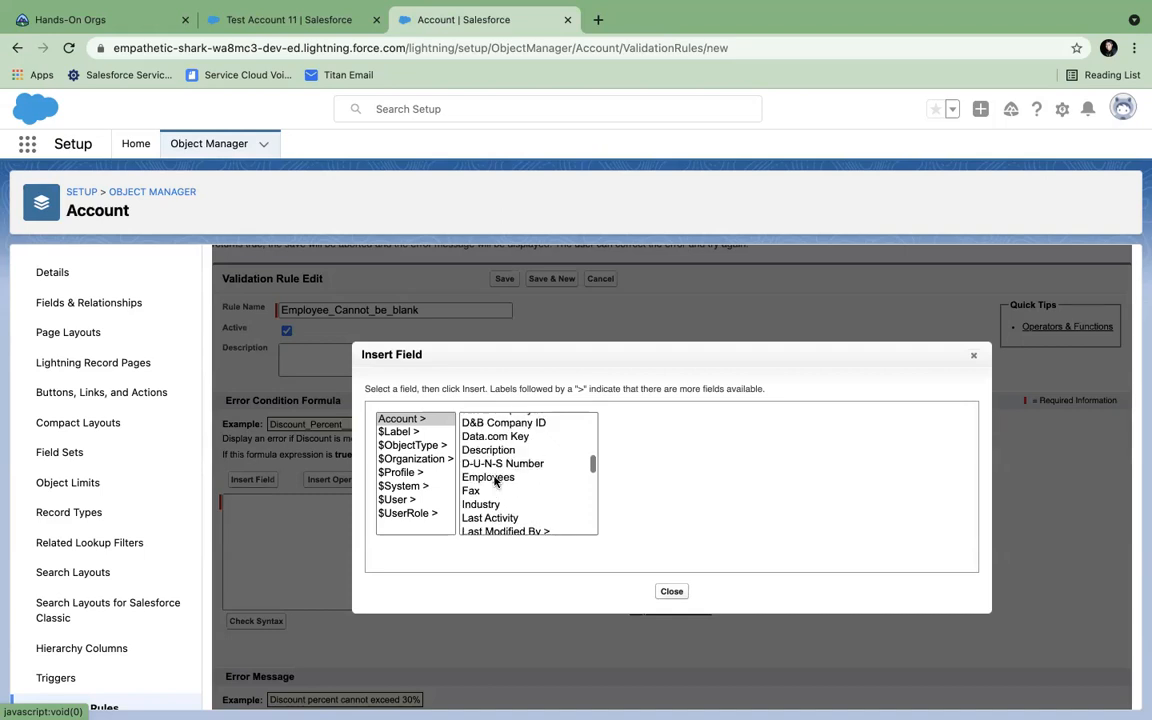
pyautogui.click(490, 478)
pyautogui.click(669, 502)
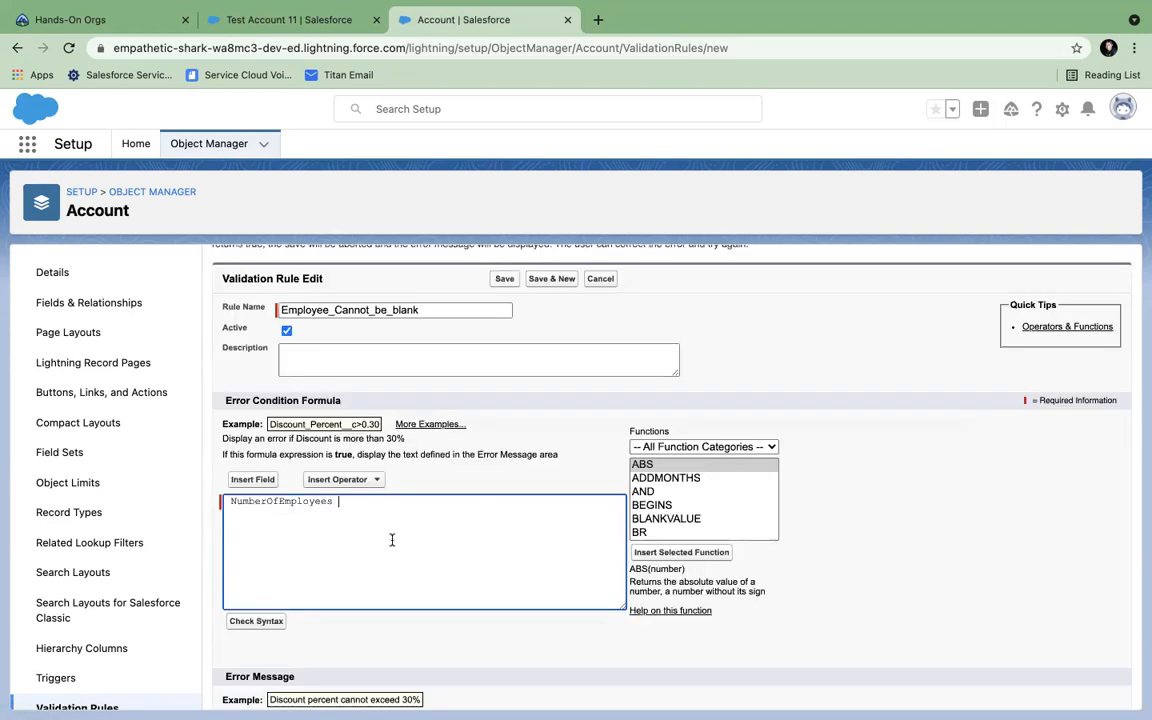
# - Try comparing NumberOfEmployees with an empty string (= "") and check the formula's syntax
pyautogui.write('= ""')
pyautogui.scroll(-3, 243, 476)
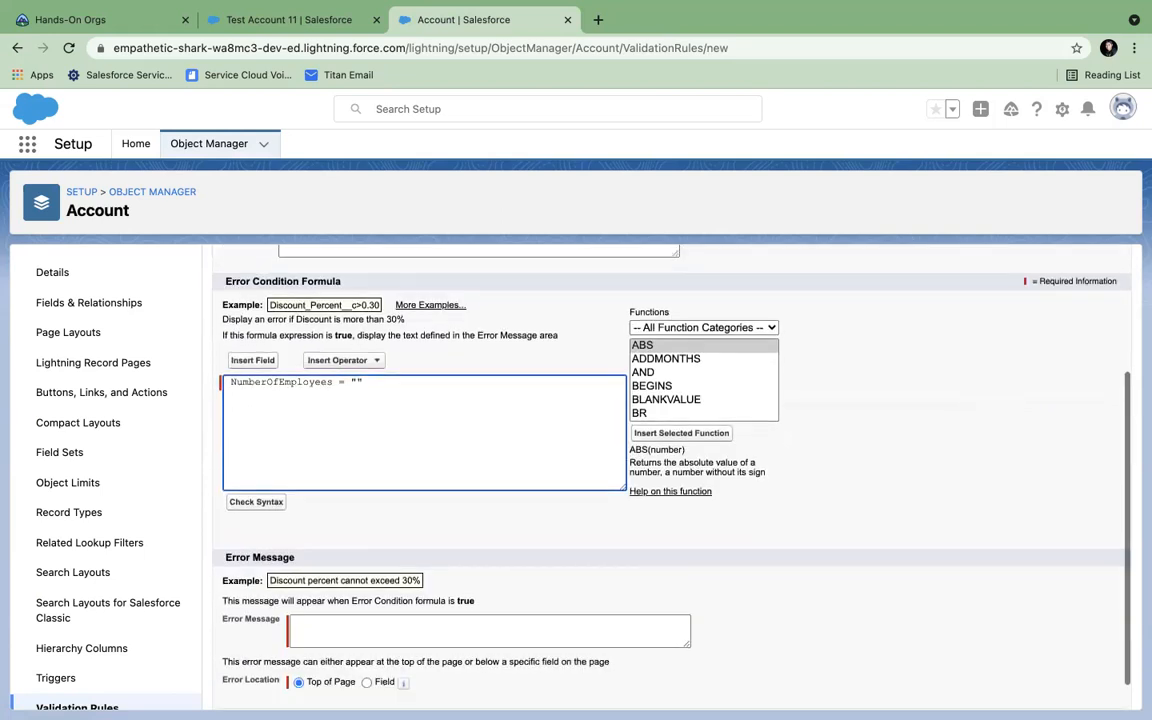
pyautogui.click(243, 470)
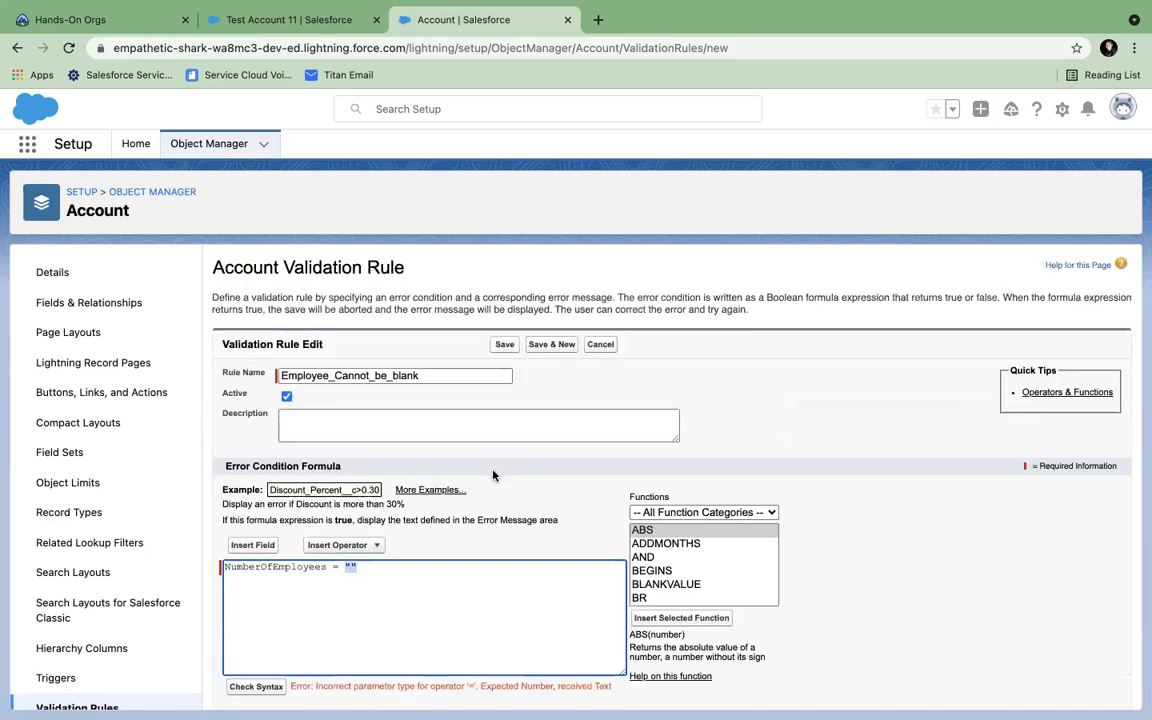
# - Replace the empty string in the error condition formula with the BLANKVALUE function
pyautogui.scroll(-3, 440, 550)
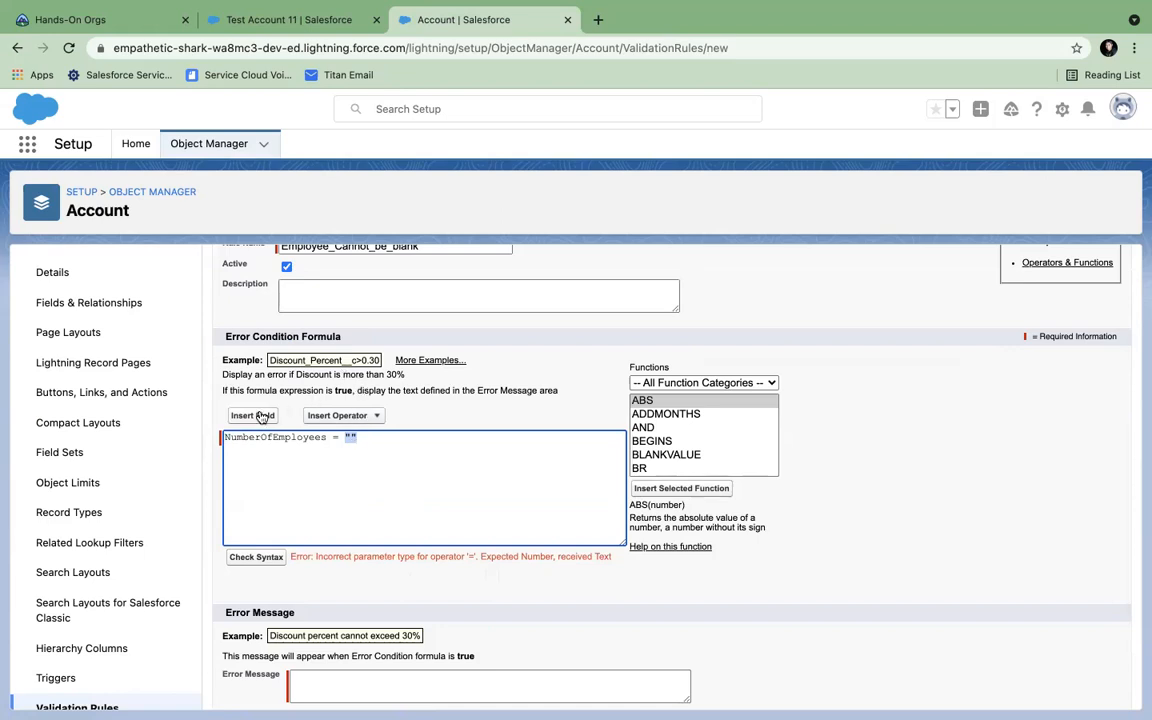
pyautogui.click(678, 457)
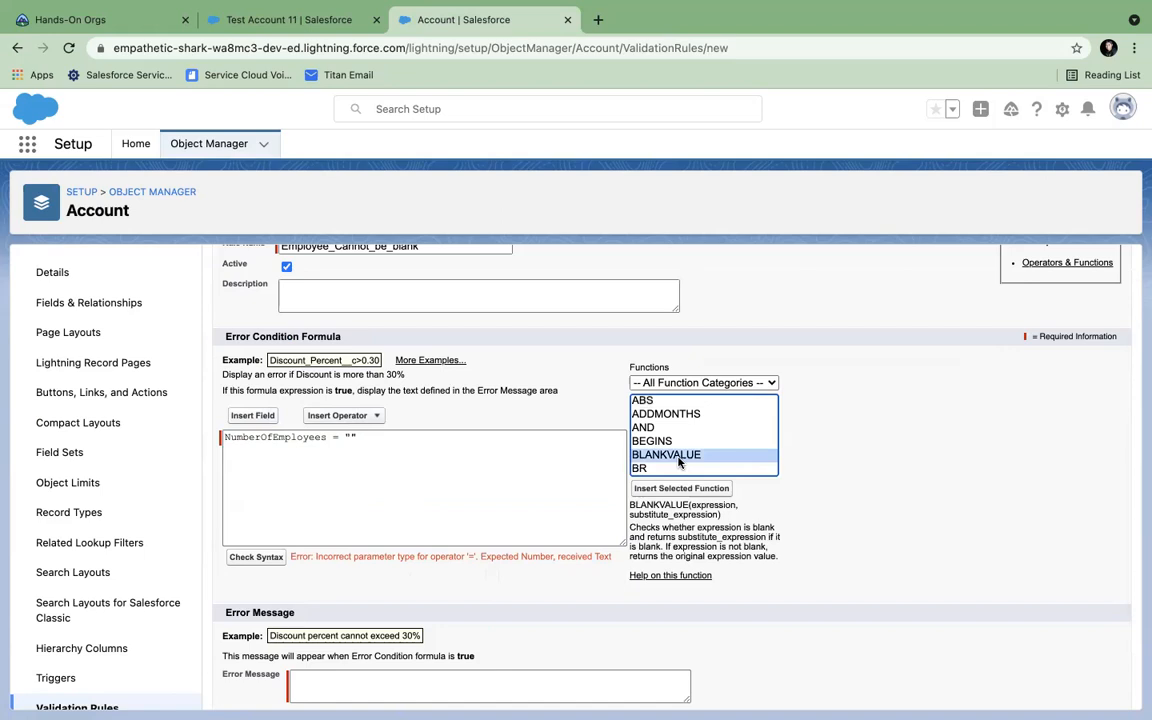
pyautogui.scroll(-5, 675, 450)
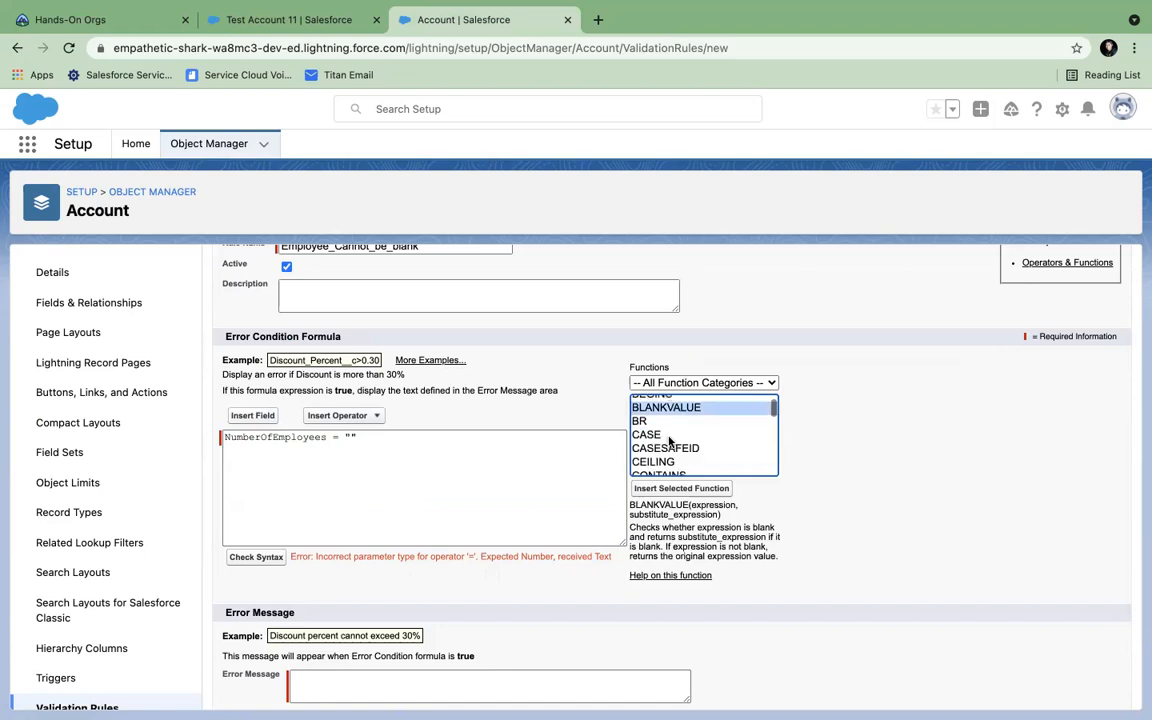
pyautogui.scroll(5, 670, 441)
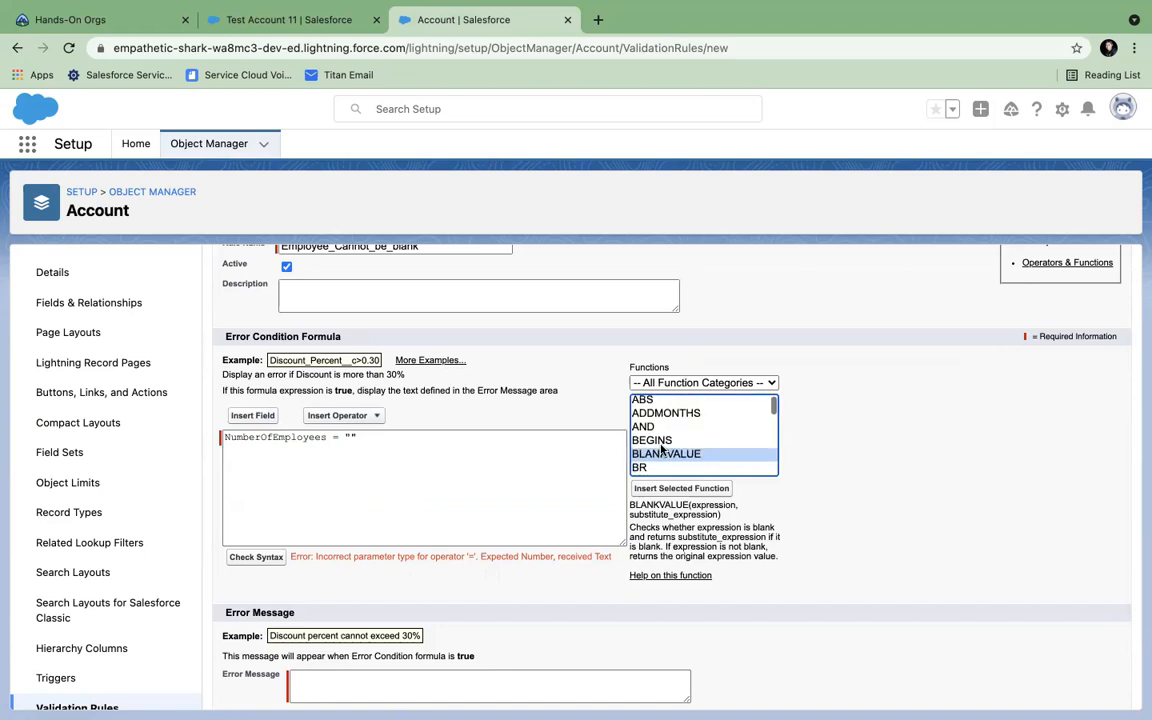
pyautogui.doubleClick(647, 459)
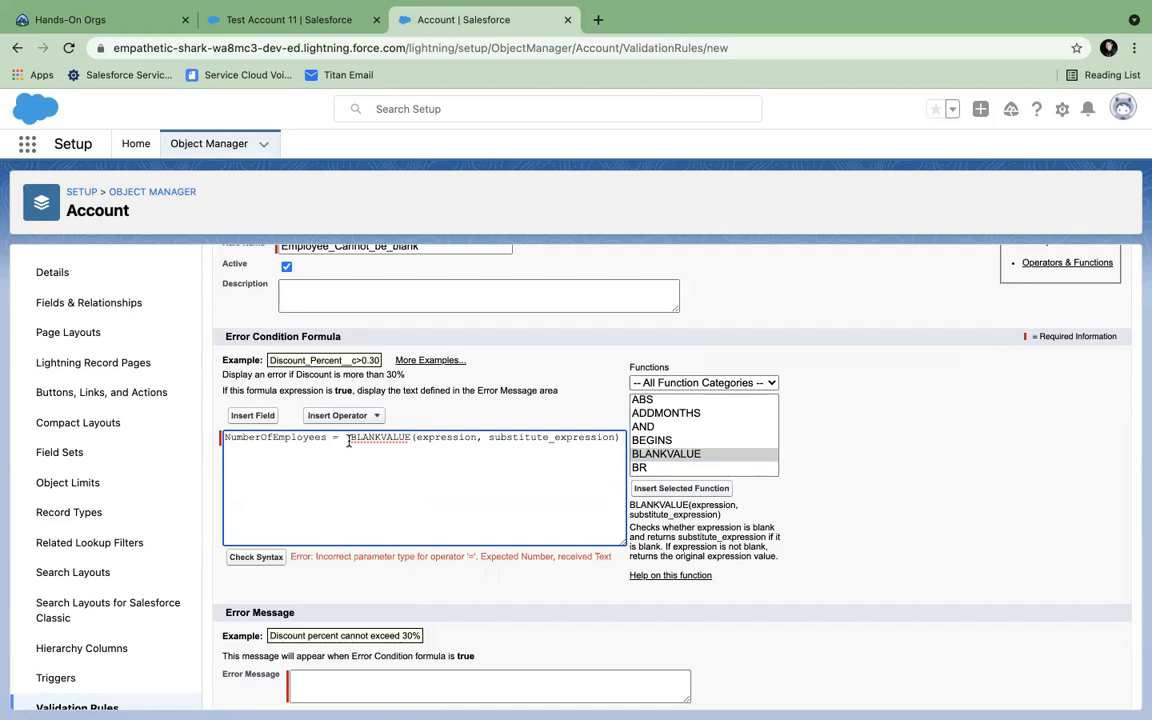
# - Rework the error condition formula into BLANKVALUE(NumberOfEmployees, 0) = 0 and check its syntax
pyautogui.doubleClick(296, 437)
pyautogui.hotkey('ctrl', 'c')
pyautogui.press('BackSpace')
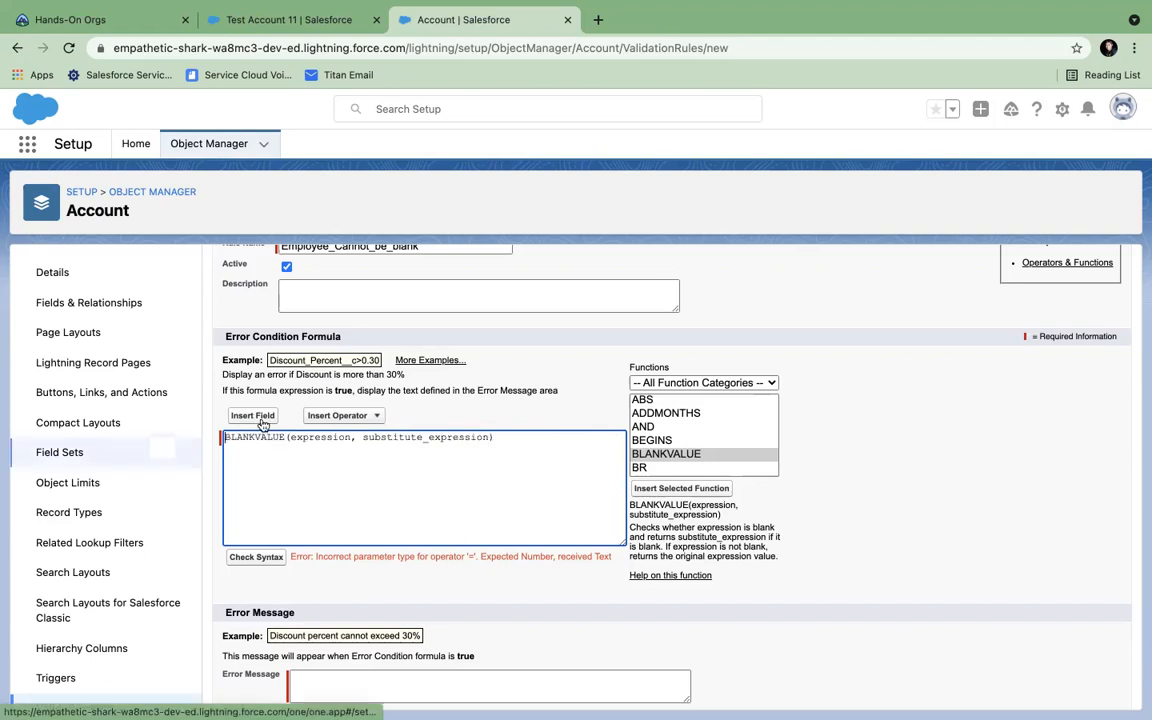
pyautogui.doubleClick(318, 437)
pyautogui.hotkey('ctrl', 'v')
pyautogui.doubleClick(427, 437)
pyautogui.press('BackSpace')
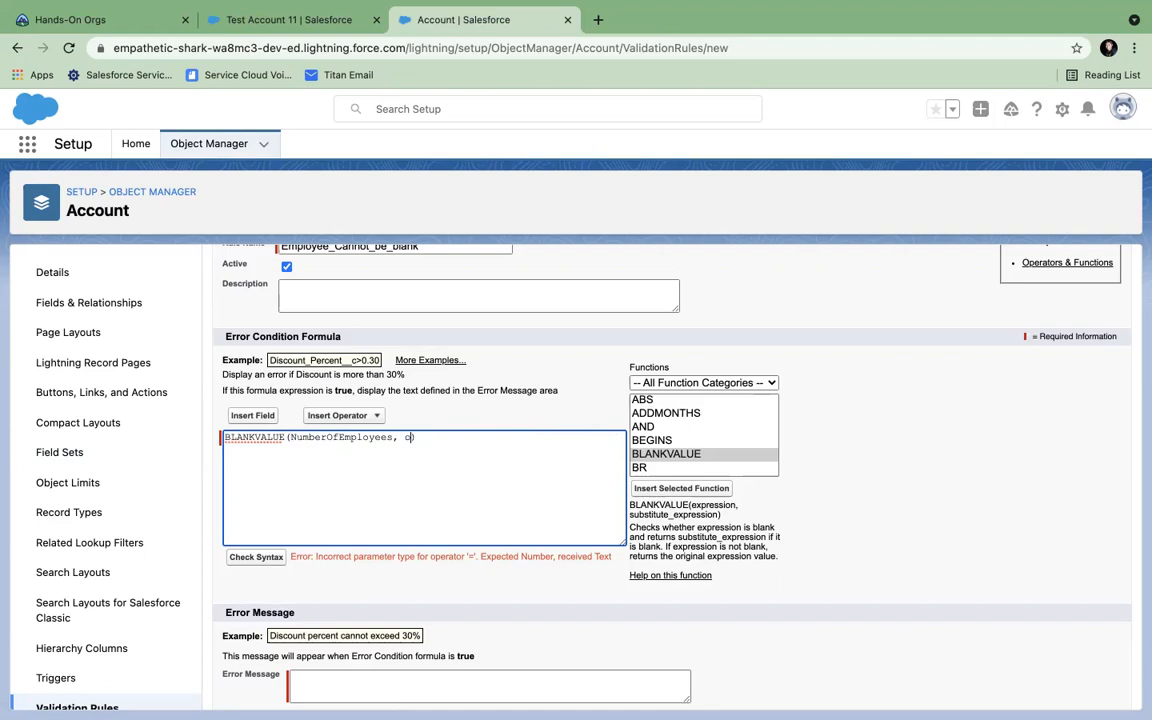
pyautogui.click(475, 437)
pyautogui.write('= 0')
pyautogui.click(256, 557)
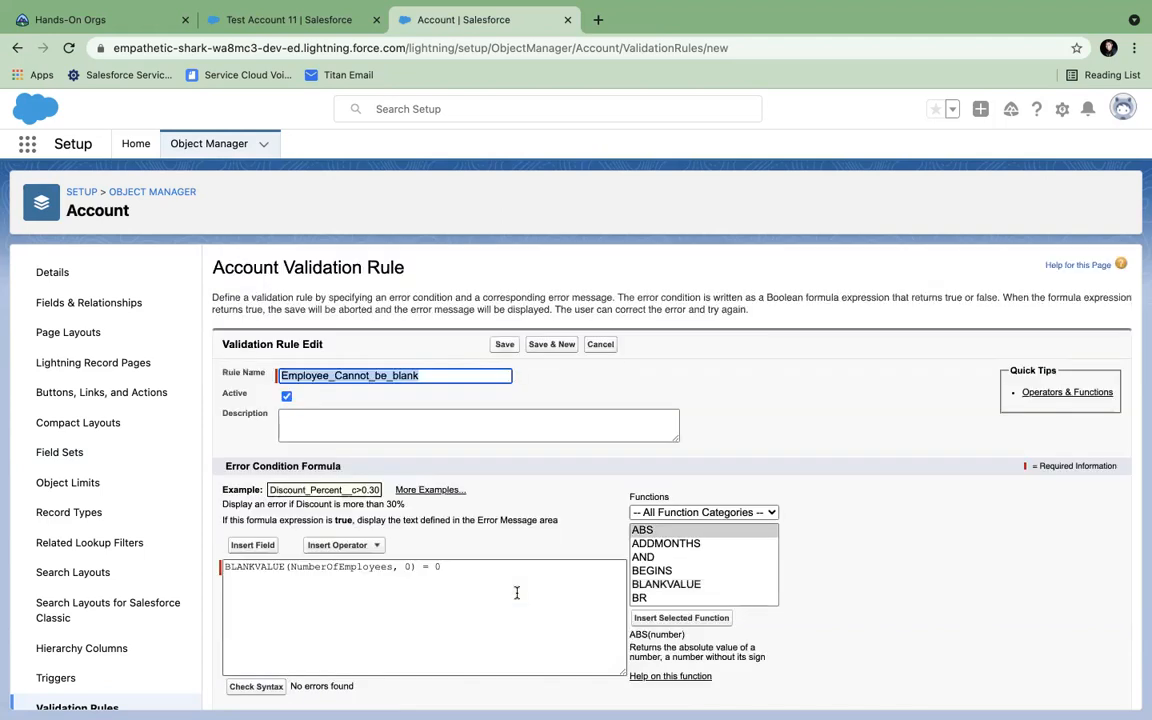
# - Enter "Employee Needs to be filled" as the validation rule's error message
pyautogui.scroll(-2, 517, 593)
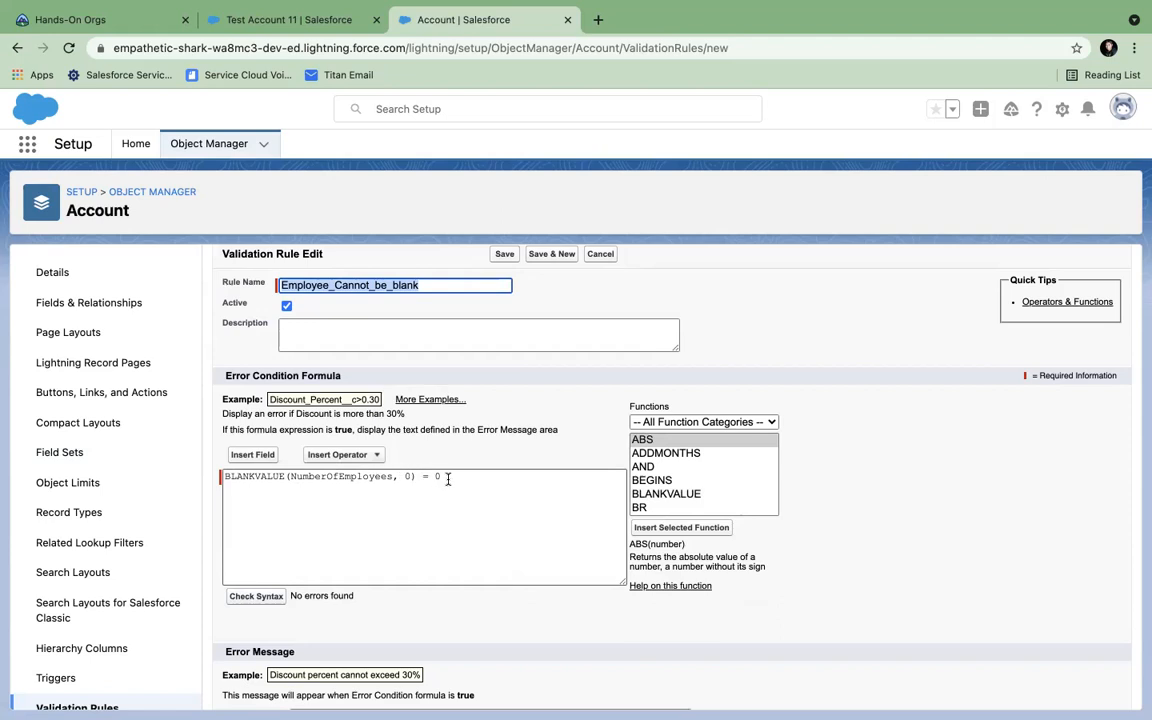
pyautogui.scroll(-2, 417, 498)
pyautogui.click(318, 627)
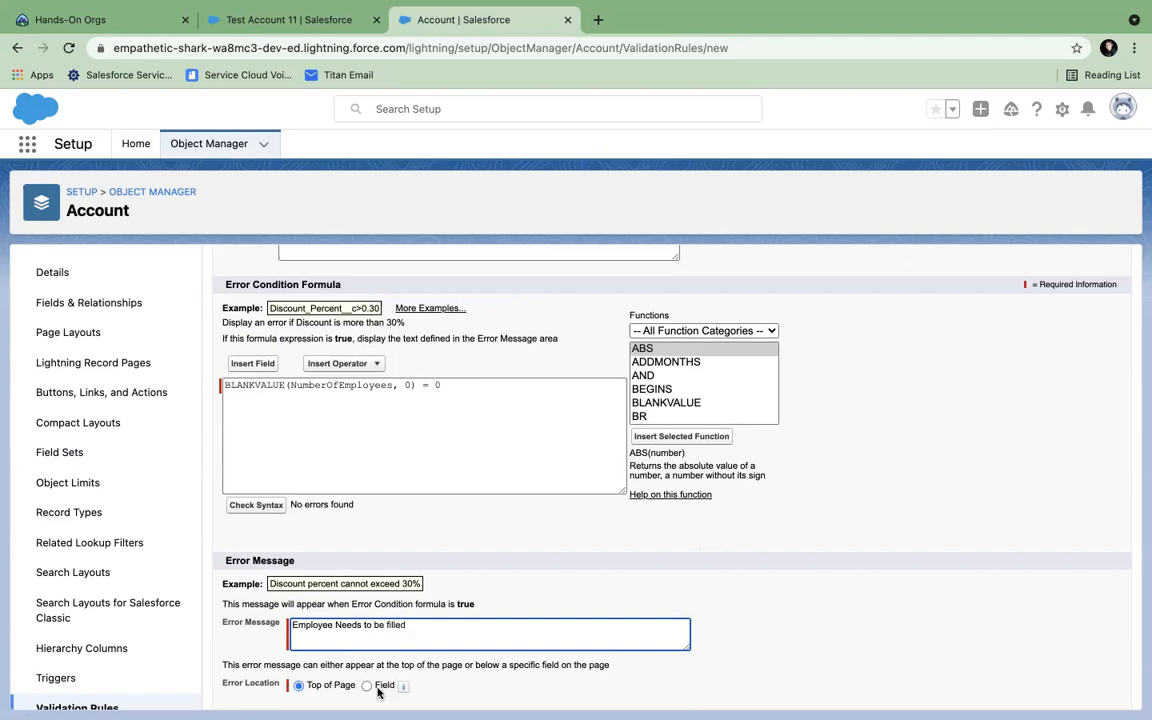
# - Set the error location to the Employees field and save the validation rule
pyautogui.scroll(-1, 348, 580)
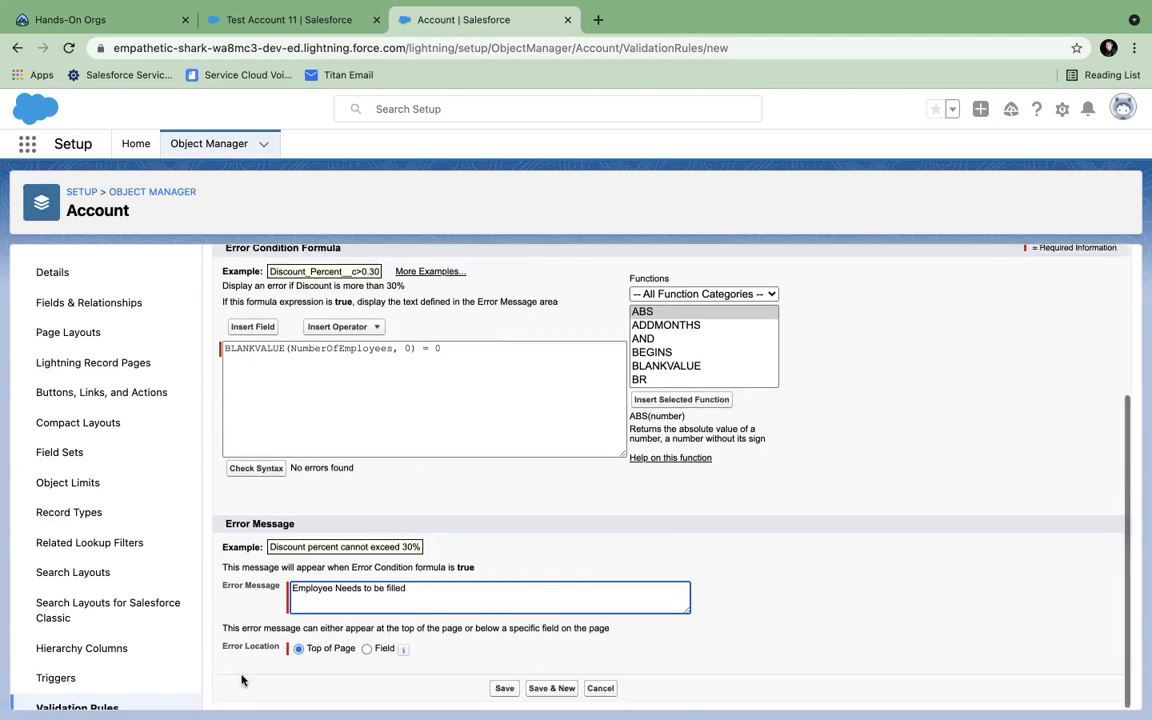
pyautogui.click(365, 648)
pyautogui.click(430, 649)
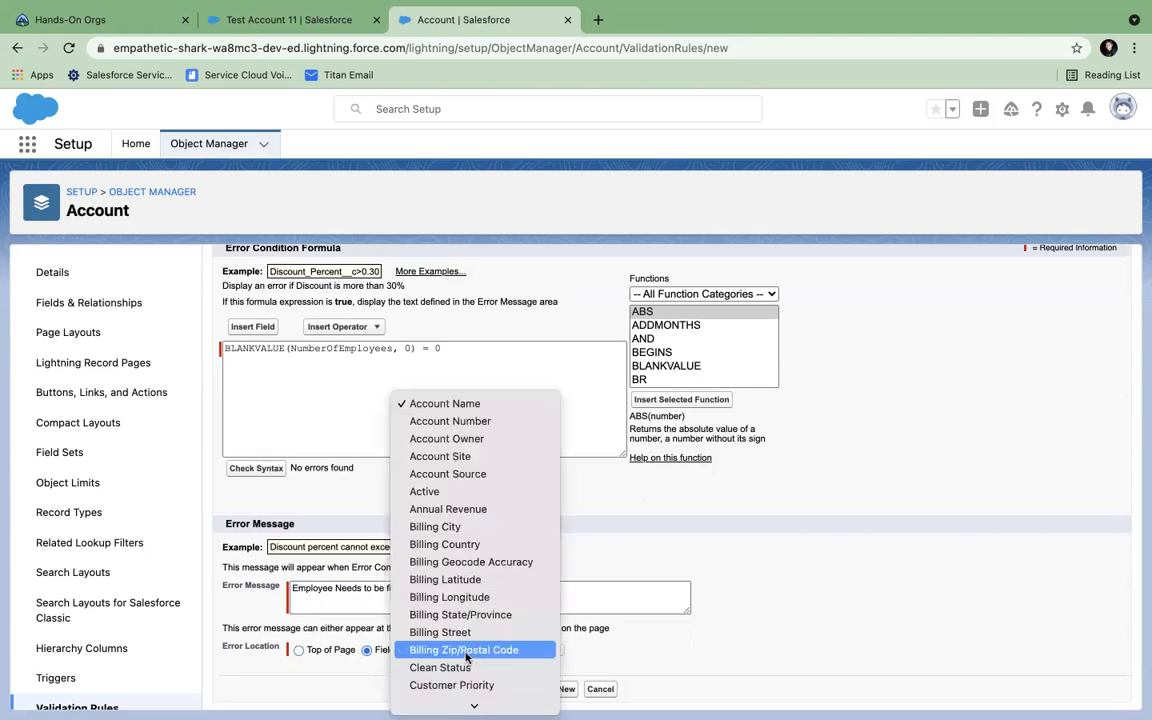
pyautogui.scroll(-5, 466, 656)
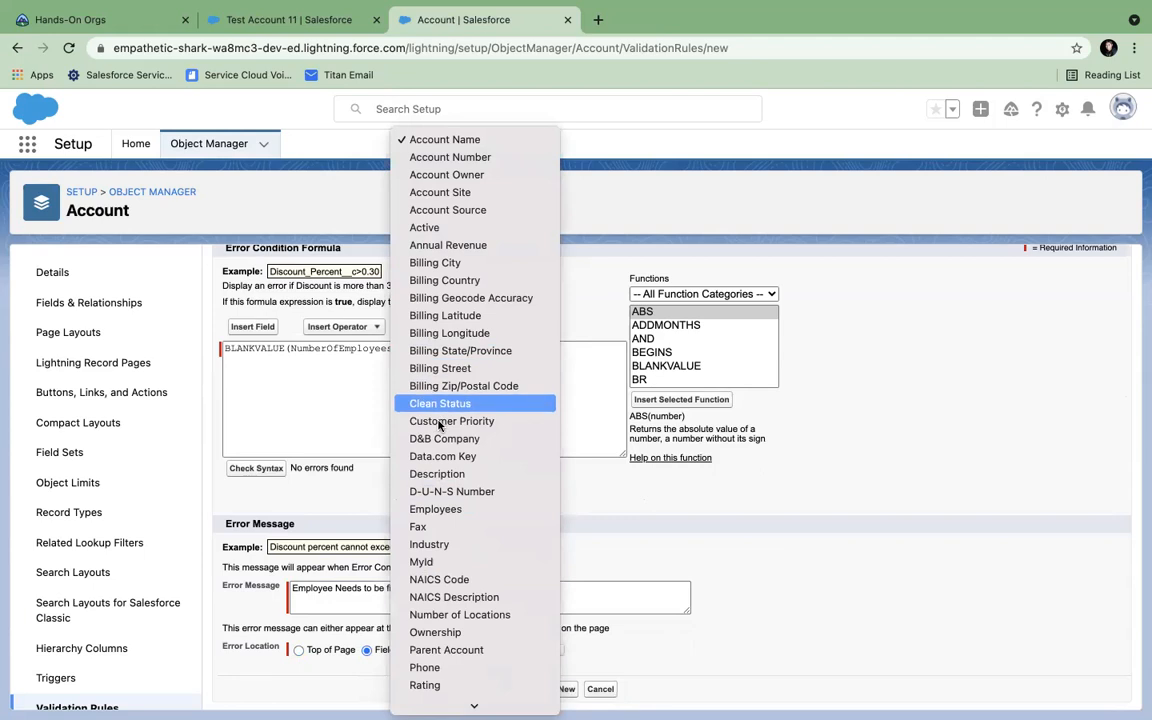
pyautogui.click(436, 509)
pyautogui.click(506, 689)
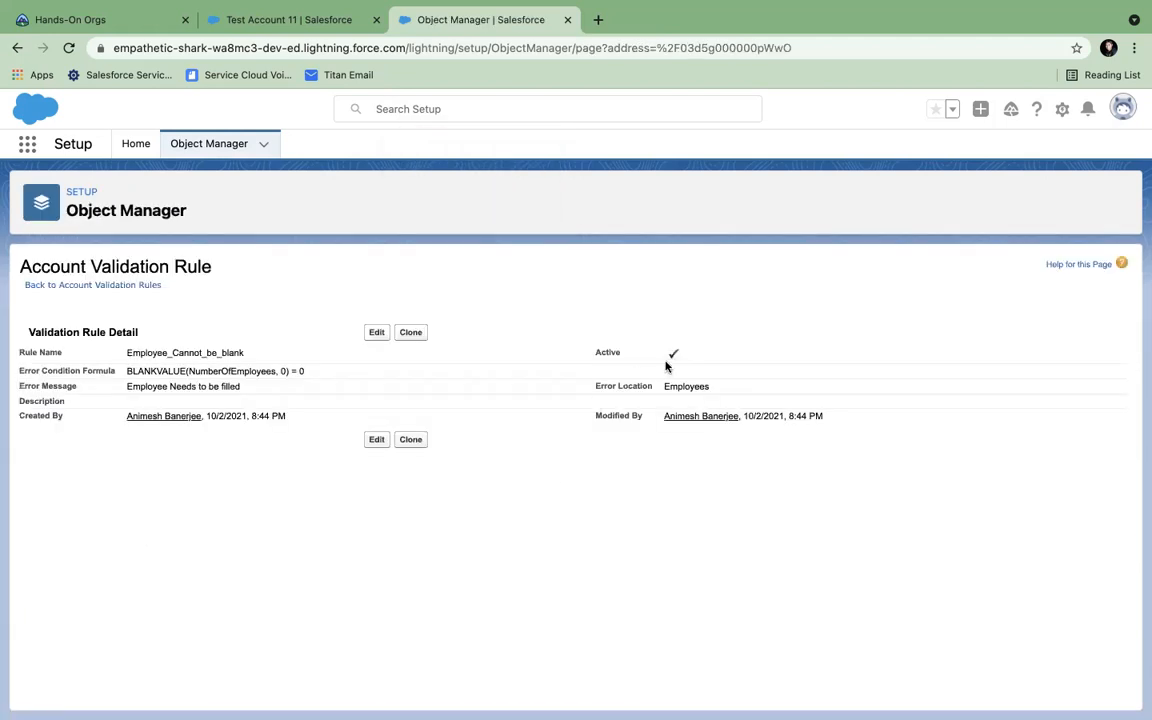
# - Reload the Test Account 11 page in Sales and open a new account form
pyautogui.click(278, 19)
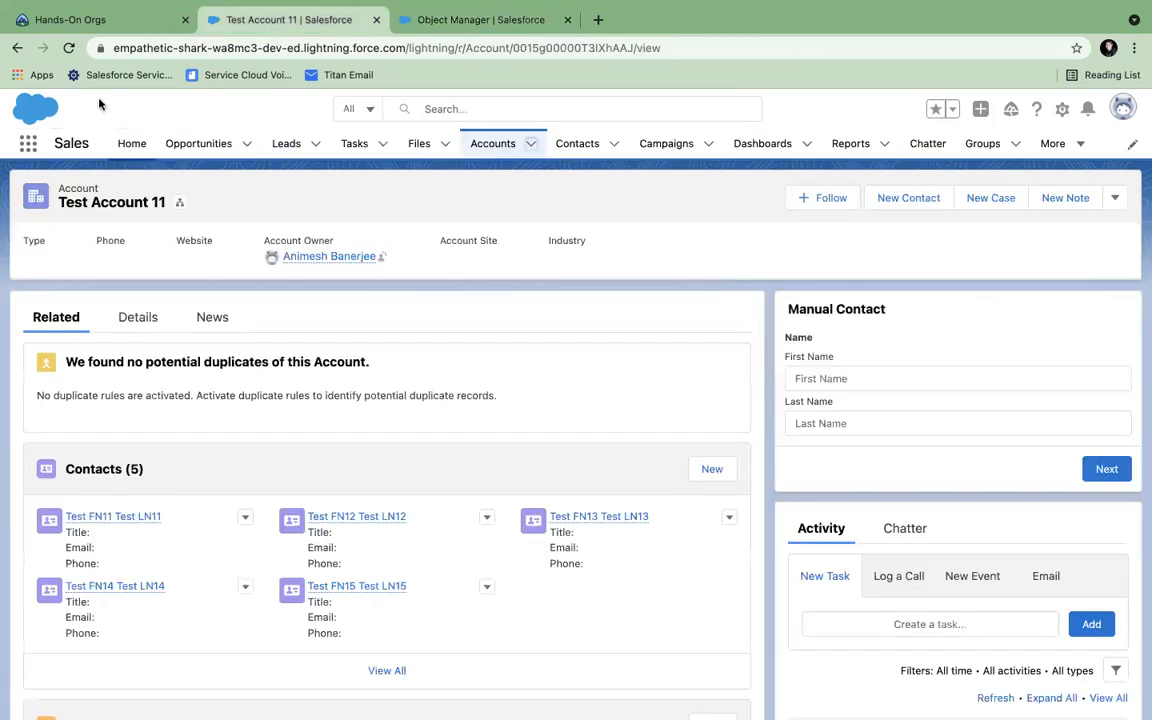
pyautogui.click(67, 49)
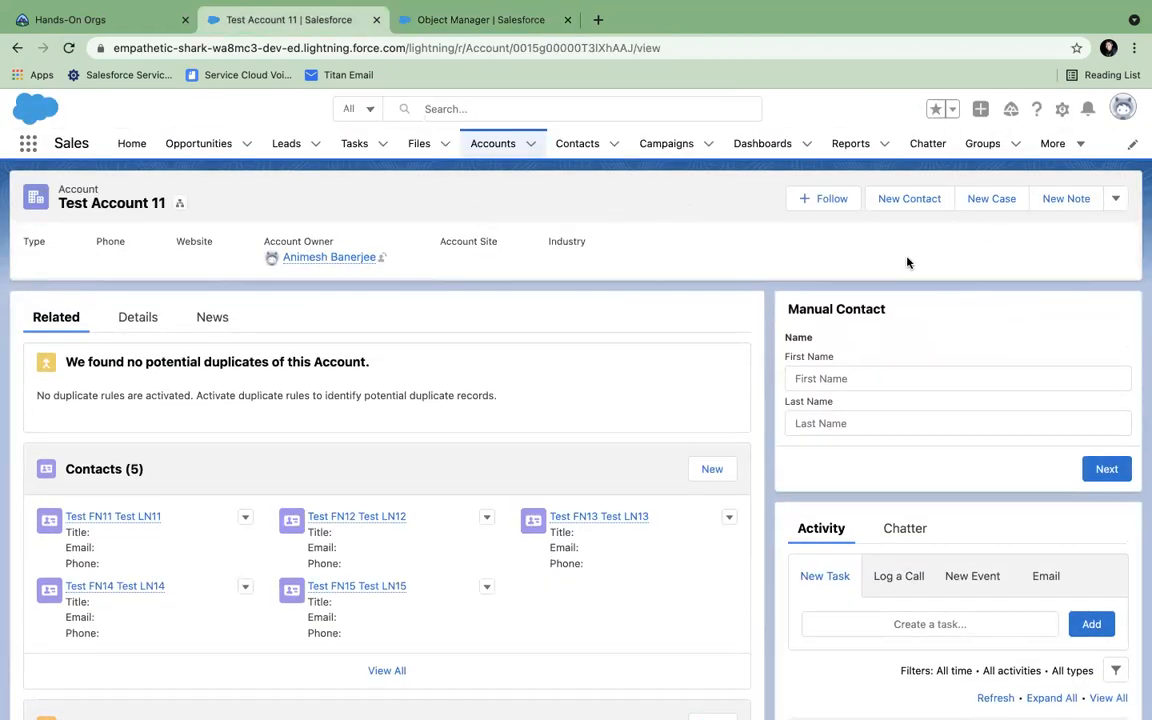
pyautogui.click(530, 145)
pyautogui.click(528, 176)
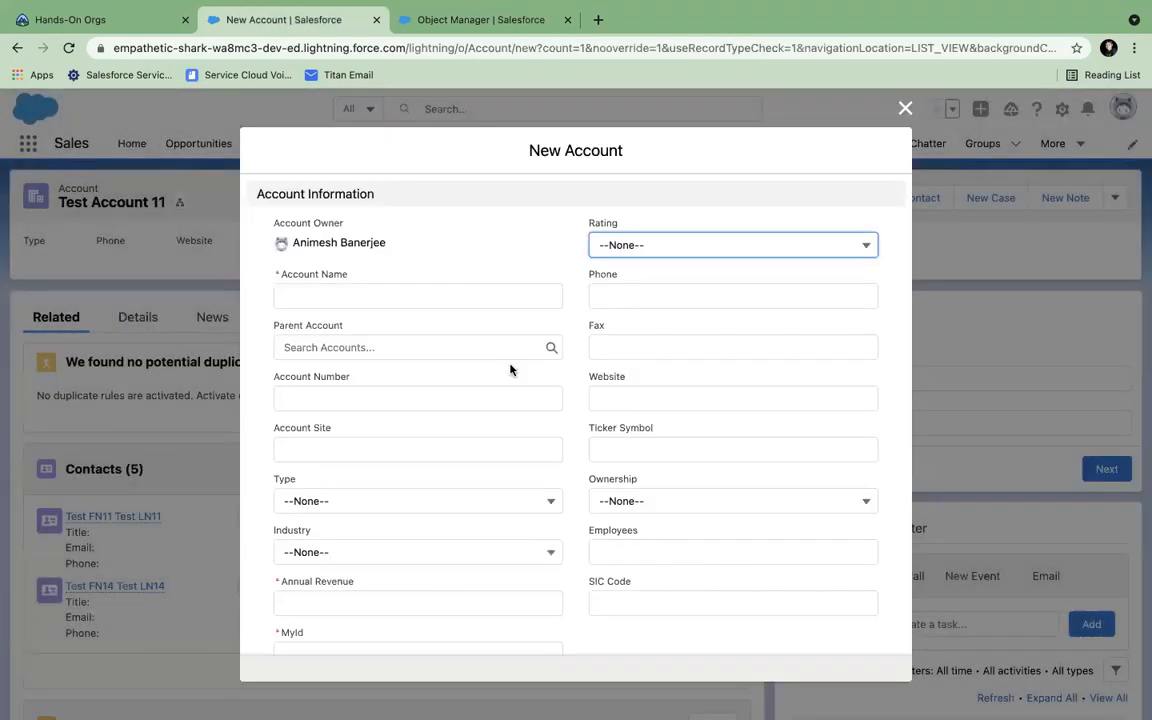
# - Enter sdfasdf as Account Name, 14124 as Annual Revenue and a test MyId, then try to save with Employees empty
pyautogui.click(335, 295)
pyautogui.write('sdfasdf')
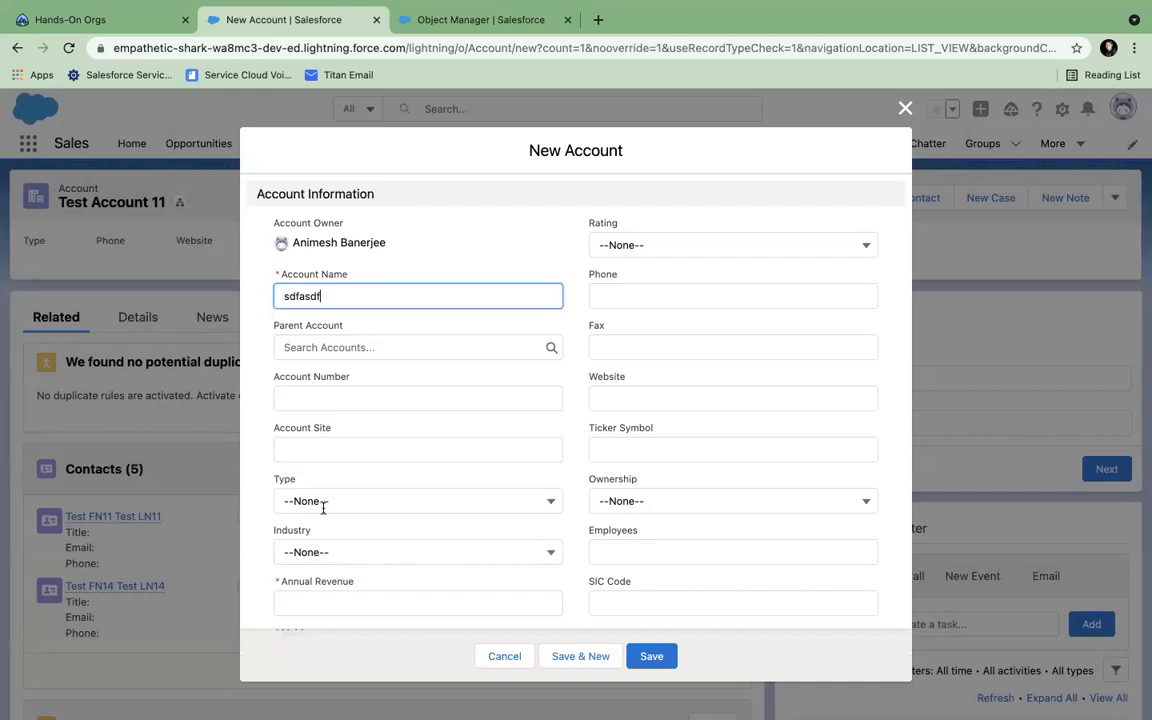
pyautogui.click(304, 605)
pyautogui.write('14124')
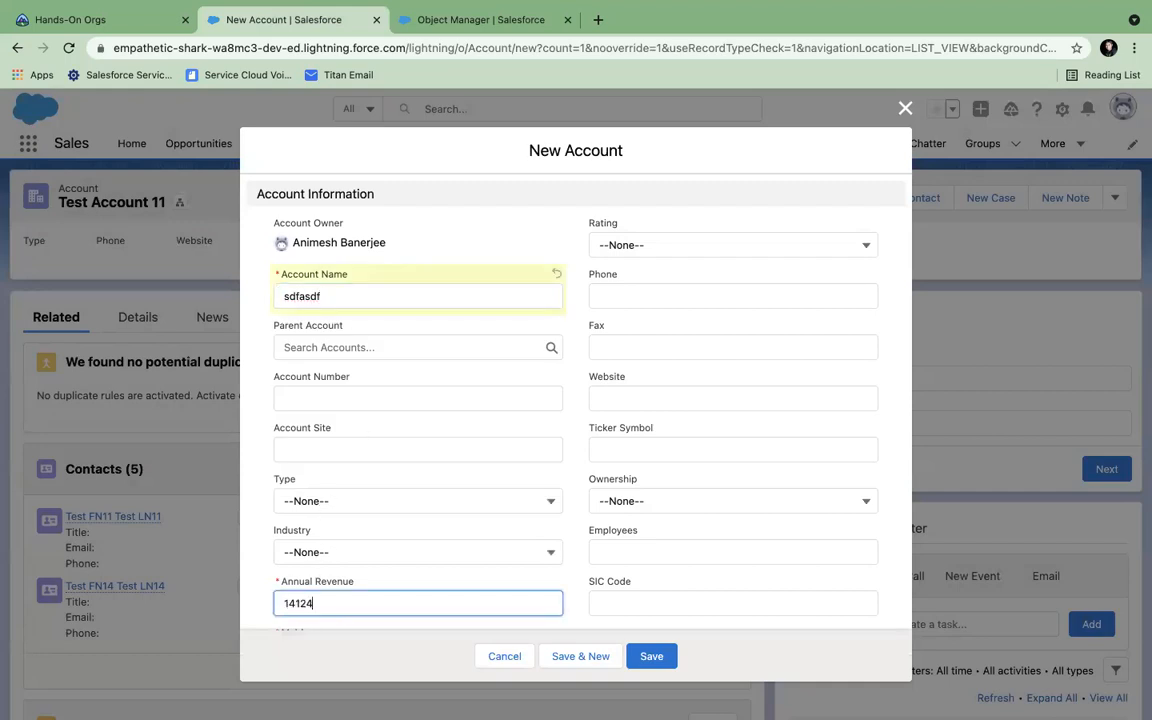
pyautogui.scroll(-3, 304, 560)
pyautogui.click(304, 537)
pyautogui.write('12e41')
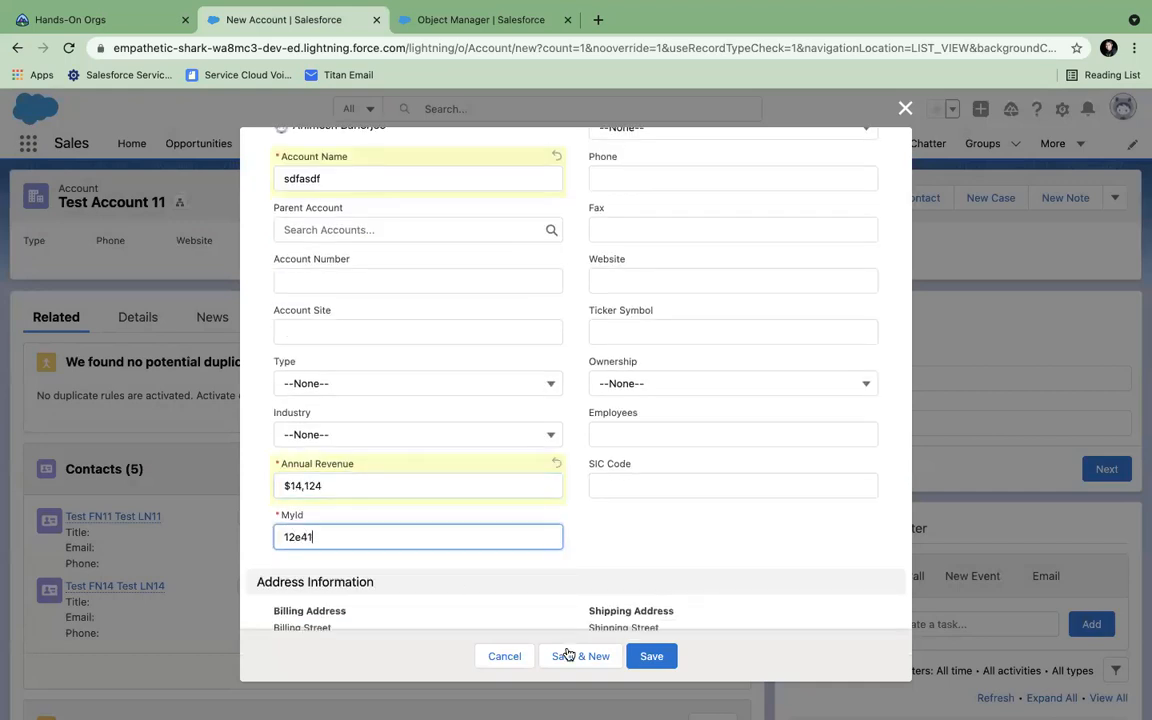
pyautogui.click(666, 656)
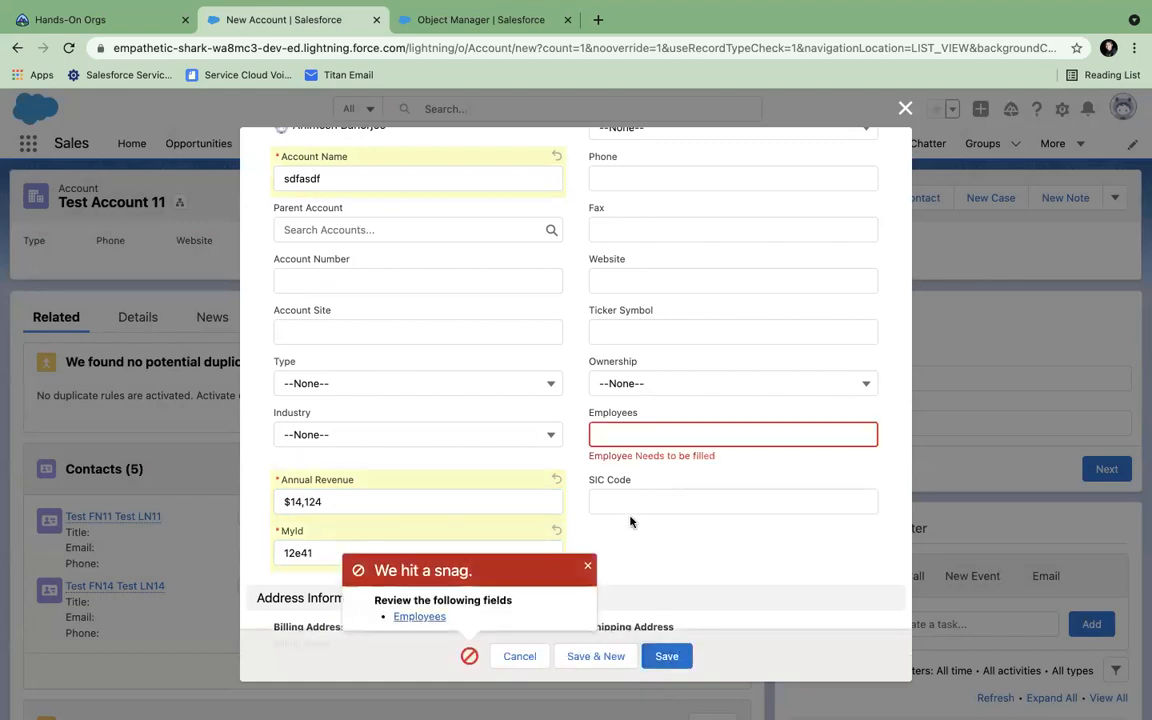
# - Set Employees to 59 on the new account and save the record
pyautogui.click(649, 427)
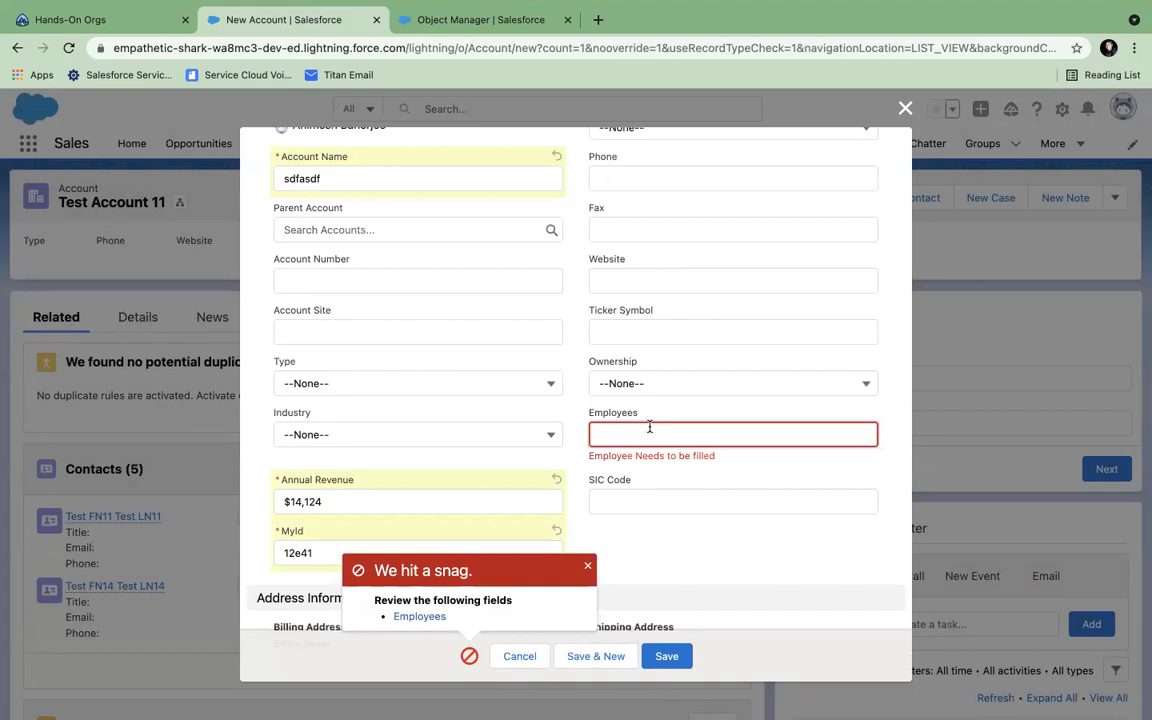
pyautogui.write('590')
pyautogui.press('BackSpace')
pyautogui.click(665, 656)
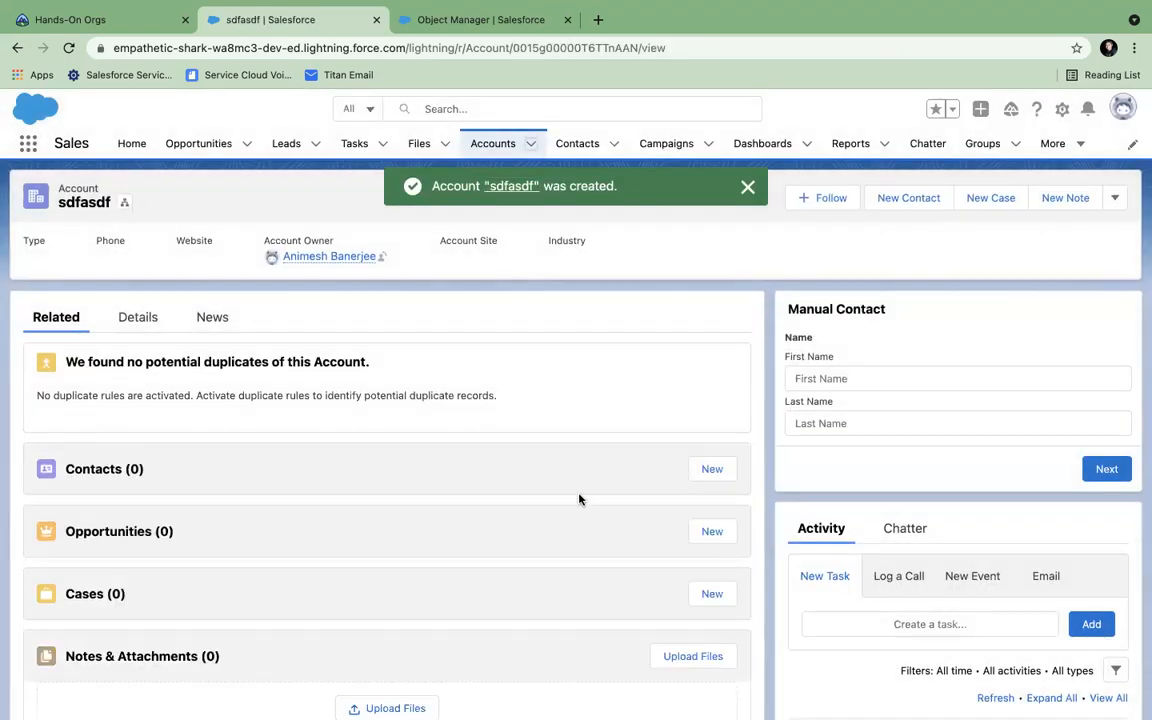
# - Edit the Employee_Cannot_be_blank validation rule and start an if line above the BLANKVALUE expression in its error condition formula
pyautogui.click(420, 14)
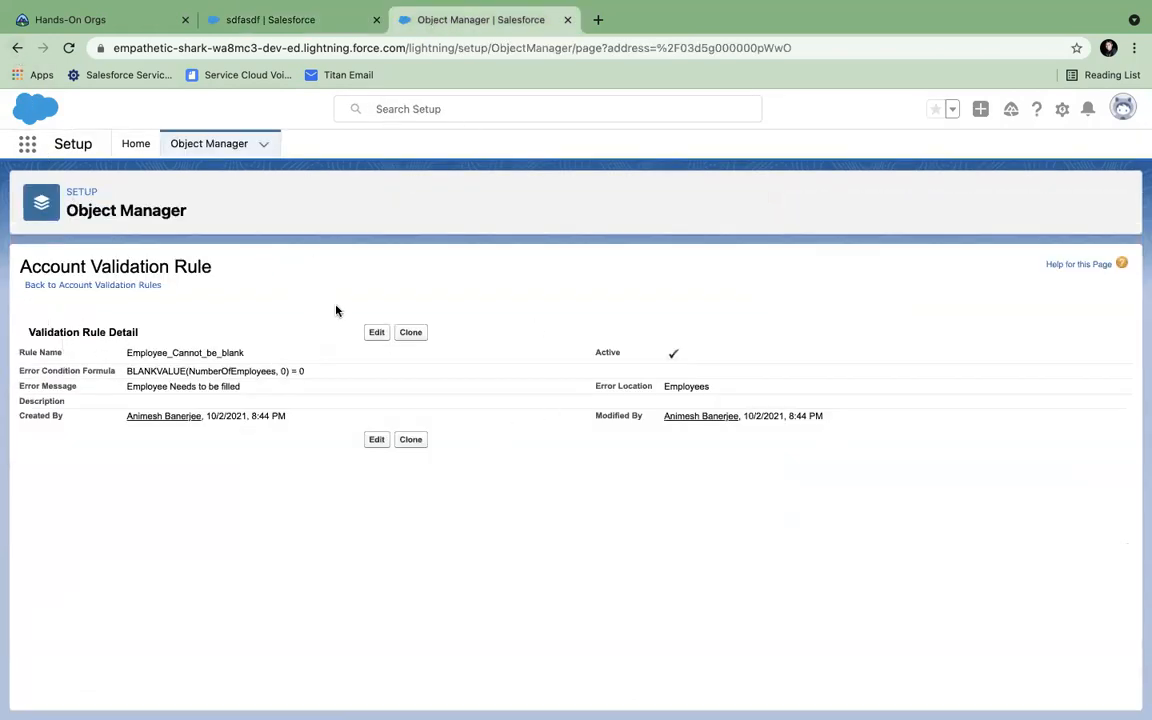
pyautogui.click(376, 332)
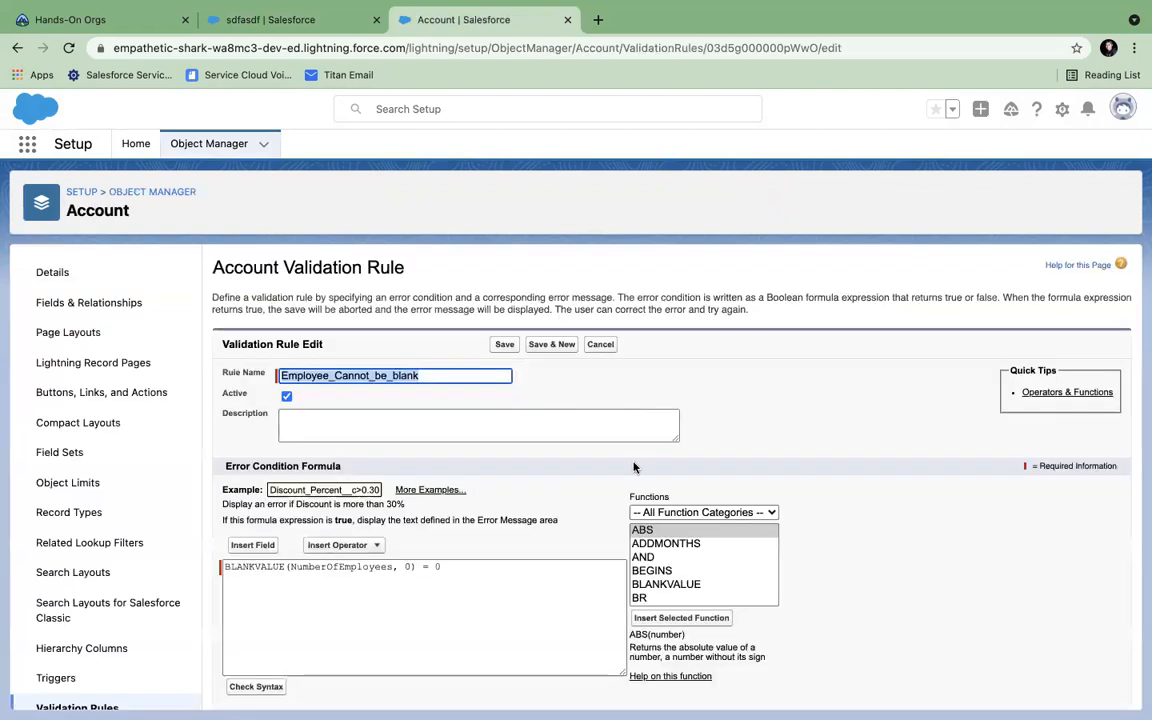
pyautogui.scroll(-2, 633, 466)
pyautogui.click(225, 471)
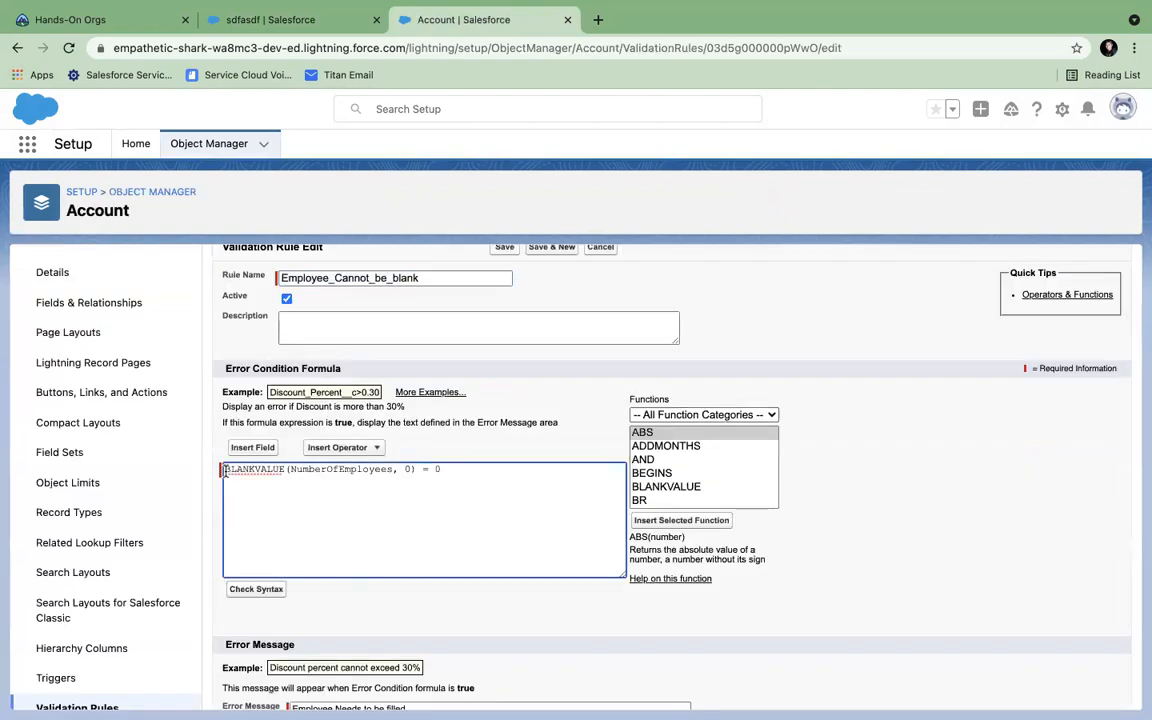
pyautogui.press('Return')
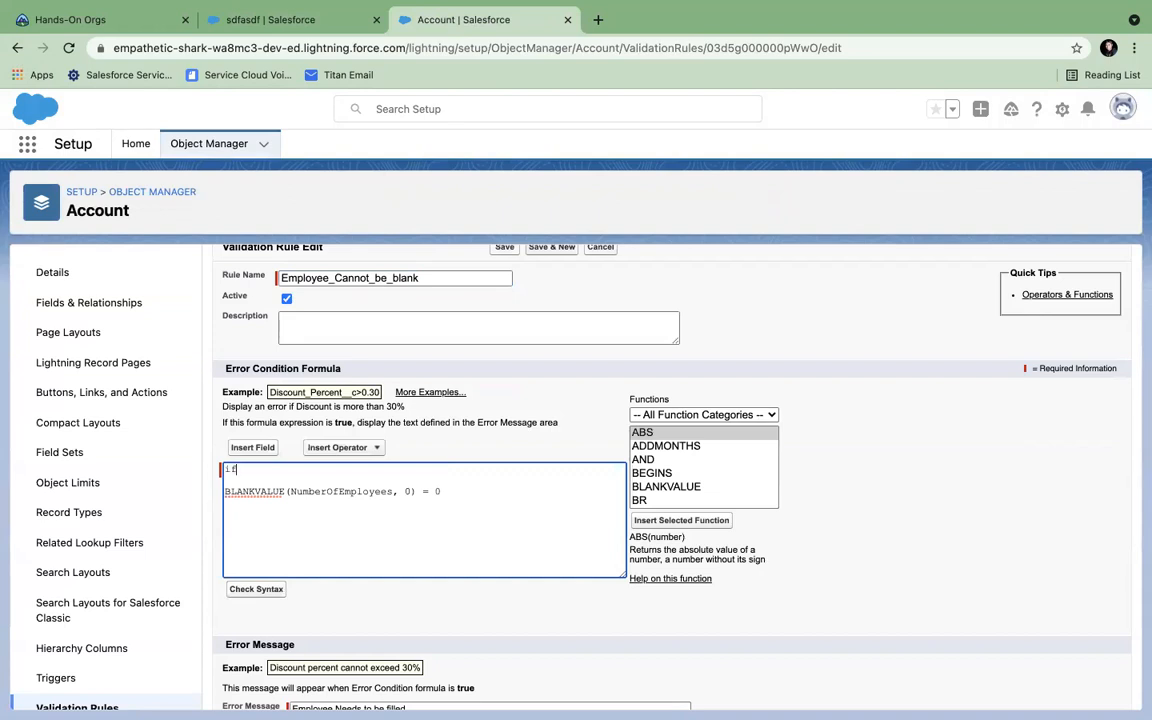
# - Insert the Account Type field after if on the formula's first line
pyautogui.click(265, 25)
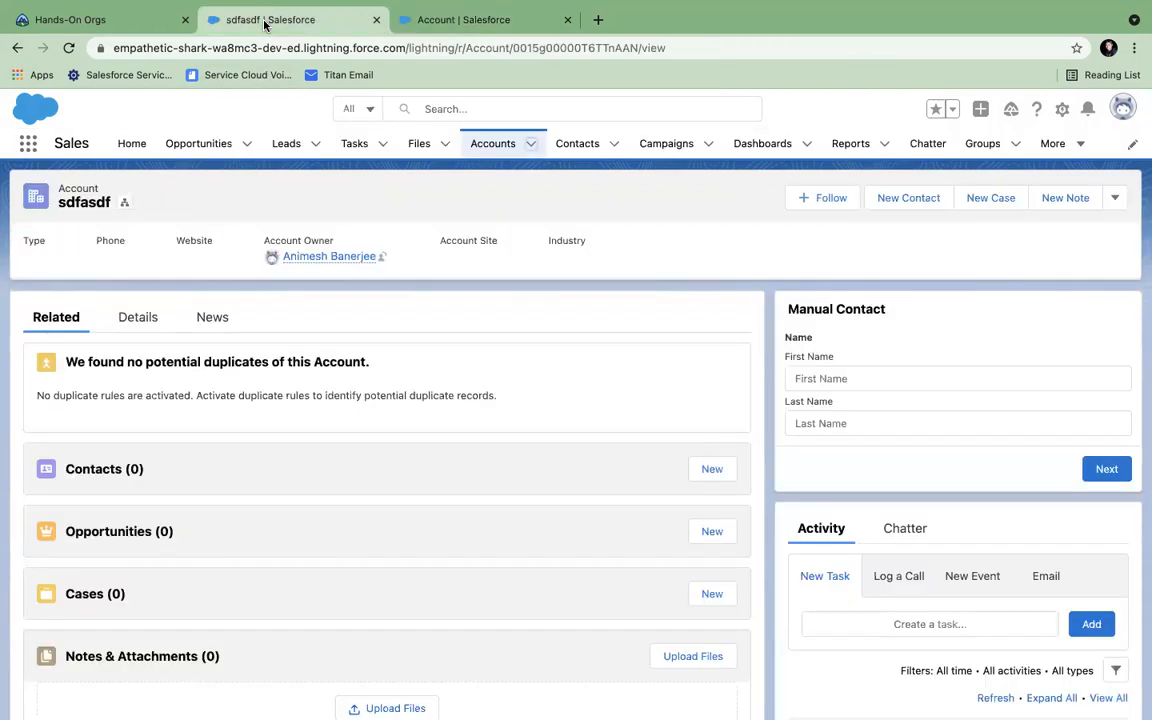
pyautogui.click(392, 22)
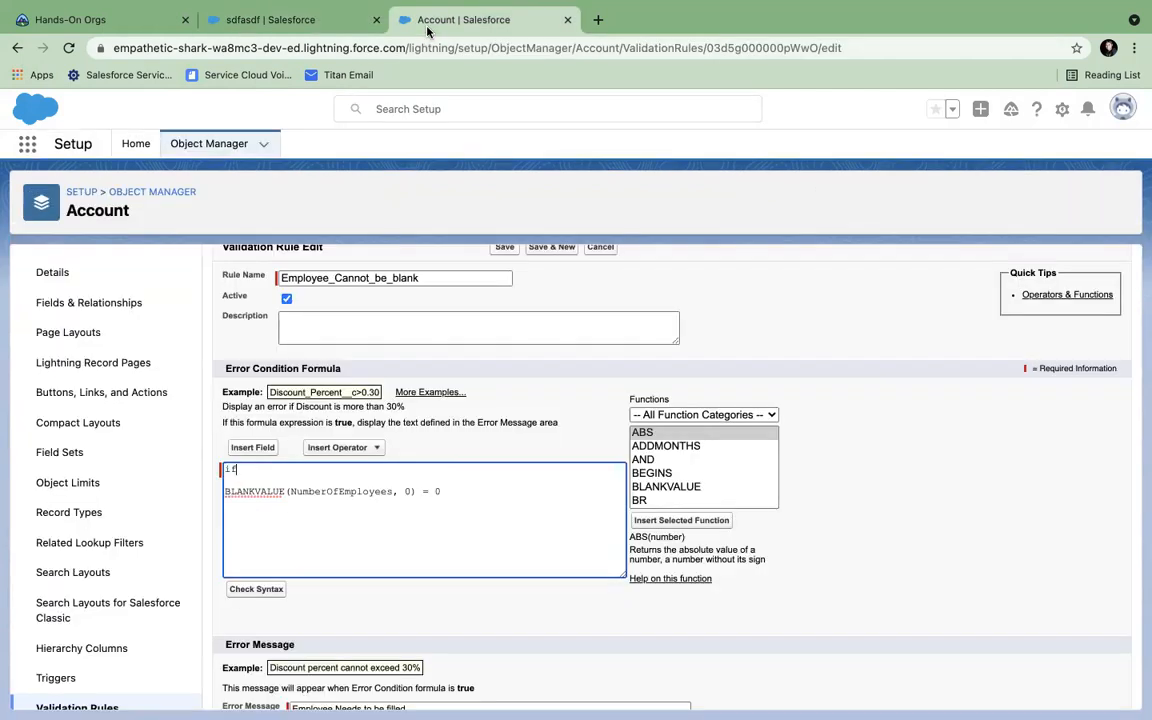
pyautogui.click(255, 448)
pyautogui.scroll(-3, 473, 467)
pyautogui.scroll(-6, 473, 467)
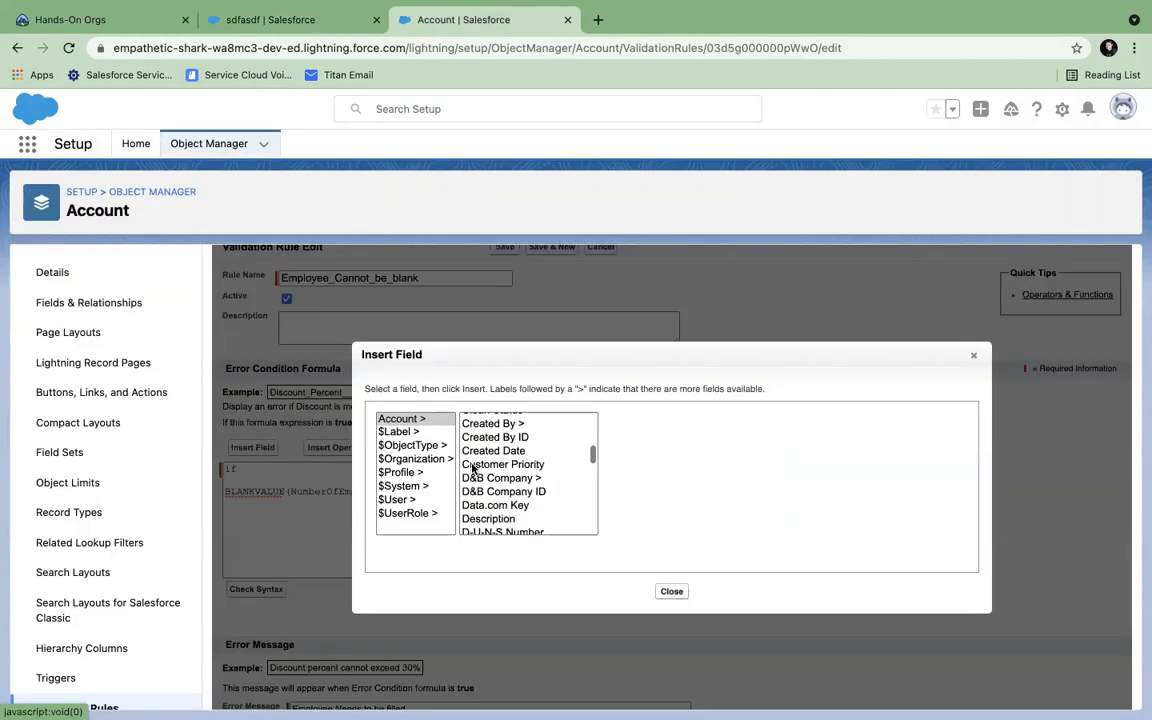
pyautogui.scroll(-5, 473, 467)
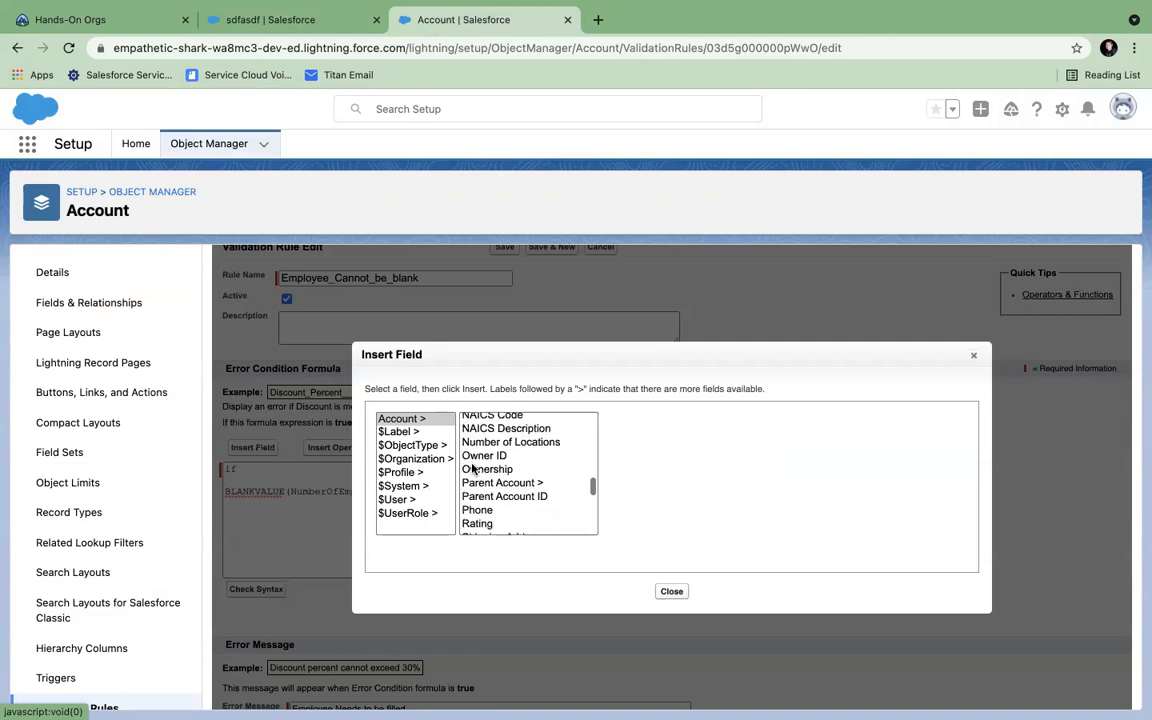
pyautogui.scroll(-2, 473, 467)
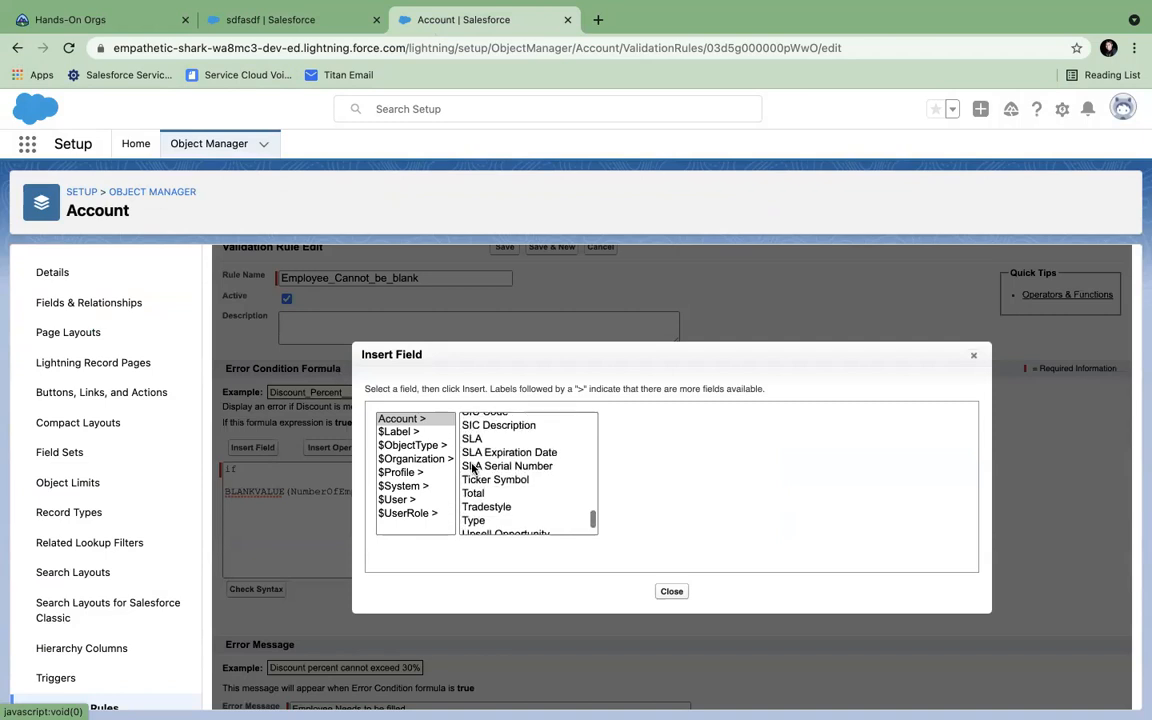
pyautogui.scroll(-1, 473, 467)
pyautogui.scroll(10, 473, 467)
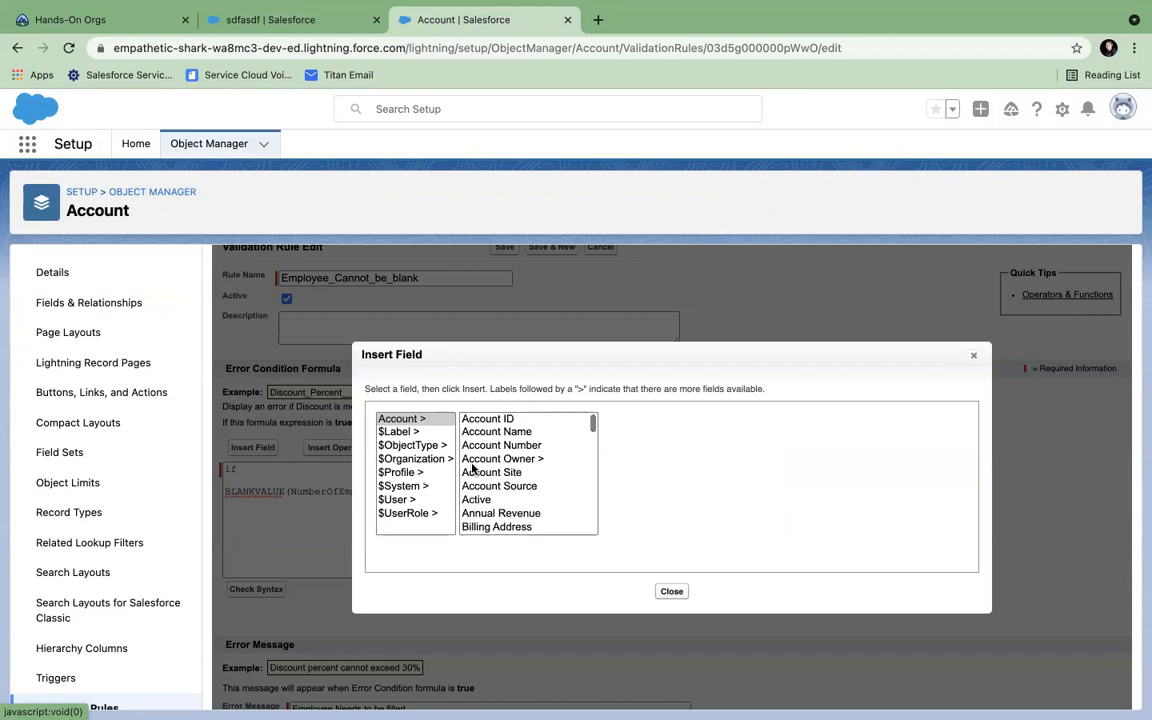
pyautogui.scroll(-6, 473, 467)
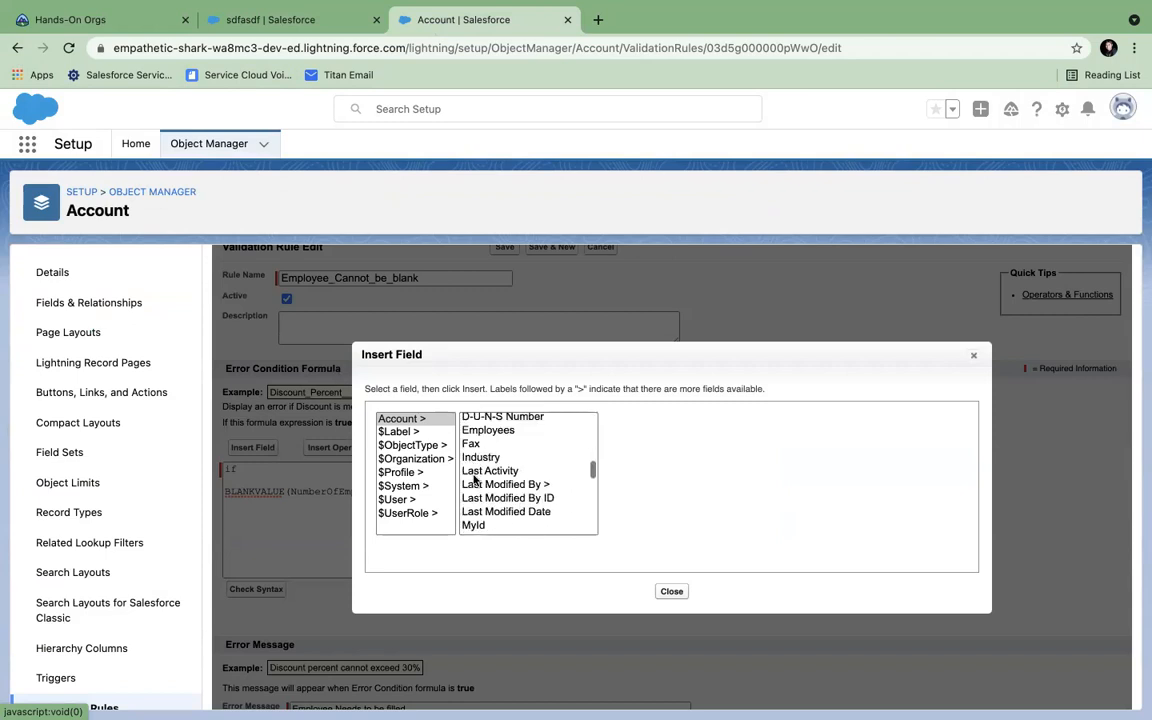
pyautogui.scroll(-6, 476, 481)
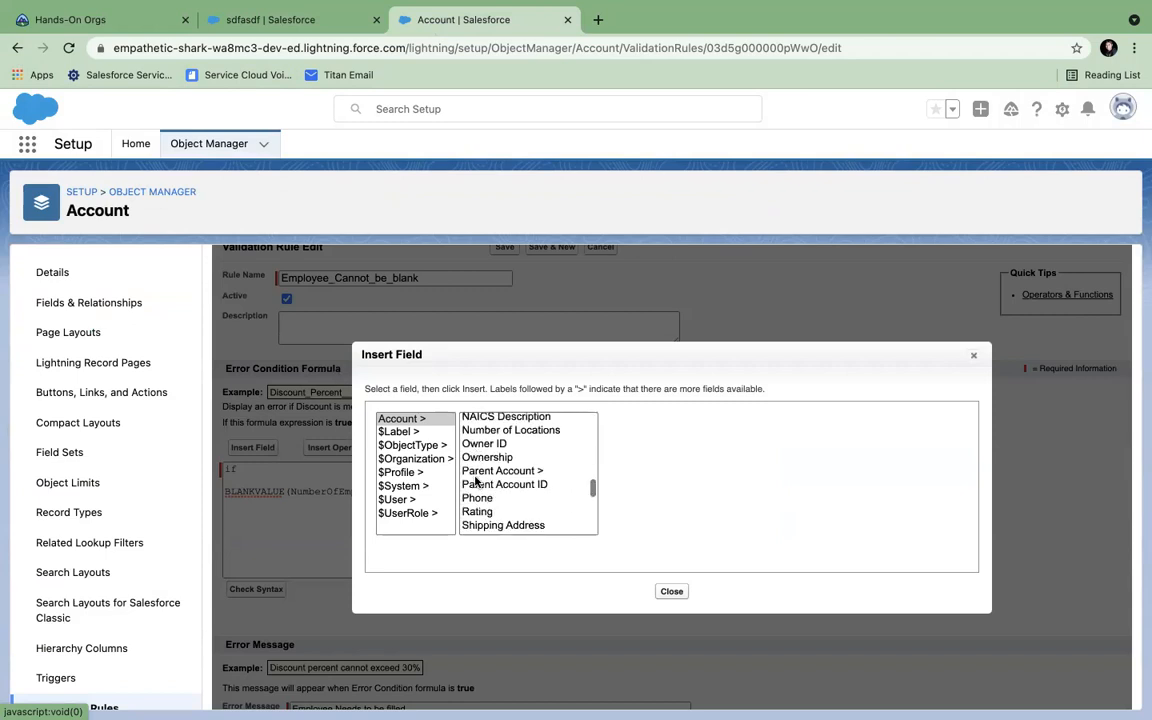
pyautogui.scroll(-3, 476, 481)
pyautogui.click(473, 507)
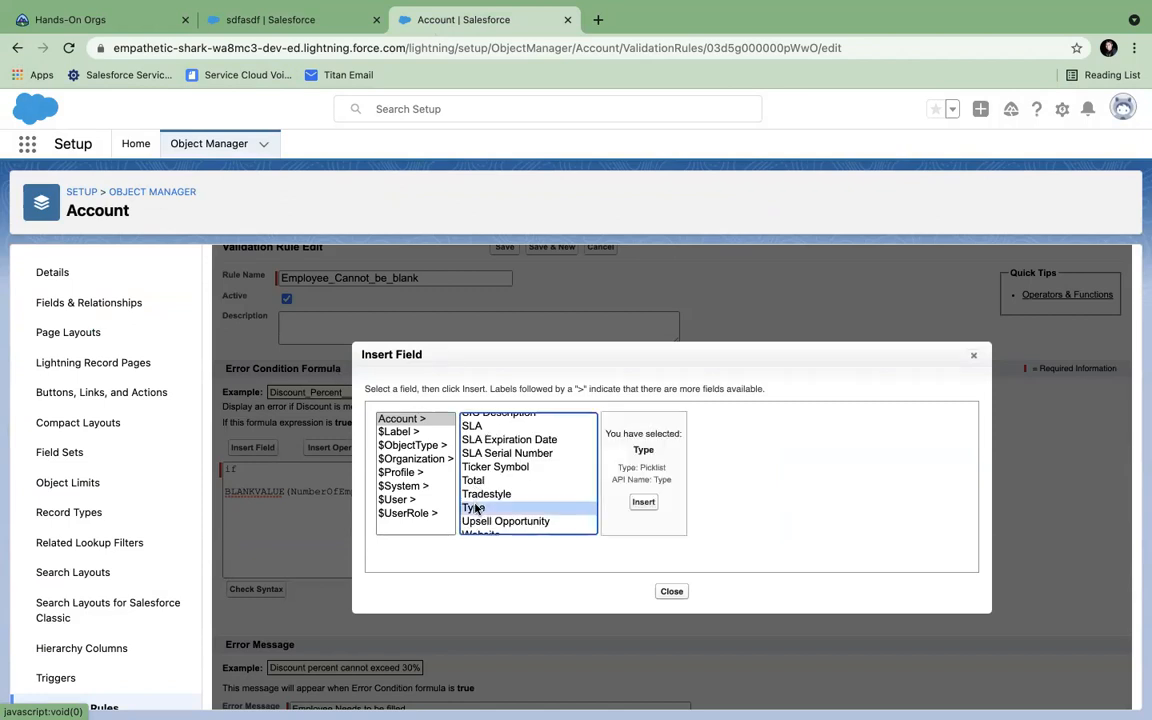
pyautogui.click(643, 503)
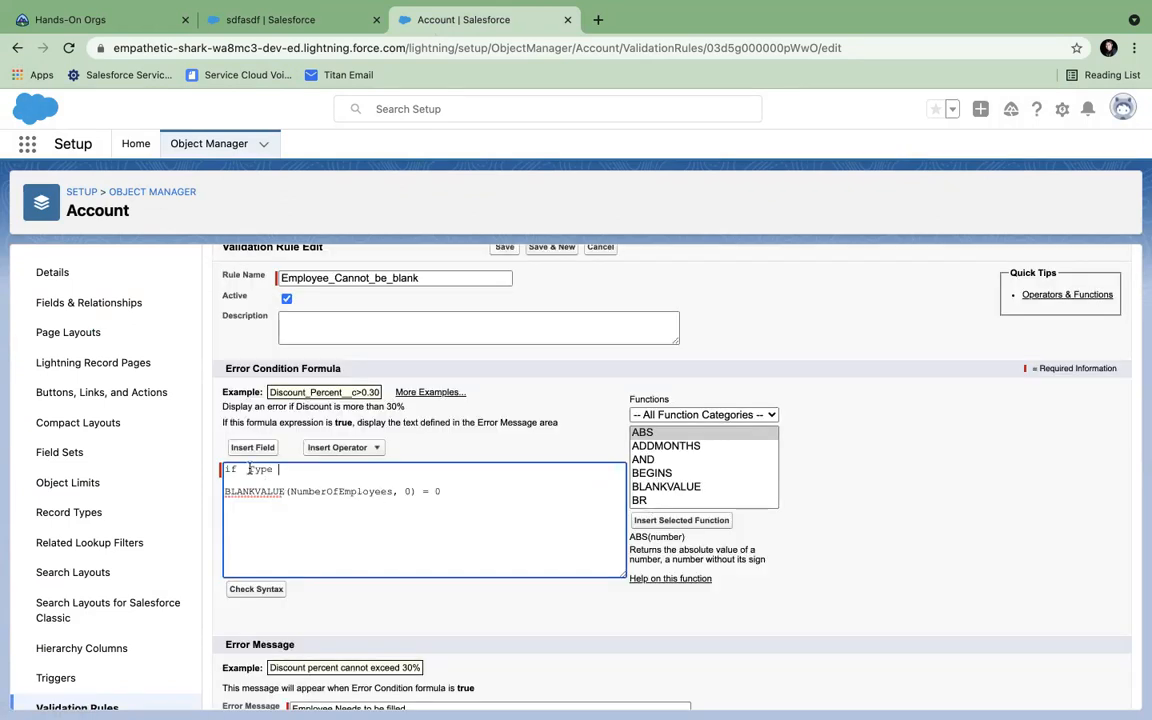
# - Insert the ISPICKVAL function between if and Type in the error condition formula
pyautogui.scroll(-5, 684, 500)
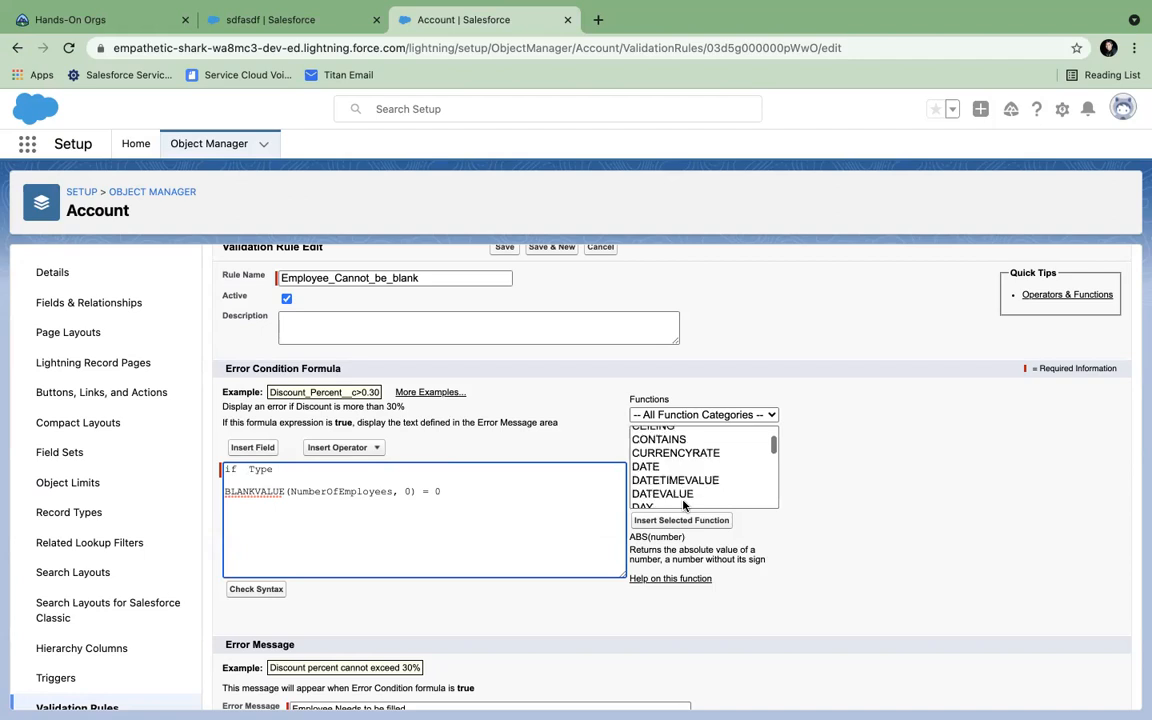
pyautogui.scroll(-5, 684, 505)
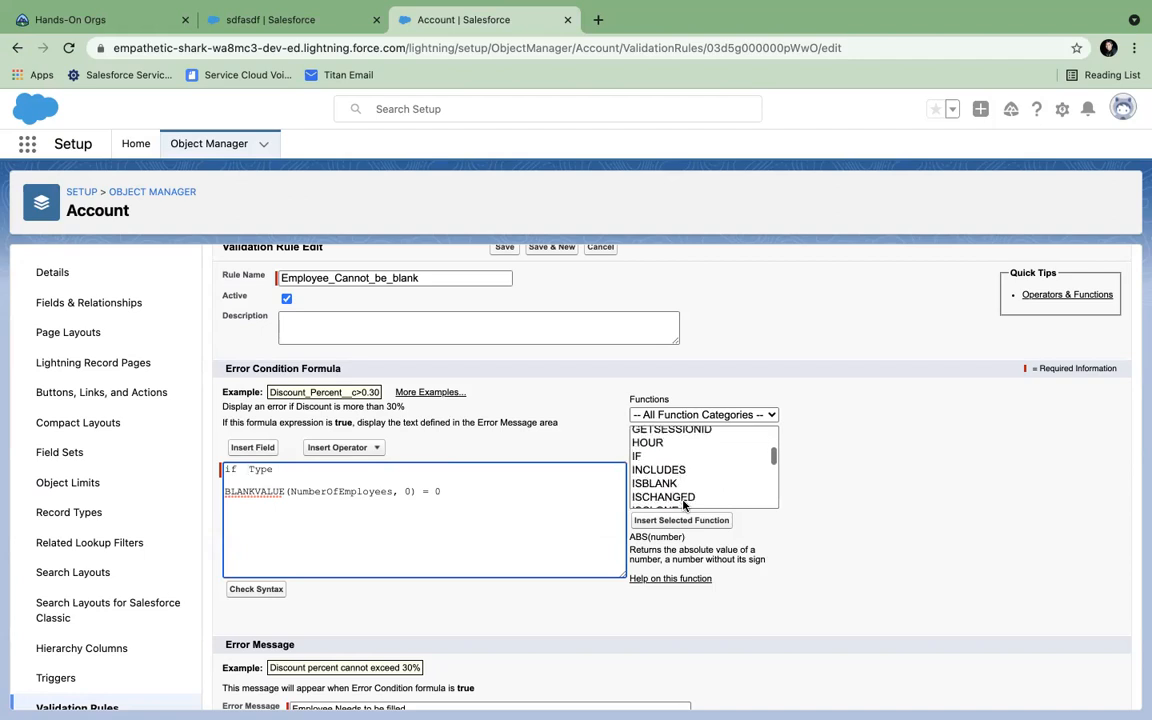
pyautogui.scroll(-2, 684, 505)
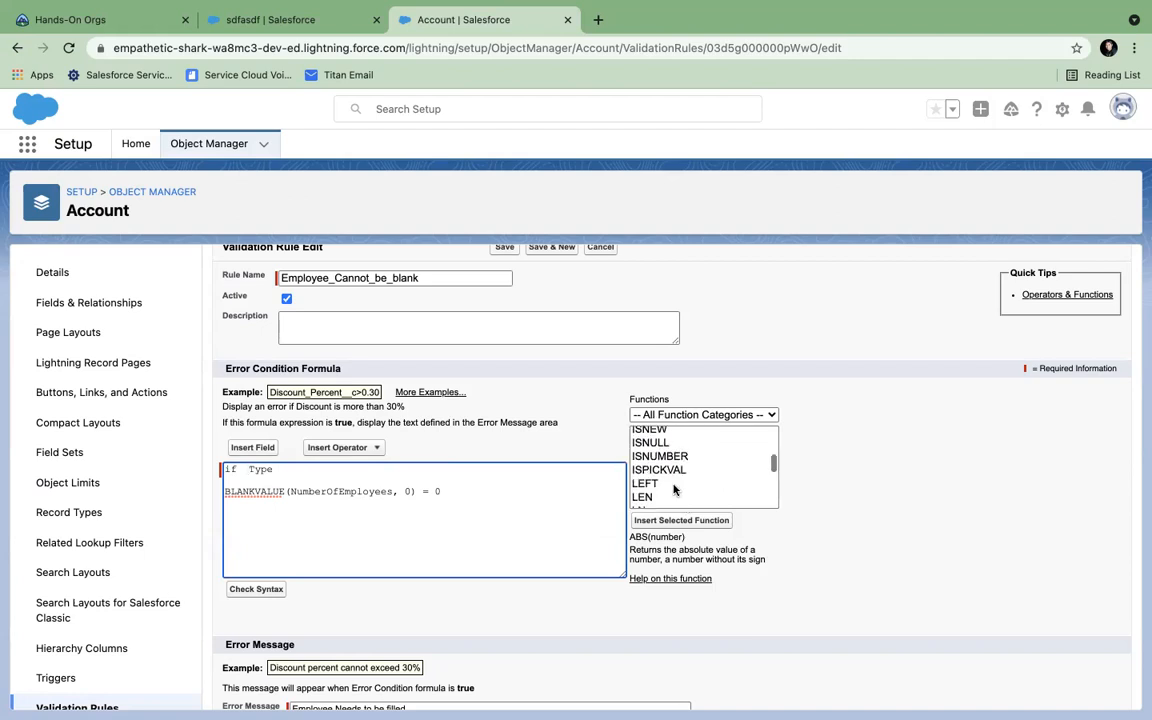
pyautogui.click(670, 470)
pyautogui.scroll(-1, 670, 473)
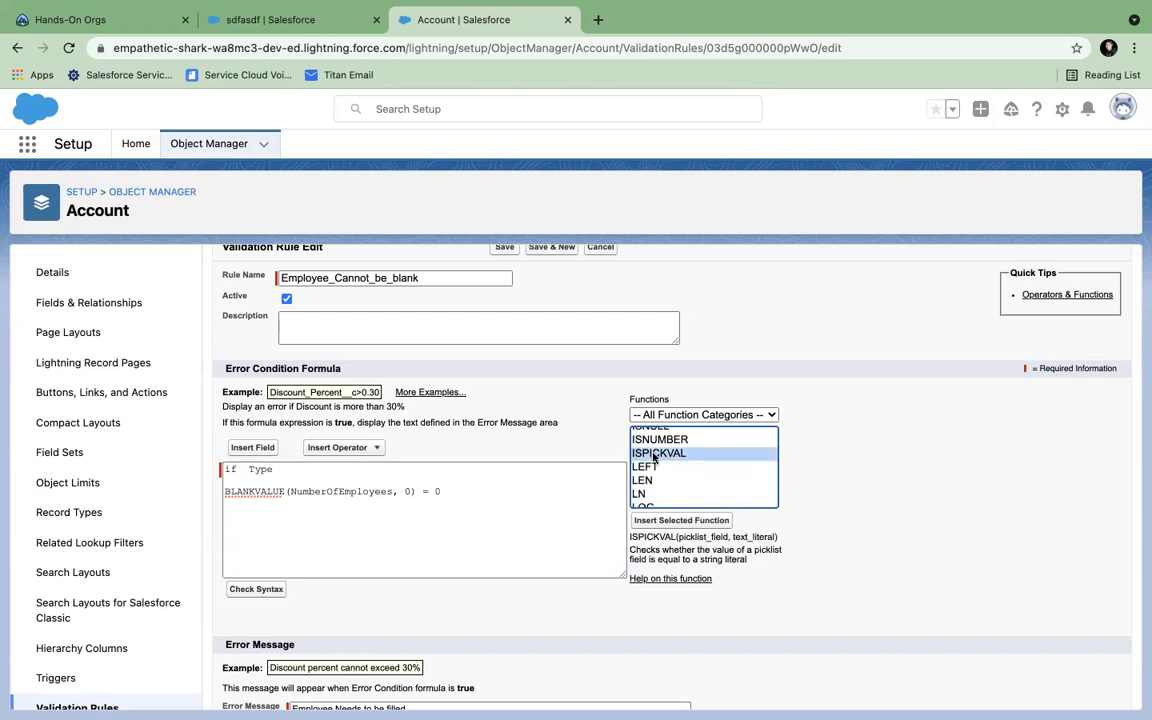
pyautogui.doubleClick(655, 458)
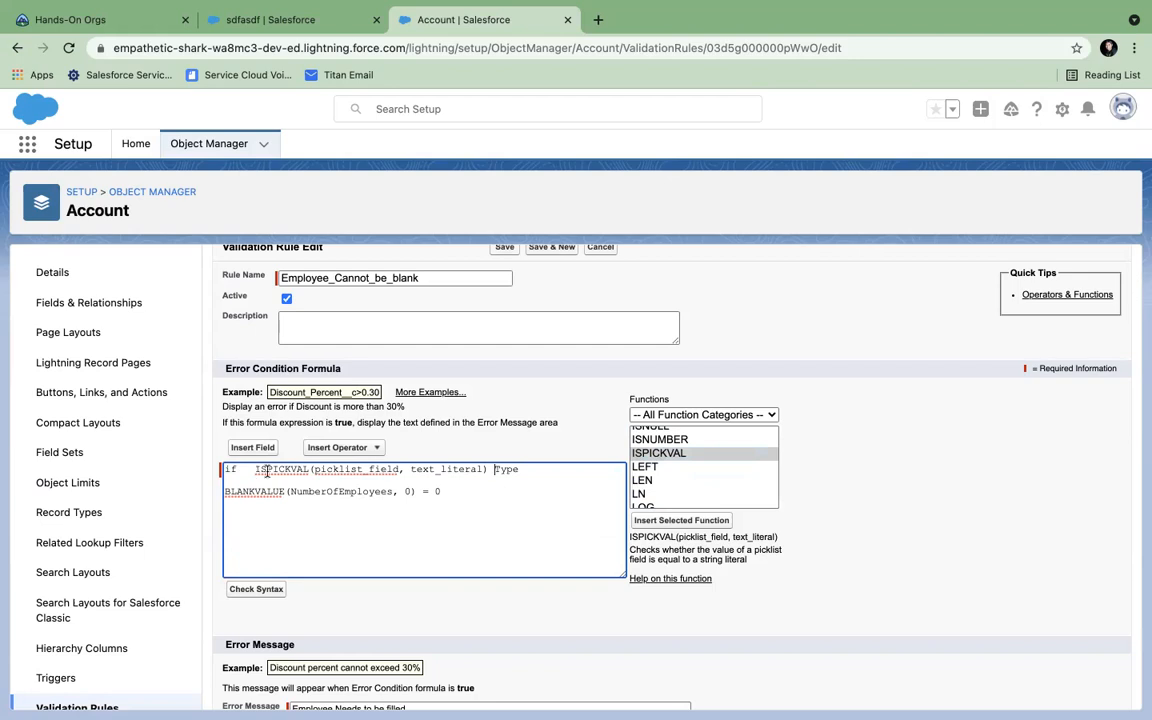
# - Replace the picklist_field placeholder in ISPICKVAL with the Account Type field
pyautogui.doubleClick(336, 468)
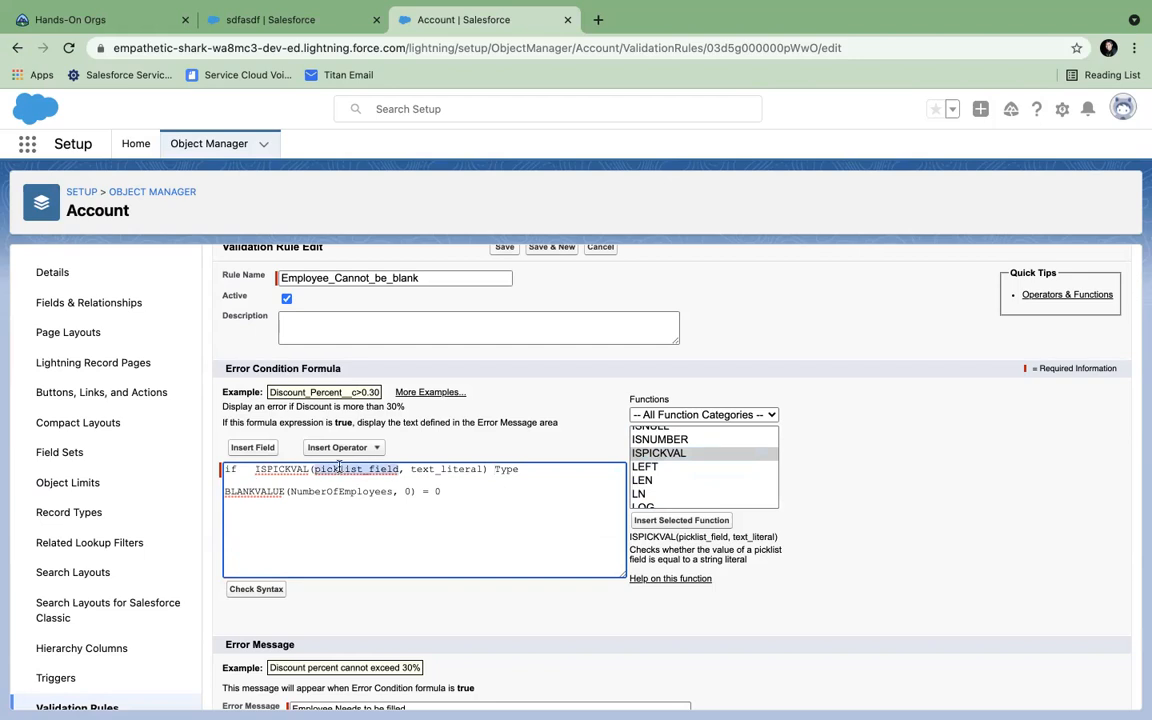
pyautogui.click(252, 447)
pyautogui.scroll(-6, 542, 470)
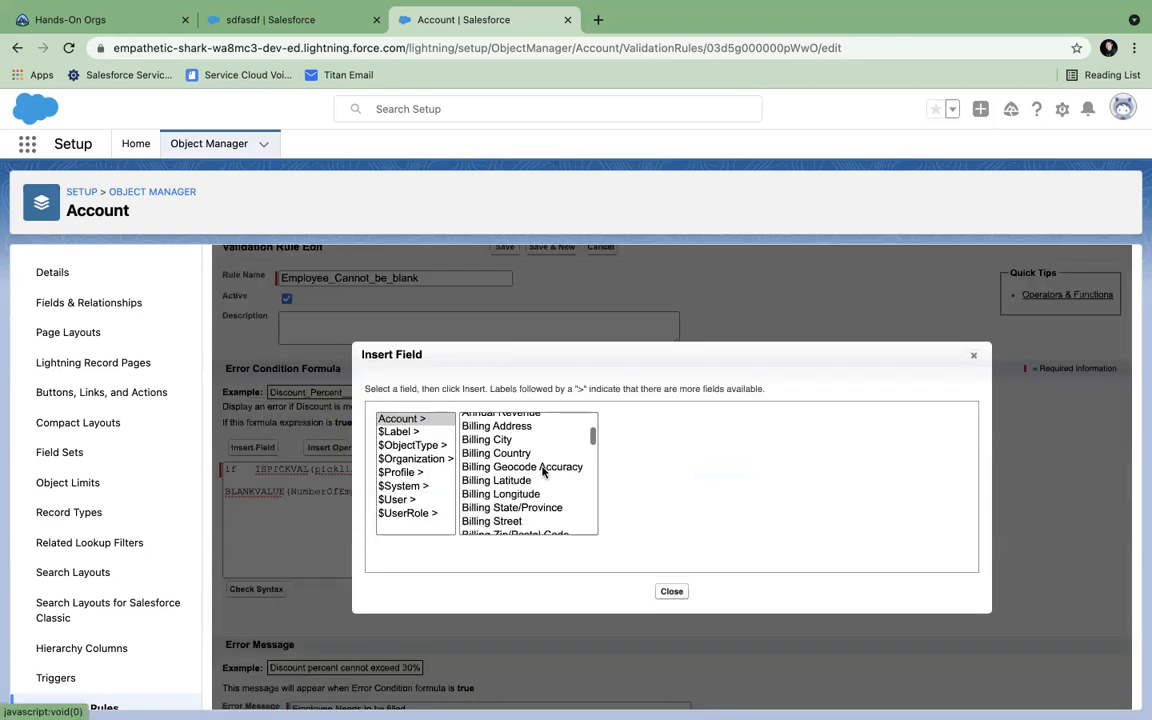
pyautogui.scroll(-10, 542, 470)
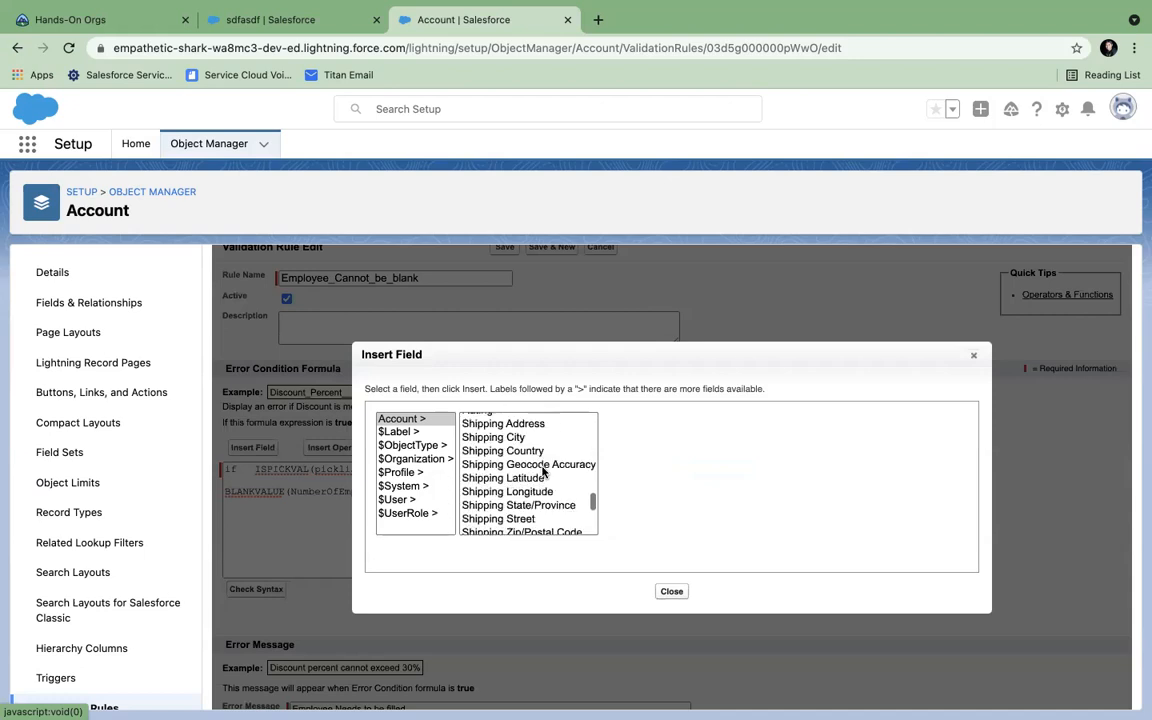
pyautogui.click(473, 514)
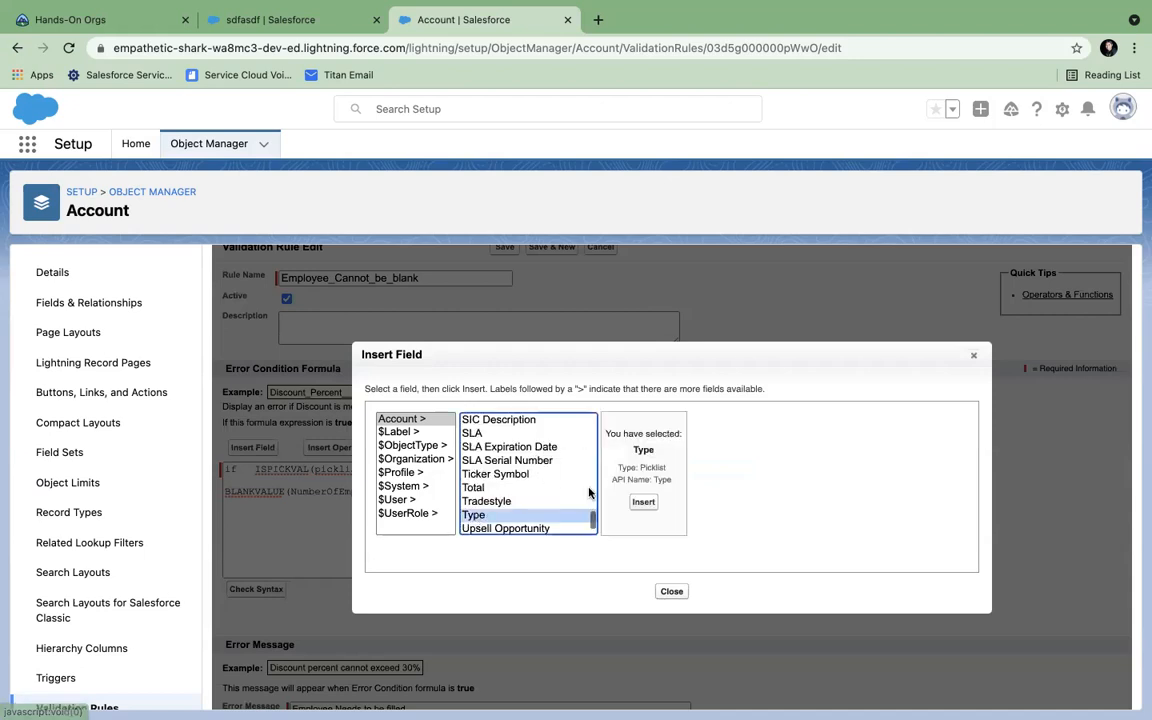
pyautogui.click(648, 433)
# - Replace text_literal in ISPICKVAL with the Type option "Prospect" from the new account form and delete the leftover Type after the function
pyautogui.doubleClick(399, 470)
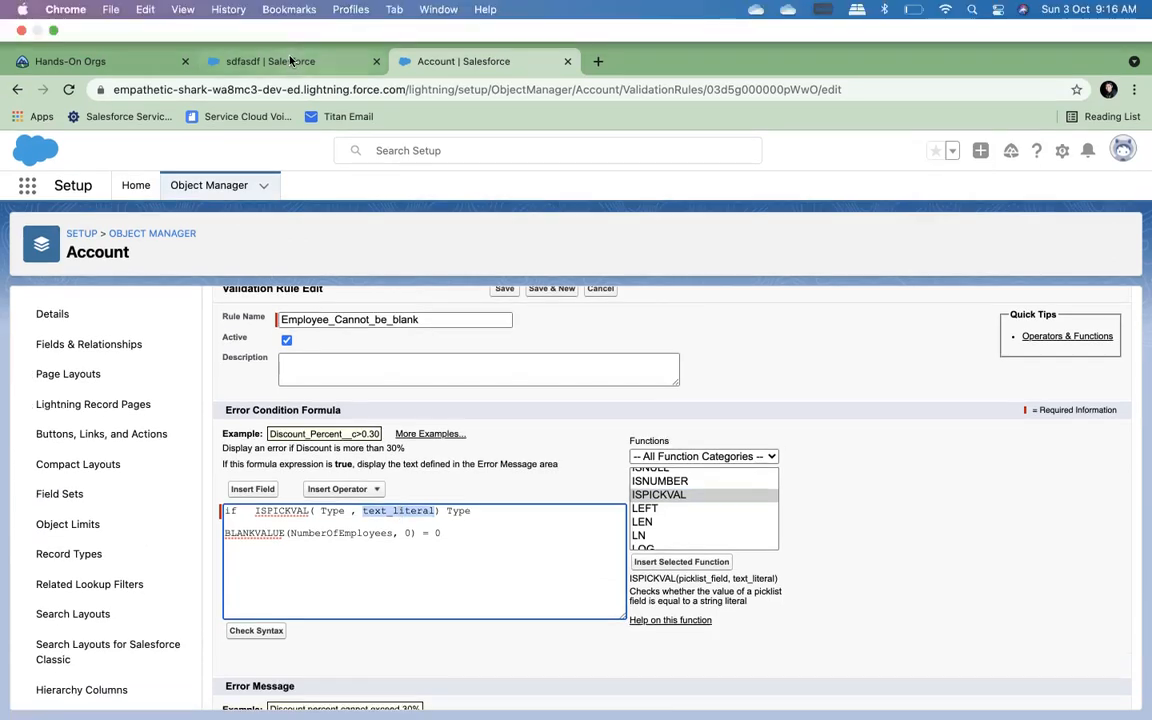
pyautogui.click(290, 62)
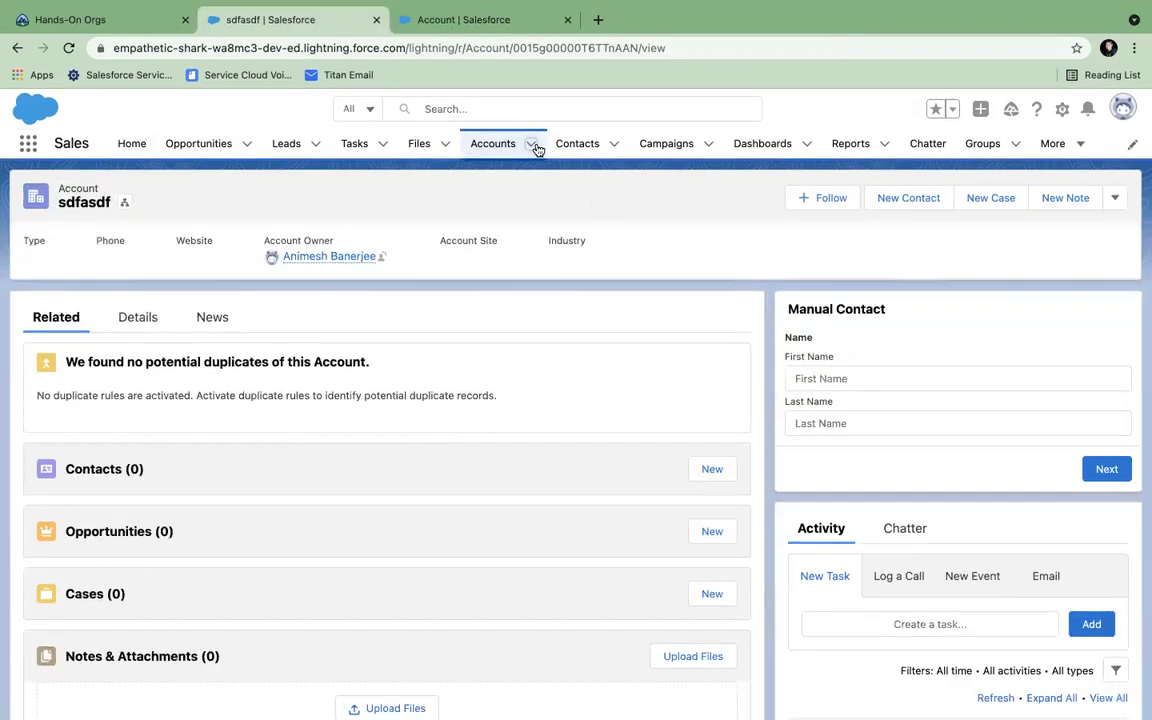
pyautogui.click(531, 145)
pyautogui.click(501, 175)
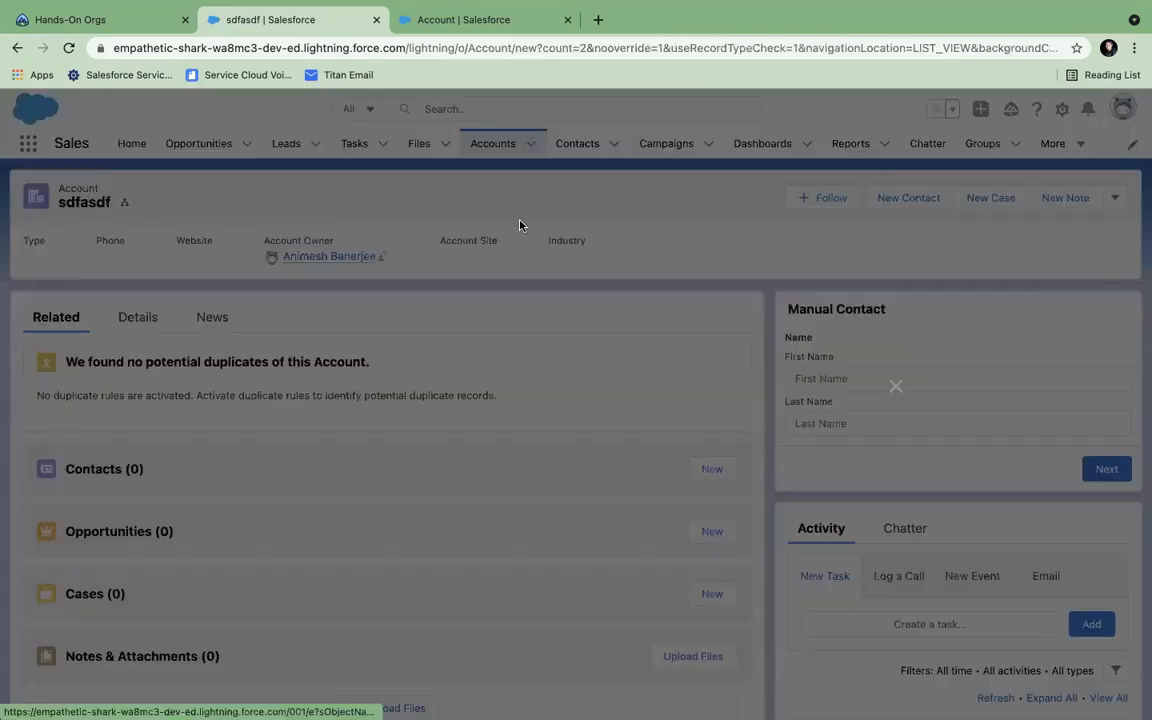
pyautogui.click(373, 502)
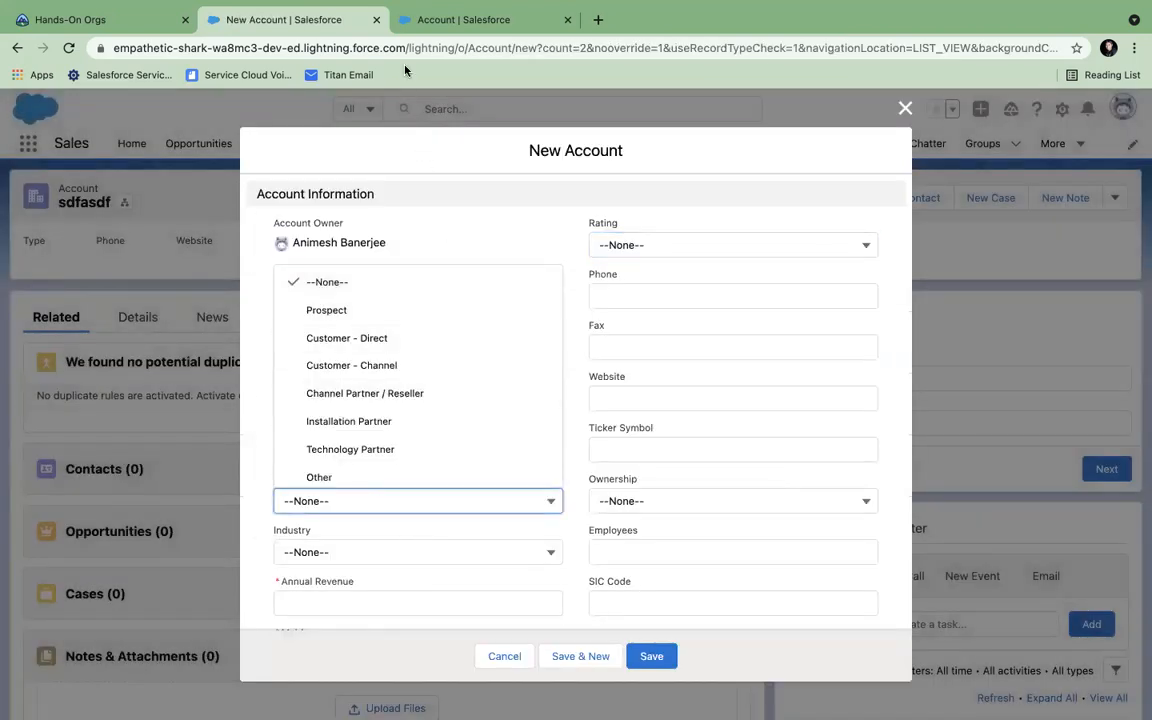
pyautogui.click(418, 30)
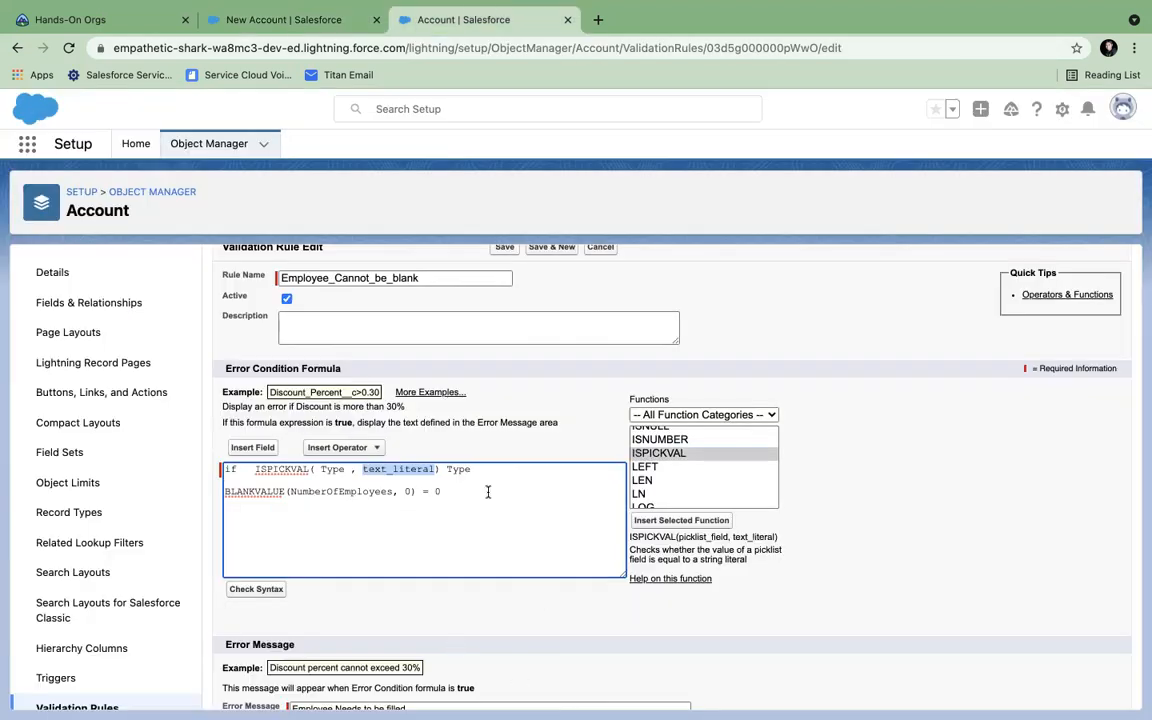
pyautogui.write('"Po')
pyautogui.write('ospect')
pyautogui.write('"')
pyautogui.hotkey('shift', 'End')
pyautogui.press('BackSpace')
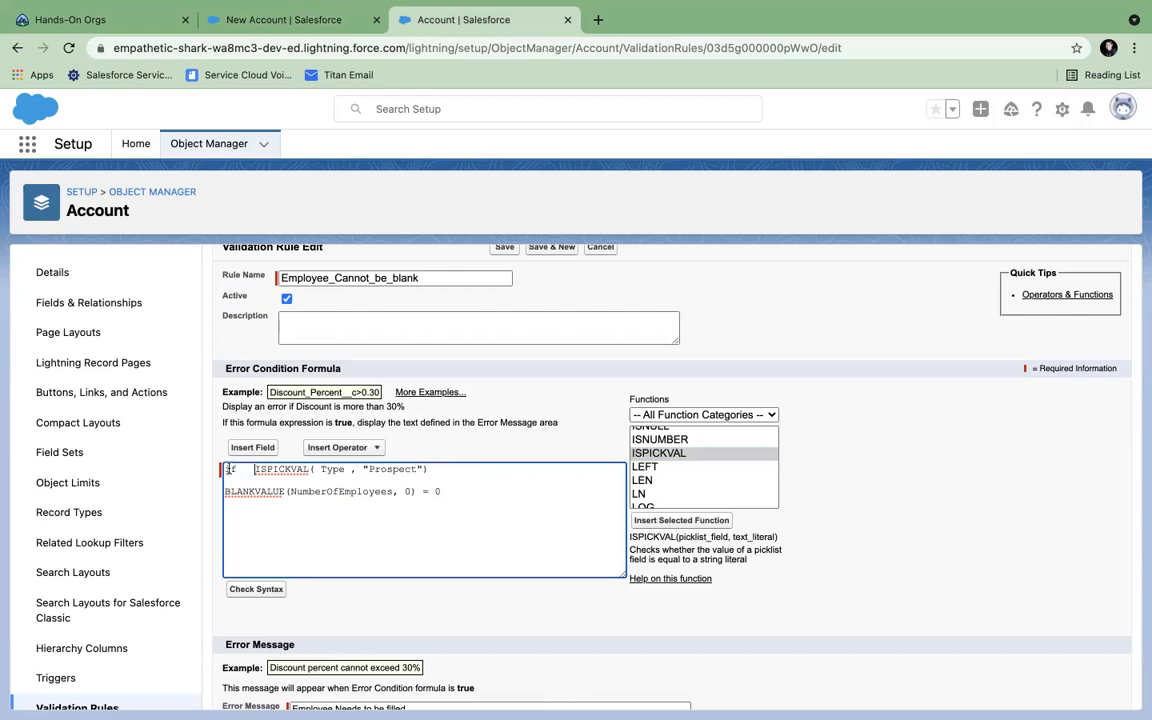
# - Find the IF function in the function list and examine the order of its arguments
pyautogui.scroll(6, 722, 445)
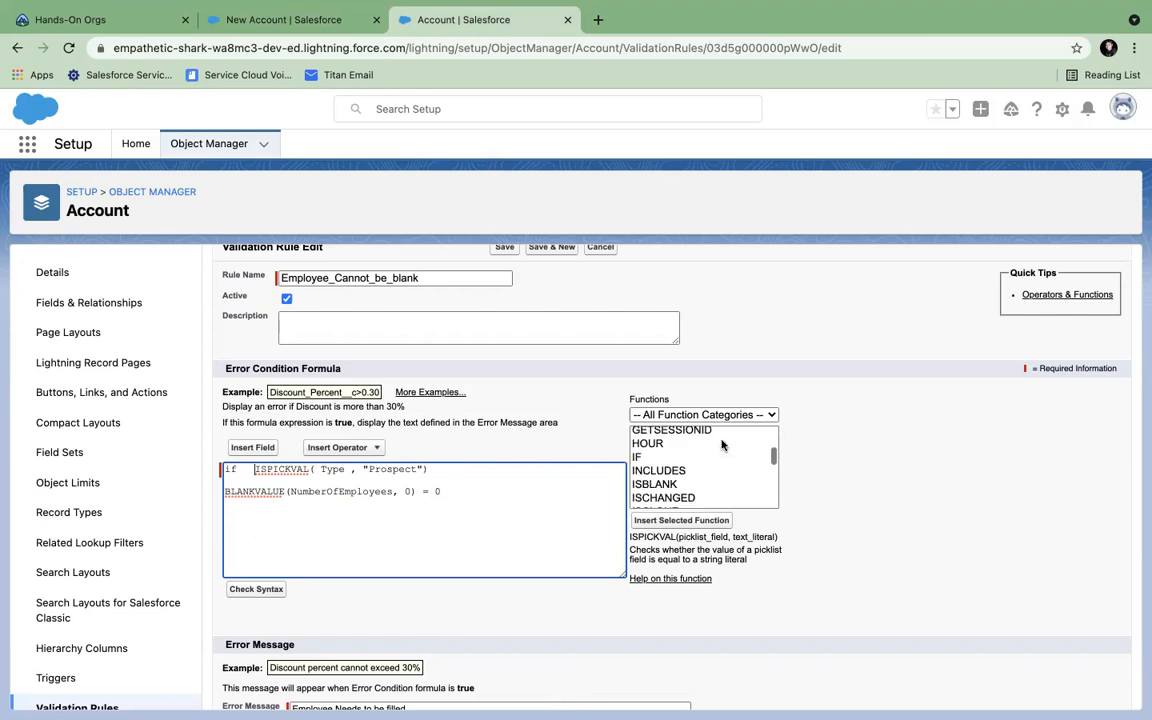
pyautogui.scroll(-2, 722, 445)
pyautogui.scroll(6, 700, 446)
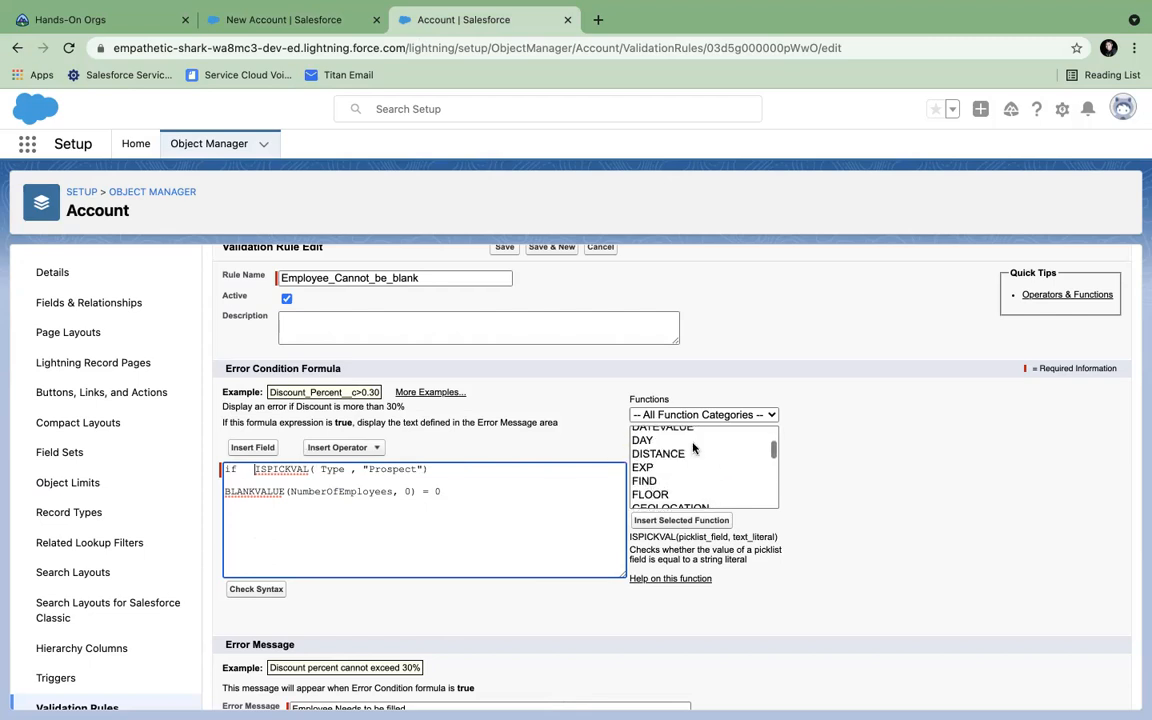
pyautogui.scroll(-5, 694, 449)
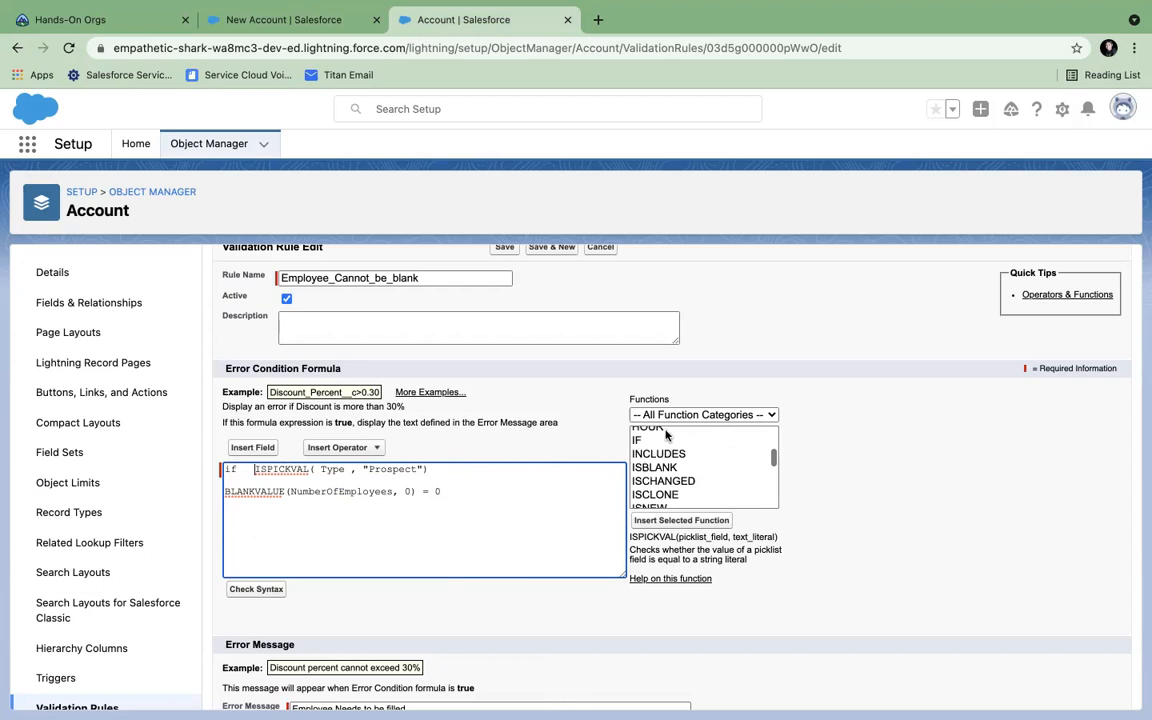
pyautogui.click(660, 441)
pyautogui.doubleClick(662, 537)
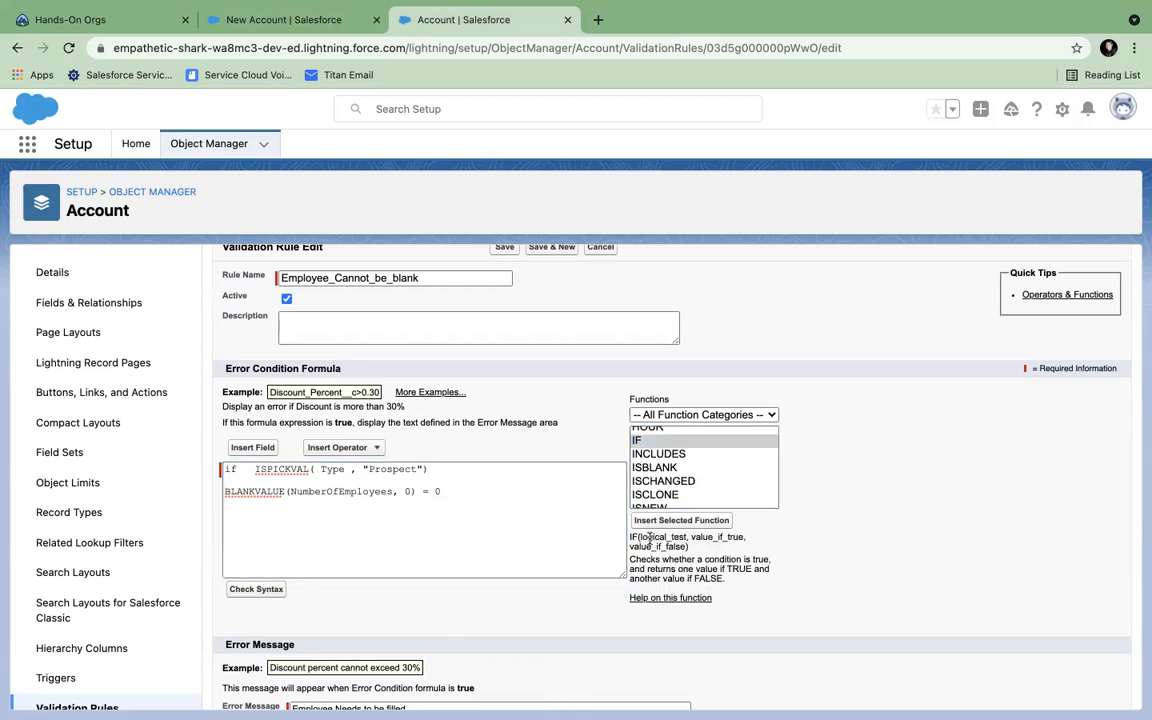
pyautogui.doubleClick(716, 537)
pyautogui.doubleClick(650, 547)
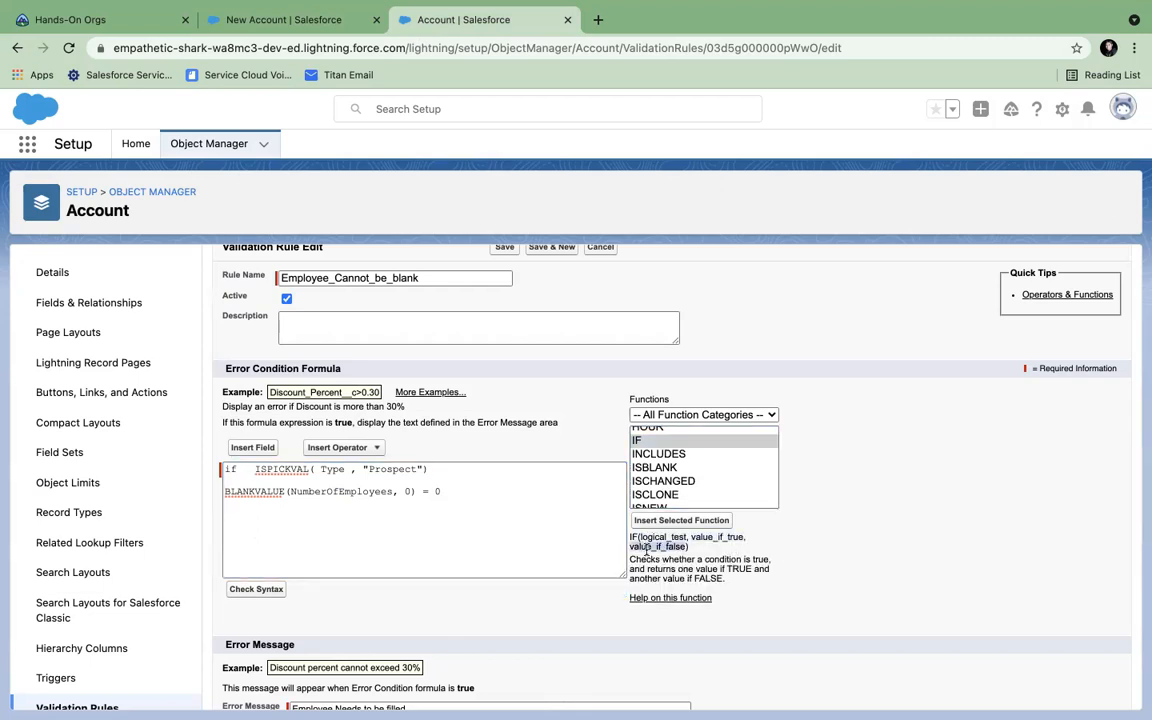
# - Complete the if function around ISPICKVAL with an opening parenthesis and the results true and false, and append && after it
pyautogui.click(251, 469)
pyautogui.press('BackSpace')
pyautogui.press('BackSpace')
pyautogui.press('BackSpace')
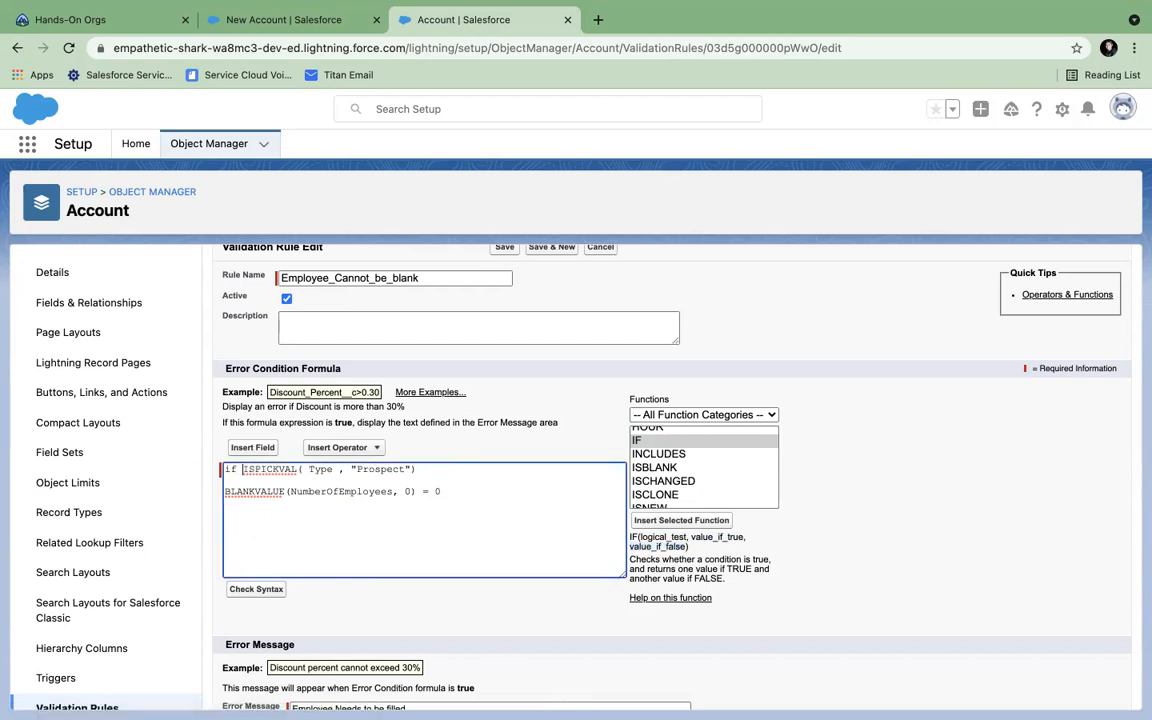
pyautogui.write('(')
pyautogui.click(433, 469)
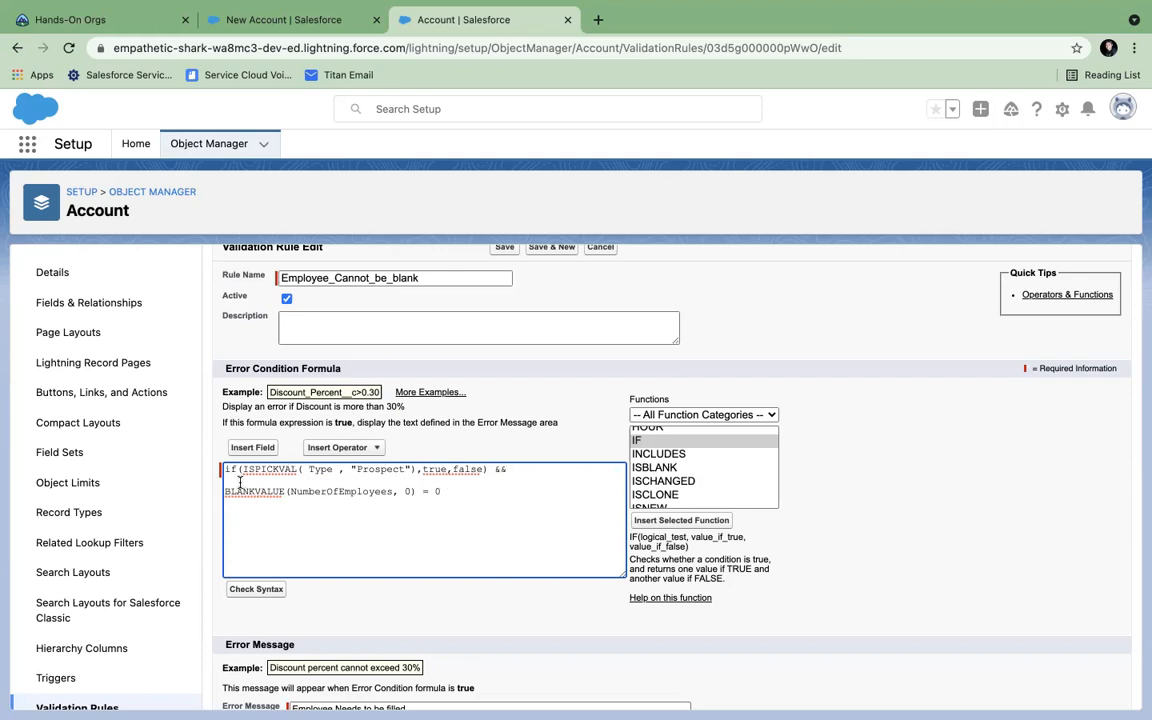
pyautogui.doubleClick(433, 469)
pyautogui.doubleClick(500, 469)
pyautogui.click(471, 482)
# - Replace the hand-written && after the if function by inserting the And operator from the available operators
pyautogui.moveTo(510, 469); pyautogui.dragTo(495, 469)
pyautogui.press('BackSpace')
pyautogui.click(374, 450)
pyautogui.scroll(-3, 365, 540)
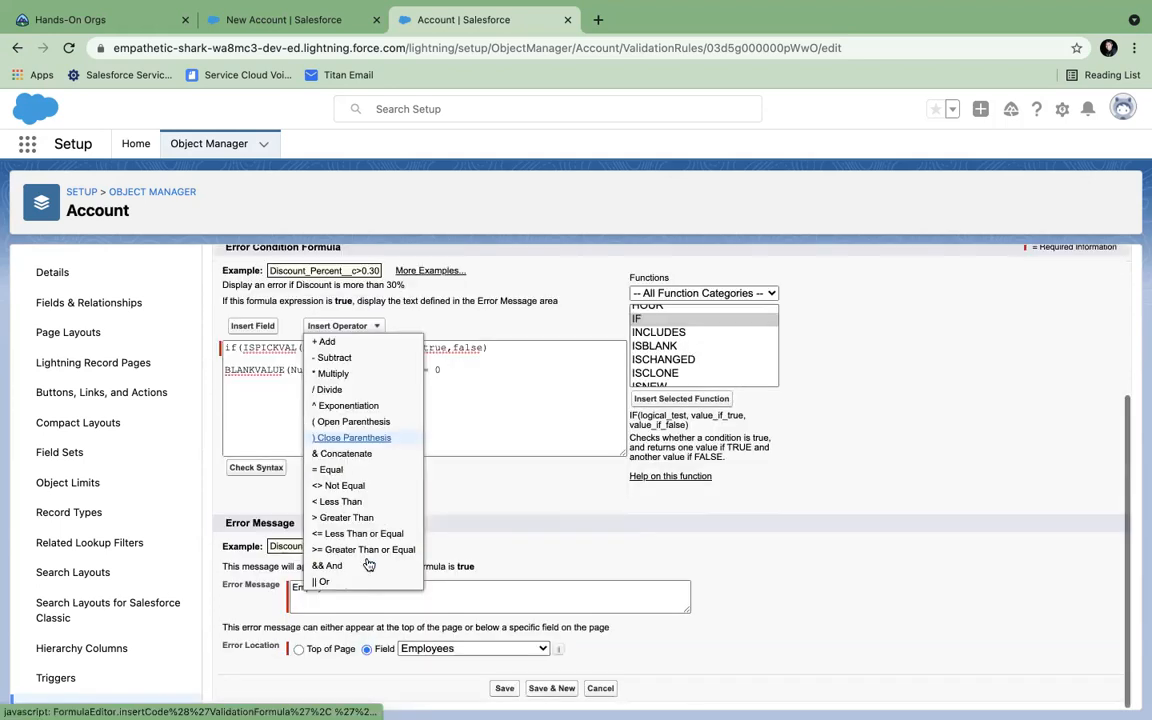
pyautogui.click(327, 565)
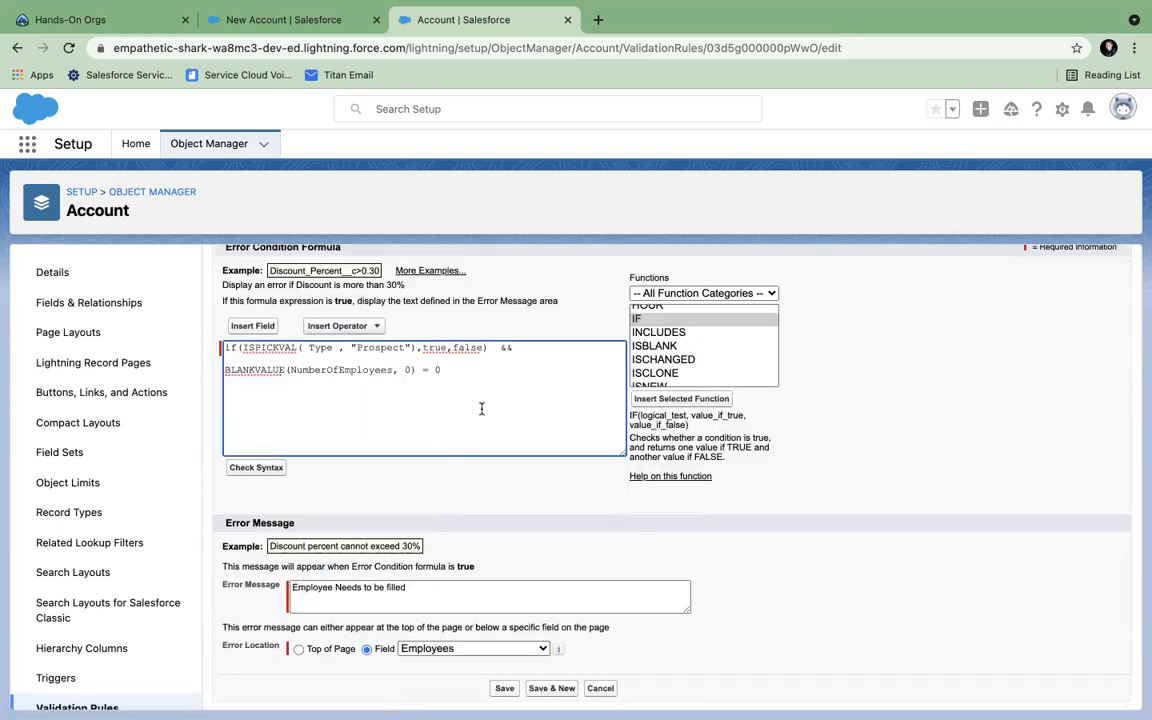
# - Review the Prospect and NumberOfEmployees conditions, the && joining them, and the other operators available for the formula
pyautogui.click(226, 351)
pyautogui.moveTo(447, 369); pyautogui.dragTo(187, 366)
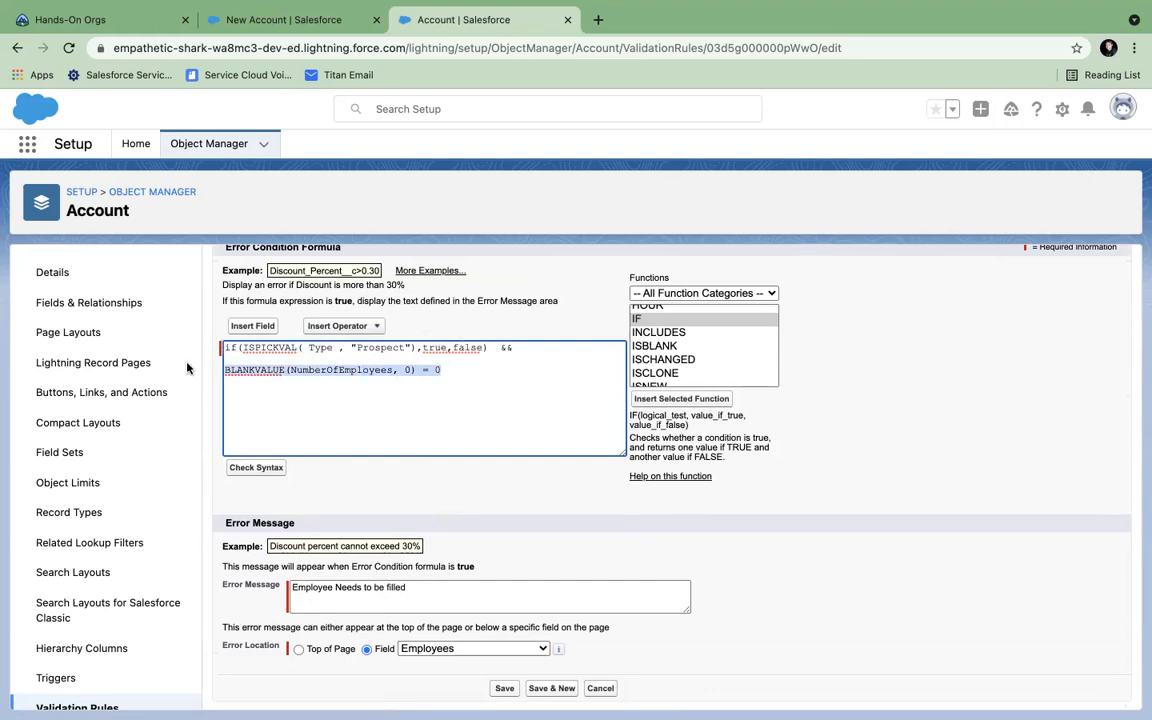
pyautogui.click(334, 381)
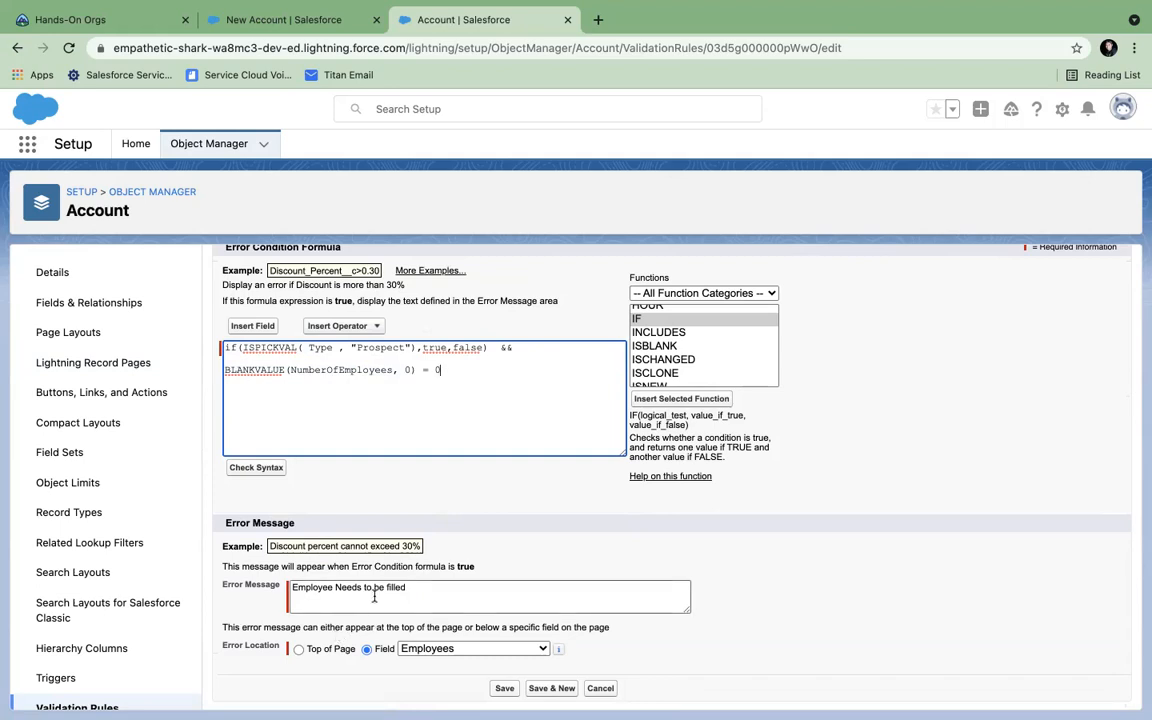
pyautogui.scroll(1, 374, 596)
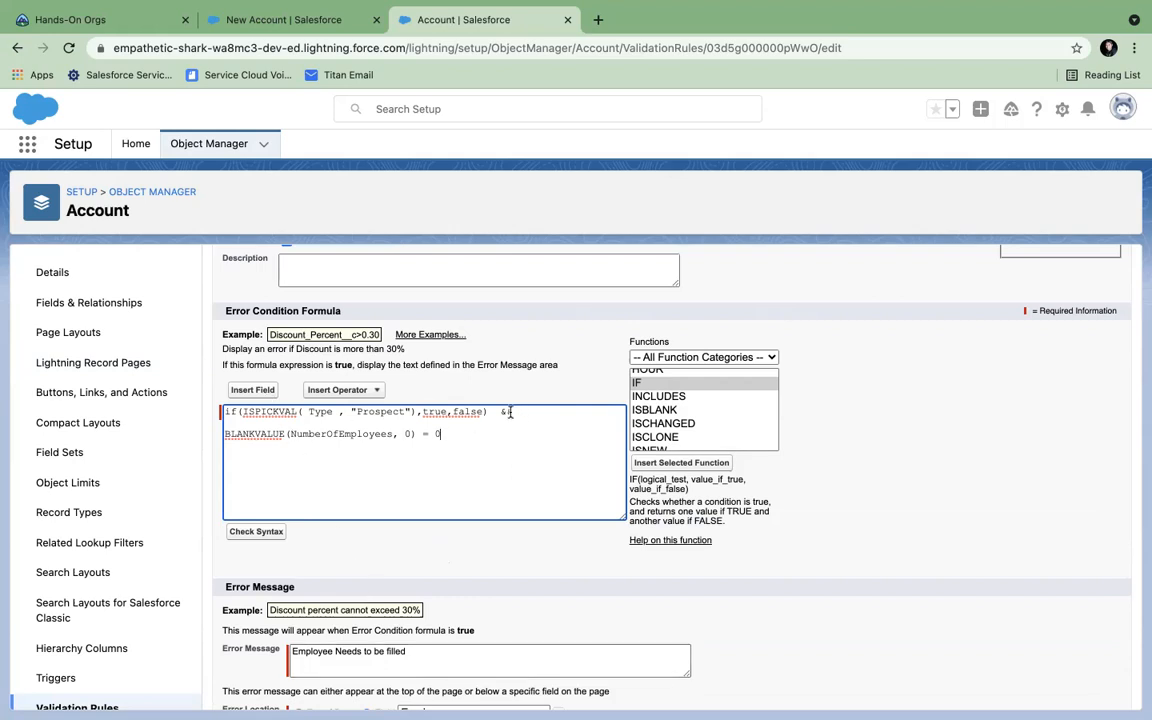
pyautogui.moveTo(501, 412); pyautogui.dragTo(520, 413)
pyautogui.click(342, 389)
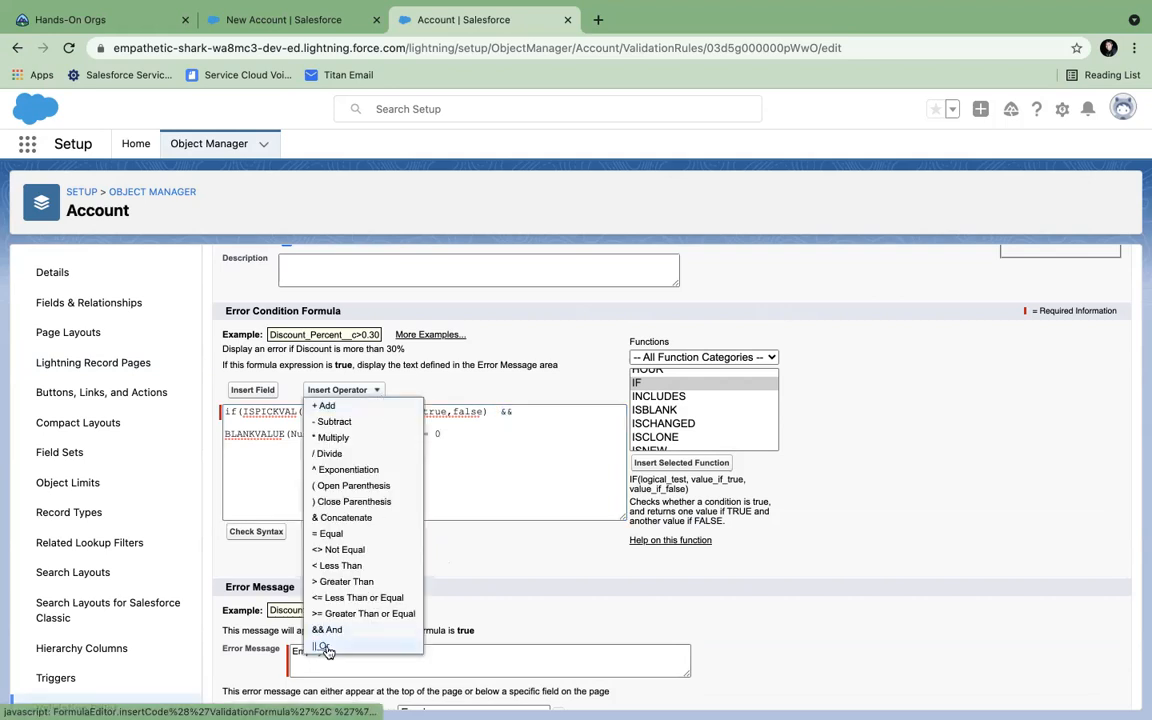
pyautogui.click(506, 450)
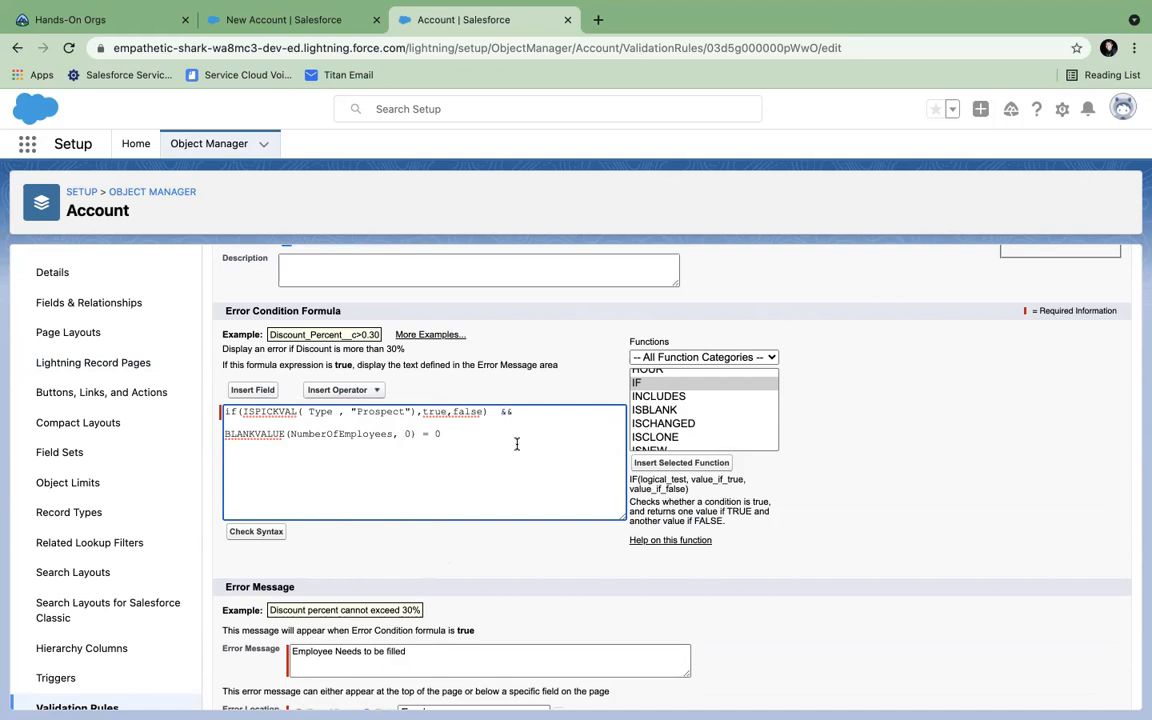
pyautogui.scroll(-2, 517, 444)
pyautogui.scroll(5, 517, 444)
pyautogui.scroll(-5, 517, 444)
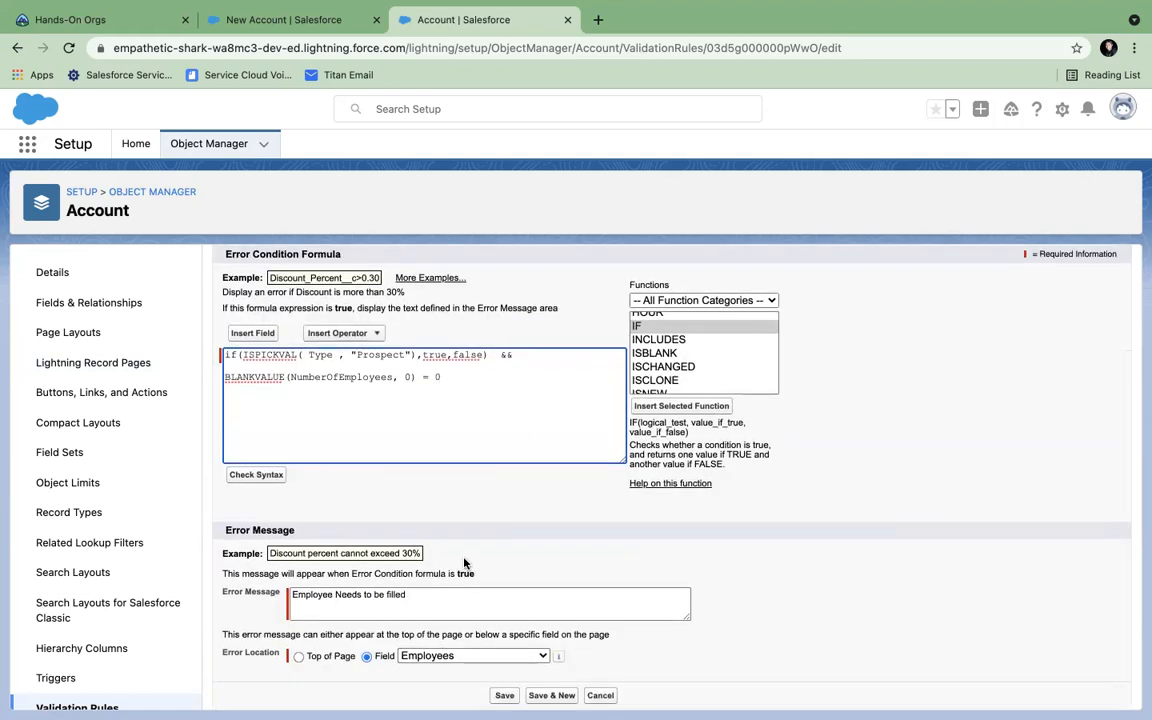
# - Save the validation rule and close the open new account form
pyautogui.click(501, 695)
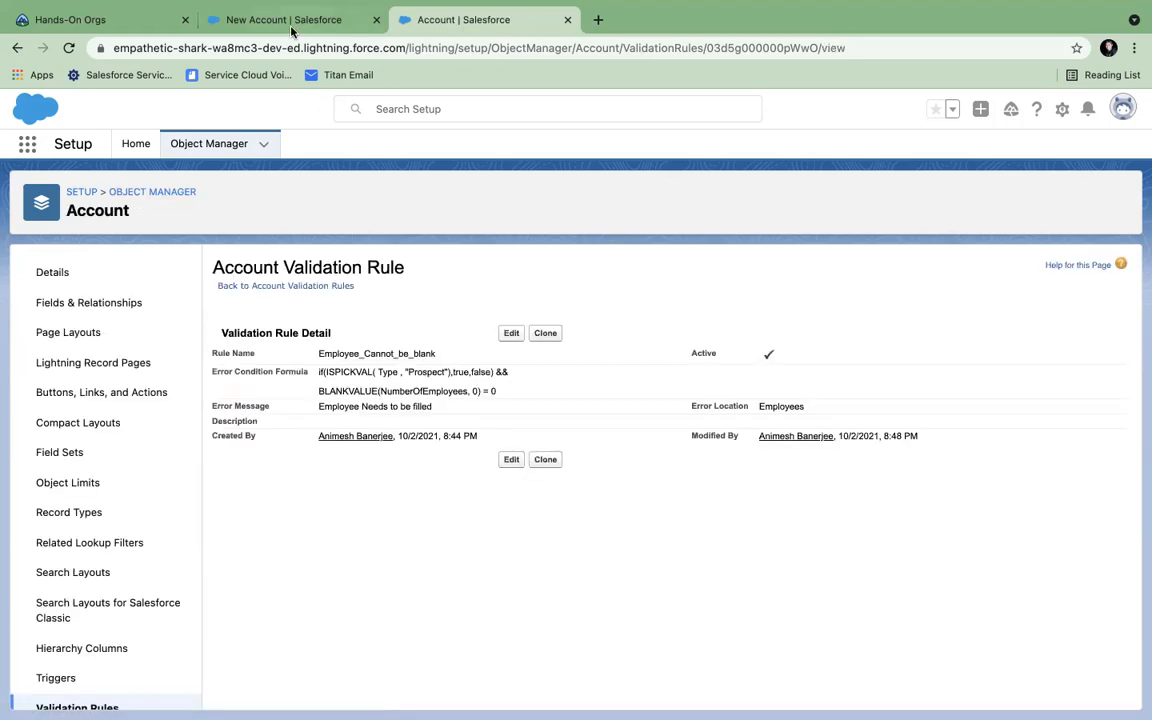
pyautogui.click(283, 20)
pyautogui.click(905, 108)
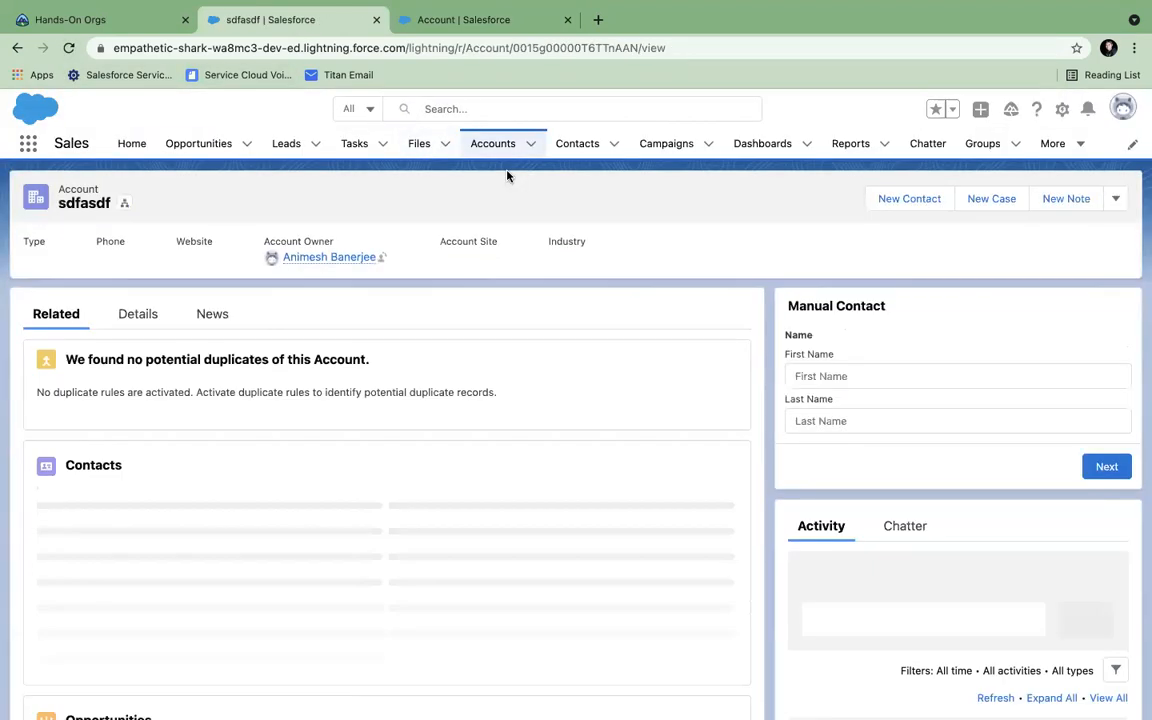
# - Reopen the validation rule for editing and look up what ISPICKVAL does and which arguments it takes
pyautogui.click(420, 24)
pyautogui.click(510, 334)
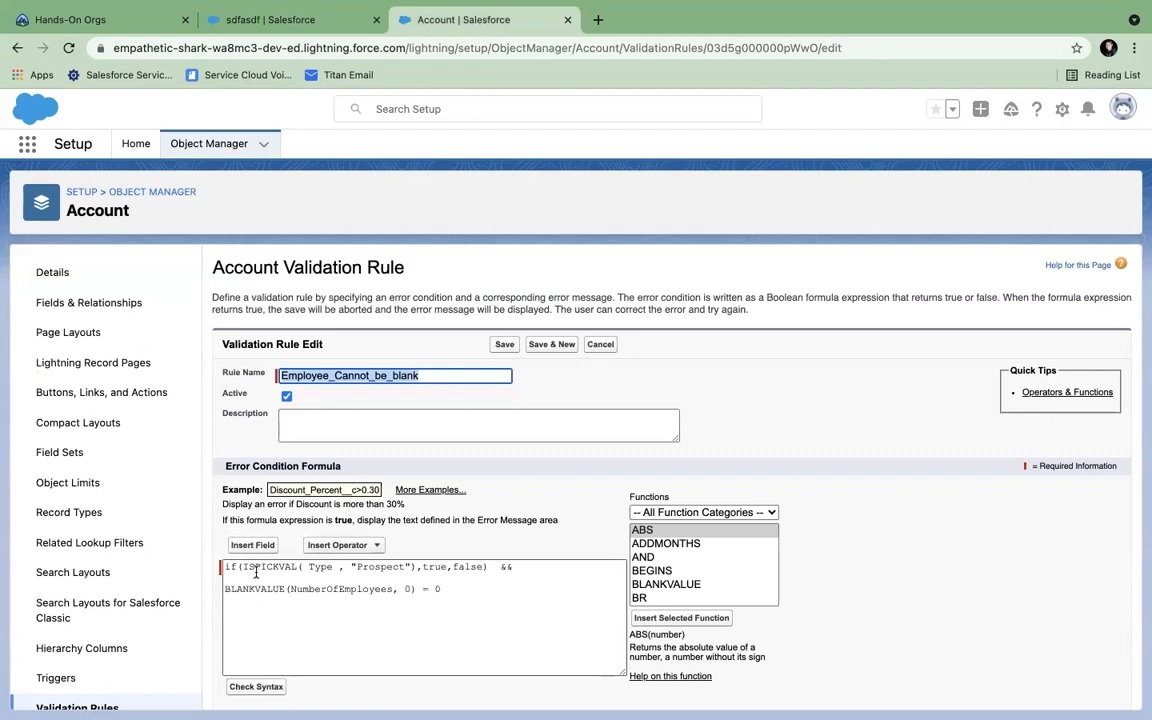
pyautogui.moveTo(242, 567); pyautogui.dragTo(418, 567)
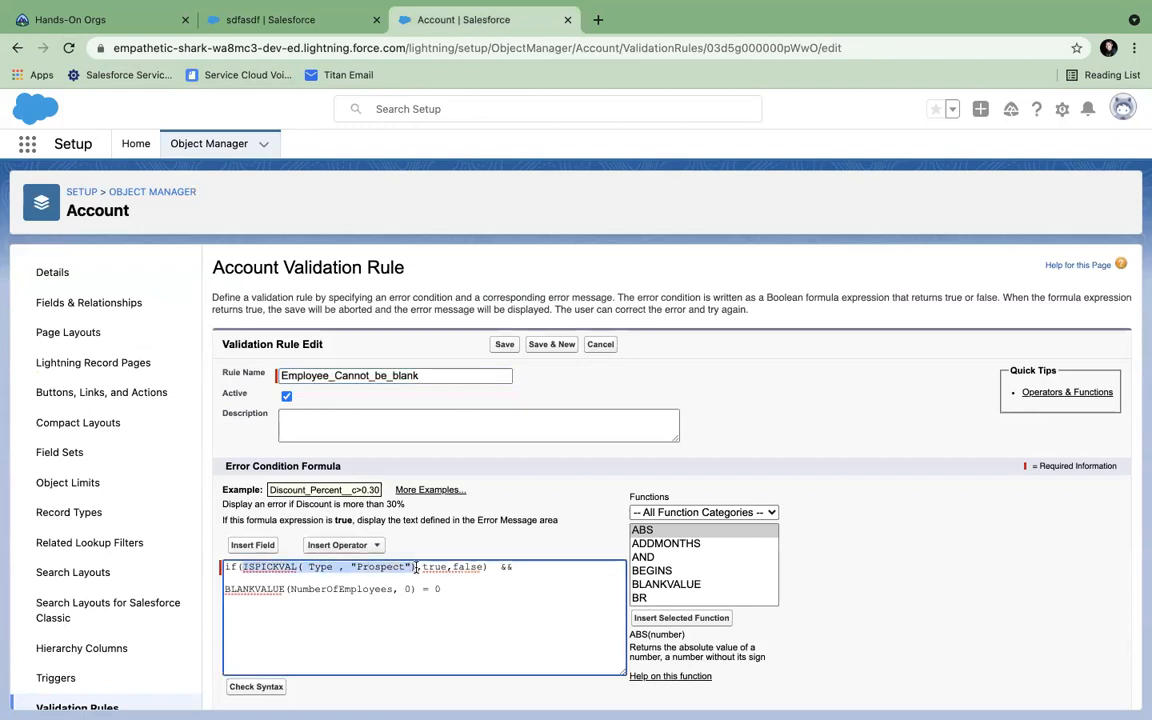
pyautogui.click(391, 589)
pyautogui.doubleClick(320, 567)
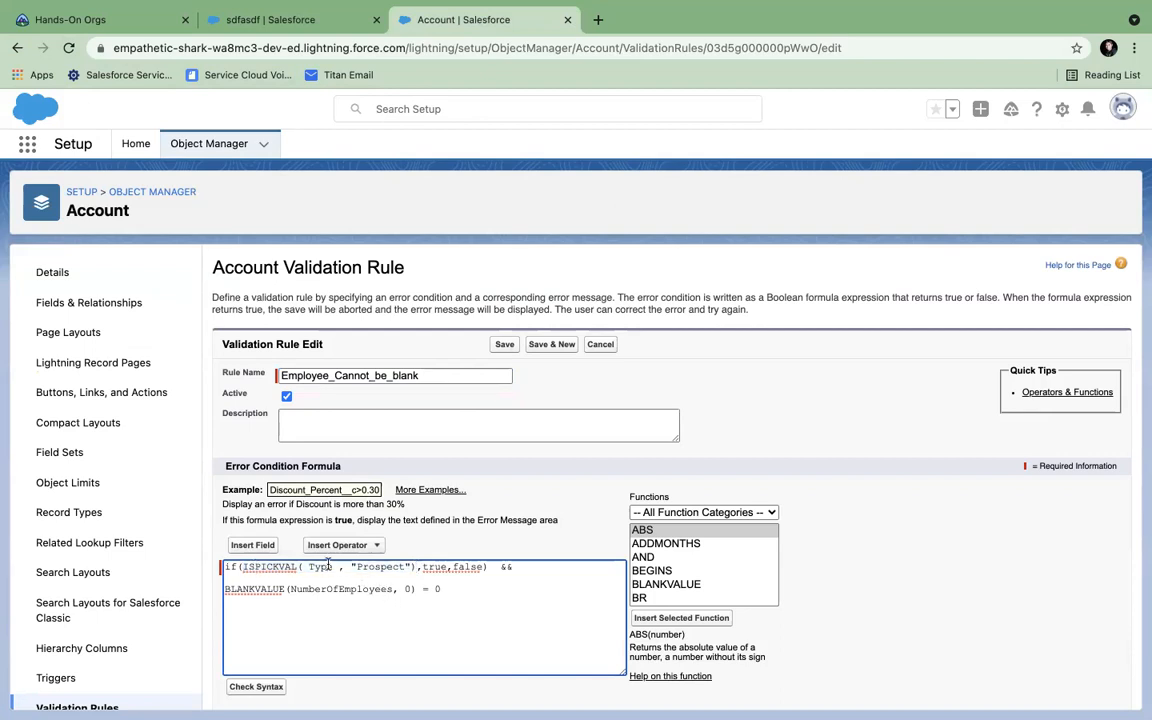
pyautogui.doubleClick(264, 567)
pyautogui.scroll(-4, 712, 579)
pyautogui.scroll(-5, 712, 579)
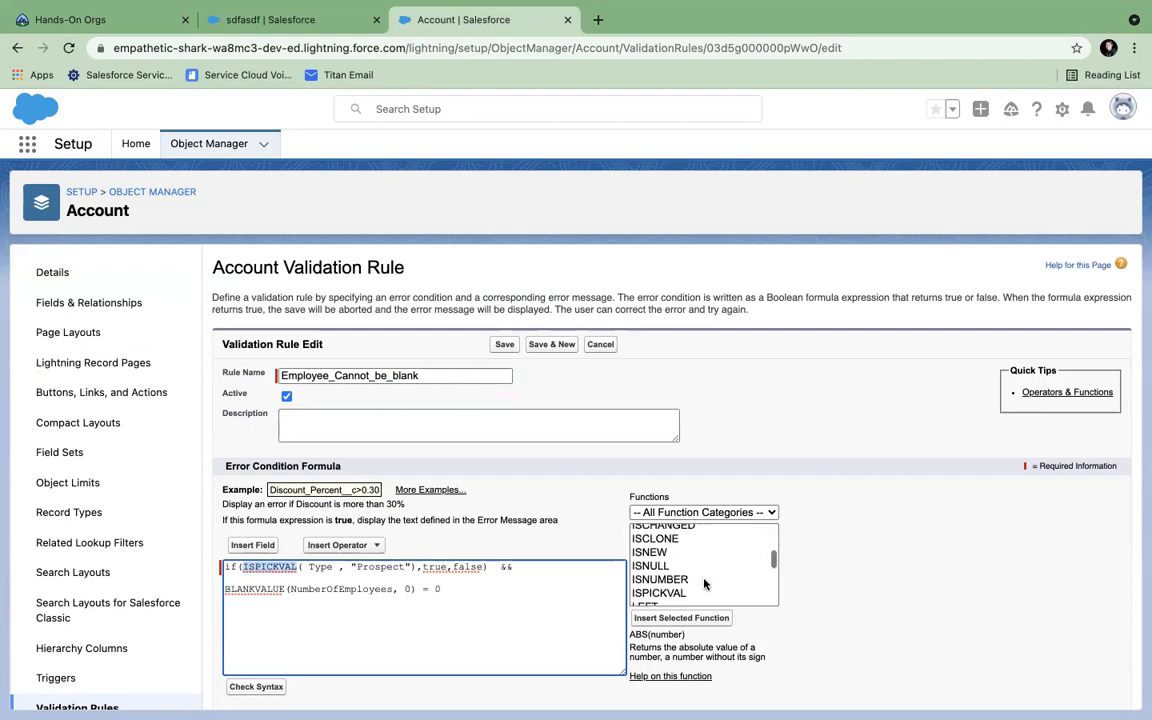
pyautogui.click(689, 593)
pyautogui.scroll(-1, 864, 638)
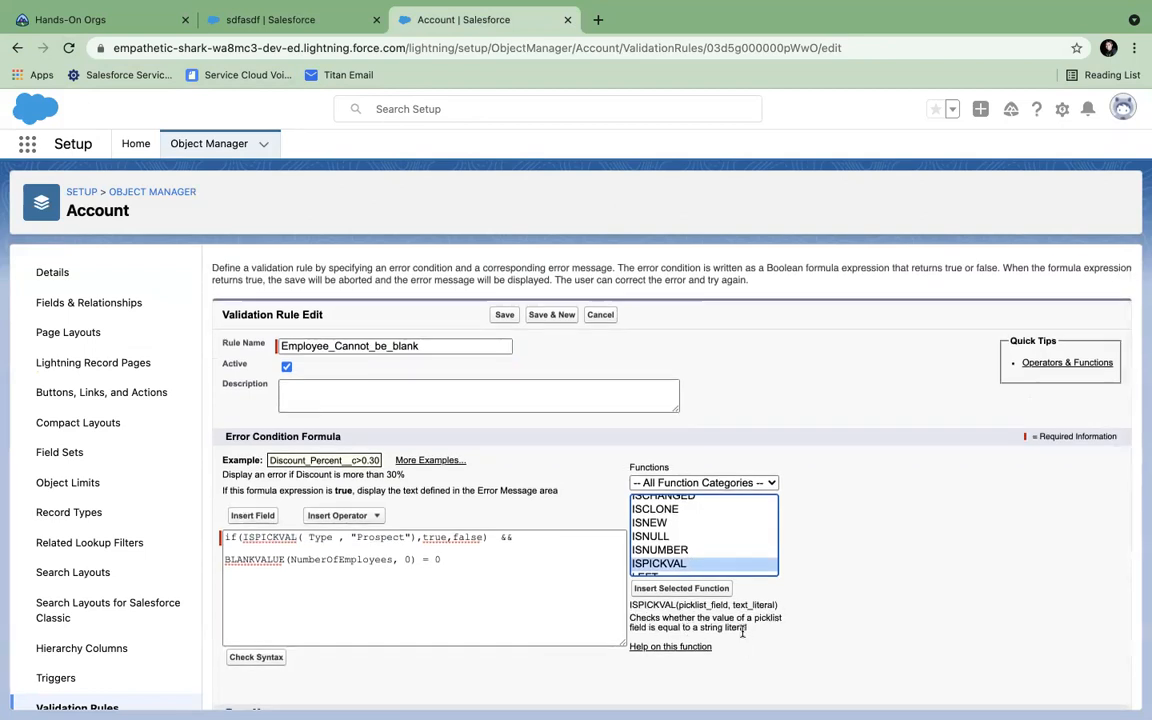
# - Try rewriting the ISPICKVAL test inside the if function as Type = "Prospect", and undo the change
pyautogui.moveTo(305, 540); pyautogui.dragTo(243, 540)
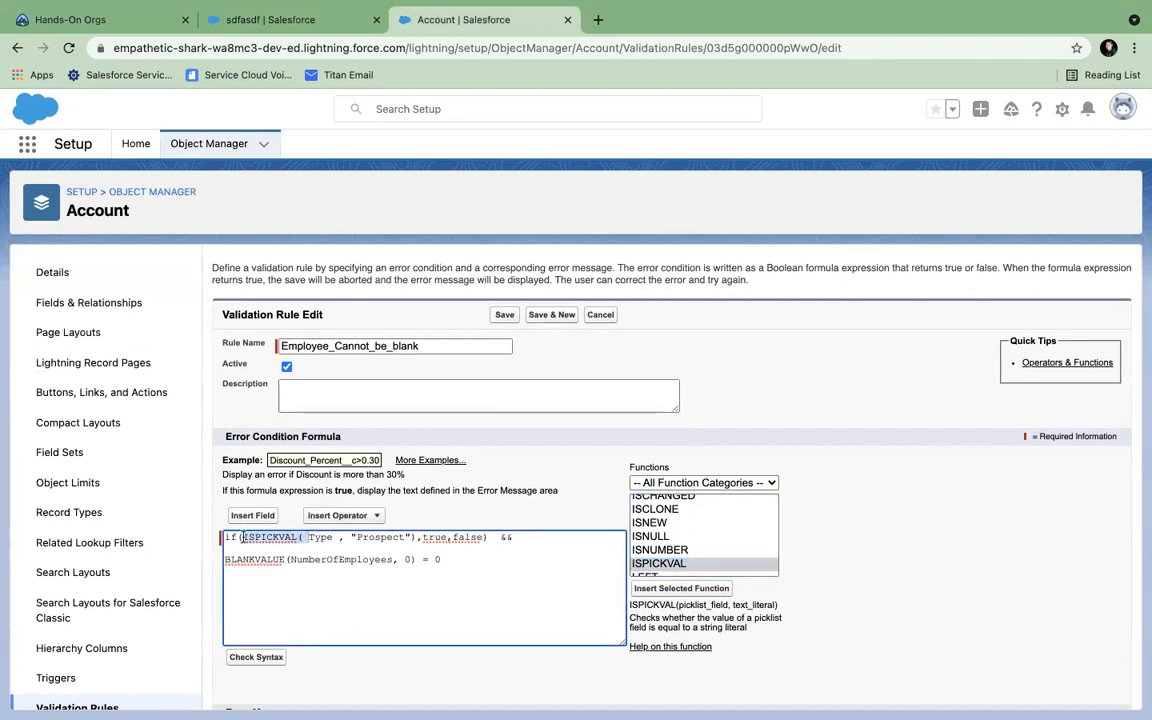
pyautogui.press('BackSpace')
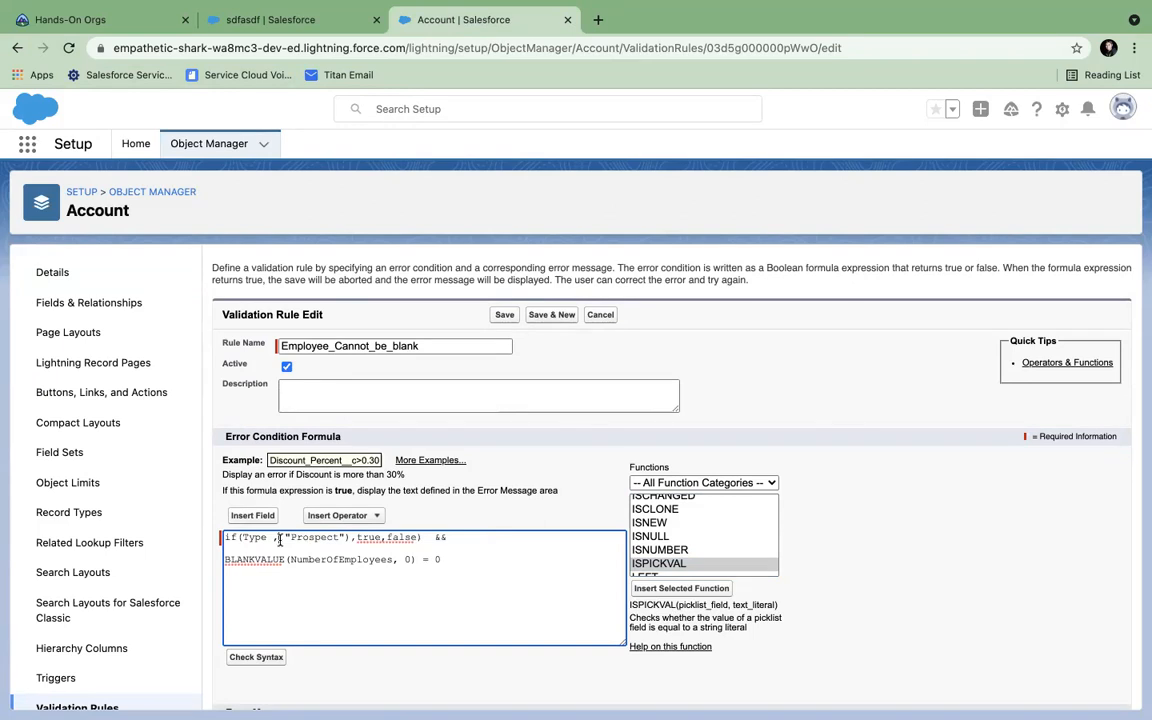
pyautogui.write('=')
pyautogui.click(351, 538)
pyautogui.press('BackSpace')
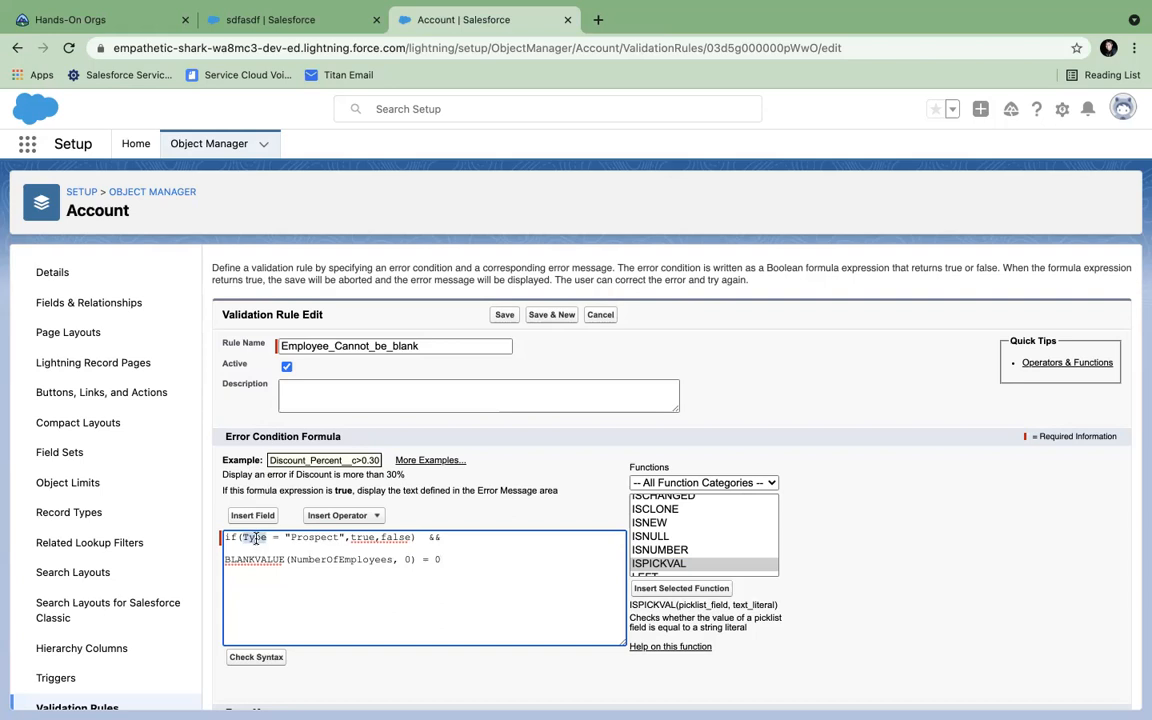
pyautogui.press('super+z')
pyautogui.press('super+z')
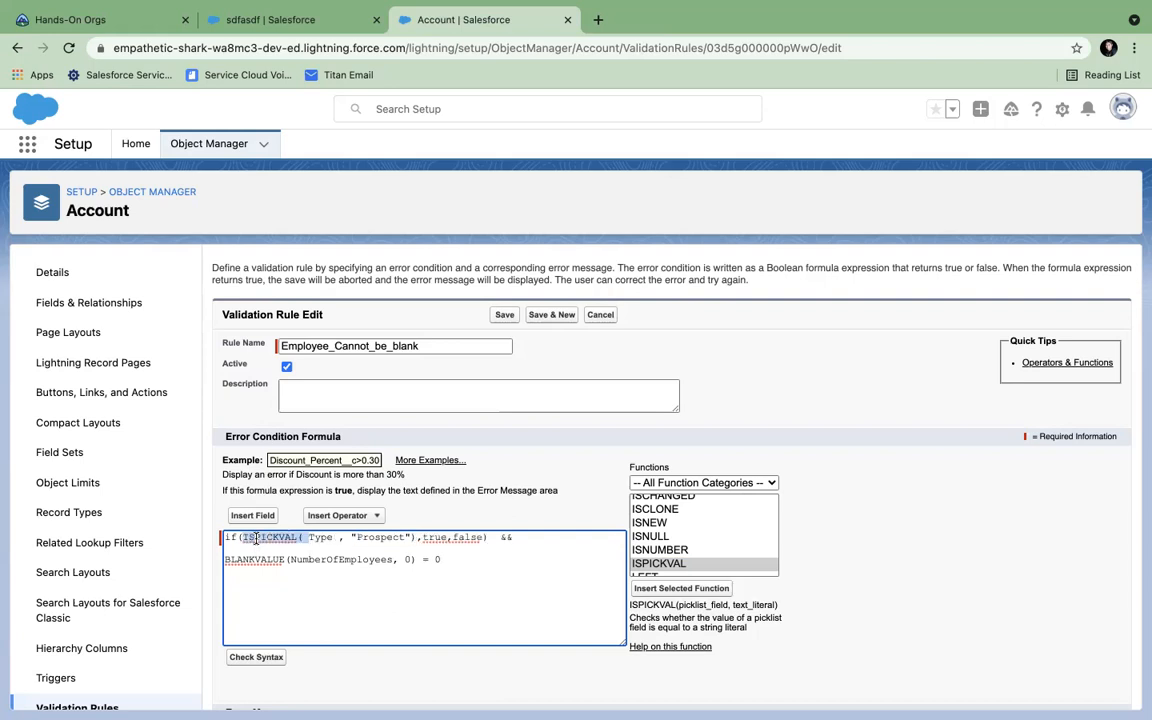
# - Look up the IF function's arguments and compare them with the ISPICKVAL test and the true and false results in the formula
pyautogui.click(340, 538)
pyautogui.moveTo(416, 537); pyautogui.dragTo(242, 538)
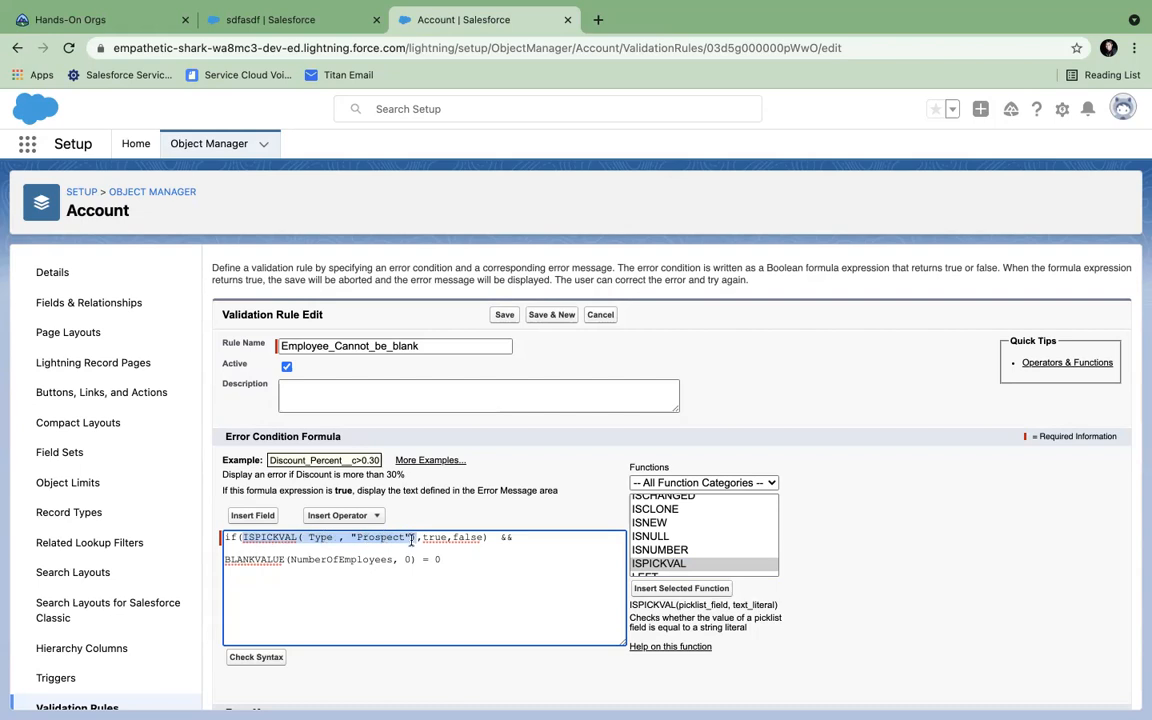
pyautogui.click(245, 541)
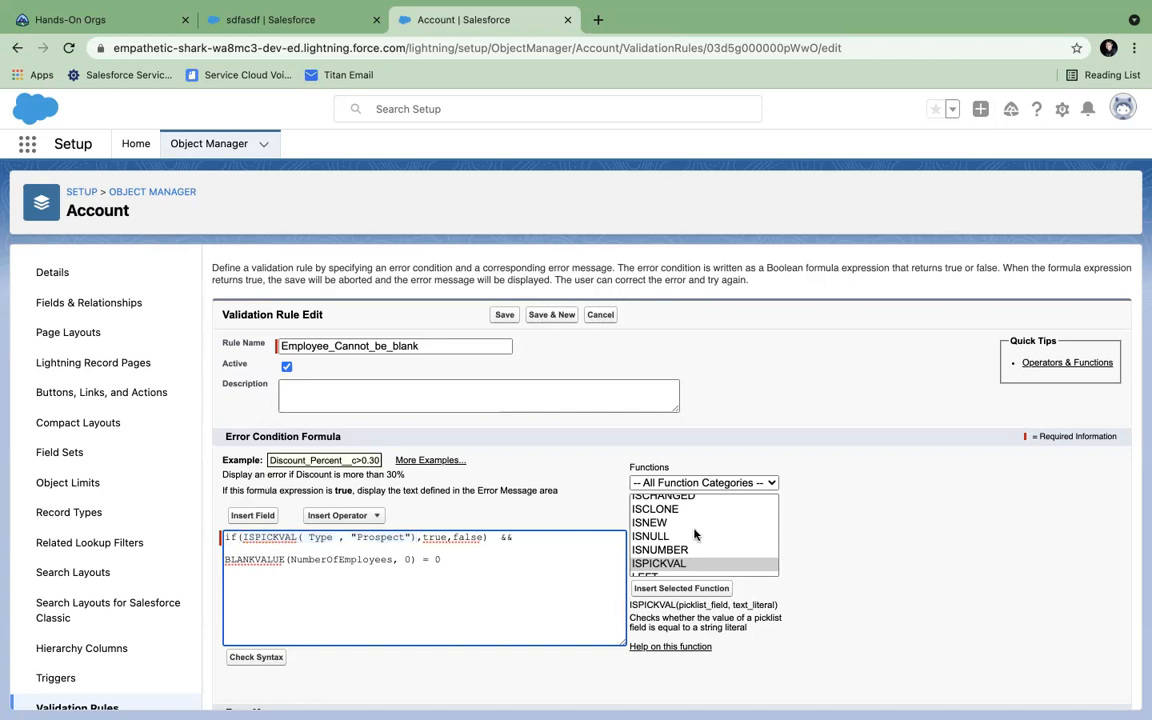
pyautogui.scroll(3, 695, 536)
pyautogui.click(655, 519)
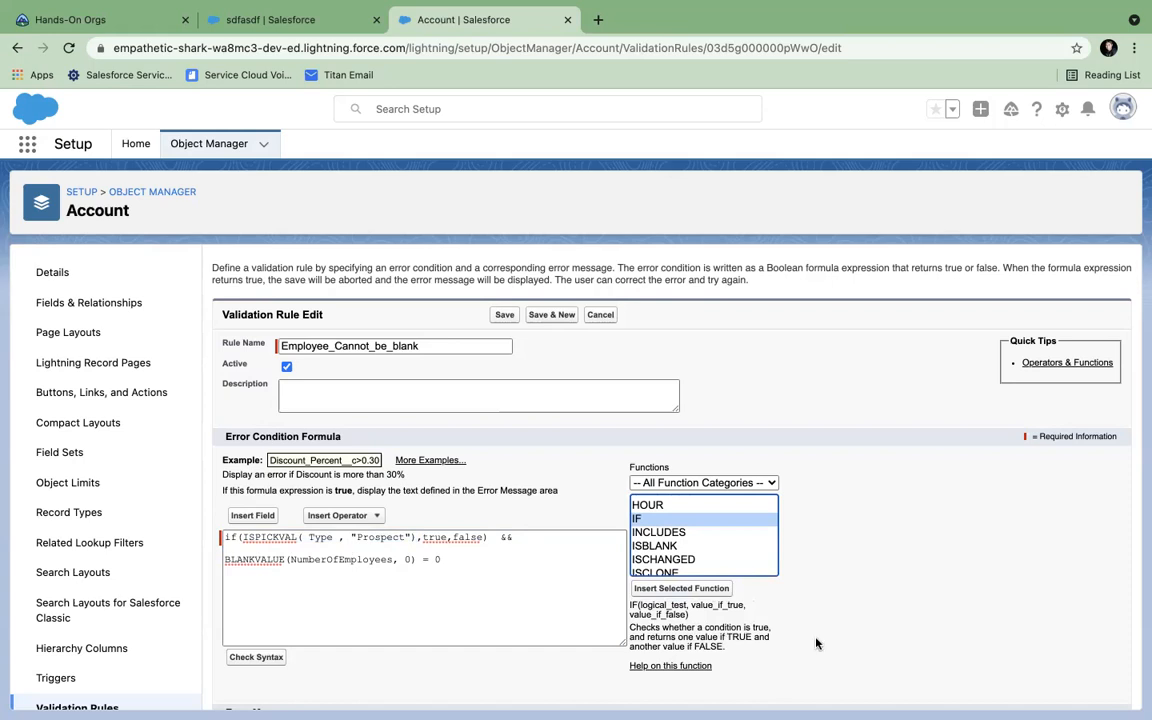
pyautogui.click(231, 537)
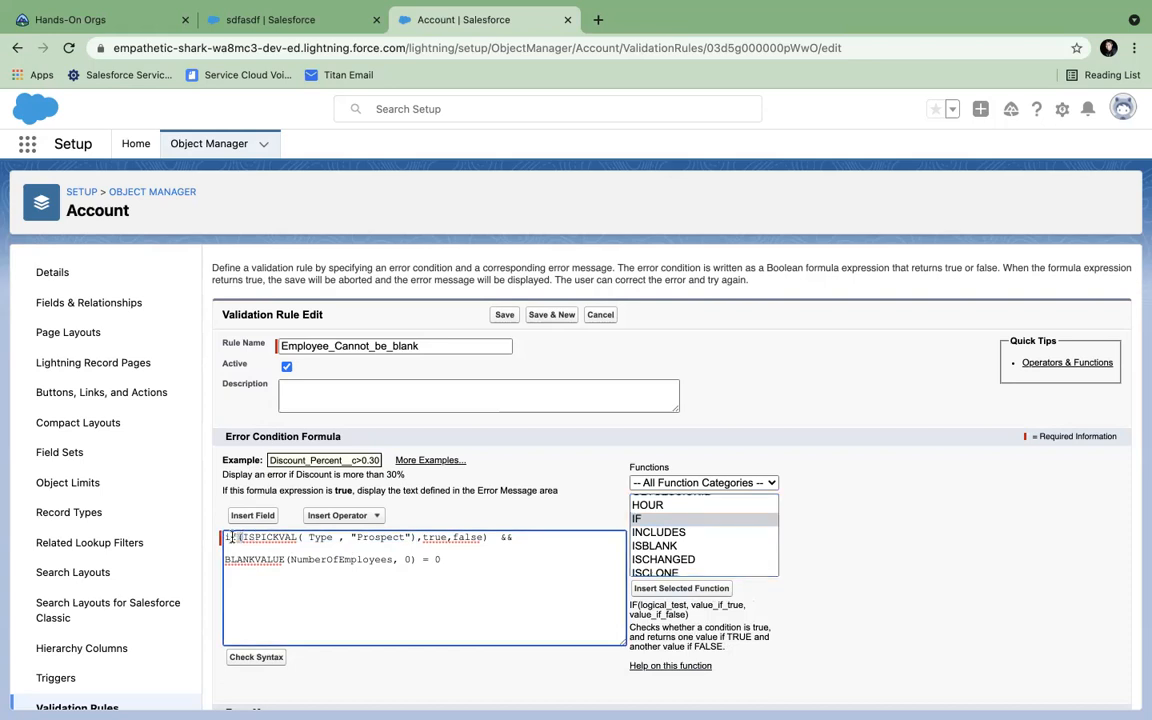
pyautogui.doubleClick(431, 538)
pyautogui.doubleClick(467, 538)
pyautogui.doubleClick(435, 538)
pyautogui.moveTo(245, 540); pyautogui.dragTo(169, 543)
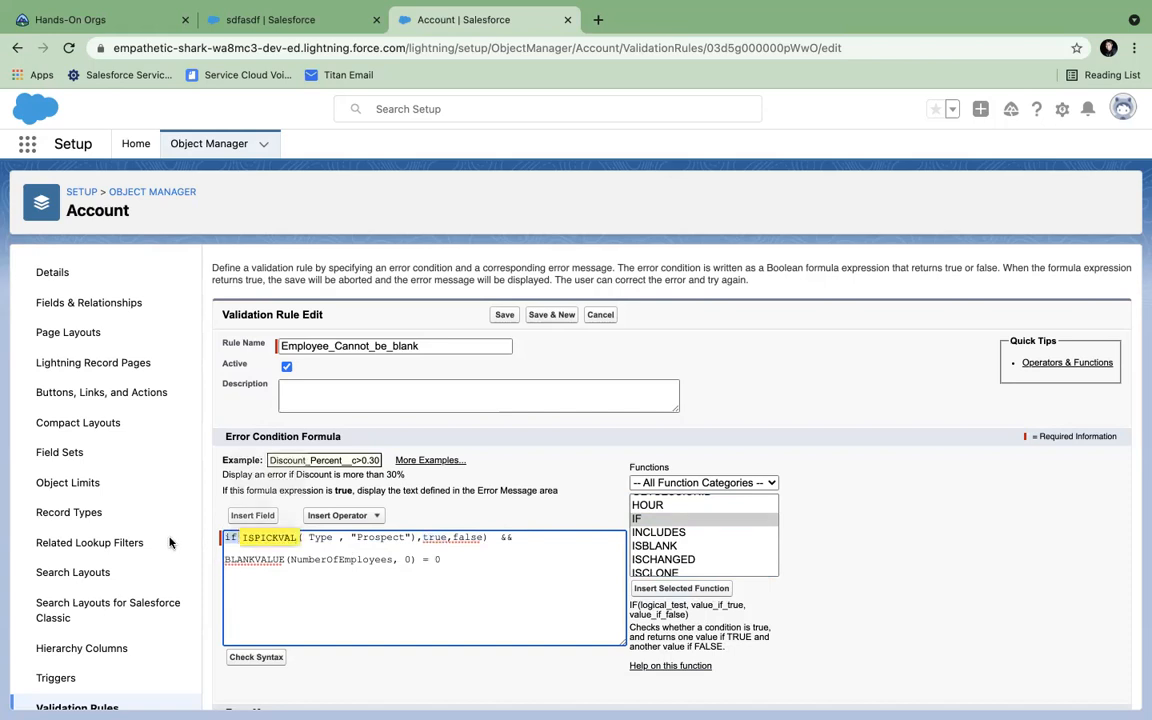
# - Remove the if( wrapper and the trailing ,true,false) from the formula, leaving ISPICKVAL(Type, "Prospect") && as its first line
pyautogui.click(242, 538)
pyautogui.press('BackSpace')
pyautogui.press('BackSpace')
pyautogui.press('BackSpace')
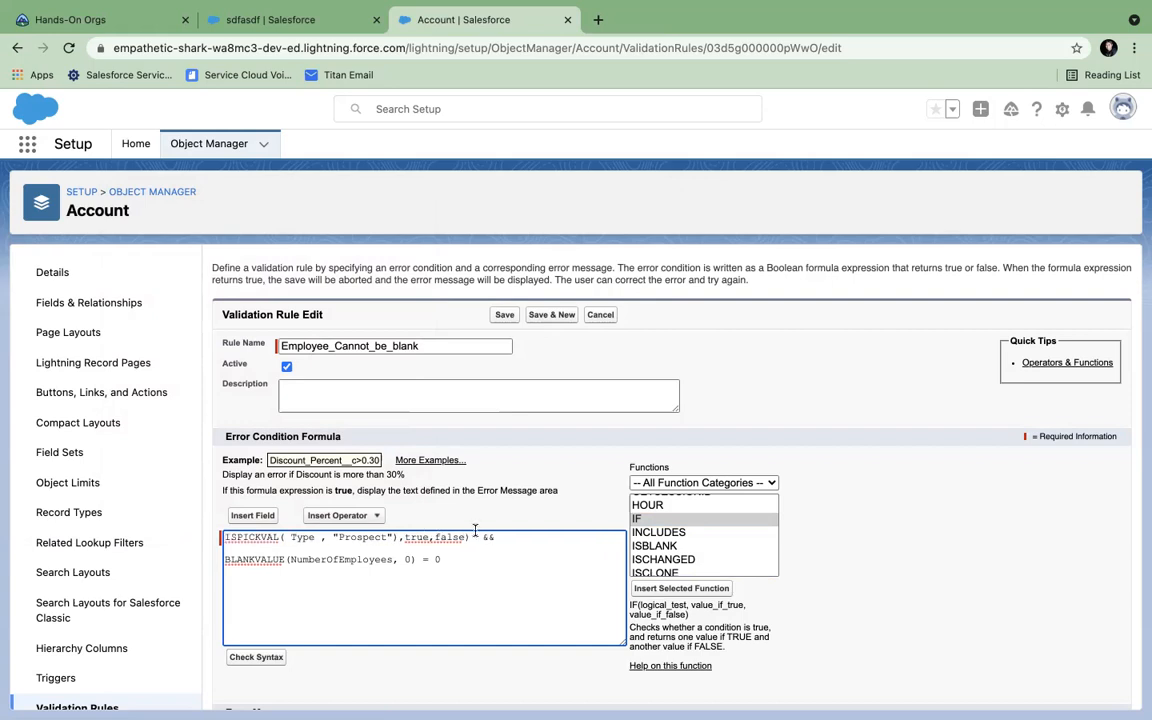
pyautogui.press('BackSpace')
pyautogui.press('BackSpace')
pyautogui.press('BackSpace')
pyautogui.press('BackSpace')
pyautogui.press('BackSpace')
pyautogui.press('BackSpace')
pyautogui.press('BackSpace')
pyautogui.press('BackSpace')
pyautogui.press('BackSpace')
pyautogui.press('BackSpace')
pyautogui.press('BackSpace')
pyautogui.press('BackSpace')
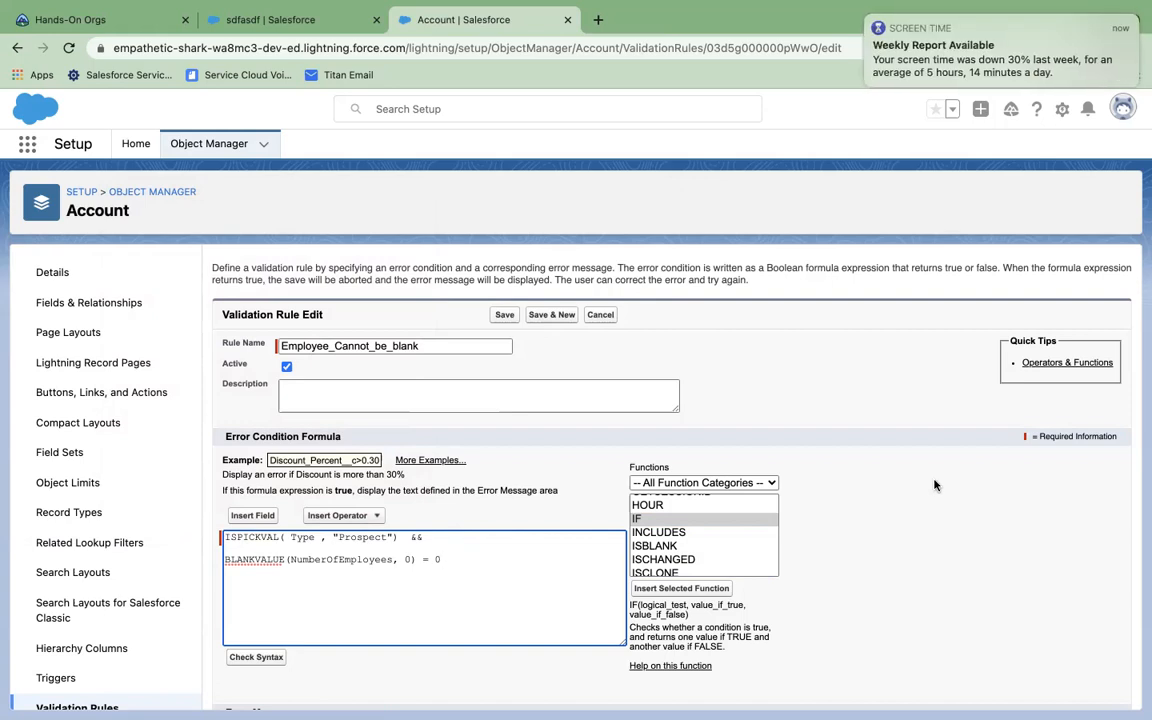
pyautogui.click(868, 18)
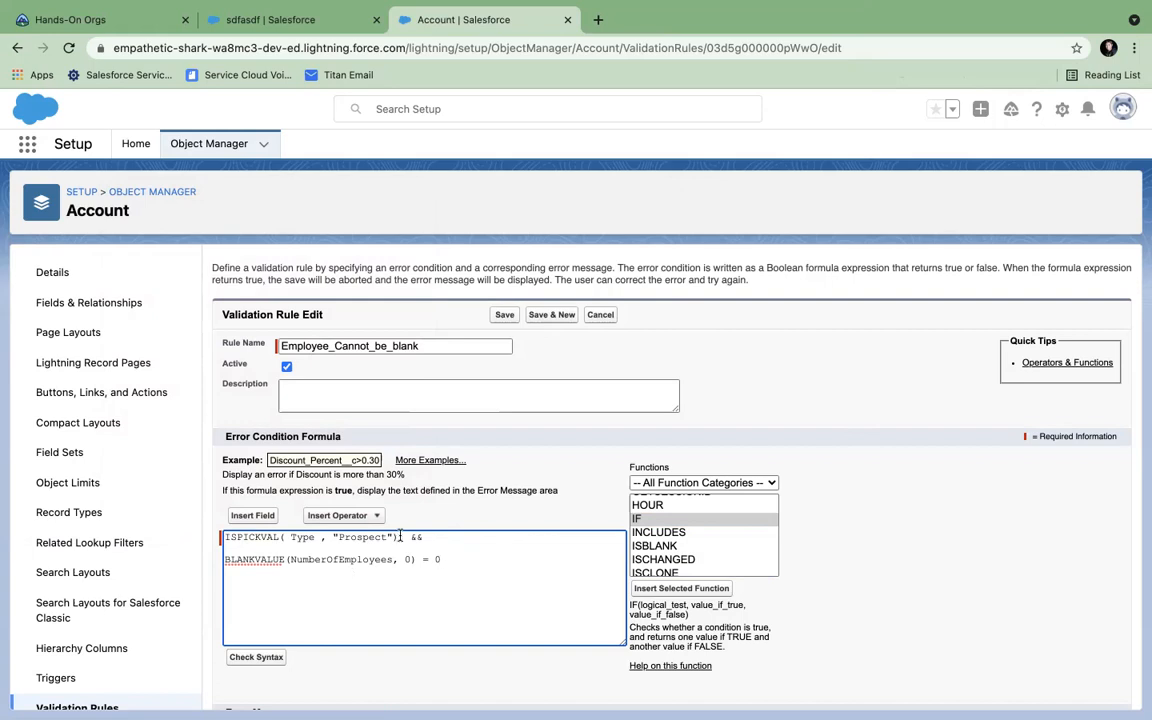
# - Add the line Type = "Prospect" && below the BLANKVALUE condition in the error condition formula
pyautogui.moveTo(397, 537); pyautogui.dragTo(220, 540)
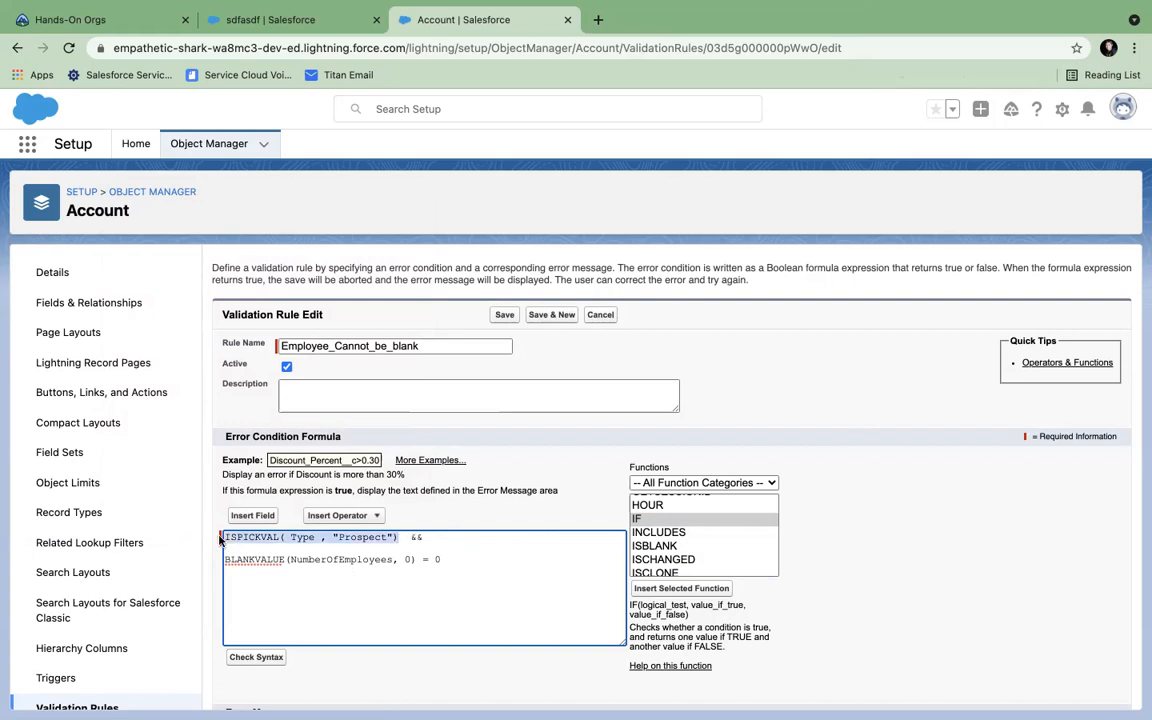
pyautogui.click(325, 560)
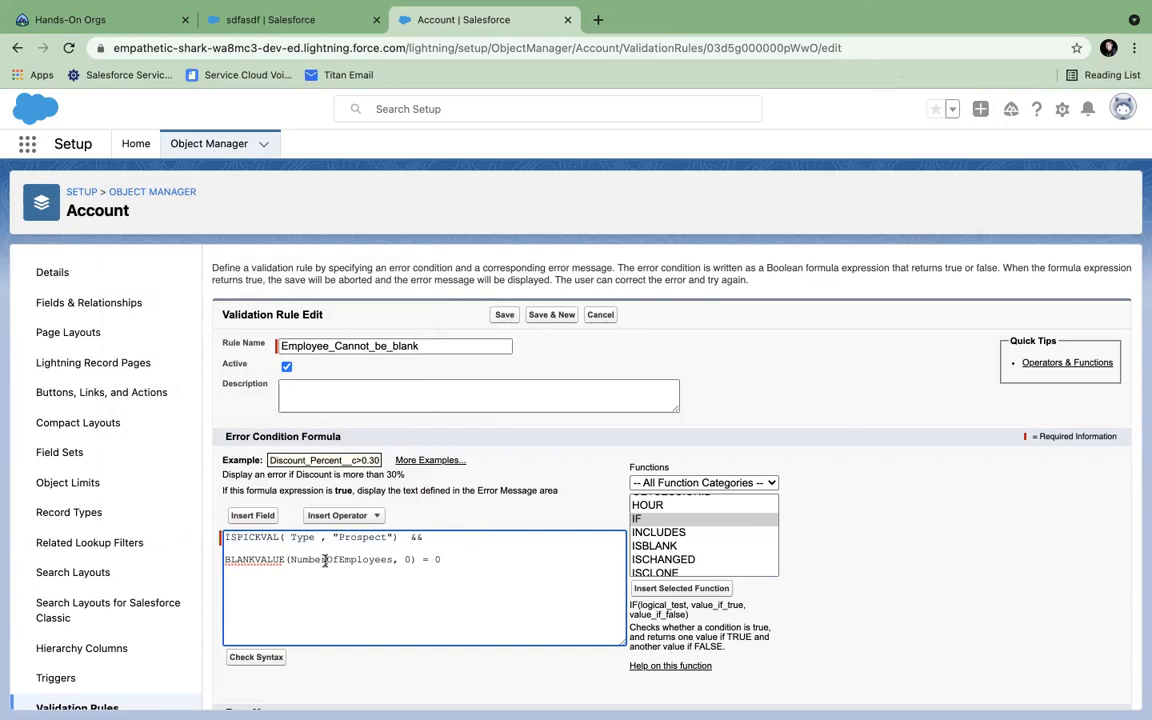
pyautogui.doubleClick(325, 560)
pyautogui.click(368, 560)
pyautogui.doubleClick(352, 561)
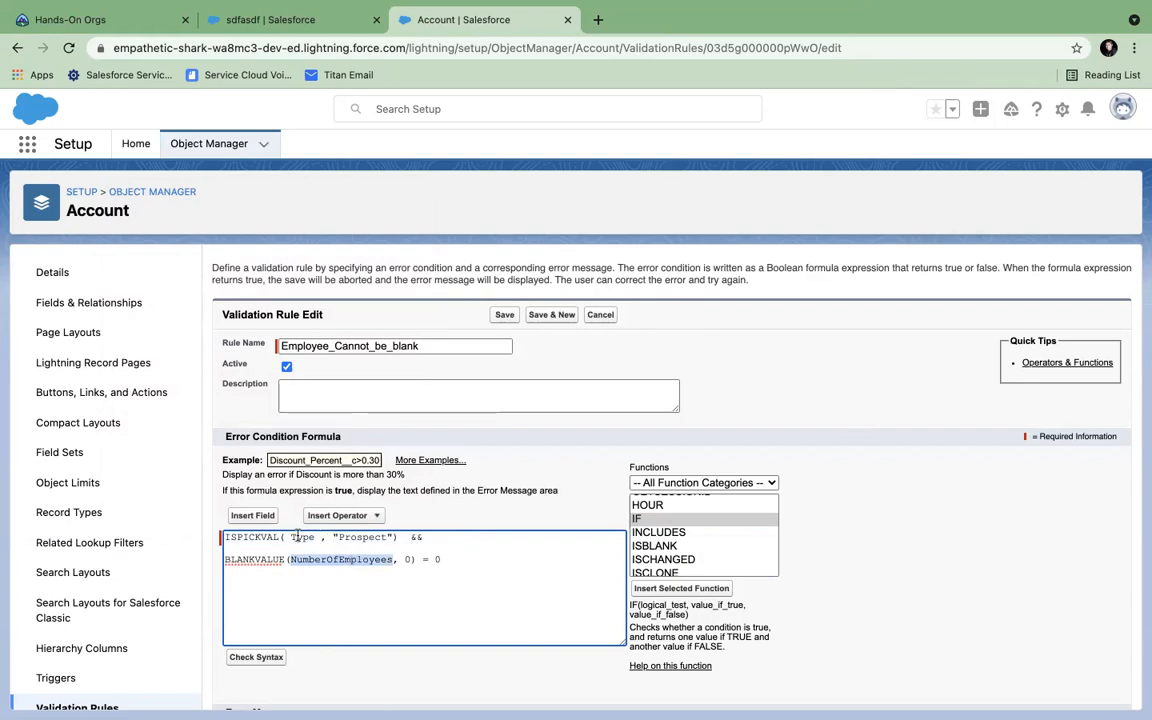
pyautogui.click(460, 561)
pyautogui.press('Return')
pyautogui.write('pe')
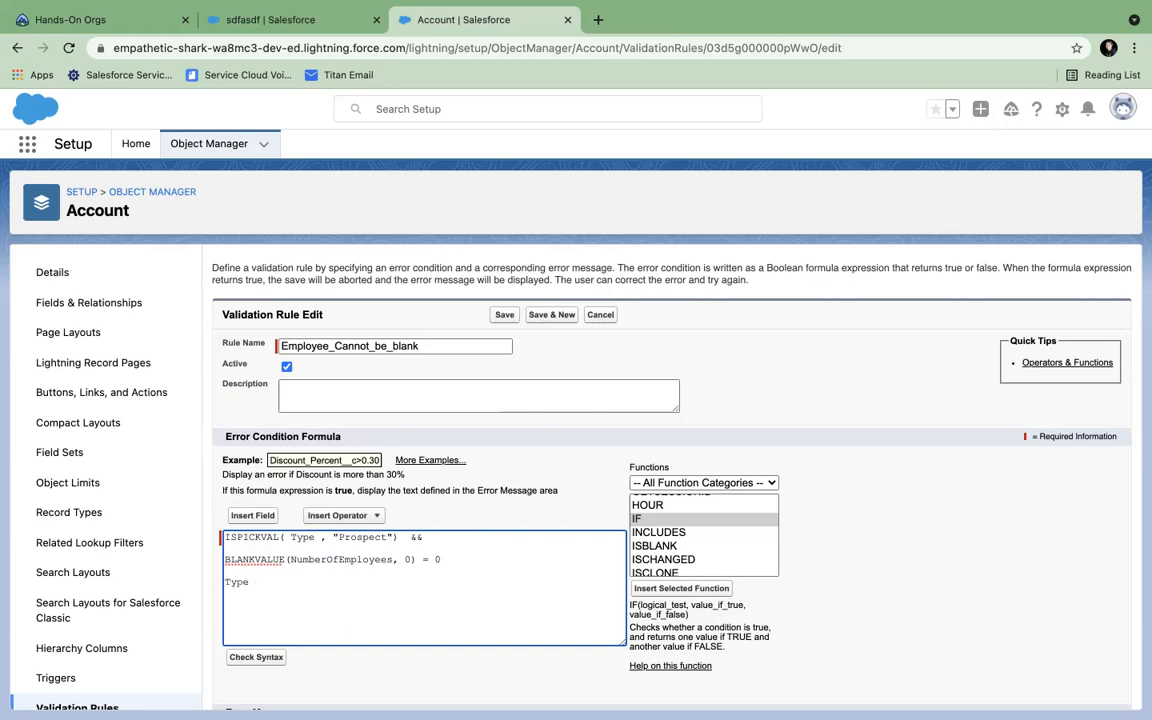
pyautogui.write(' = "pro')
pyautogui.write('ro')
pyautogui.write('spect"')
pyautogui.write(' && ')
# - Complete the Type = "Prospect" && line of the formula with the condition NumberOfEmployees = ""
pyautogui.write('N')
pyautogui.doubleClick(370, 559)
pyautogui.hotkey('ctrl', 'c')
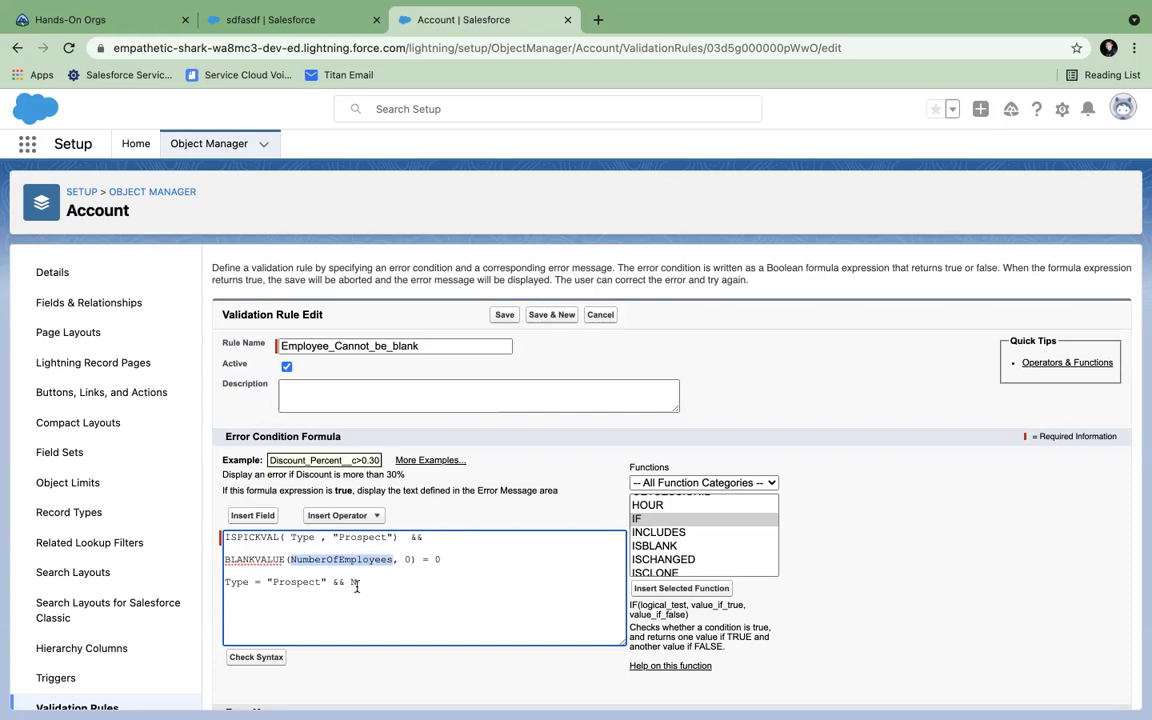
pyautogui.click(353, 582)
pyautogui.hotkey('ctrl', 'v')
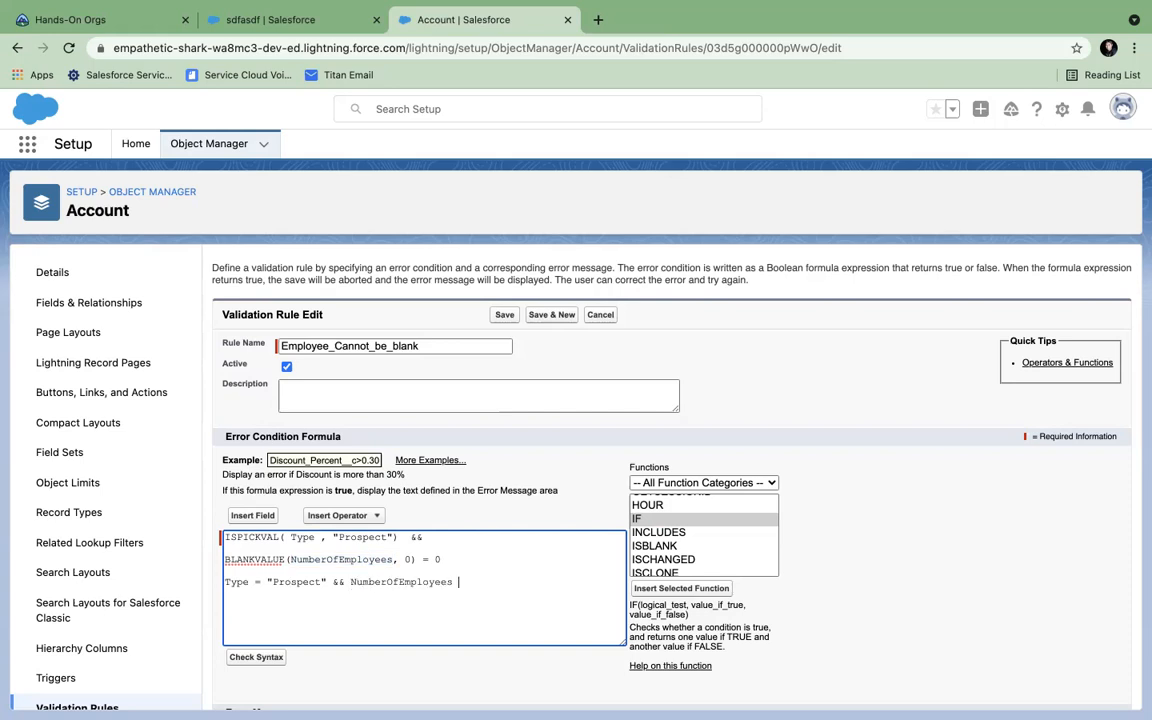
pyautogui.write('=')
# - Delete the Type = "Prospect" && NumberOfEmployees = "" line and the && operator after the ISPICKVAL test
pyautogui.moveTo(487, 582); pyautogui.dragTo(223, 576)
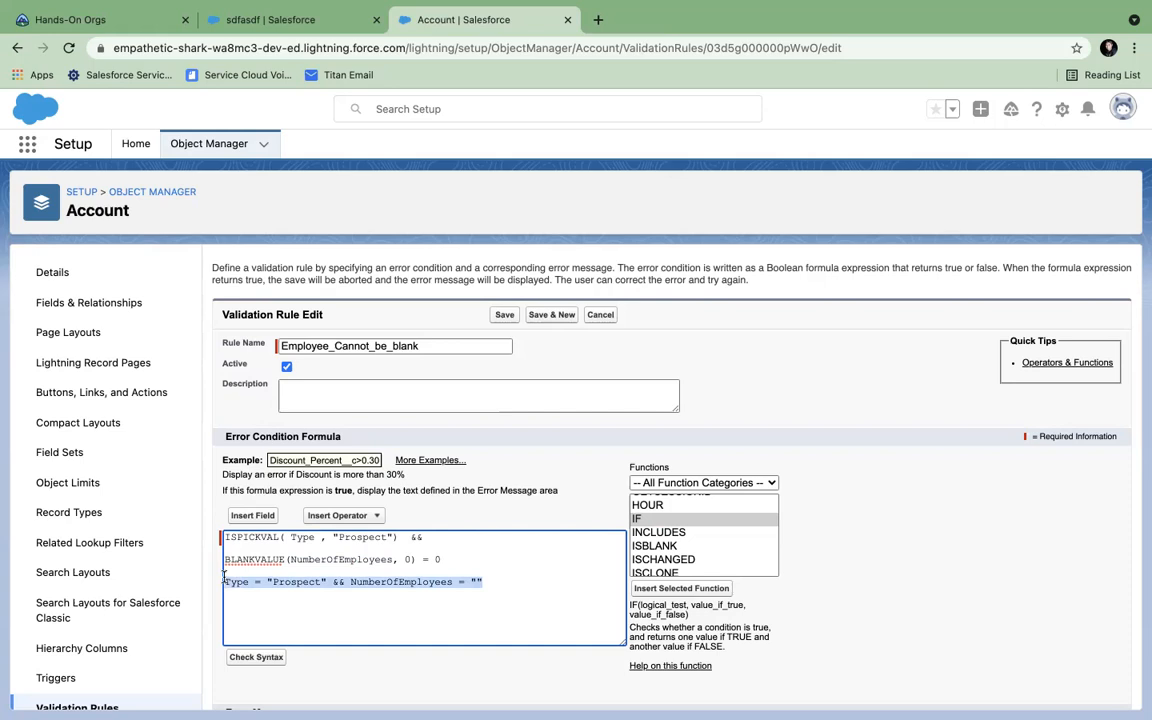
pyautogui.doubleClick(301, 538)
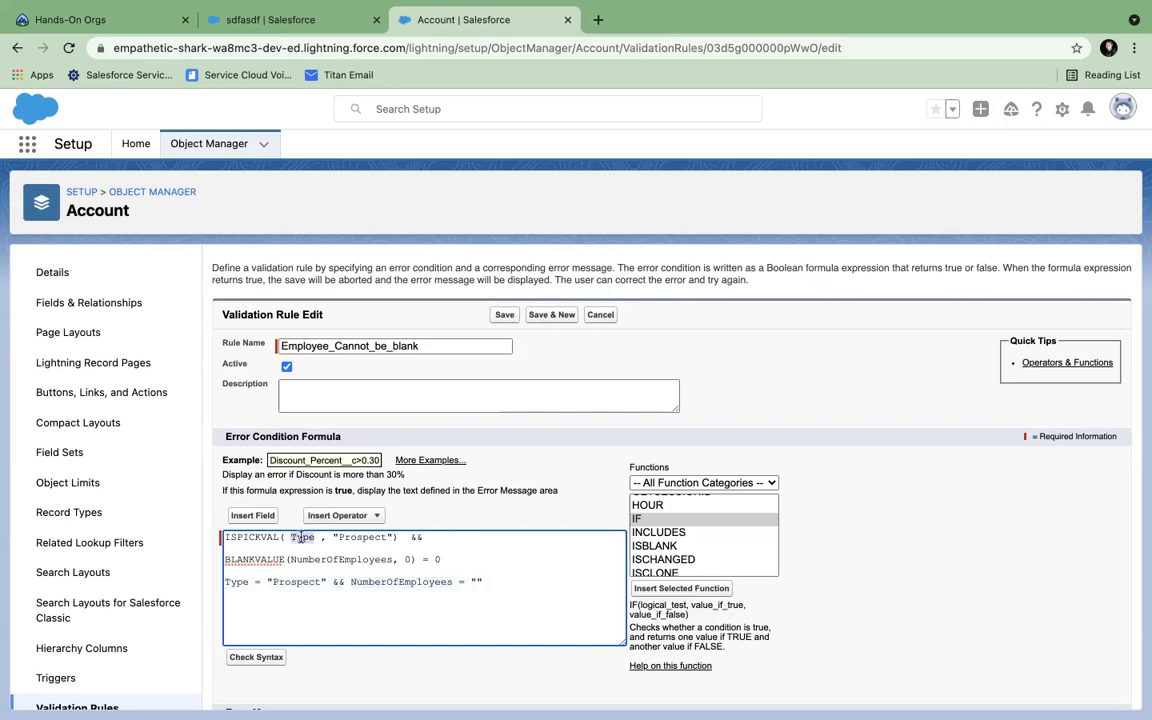
pyautogui.doubleClick(305, 560)
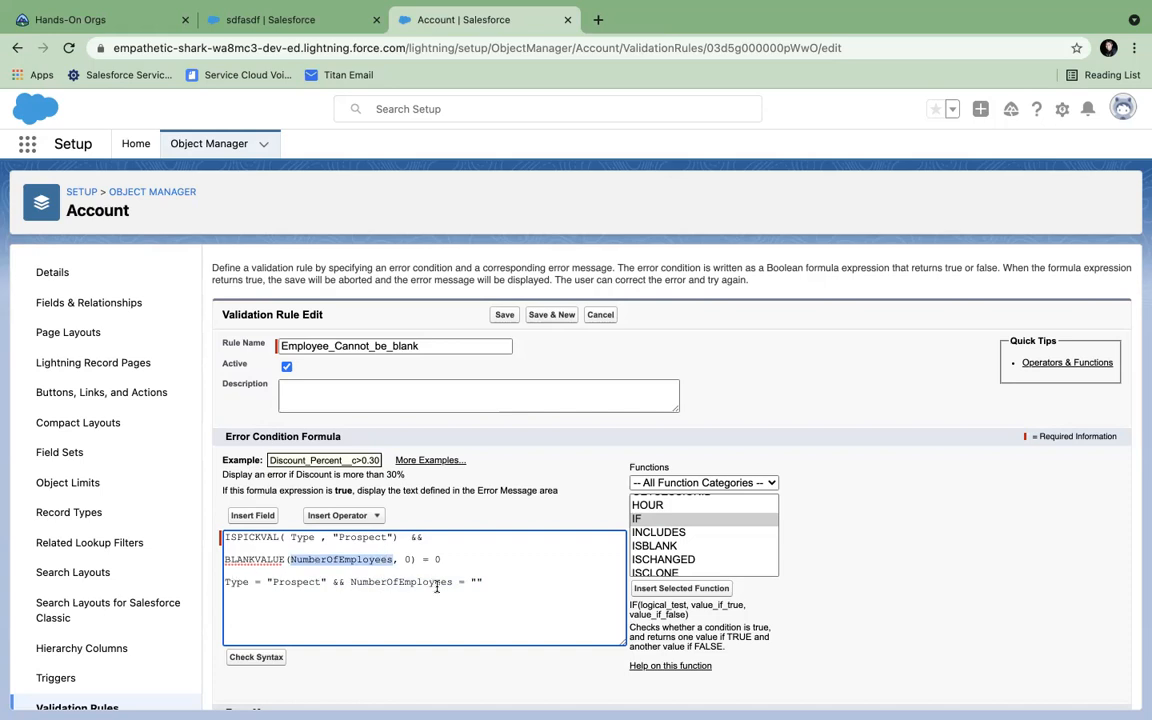
pyautogui.moveTo(485, 581); pyautogui.dragTo(201, 584)
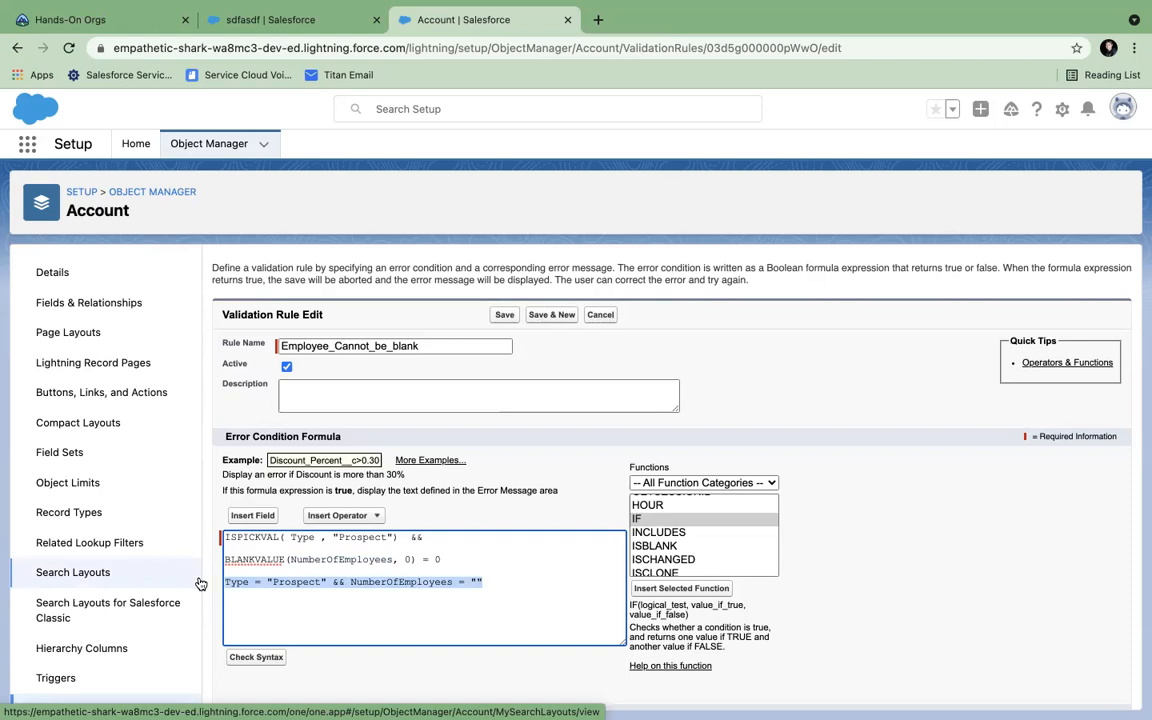
pyautogui.press('BackSpace')
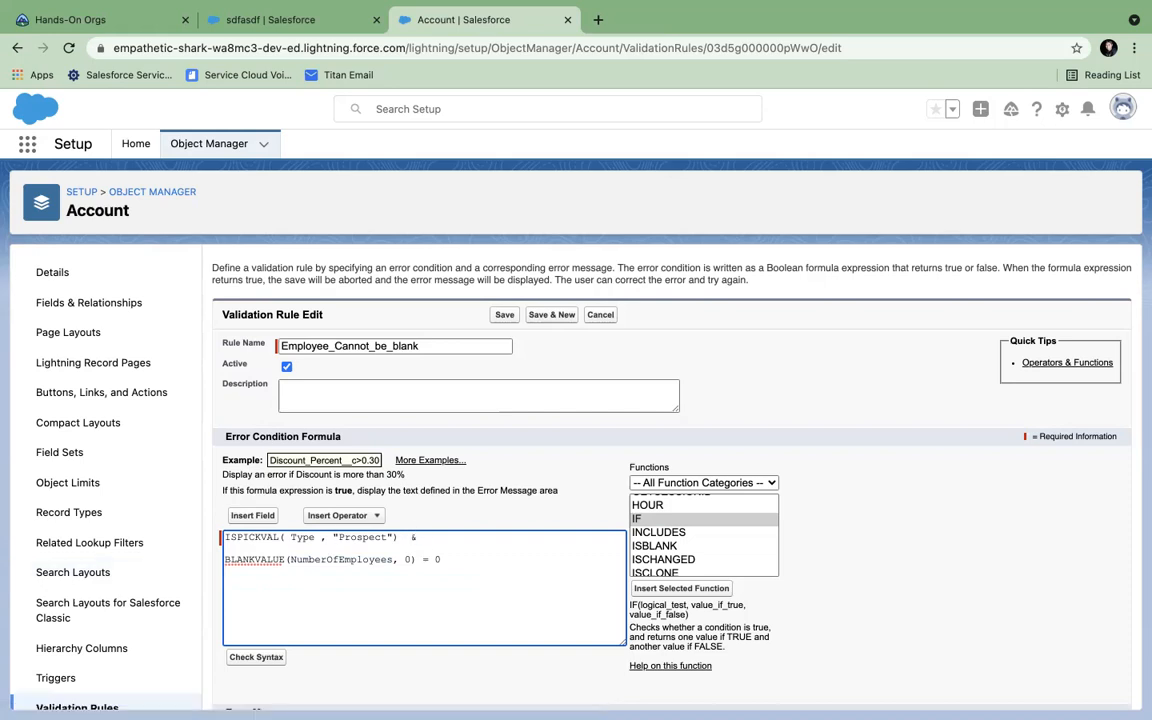
# - Wrap the ISPICKVAL and BLANKVALUE conditions in an AND( ) function, separated by a comma, with the closing parenthesis on its own line
pyautogui.click(226, 537)
pyautogui.write('AND (')
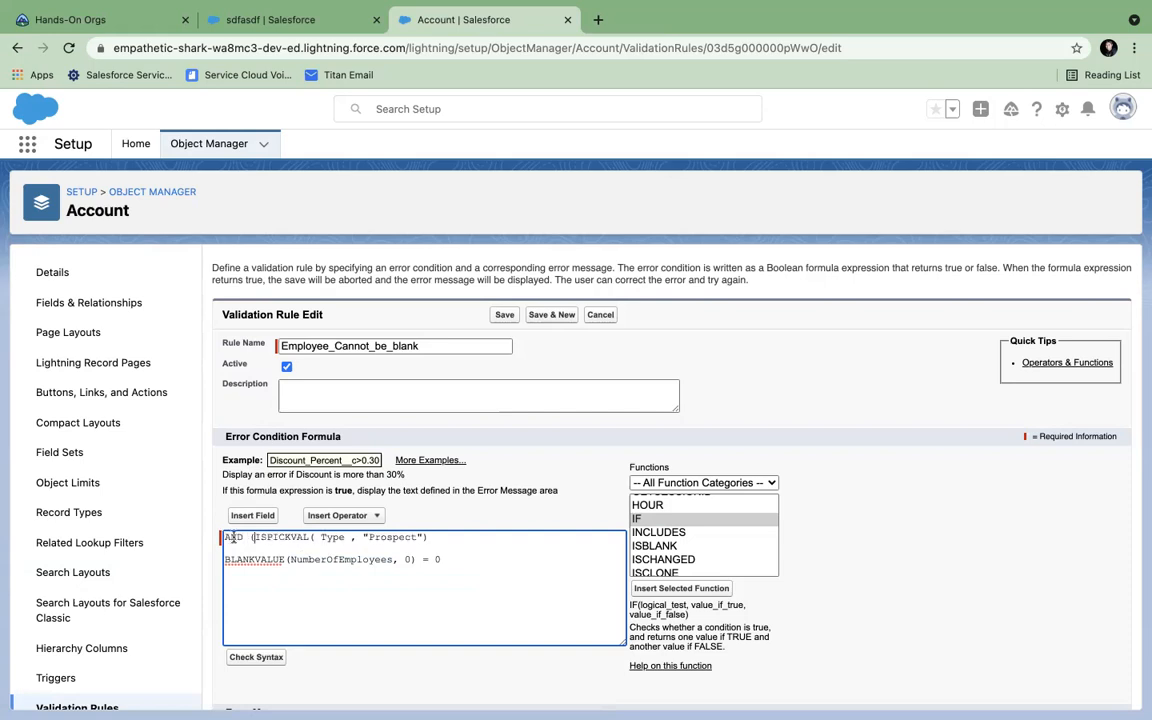
pyautogui.press('Return')
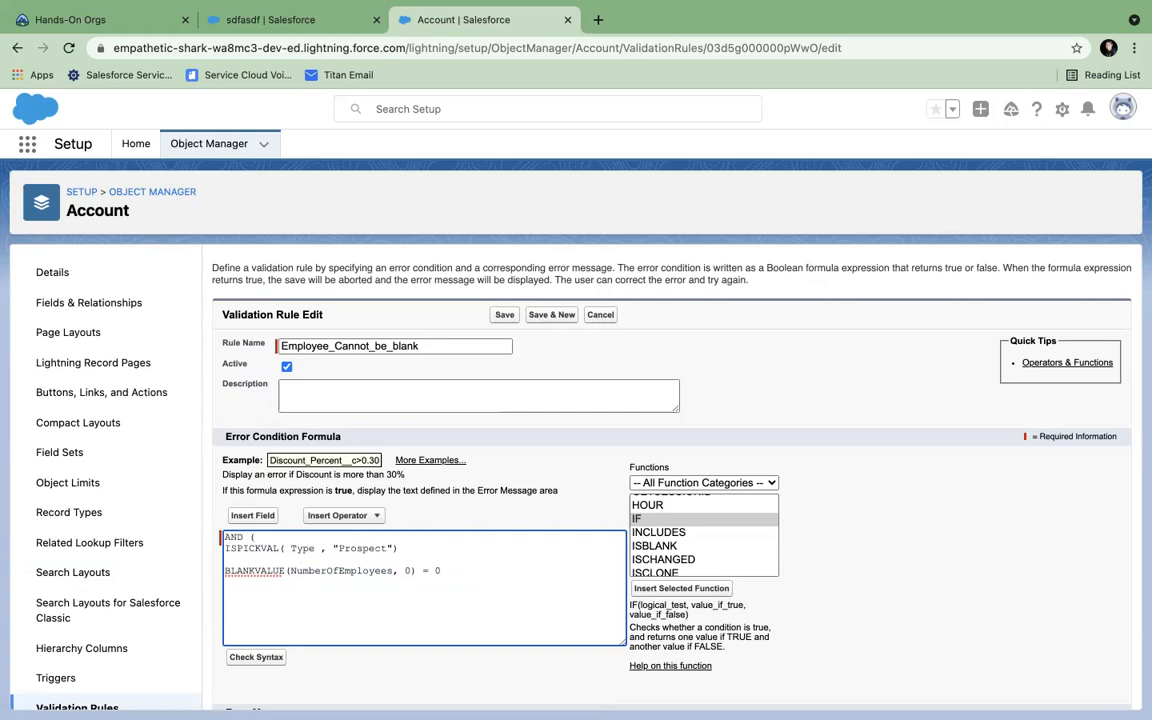
pyautogui.click(408, 549)
pyautogui.write(',')
pyautogui.press('BackSpace')
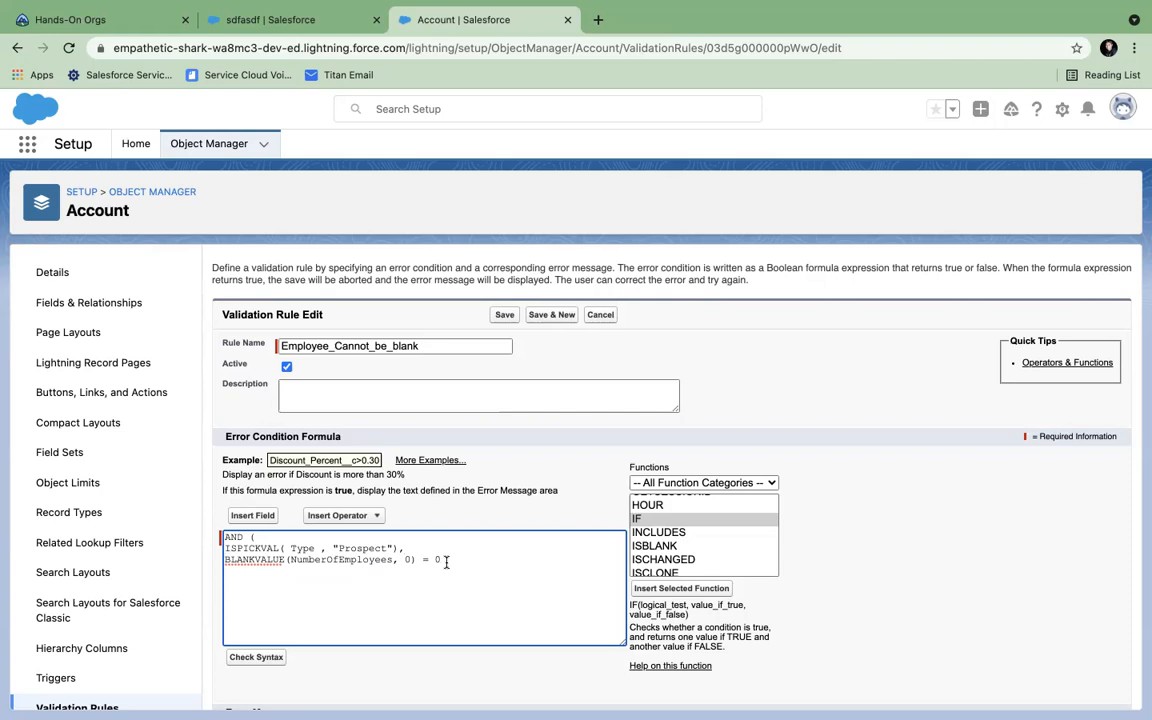
pyautogui.press('Return')
# - Put the opening parenthesis on its own line below AND and indent both conditions inside the parentheses
pyautogui.click(250, 537)
pyautogui.press('Return')
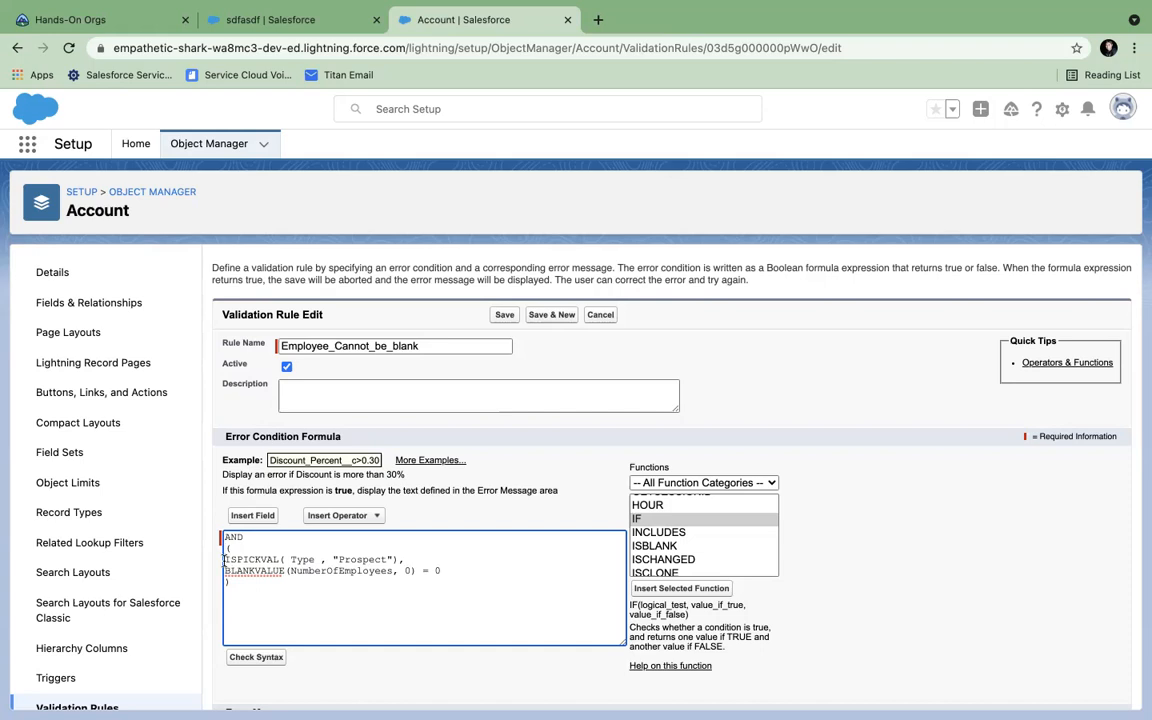
pyautogui.press('Tab')
pyautogui.click(224, 370)
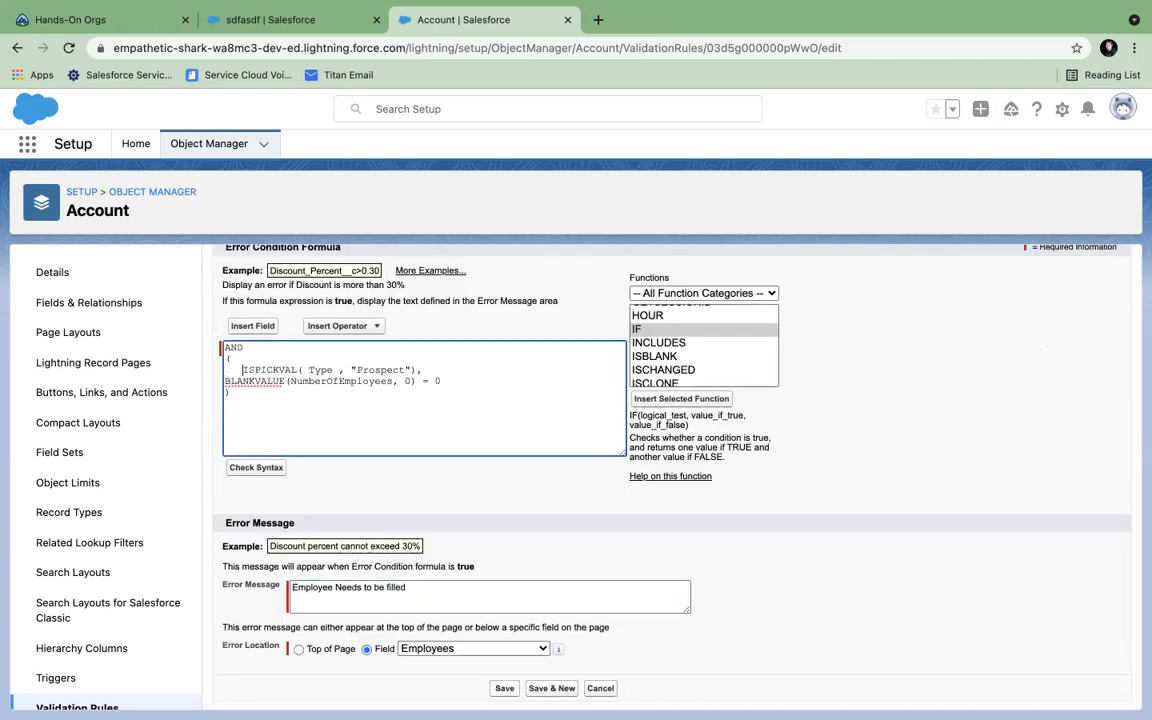
pyautogui.click(225, 381)
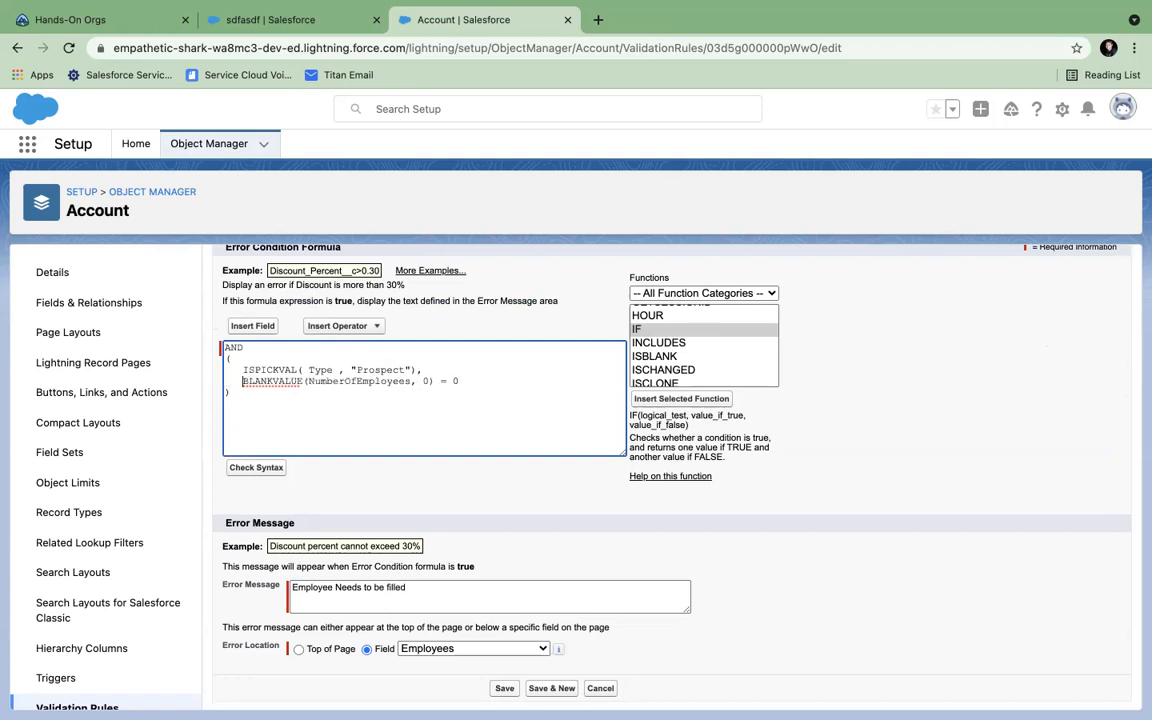
pyautogui.press('BackSpace')
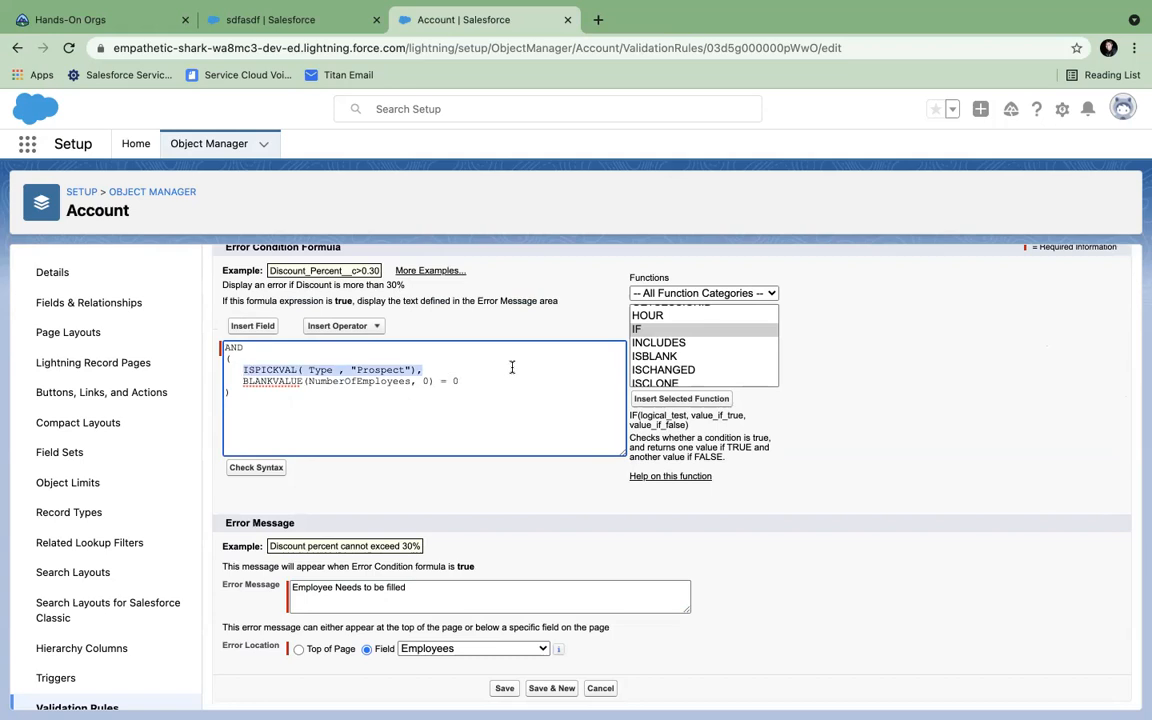
# - Examine how the AND function combines the ISPICKVAL test on Type with the BLANKVALUE test on NumberOfEmployees
pyautogui.moveTo(478, 380); pyautogui.dragTo(243, 384)
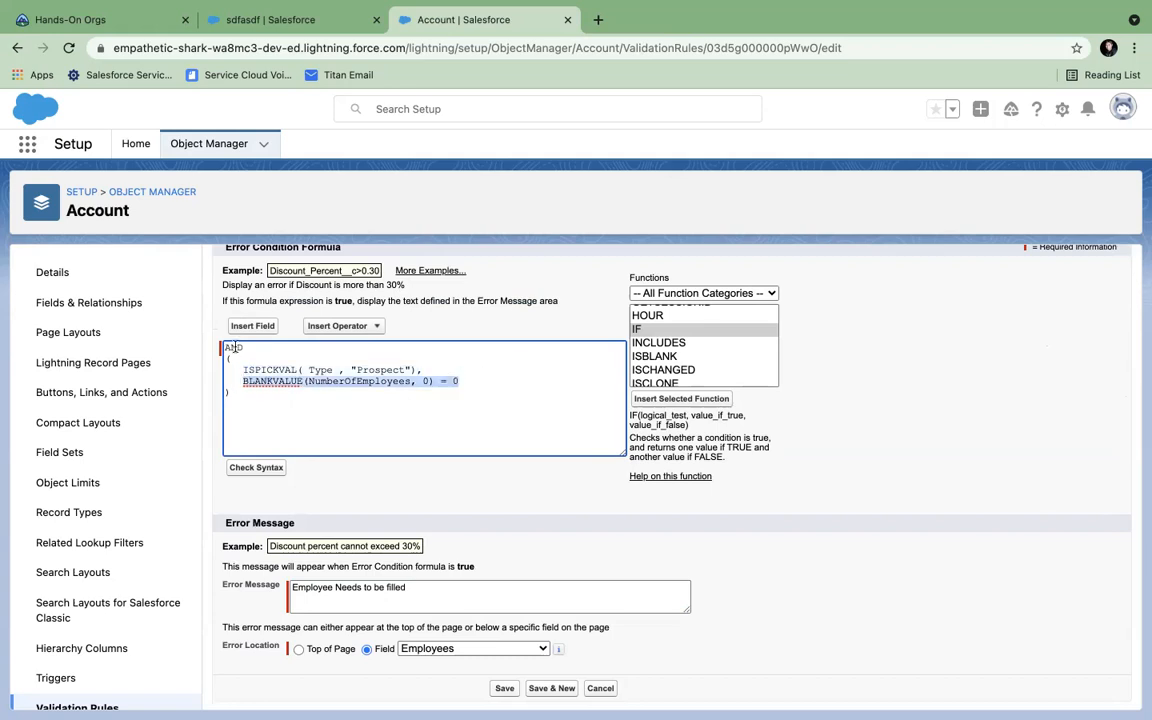
pyautogui.doubleClick(234, 348)
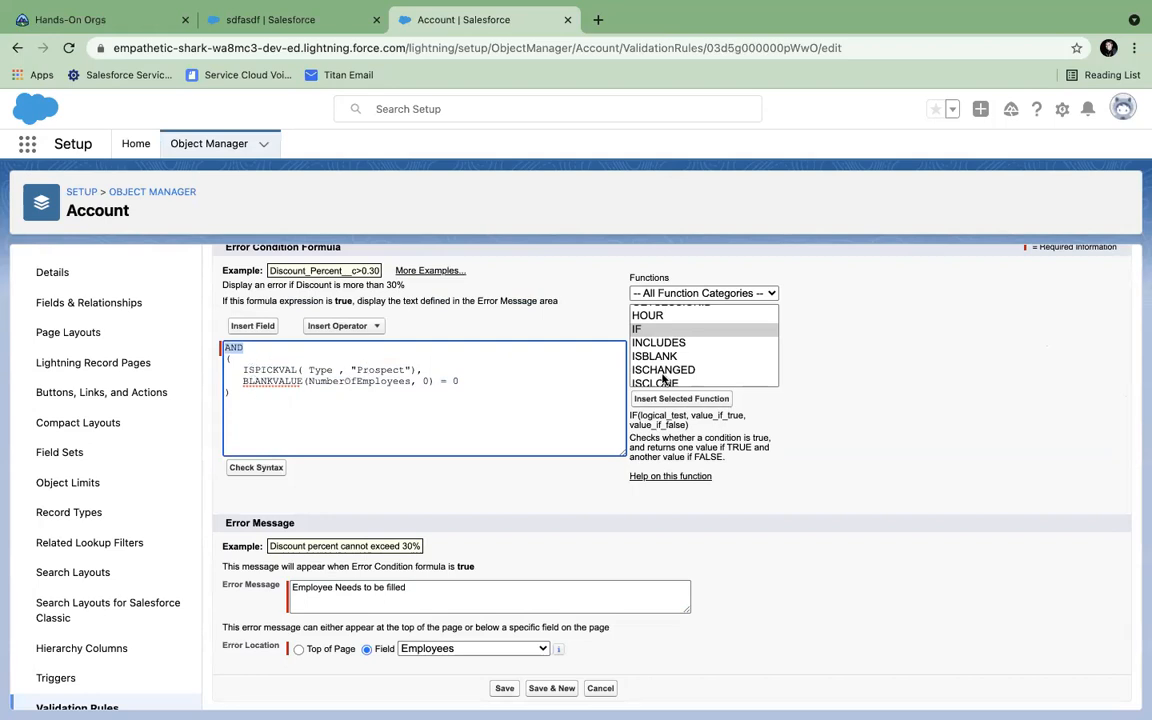
pyautogui.click(265, 400)
pyautogui.moveTo(243, 370); pyautogui.dragTo(424, 371)
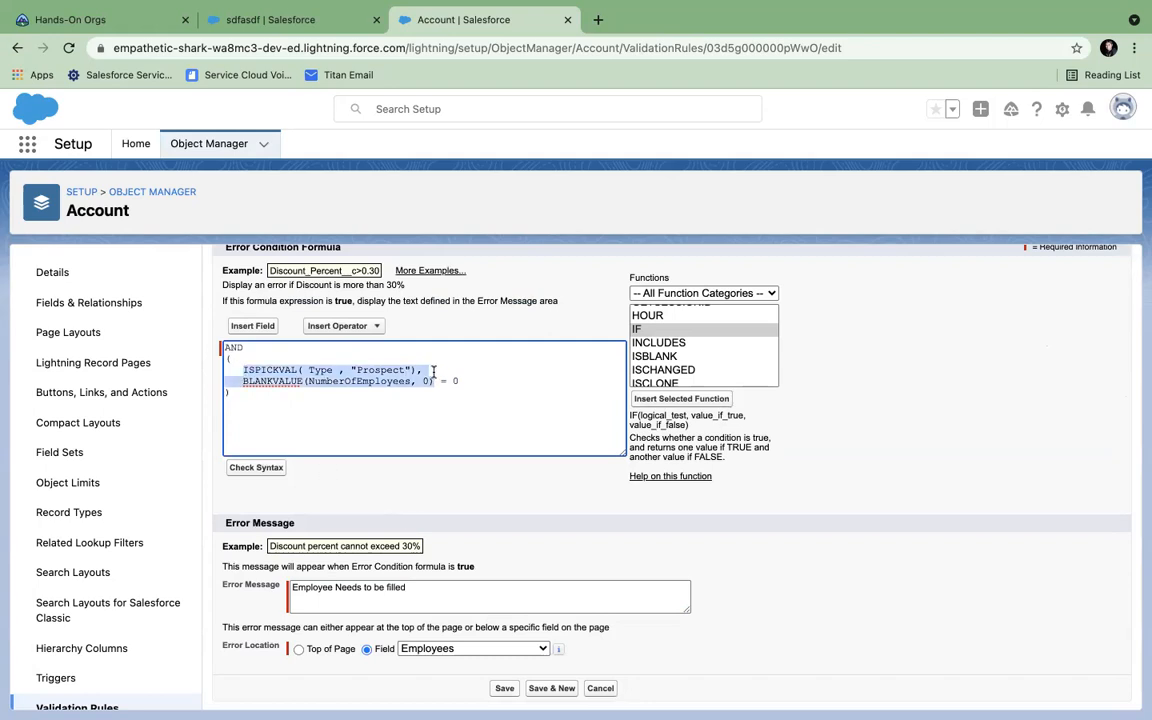
pyautogui.moveTo(241, 386); pyautogui.dragTo(475, 375)
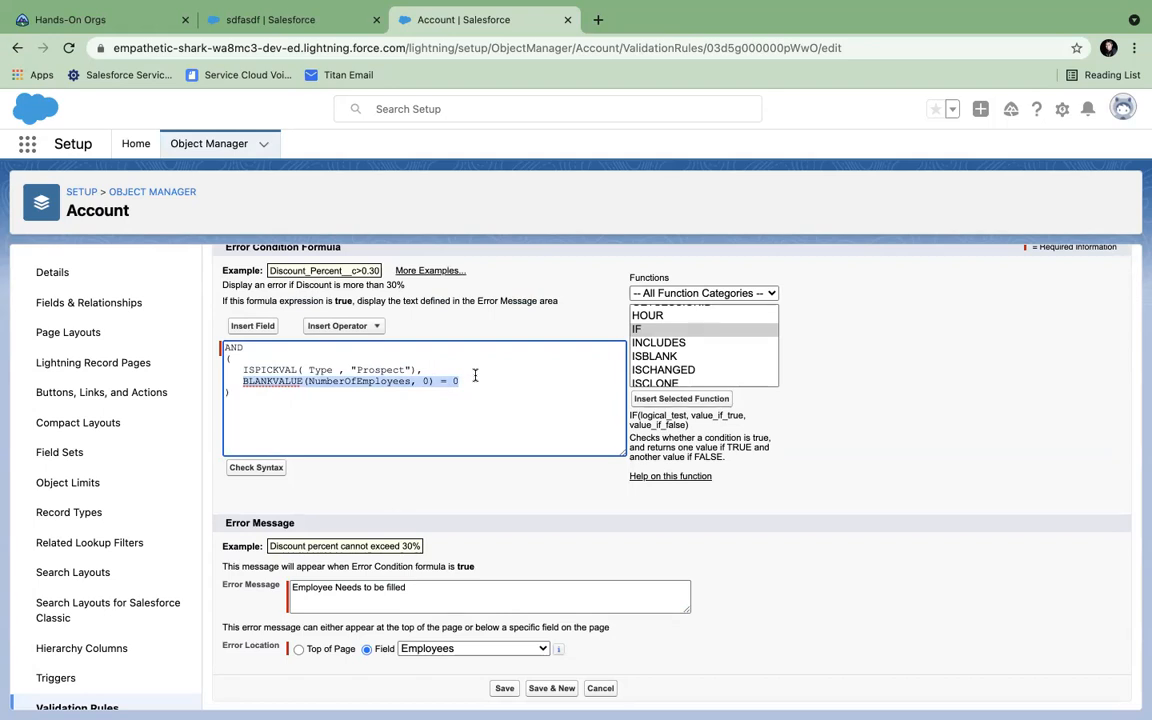
pyautogui.click(378, 380)
pyautogui.doubleClick(366, 382)
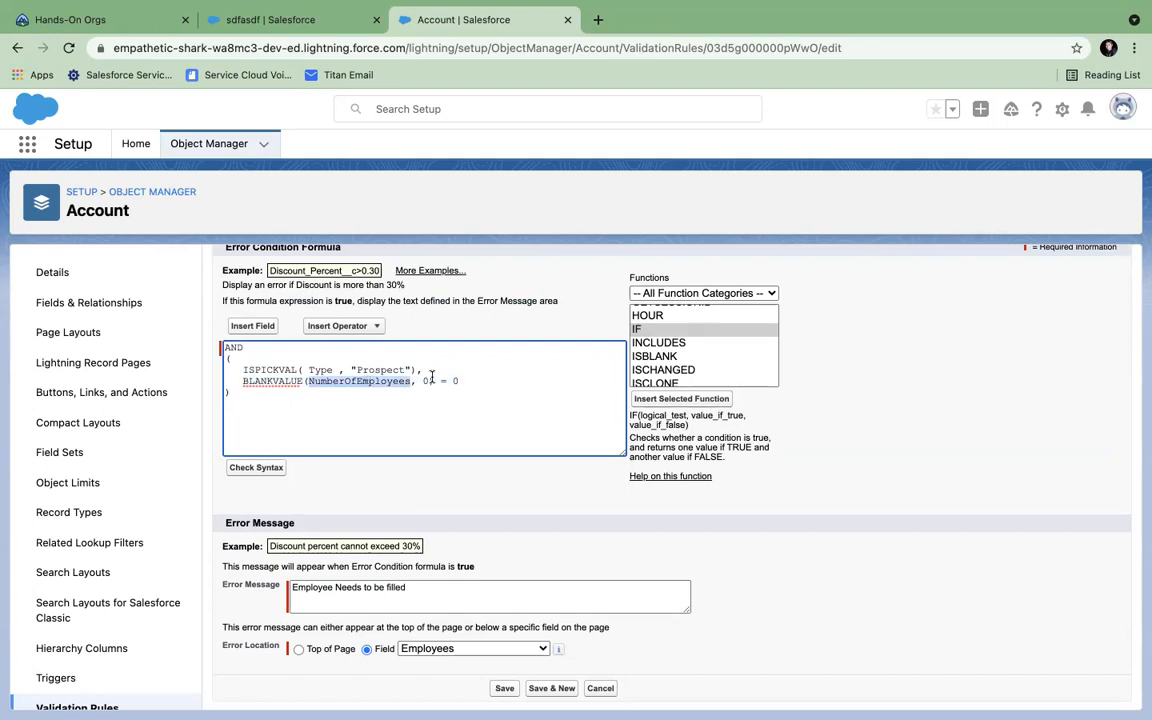
pyautogui.click(428, 382)
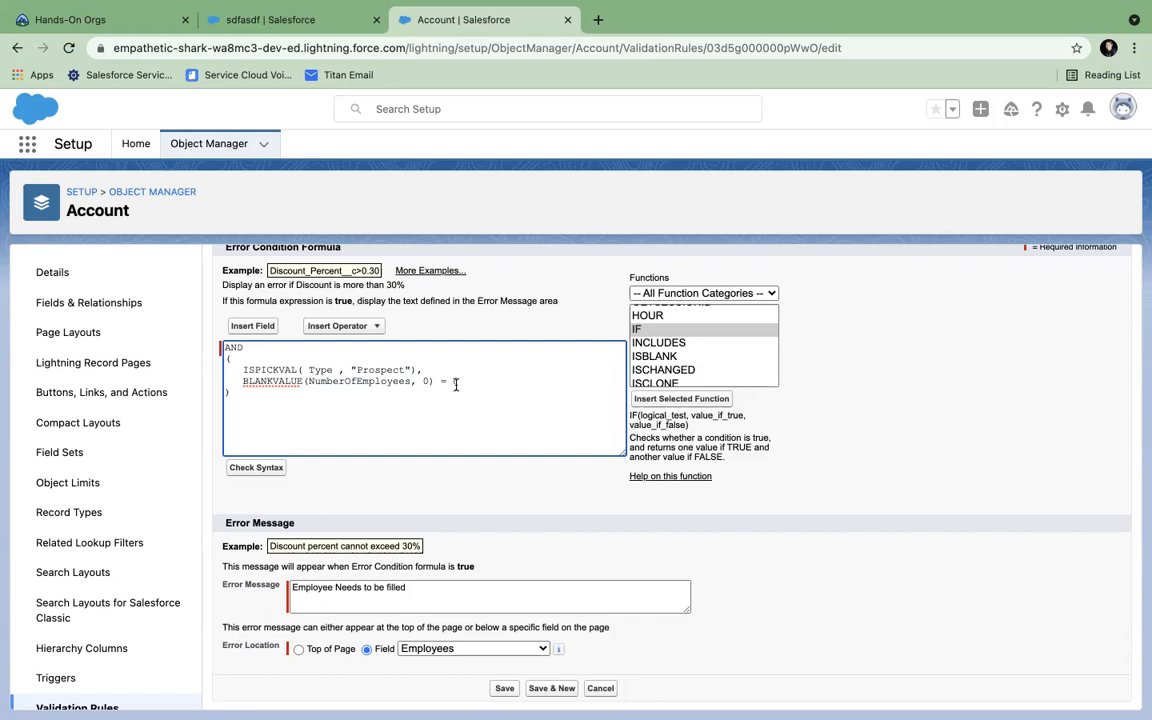
pyautogui.moveTo(462, 382); pyautogui.dragTo(261, 370)
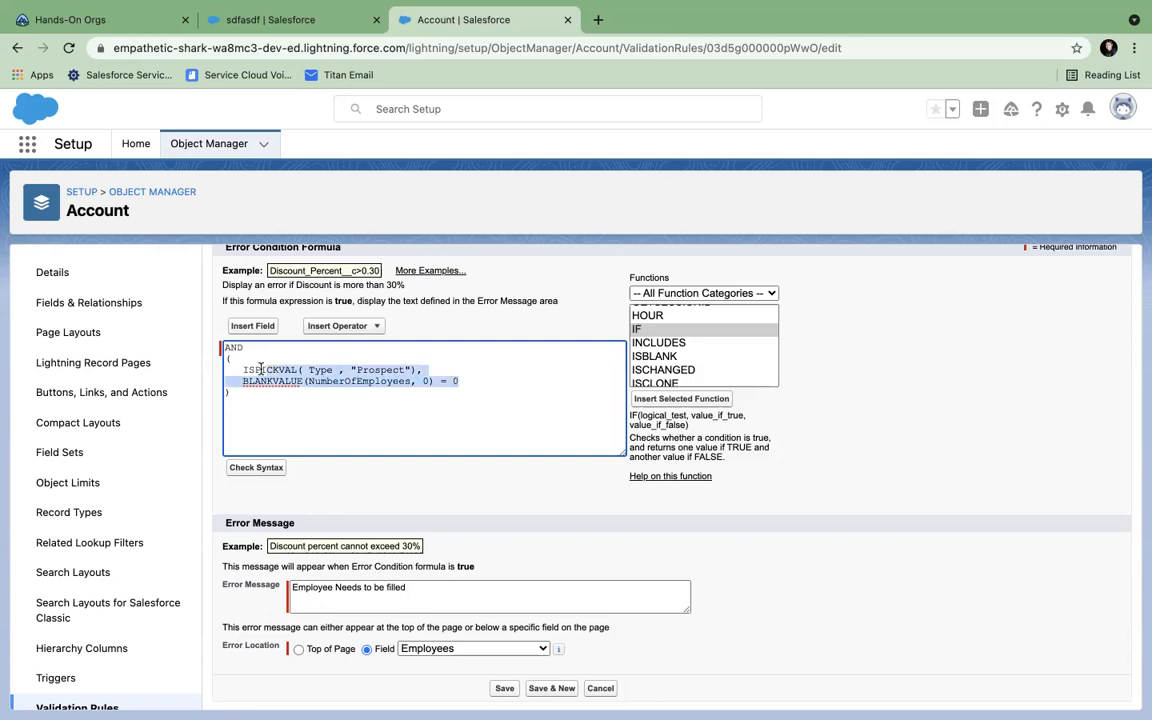
pyautogui.click(245, 370)
pyautogui.doubleClick(382, 378)
pyautogui.click(279, 382)
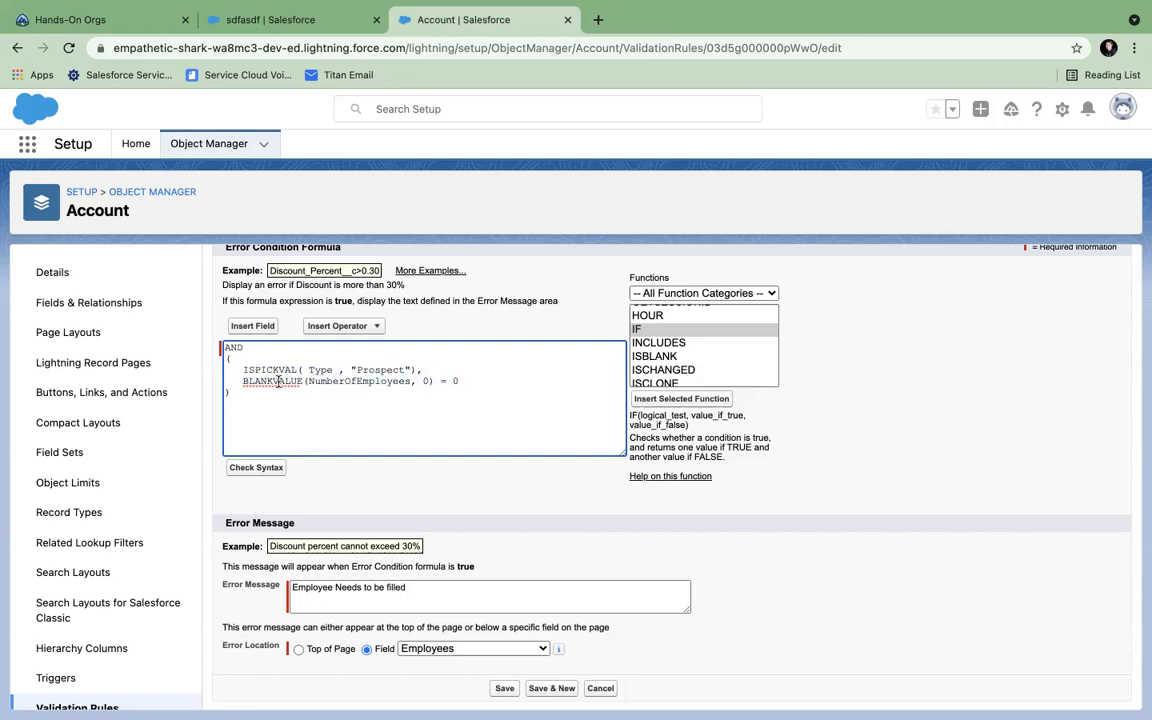
pyautogui.click(461, 381)
# - Save the validation rule, switch to the open sdfasdf account record and reload it
pyautogui.click(504, 688)
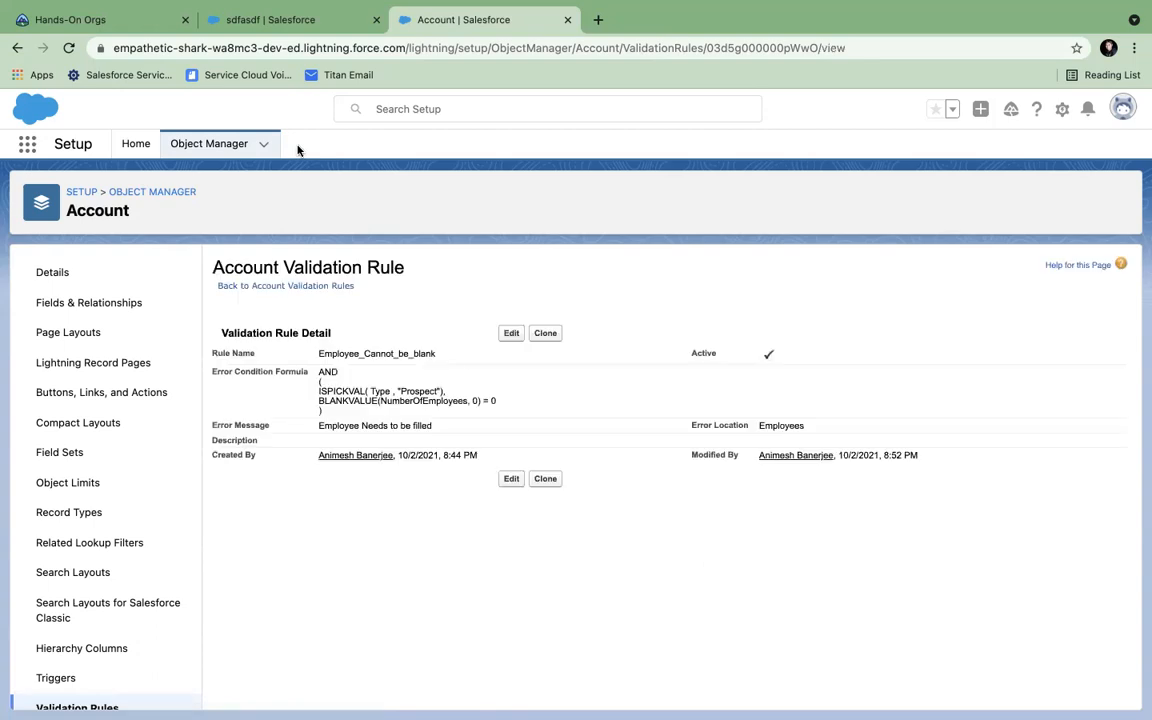
pyautogui.click(296, 30)
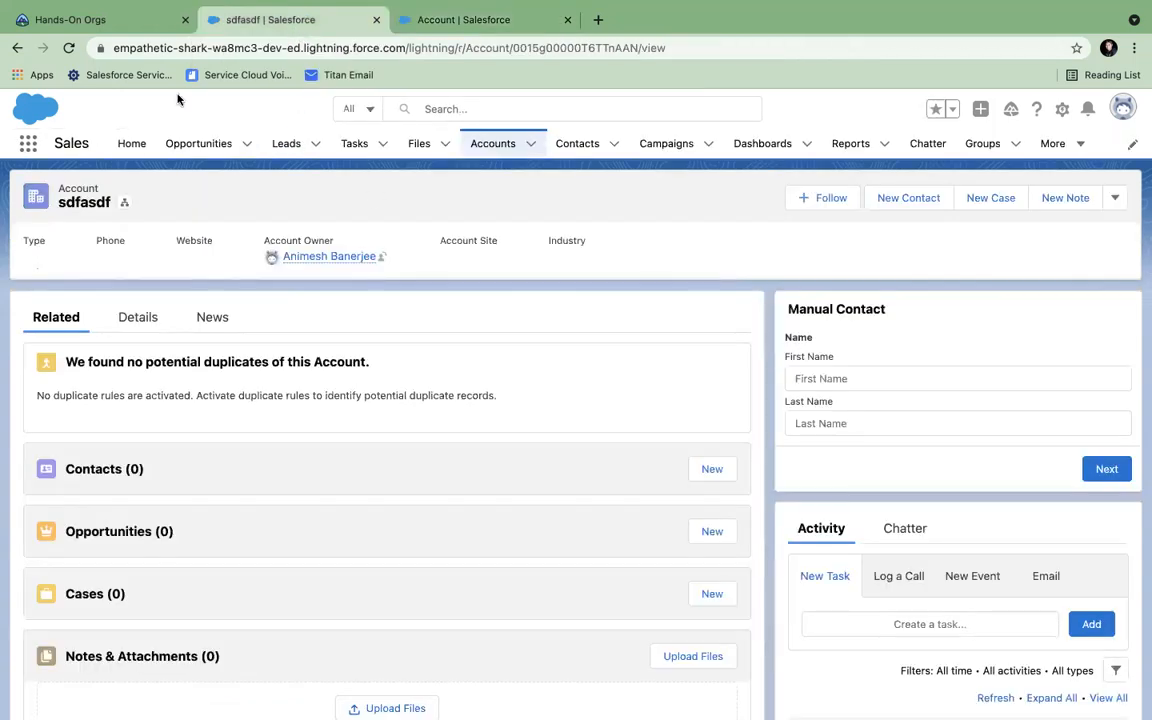
pyautogui.click(68, 47)
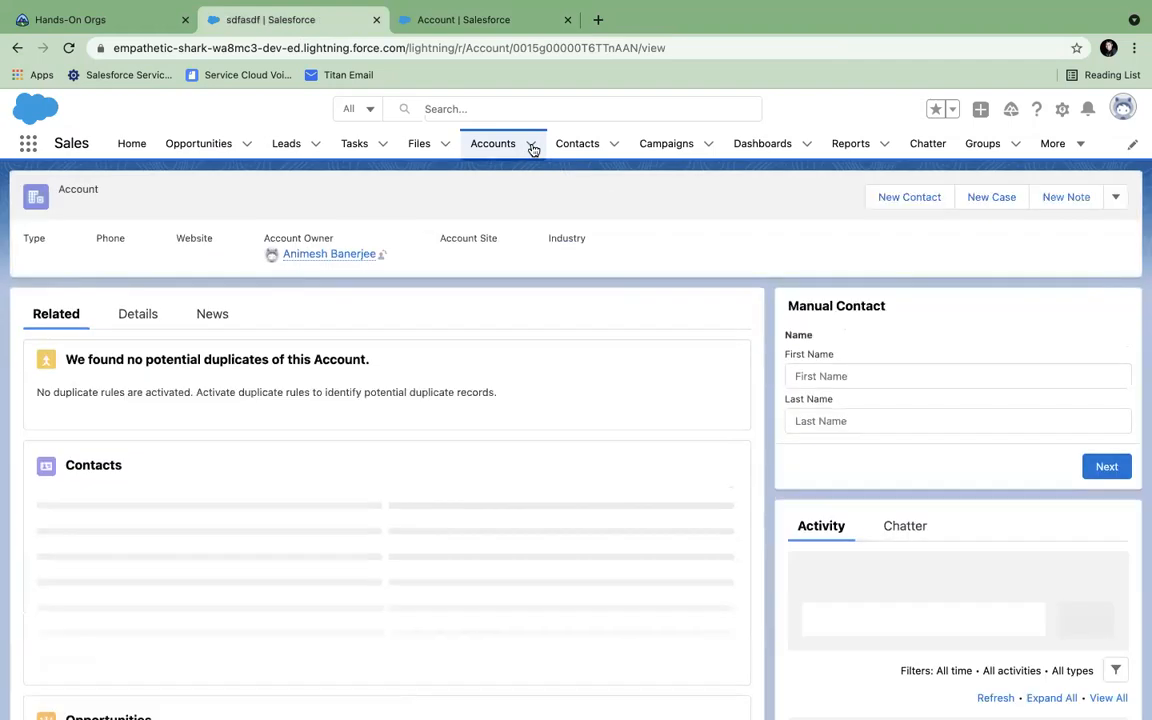
# - Start a new account with the name adsfads, annual revenue 2341 and MyId sfasdf
pyautogui.click(533, 148)
pyautogui.click(507, 176)
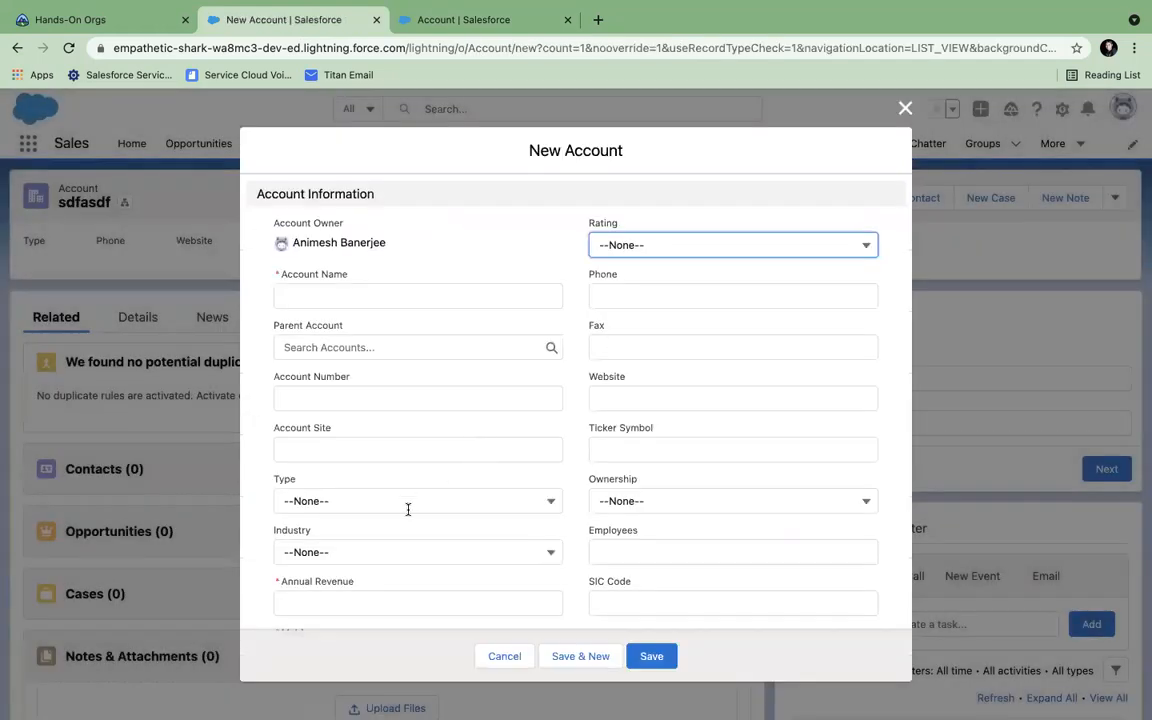
pyautogui.click(365, 291)
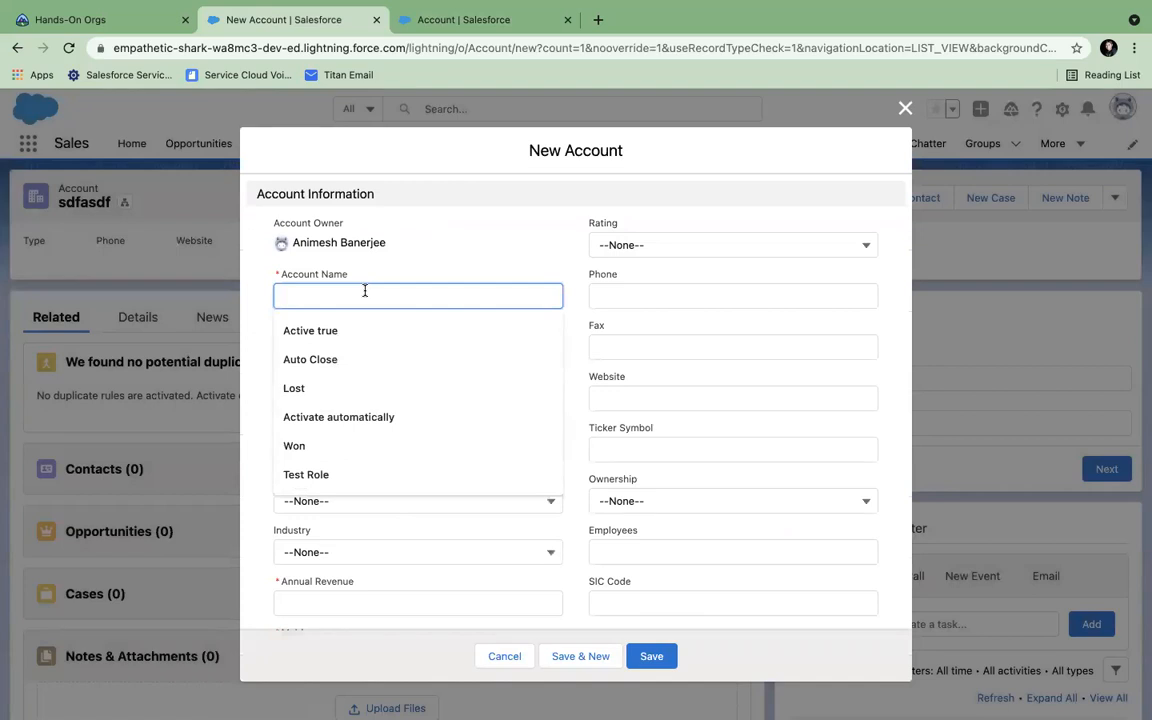
pyautogui.write('adsfads')
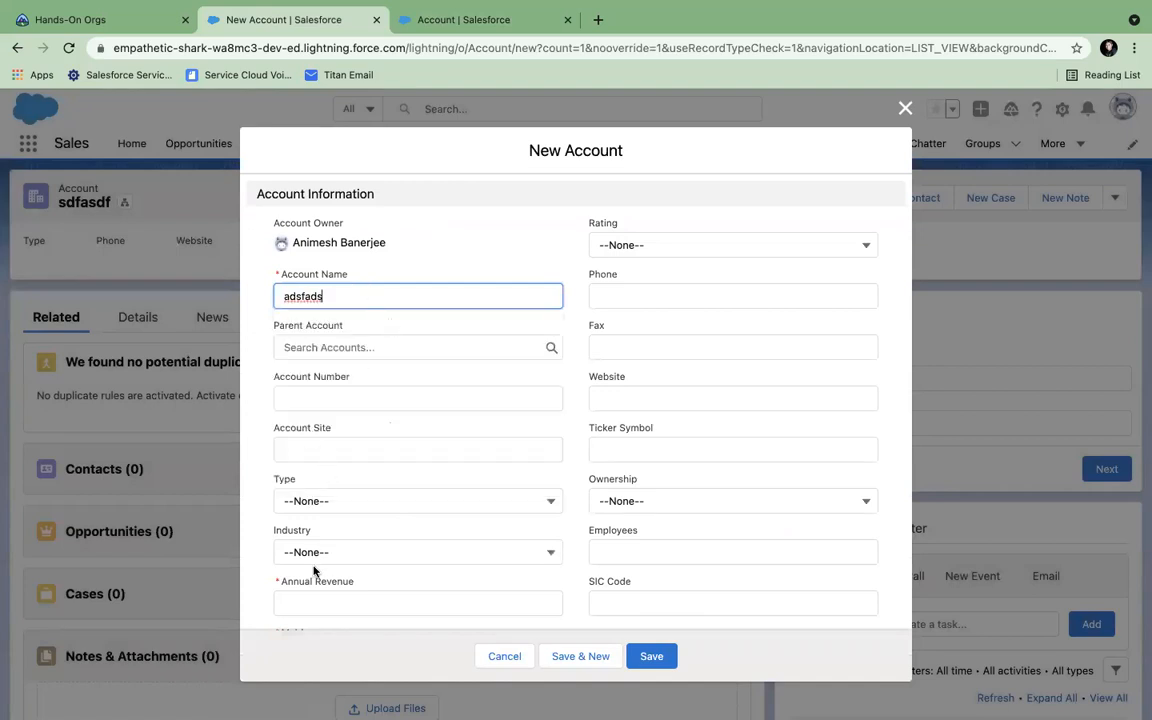
pyautogui.scroll(-2, 314, 578)
pyautogui.click(306, 514)
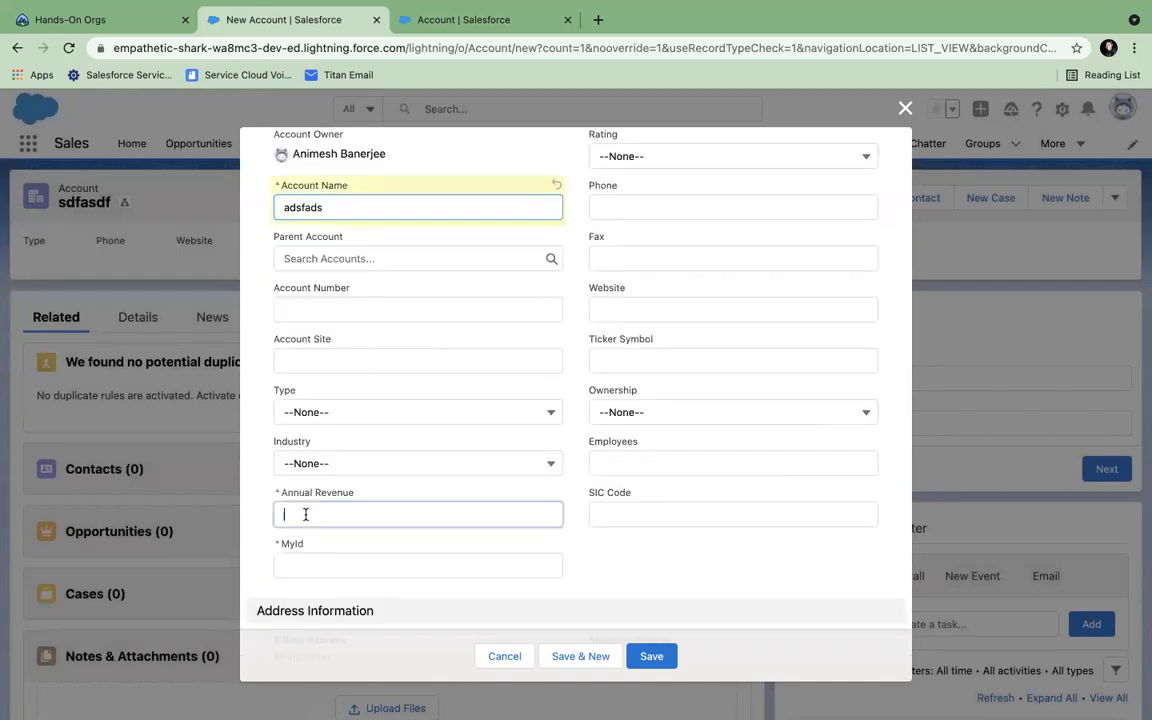
pyautogui.write('2341')
pyautogui.click(303, 558)
pyautogui.write('sfasdf')
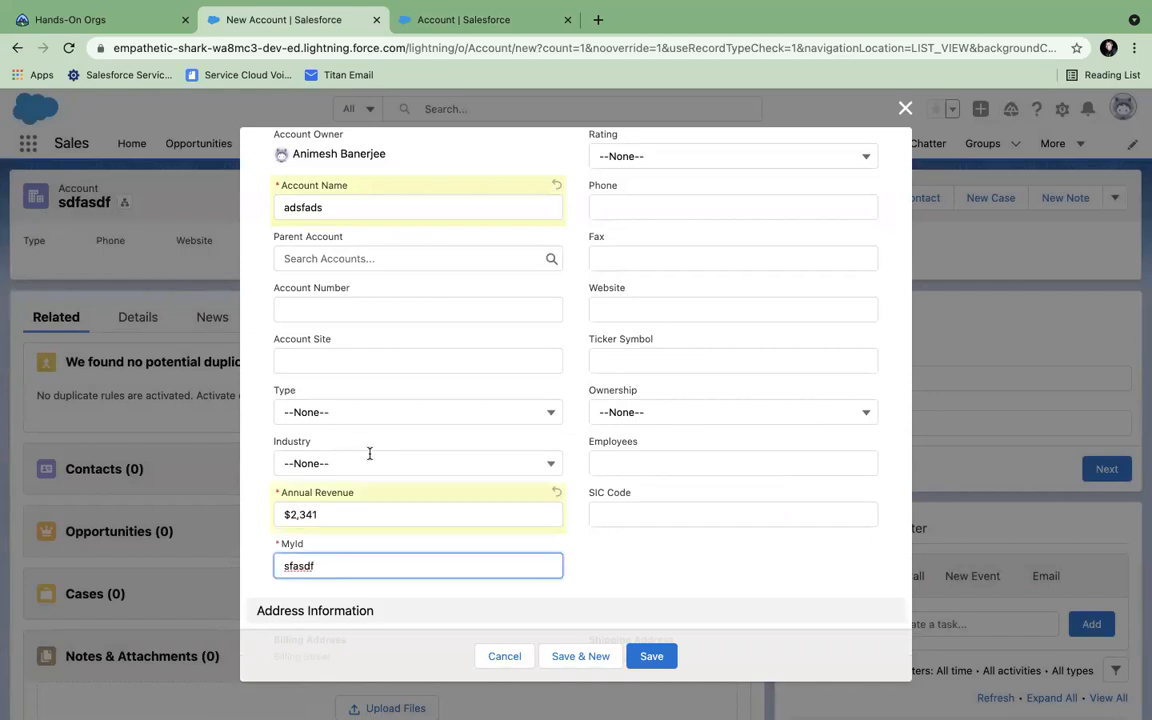
# - Set the account's Type to Customer - Direct, save it with Employees left blank and dismiss the notification
pyautogui.click(339, 412)
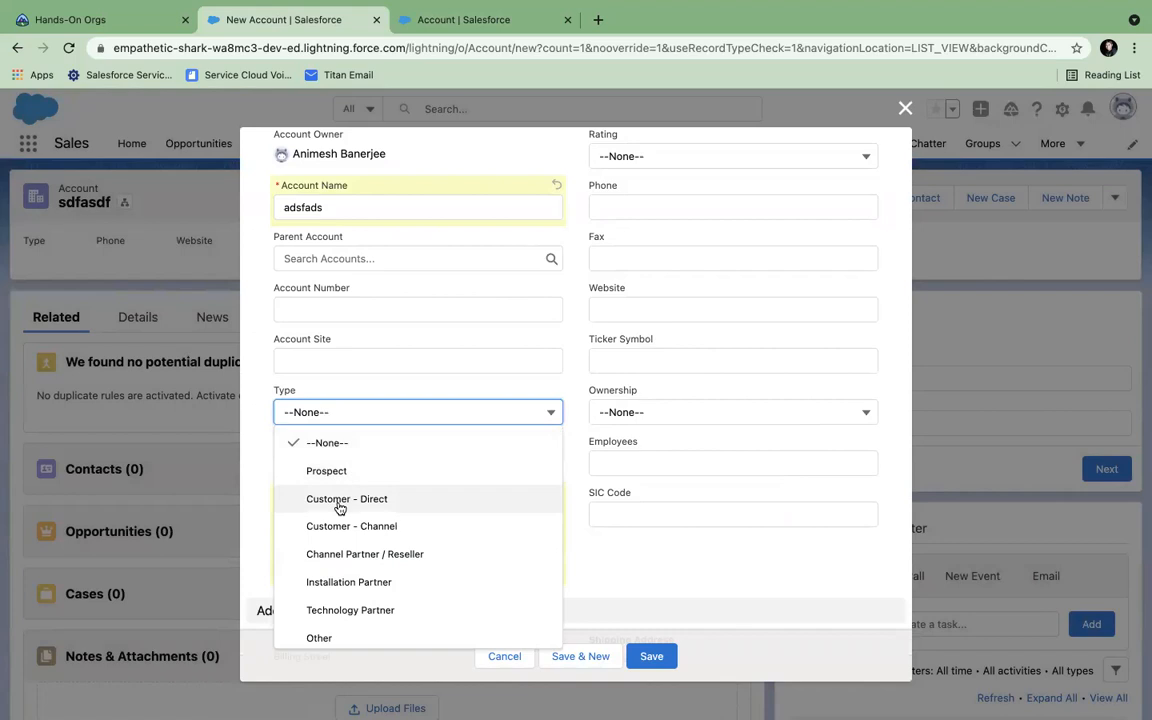
pyautogui.click(337, 498)
pyautogui.click(657, 658)
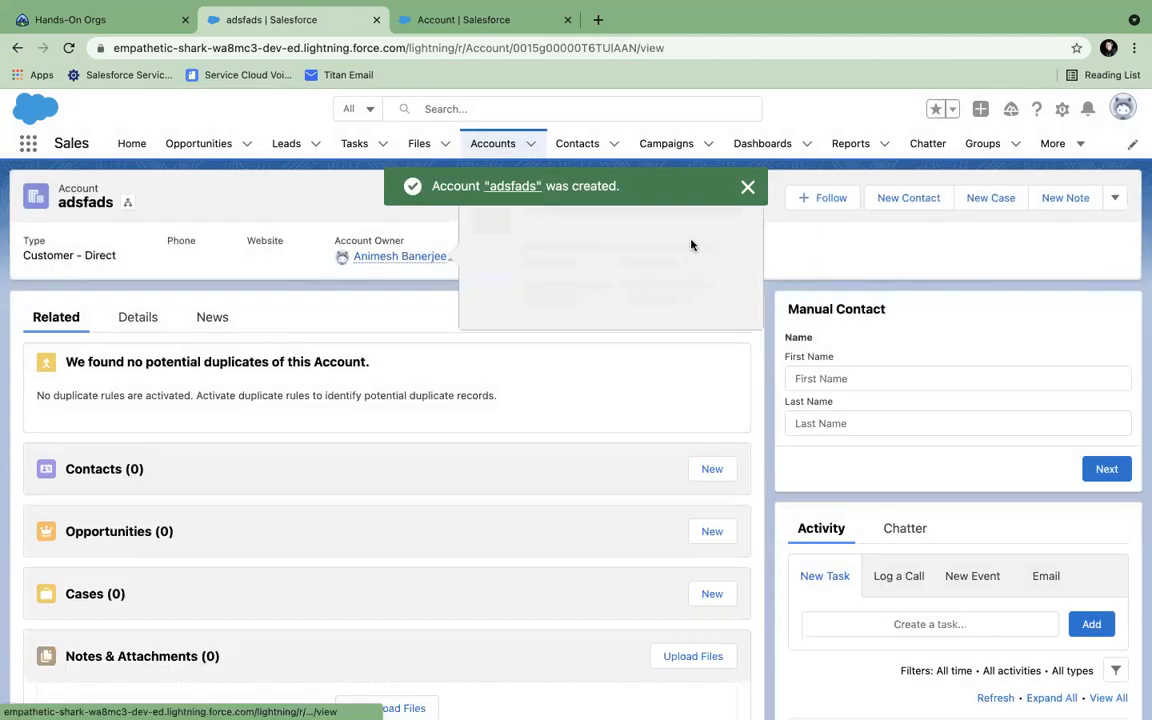
pyautogui.click(749, 193)
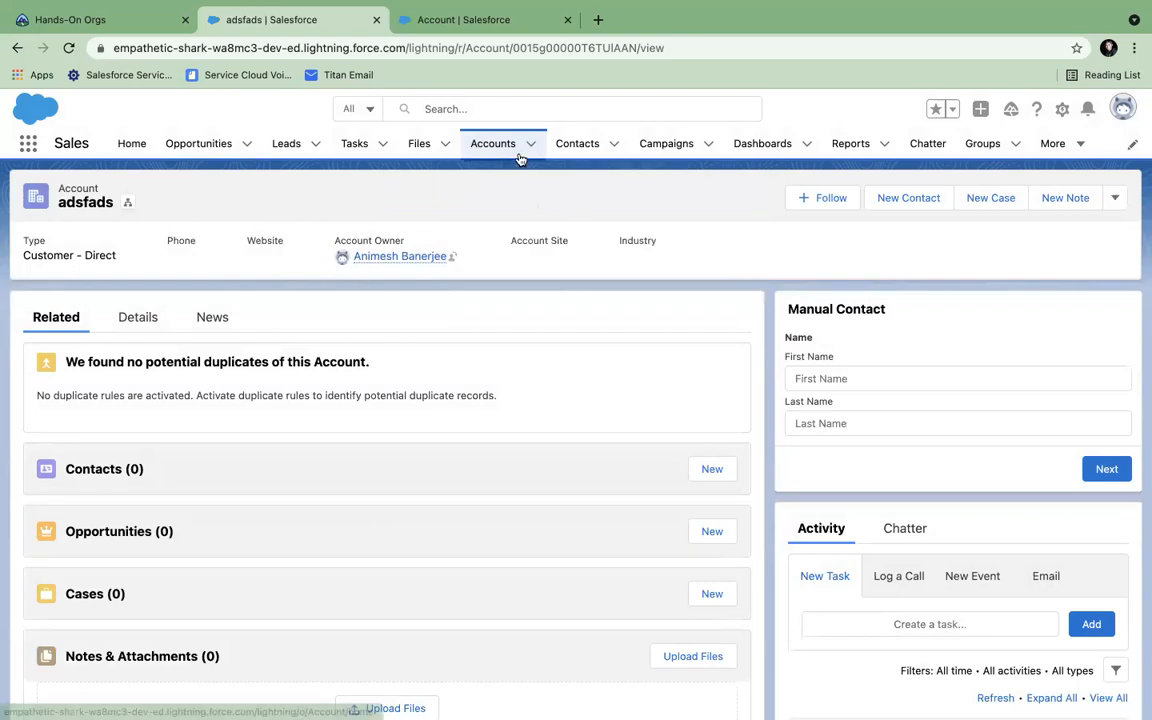
# - Start another new account with the name sdfasdf, annual revenue 12421 and MyId 124214
pyautogui.click(530, 147)
pyautogui.click(515, 175)
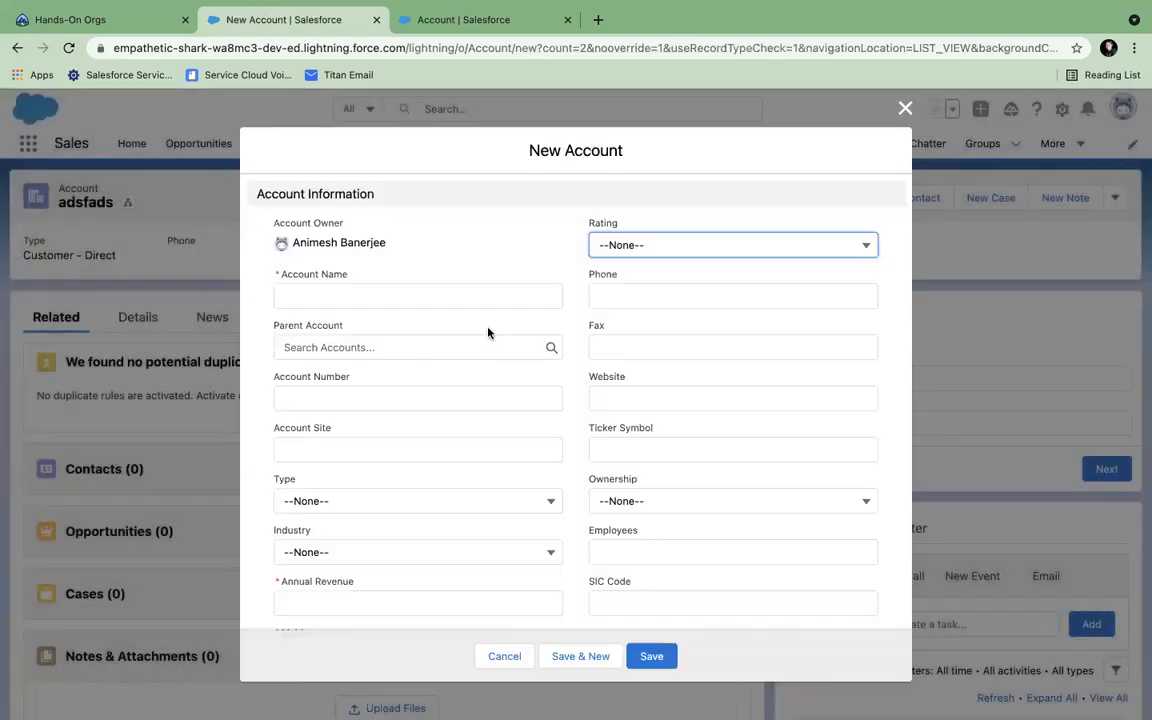
pyautogui.click(337, 296)
pyautogui.write('sdfasdf')
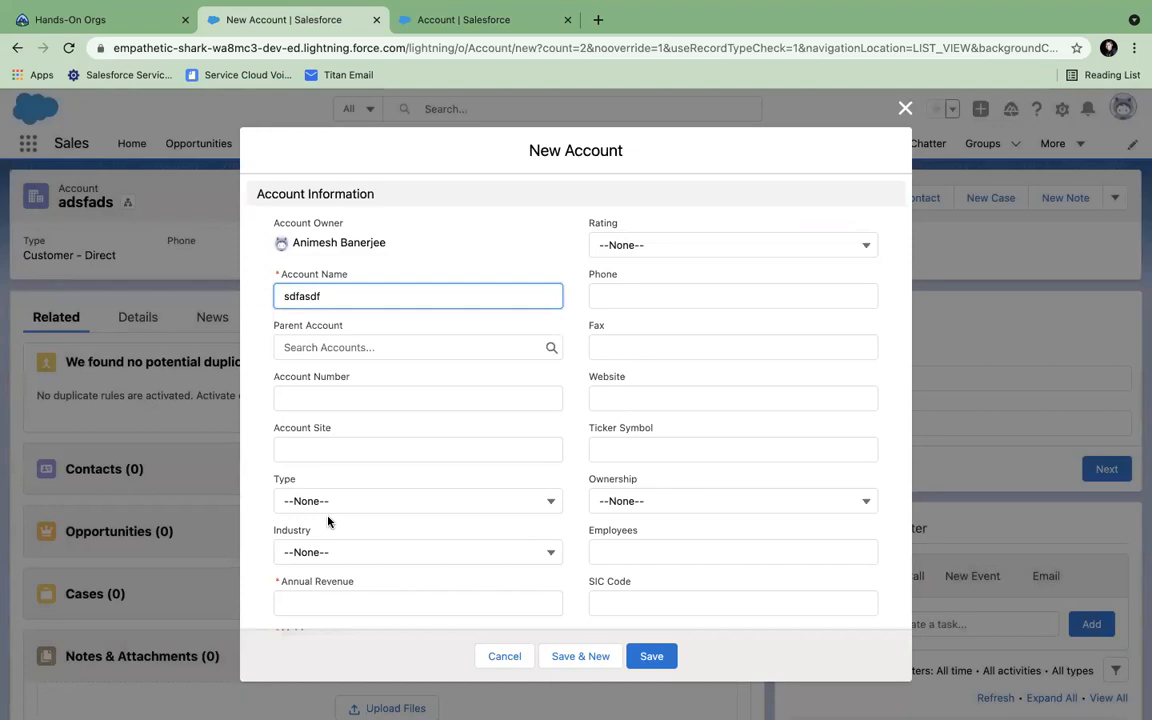
pyautogui.click(288, 599)
pyautogui.write('12421')
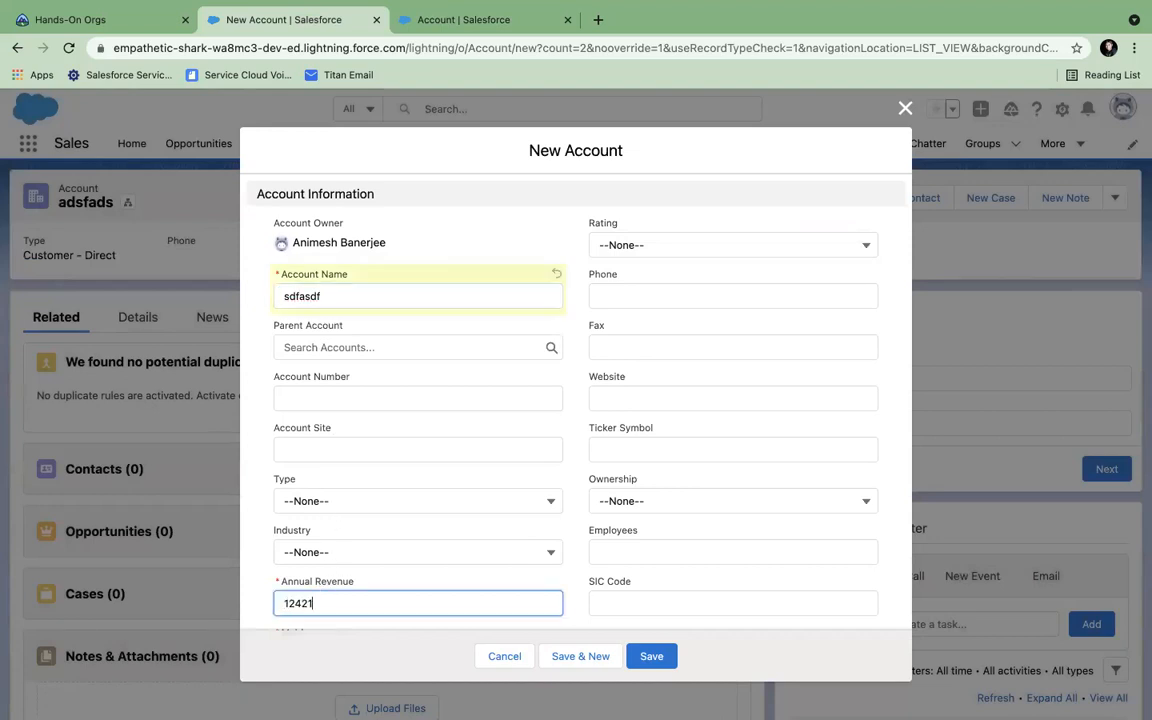
pyautogui.scroll(-1, 300, 598)
pyautogui.click(300, 599)
pyautogui.write('124214')
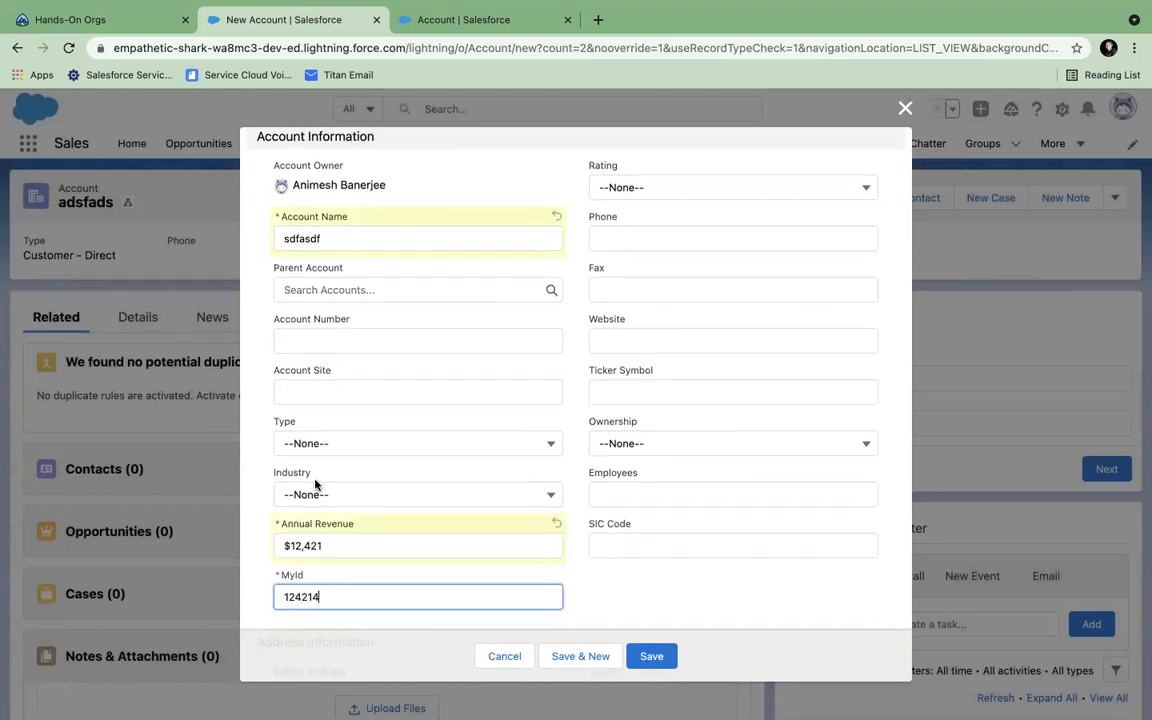
# - Set the new account's Type to Prospect and try to save it with Employees left blank
pyautogui.click(318, 444)
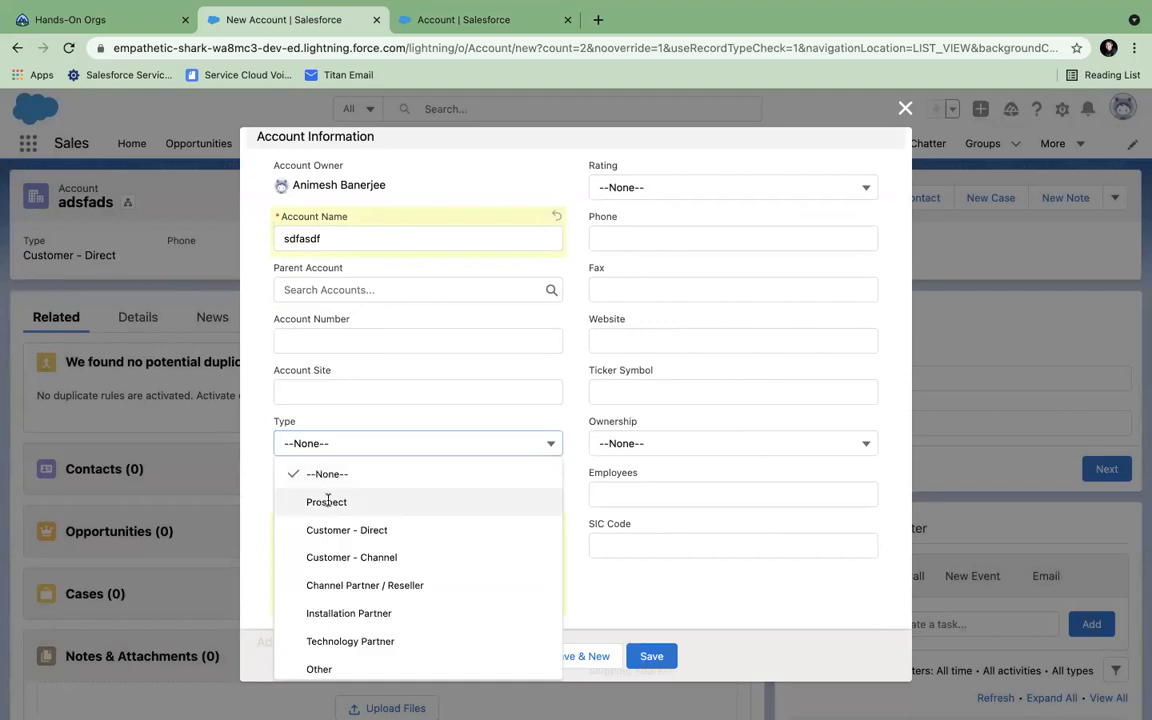
pyautogui.click(293, 500)
pyautogui.click(655, 656)
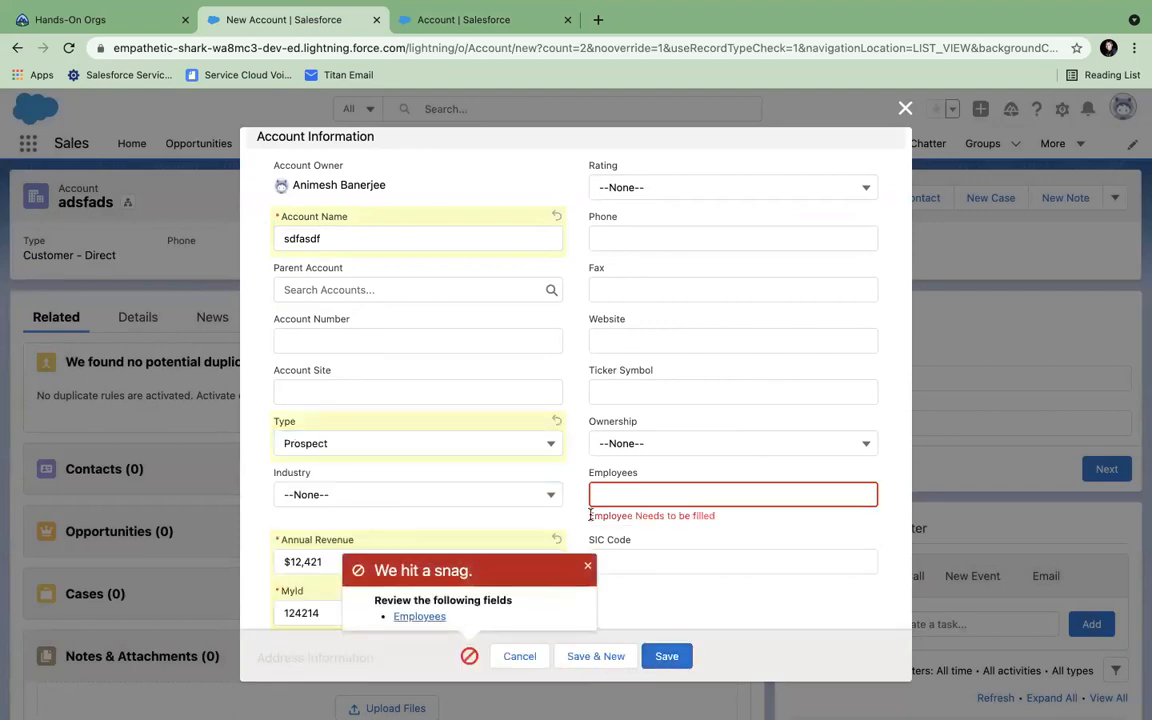
# - Set Employees to 32 and save the Prospect account
pyautogui.click(622, 493)
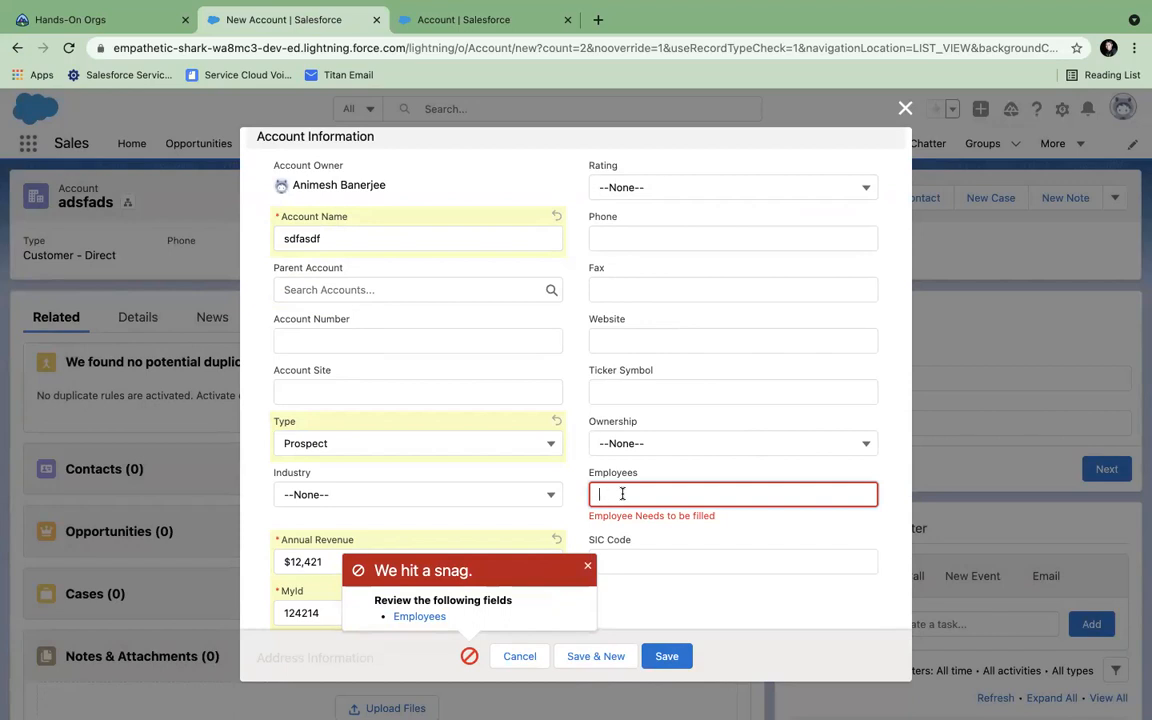
pyautogui.write('32')
pyautogui.click(662, 658)
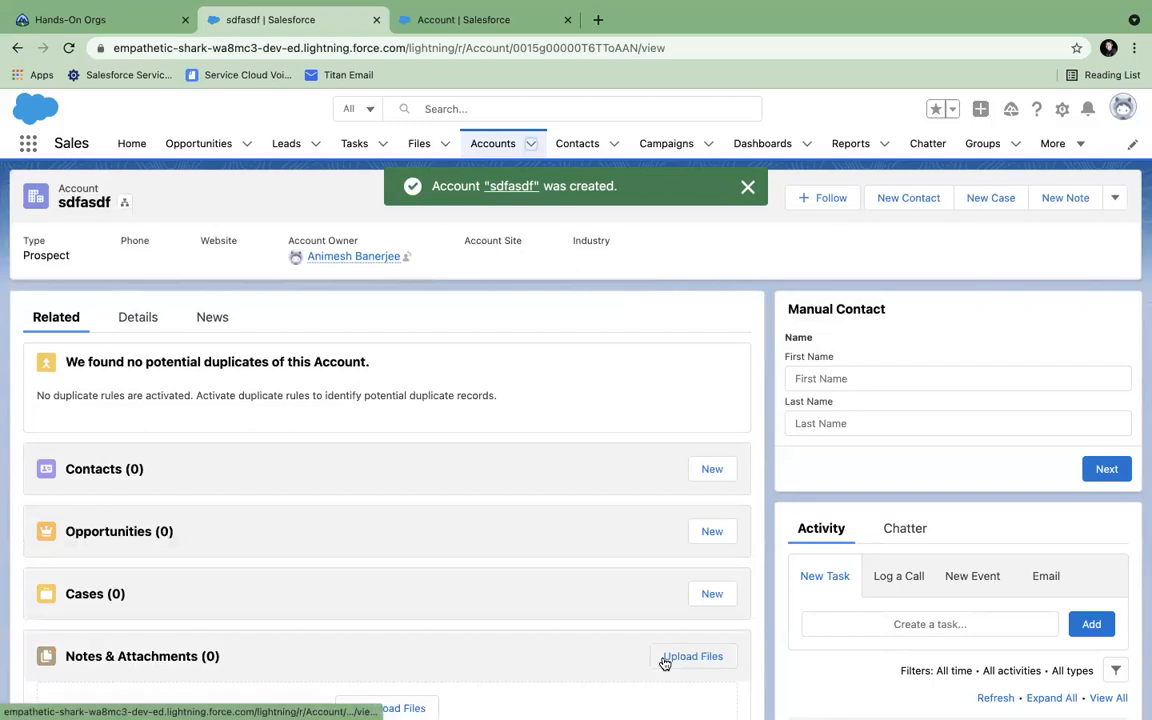
# - Open the Employee_Cannot_be_blank validation rule for editing, try || after the ISPICKVAL test and restore the comma
pyautogui.click(395, 22)
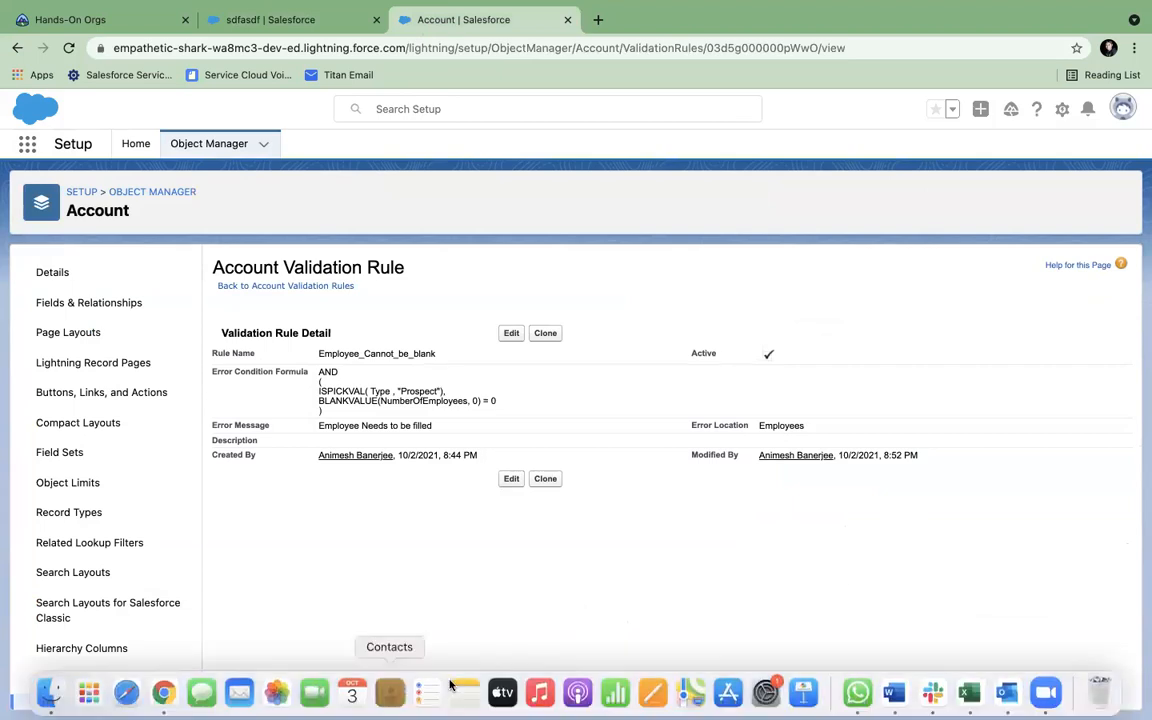
pyautogui.moveTo(803, 693)
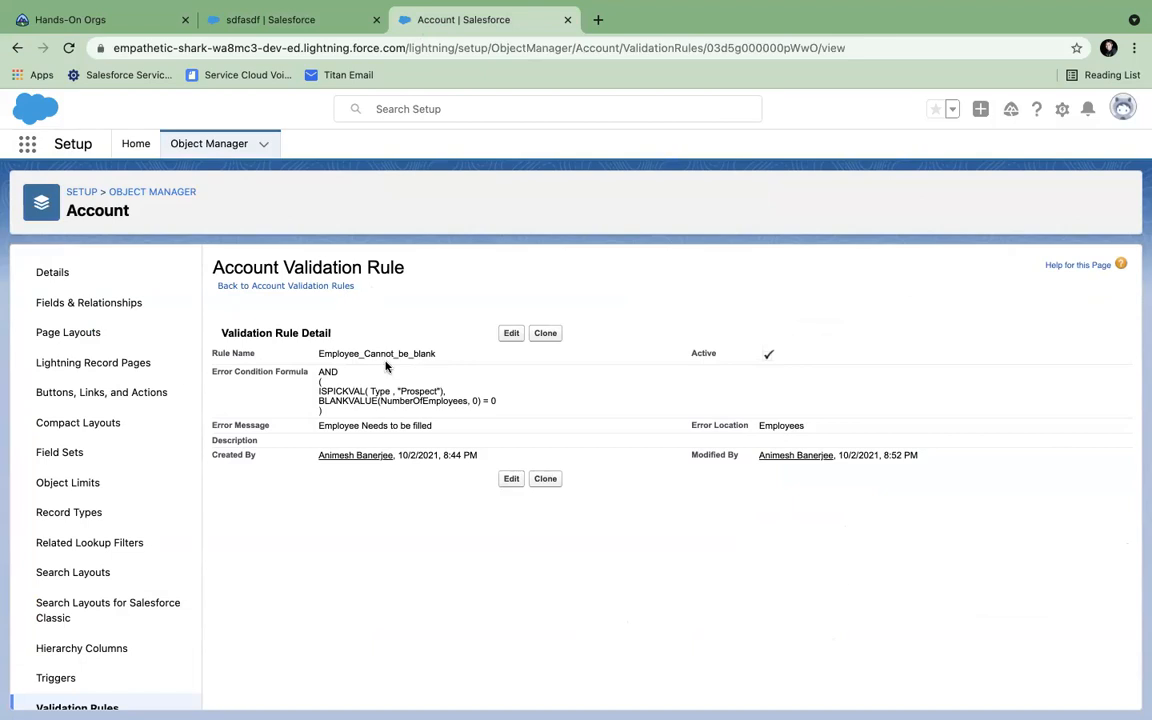
pyautogui.click(510, 334)
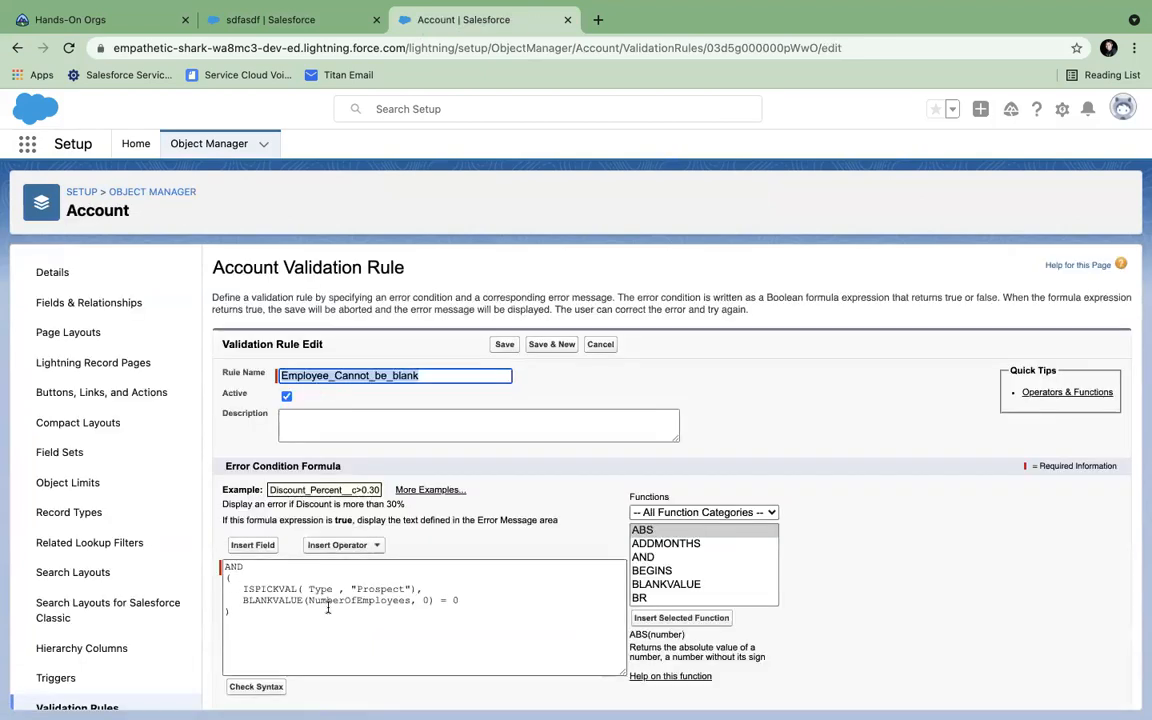
pyautogui.click(427, 589)
pyautogui.press('BackSpace')
pyautogui.press('BackSpace')
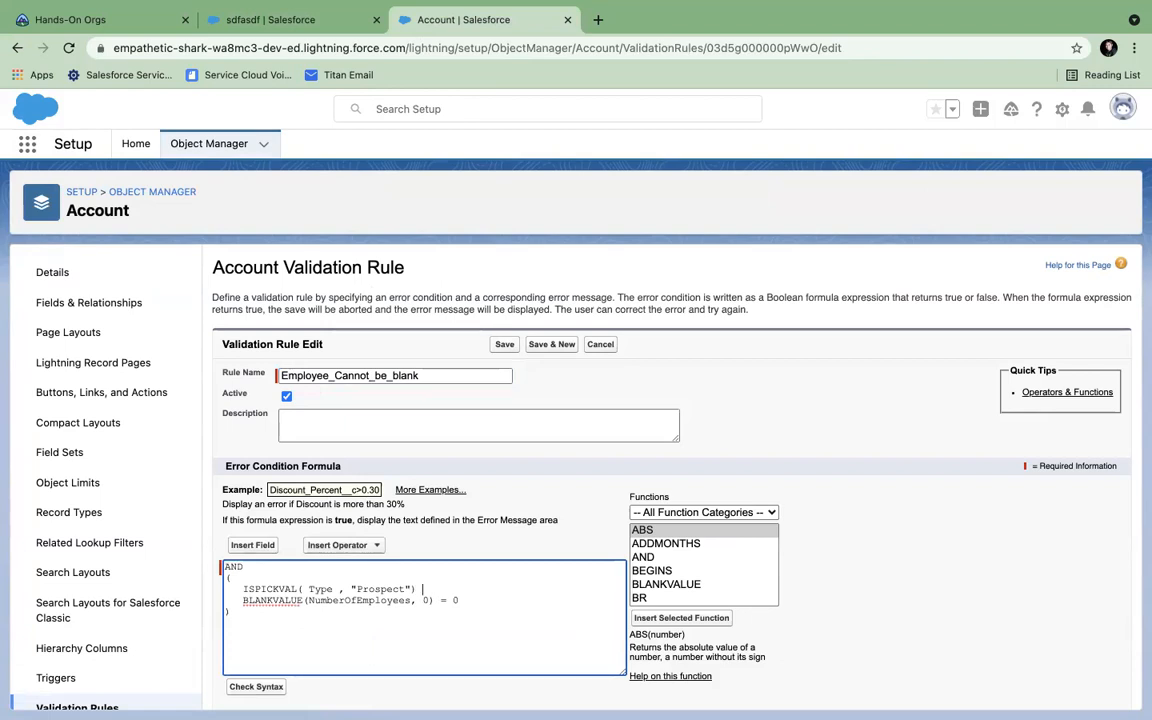
pyautogui.write('||')
pyautogui.write(',')
# - Replace the AND function with OR in the error condition formula and highlight the BLANKVALUE condition
pyautogui.doubleClick(232, 566)
pyautogui.write('OR')
pyautogui.moveTo(240, 587)
pyautogui.mouseDown()
pyautogui.moveTo(466, 579)
pyautogui.moveTo(219, 619)
pyautogui.moveTo(242, 598)
pyautogui.mouseUp()
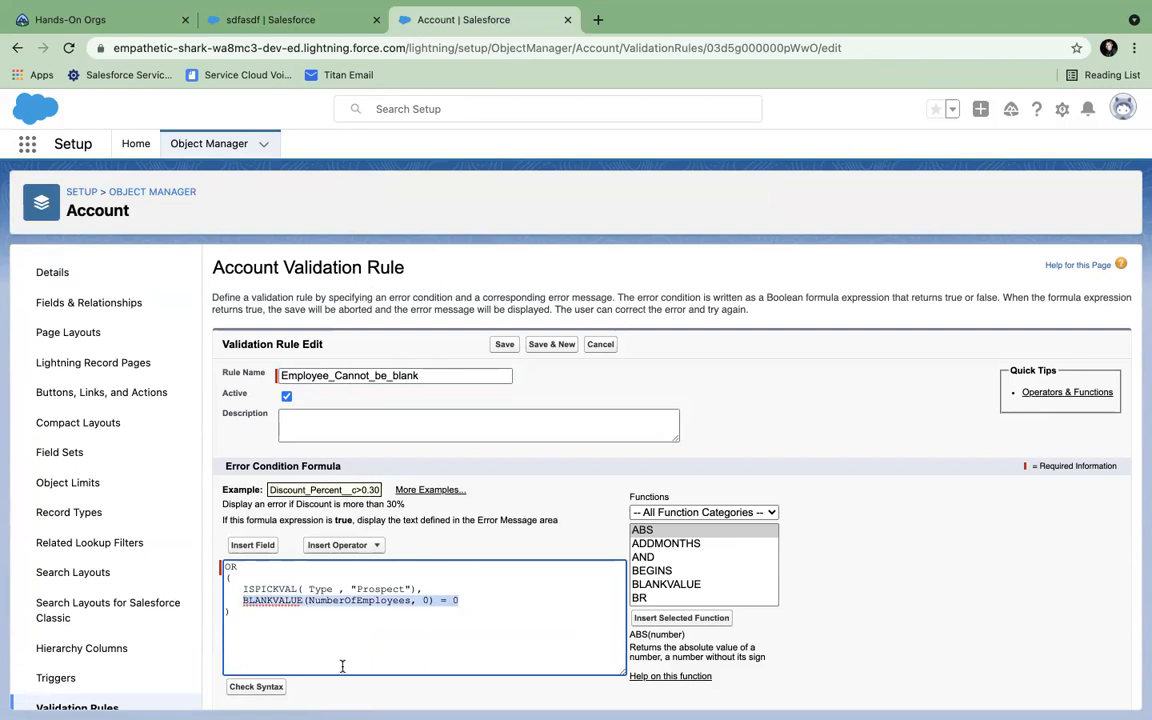
# - Change the formula's function back to AND and save the validation rule
pyautogui.click(228, 567)
pyautogui.write('AND')
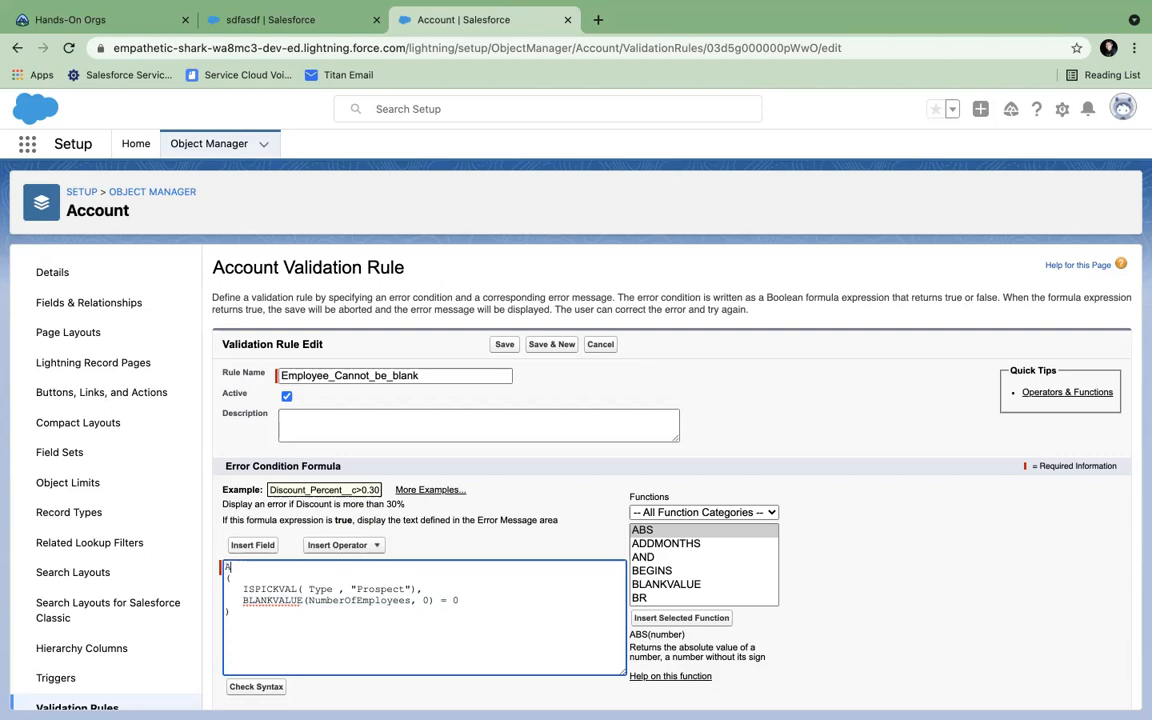
pyautogui.click(504, 344)
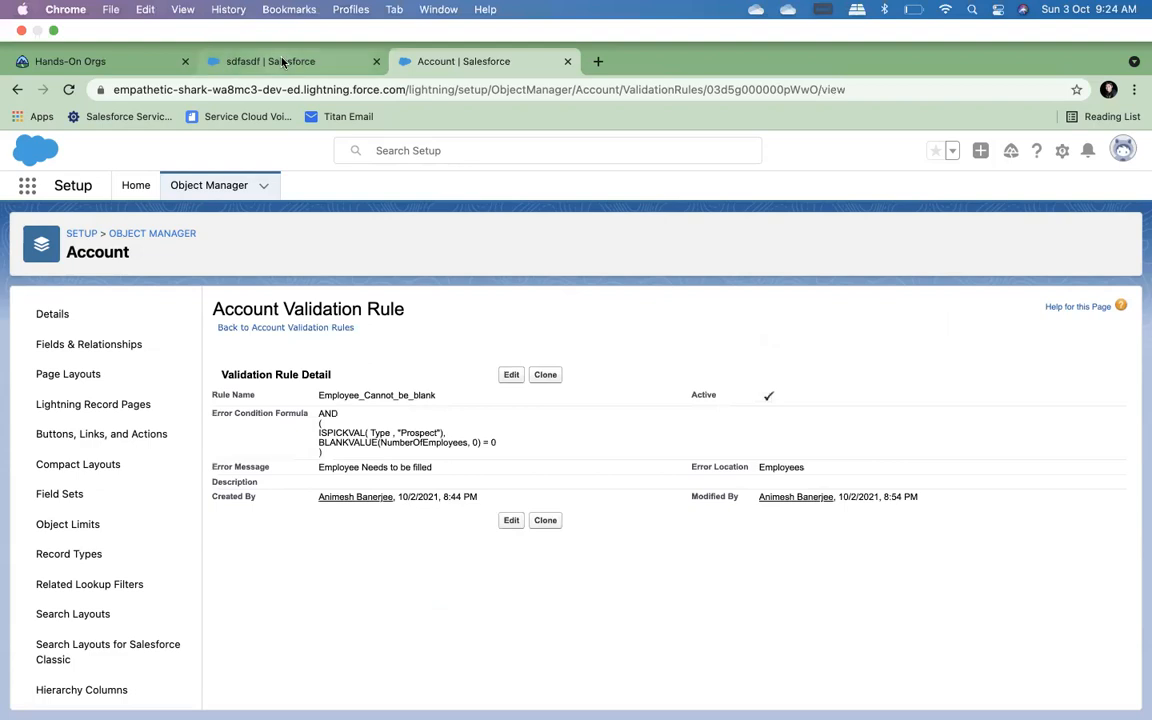
pyautogui.click(283, 62)
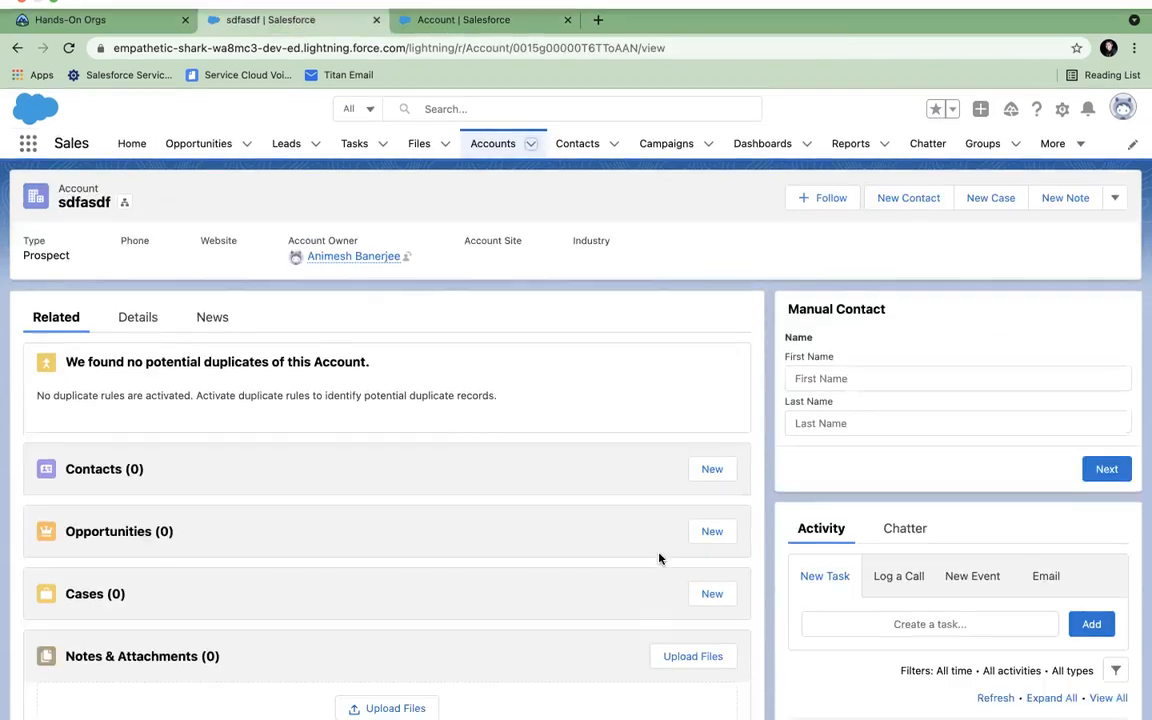
pyautogui.click(120, 20)
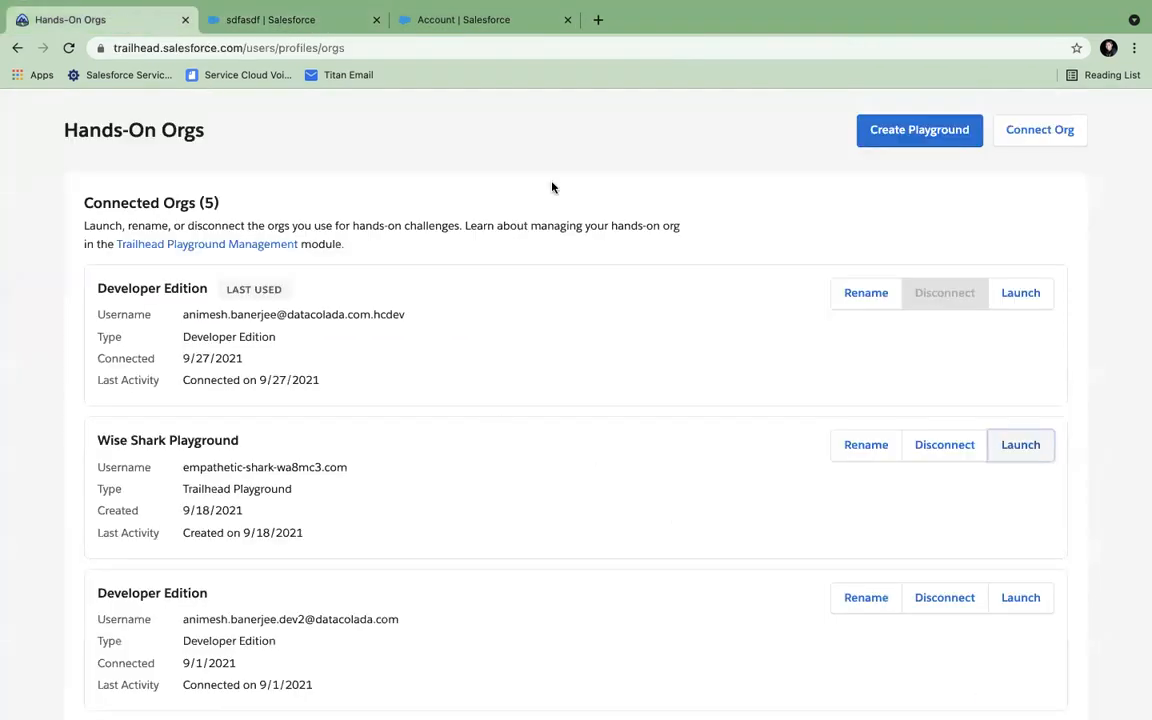
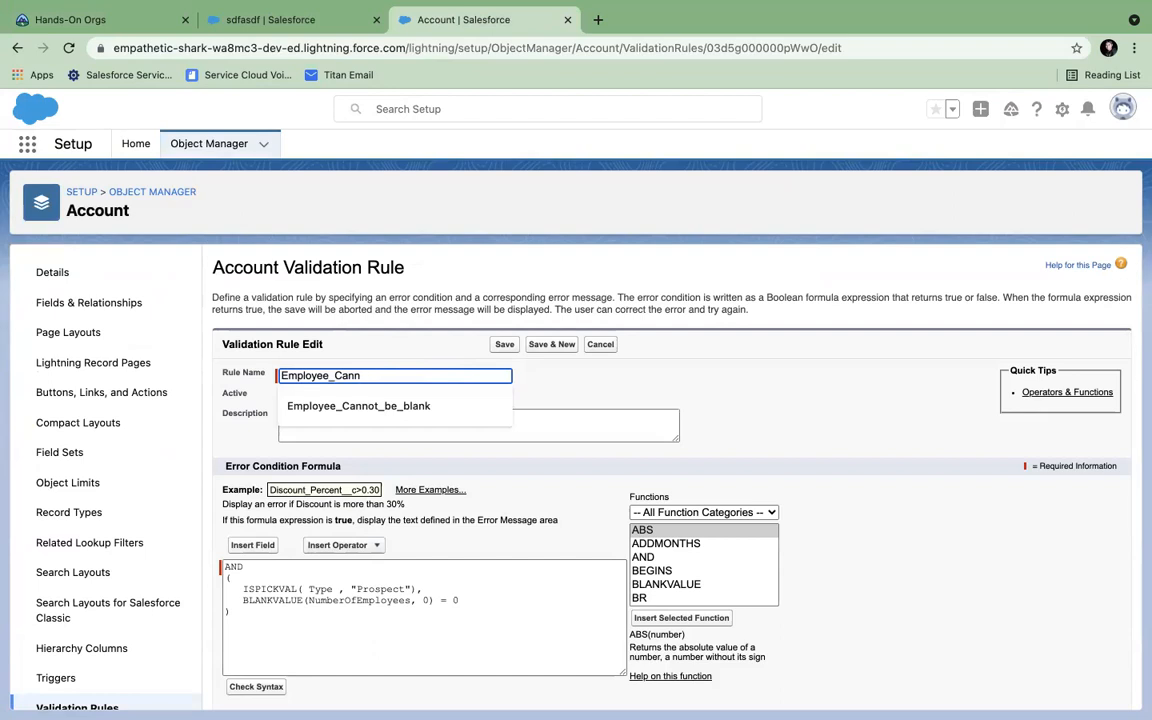
# - Rename the validation rule Employee_Should_be_between_10_to_100 and clear its error condition formula
pyautogui.write('Should ')
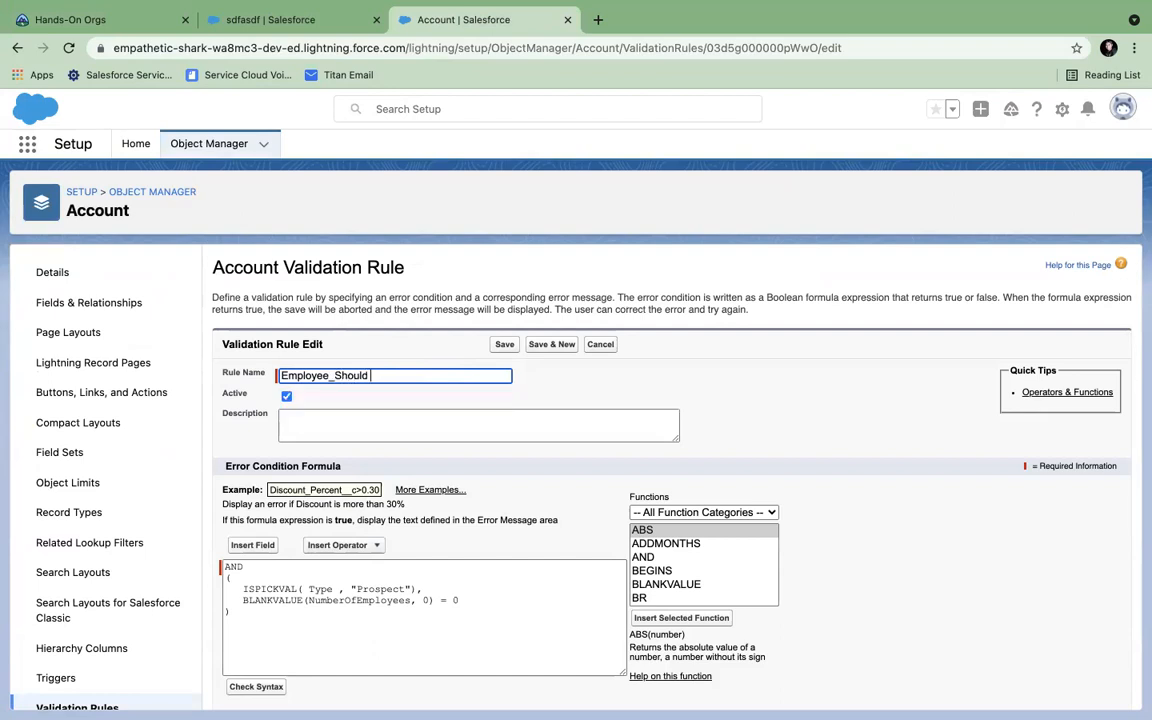
pyautogui.write('be between 10 to 100')
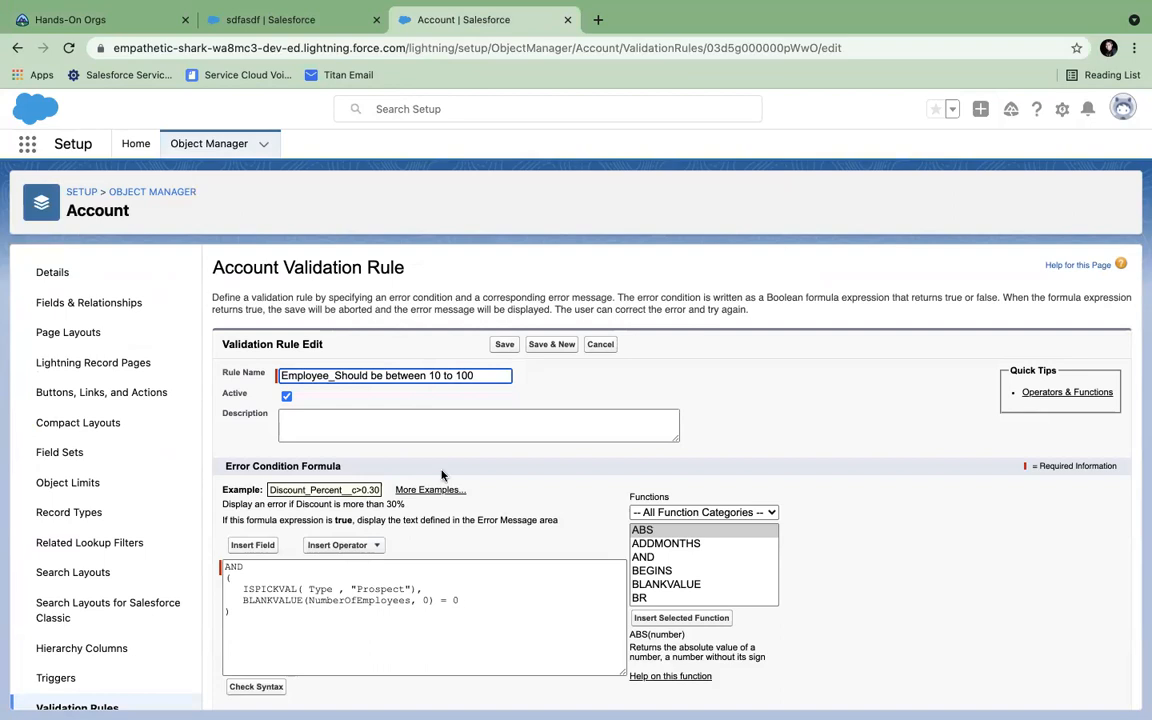
pyautogui.moveTo(232, 612); pyautogui.dragTo(198, 530)
pyautogui.press('BackSpace')
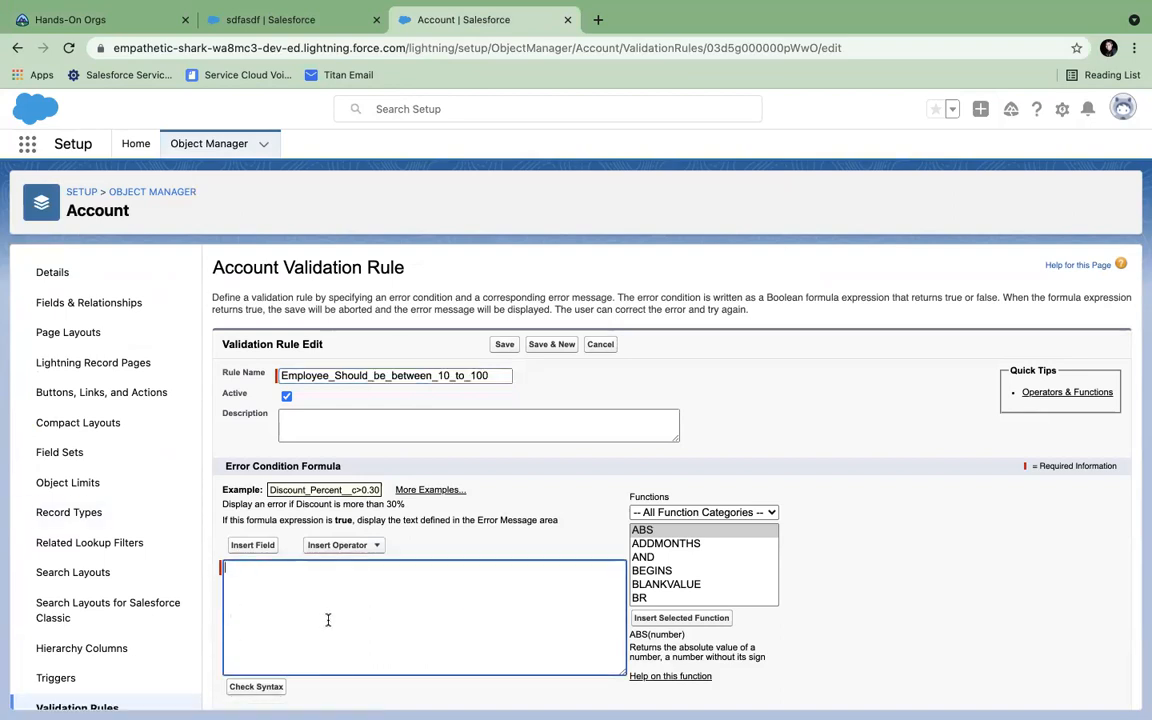
# - Build the first formula condition NumberOfEmployees < 10 by inserting the Account Employees field and the Less Than operator
pyautogui.scroll(-1, 327, 617)
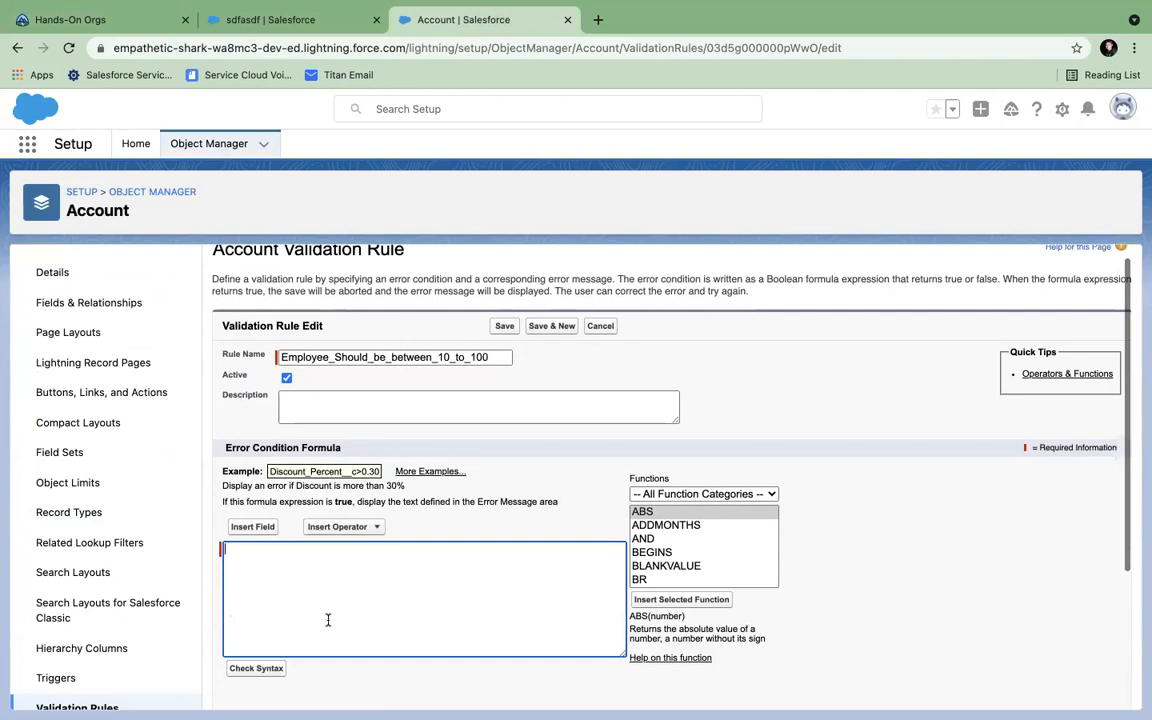
pyautogui.click(253, 526)
pyautogui.scroll(-10, 525, 464)
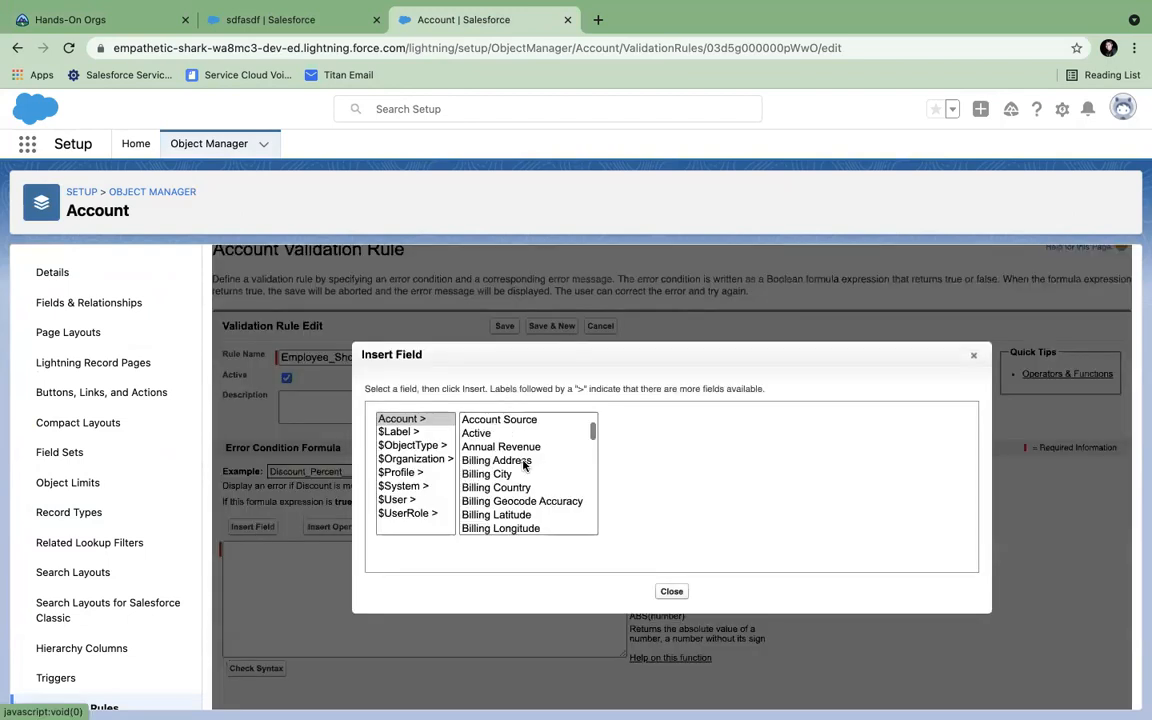
pyautogui.scroll(-1, 525, 464)
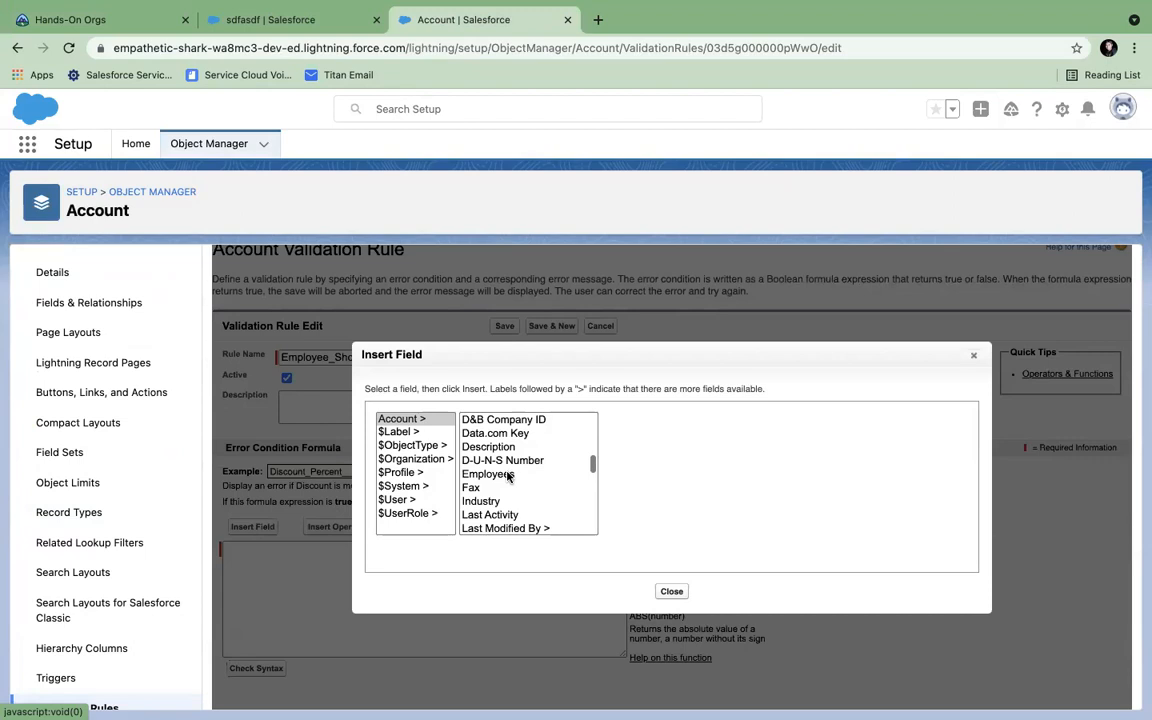
pyautogui.click(509, 472)
pyautogui.click(677, 510)
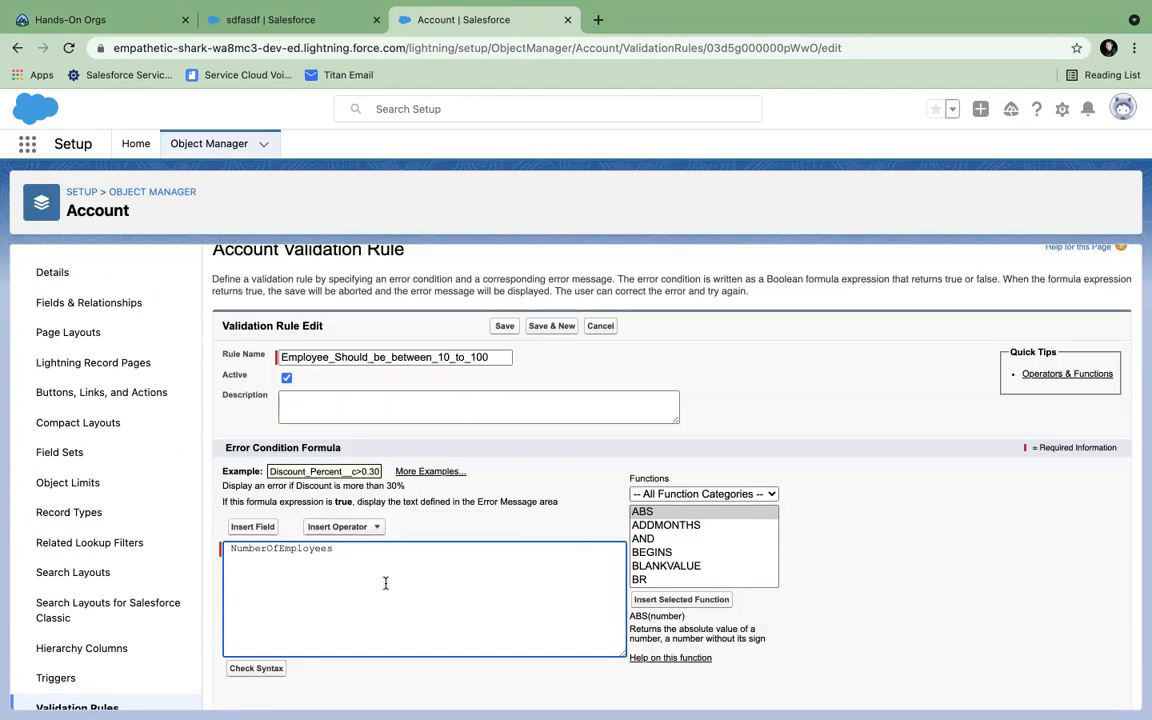
pyautogui.write('<=')
pyautogui.click(375, 527)
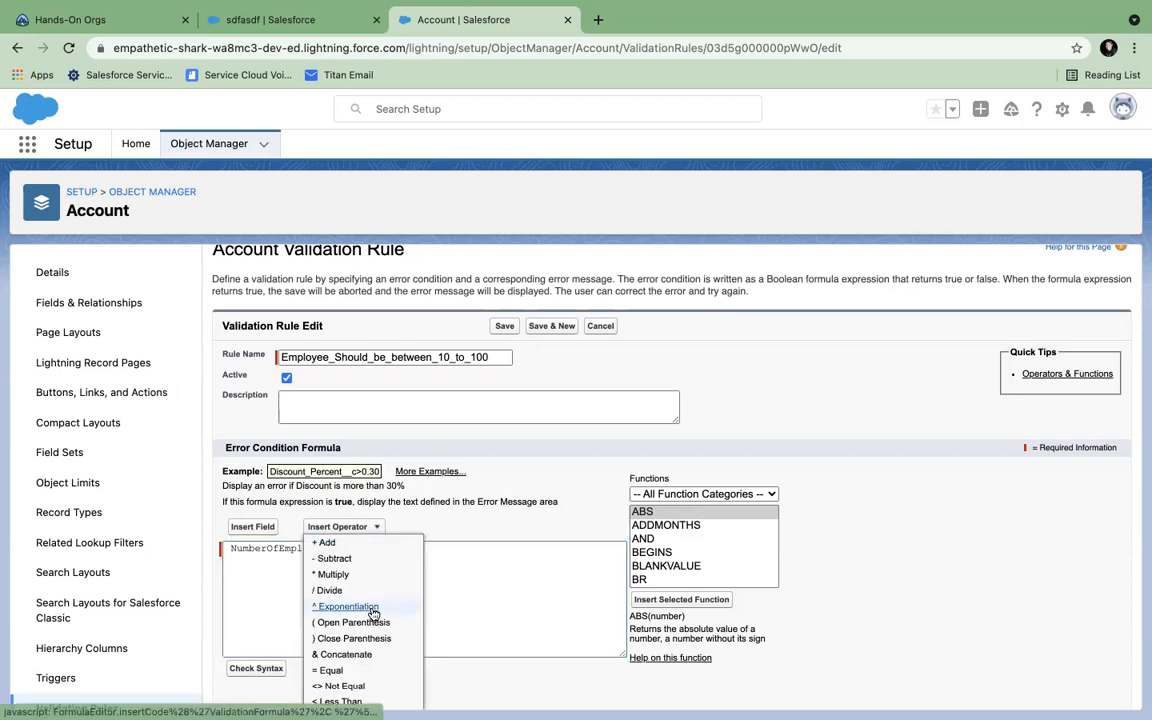
pyautogui.scroll(-2, 373, 610)
pyautogui.click(329, 594)
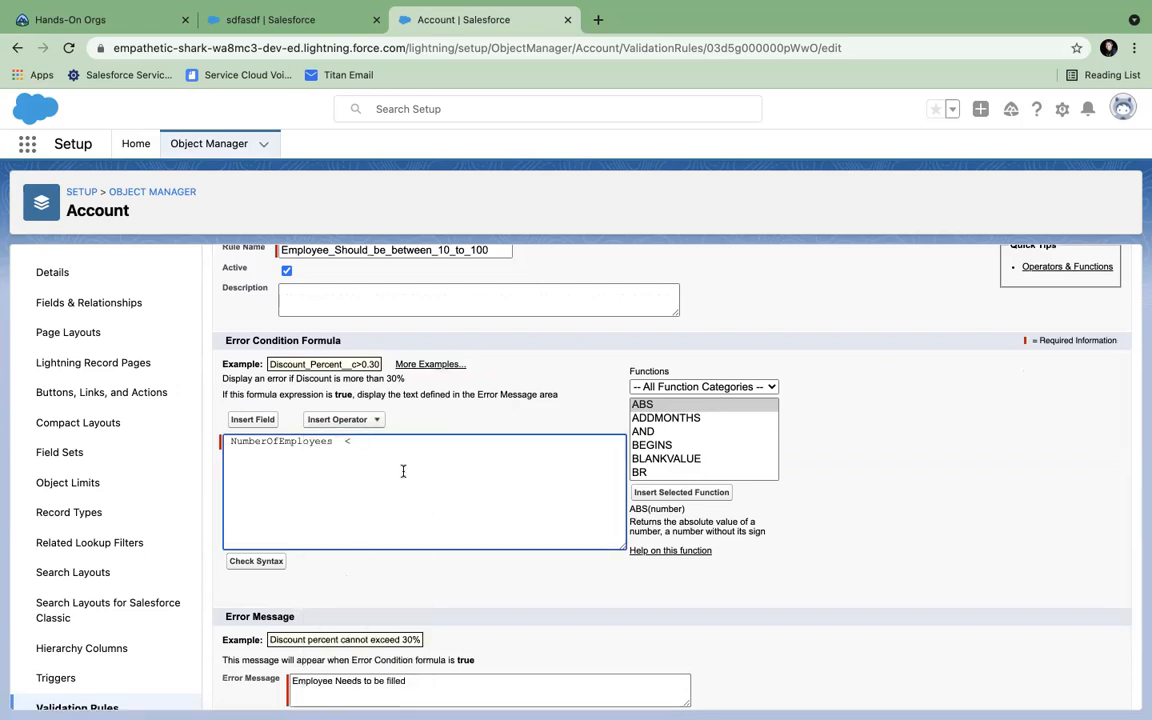
pyautogui.write('10')
# - Copy NumberOfEmployees onto a second formula line and complete that condition as NumberOfEmployees > 100
pyautogui.doubleClick(298, 441)
pyautogui.press('super+c')
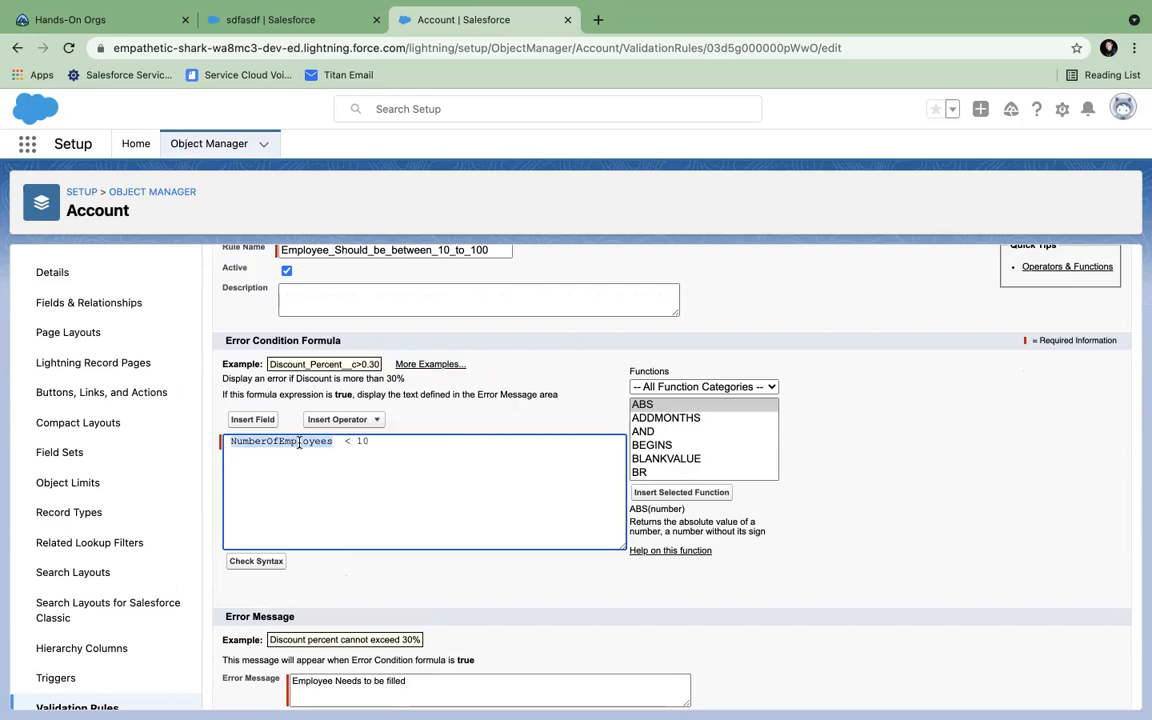
pyautogui.click(290, 452)
pyautogui.press('super+v')
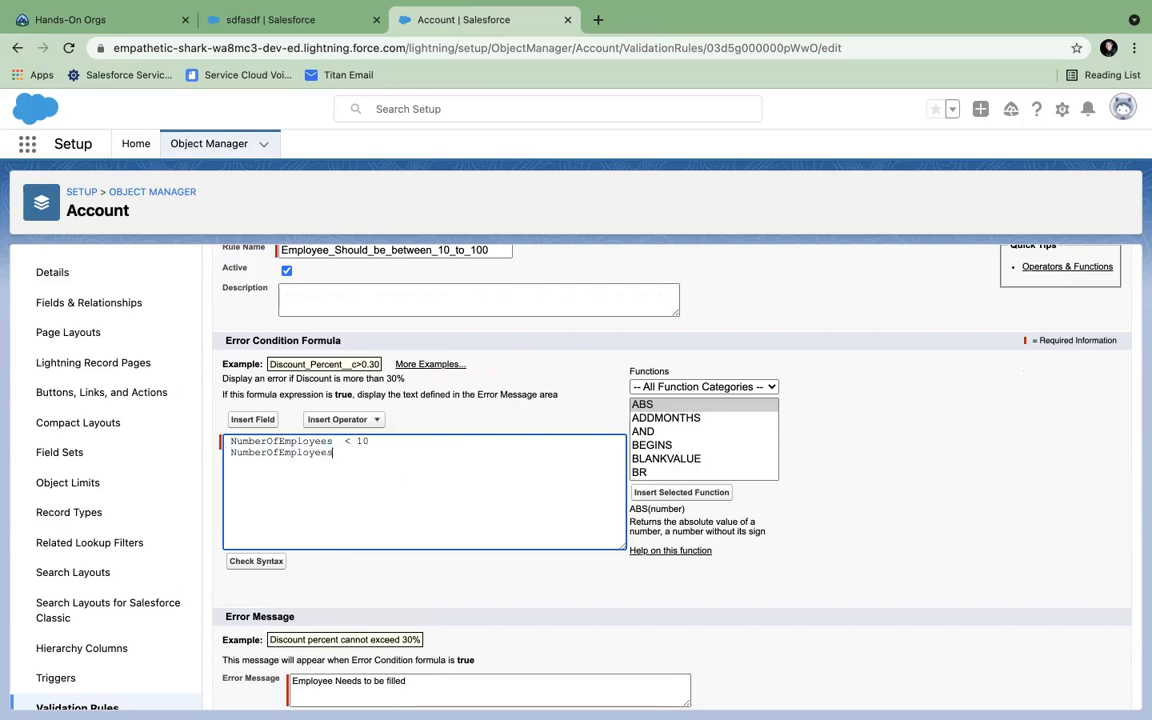
pyautogui.write('> 100')
# - Change the rule's error message to "Employee Should be between 10 to 100"
pyautogui.scroll(-1, 420, 580)
pyautogui.moveTo(406, 627); pyautogui.dragTo(335, 627)
pyautogui.write('Should be ')
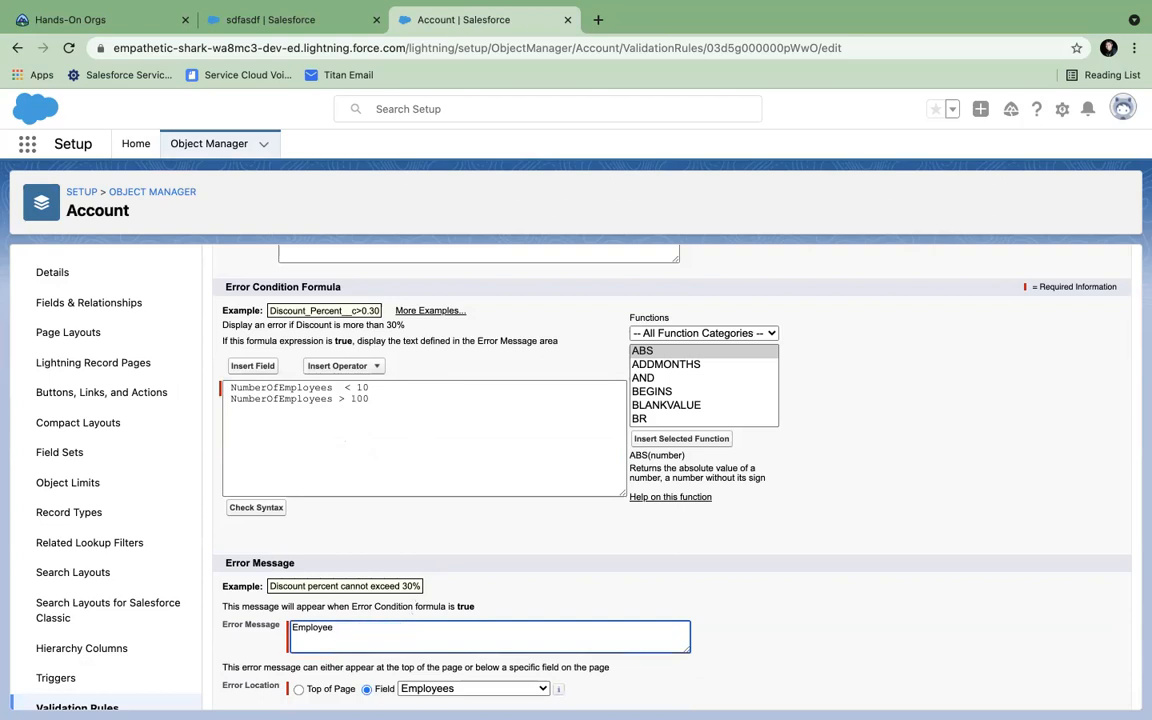
pyautogui.write('be')
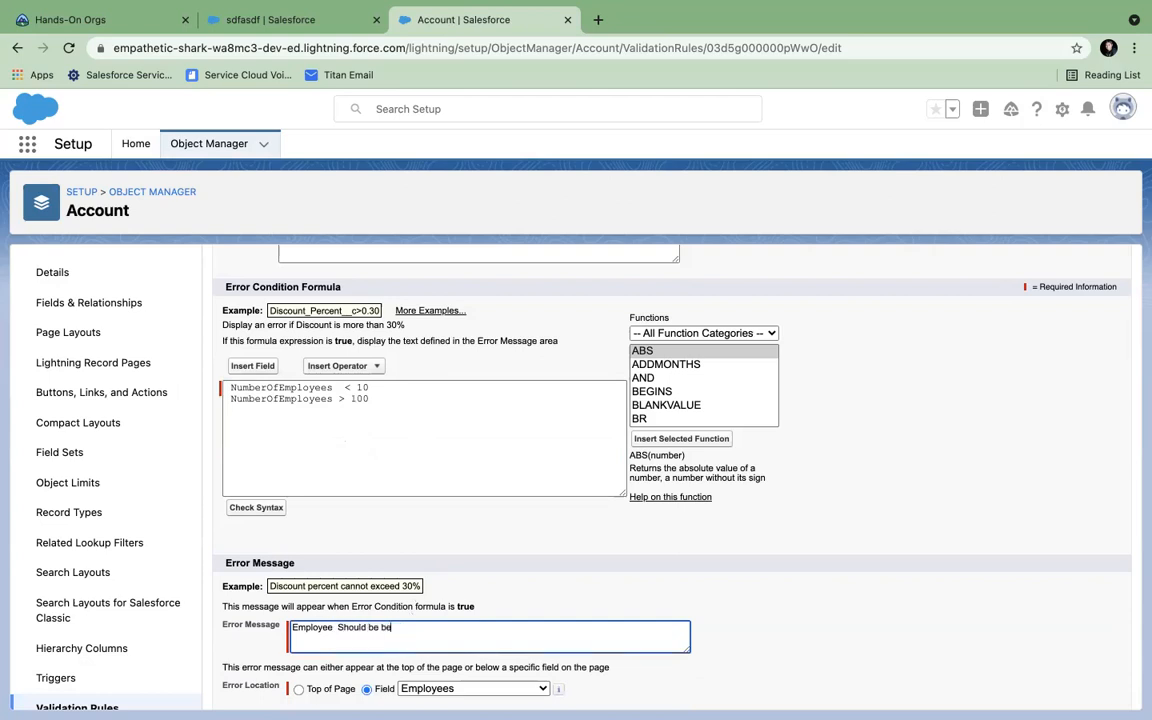
pyautogui.write('tween 10 to 100')
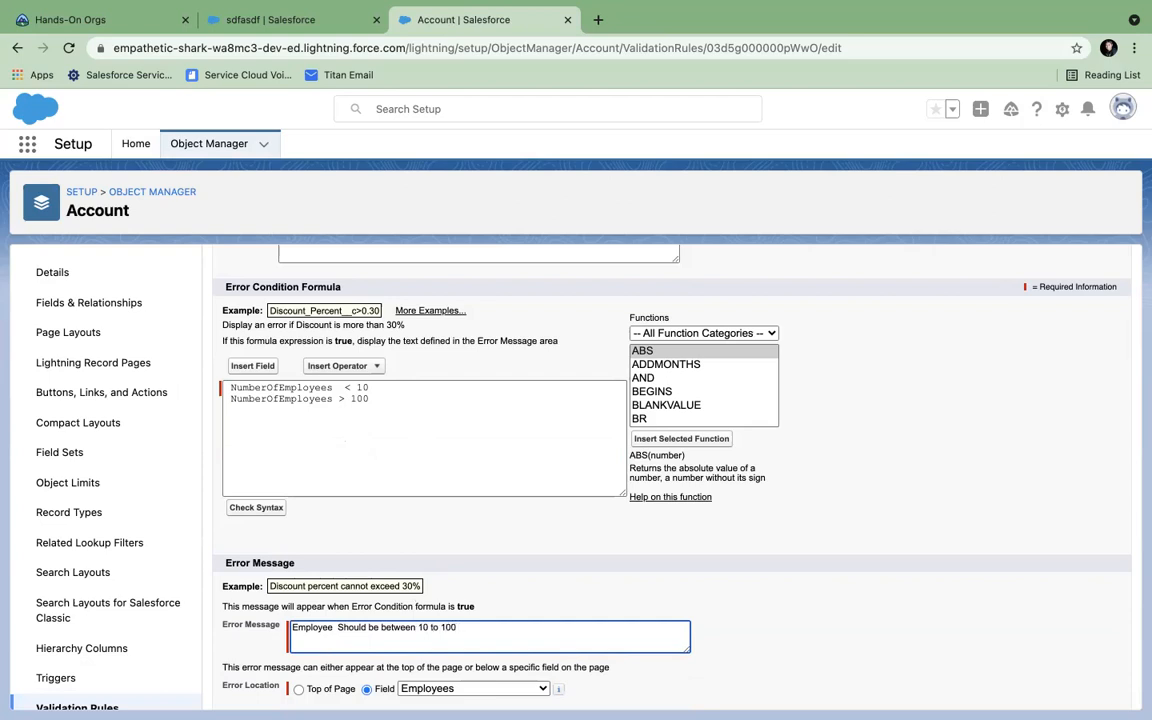
pyautogui.scroll(1, 400, 421)
pyautogui.scroll(1, 400, 421)
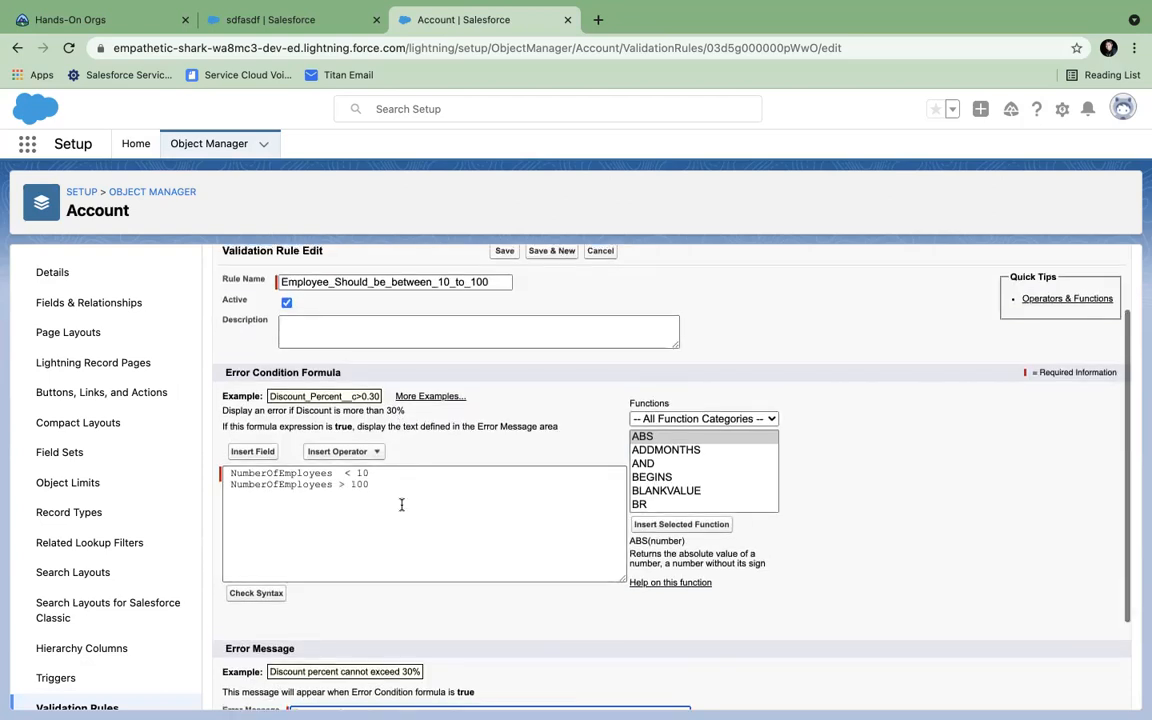
pyautogui.scroll(-2, 530, 500)
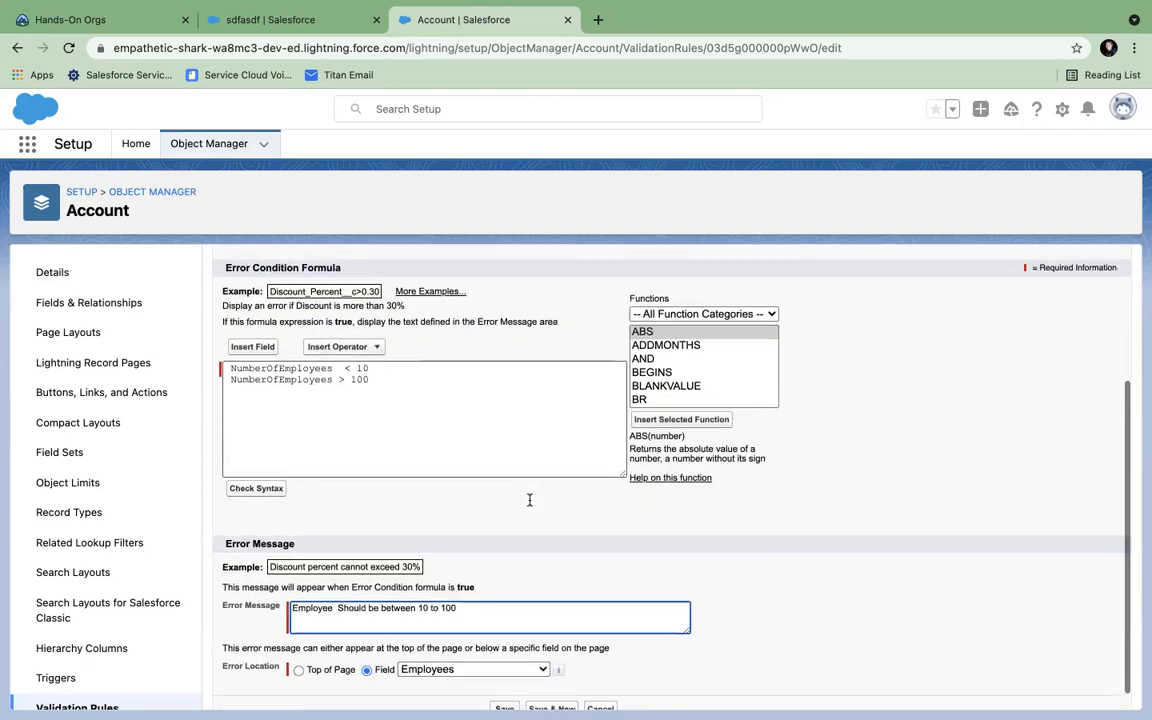
pyautogui.scroll(2, 530, 500)
pyautogui.scroll(1, 530, 500)
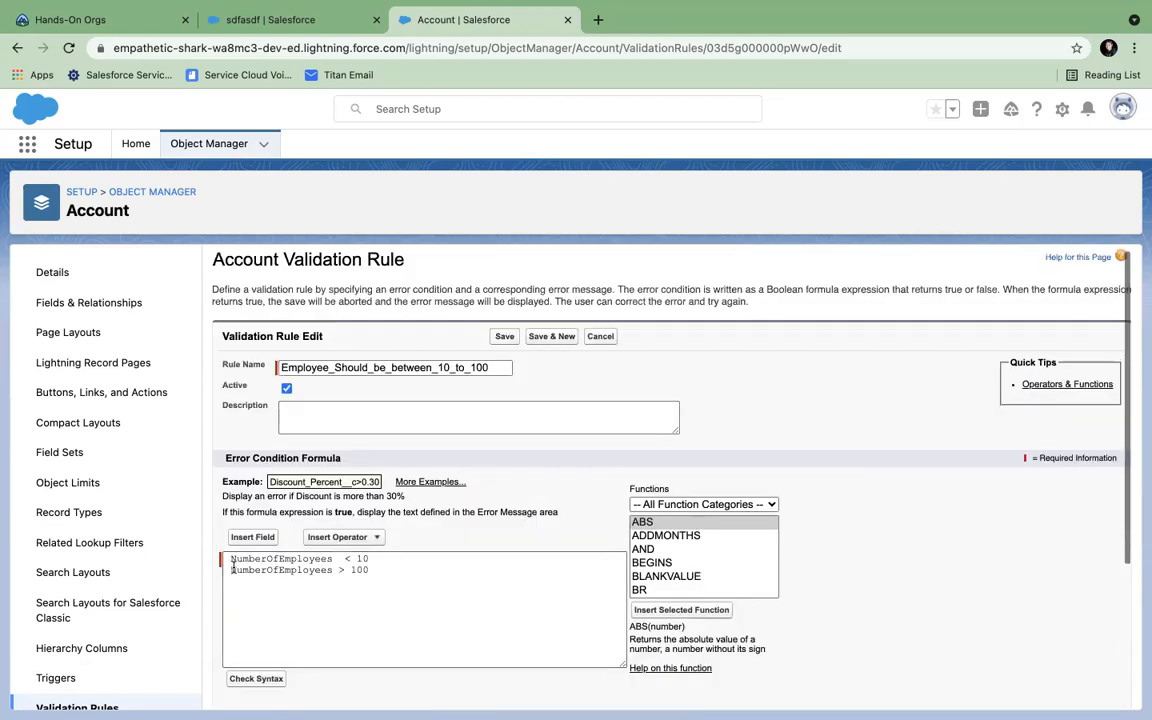
# - Wrap the two NumberOfEmployees conditions in an AND() function, separated by a comma, and save the validation rule
pyautogui.click(345, 623)
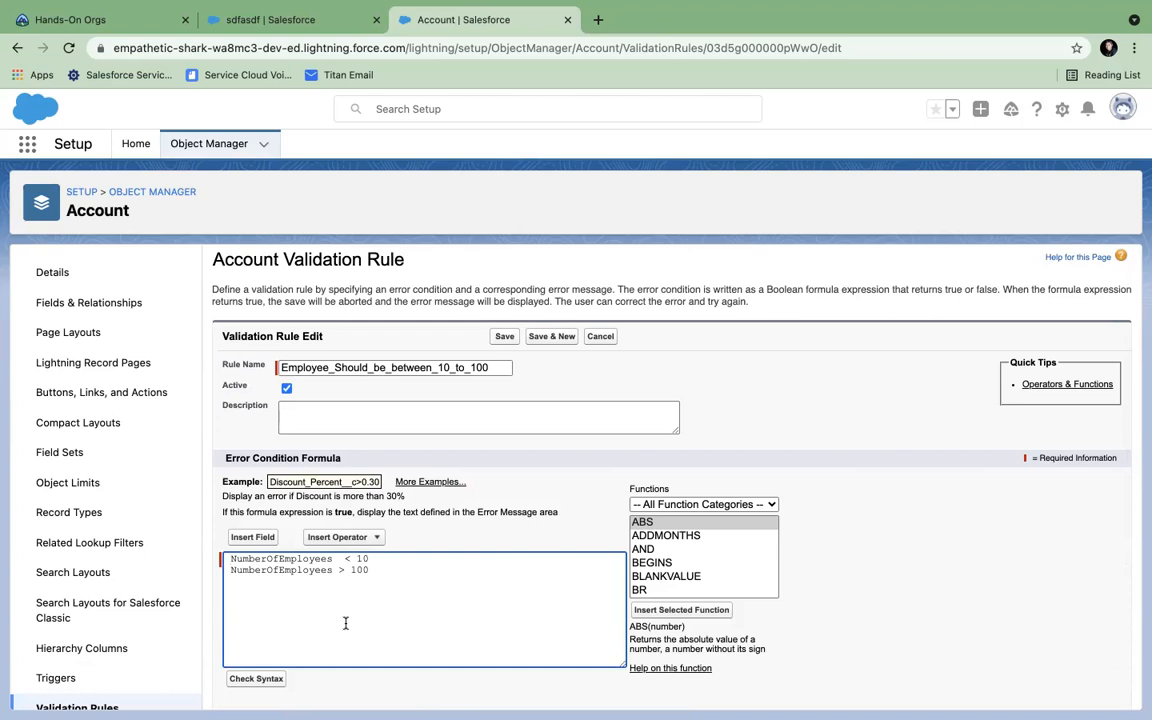
pyautogui.press('Return')
pyautogui.press('Delete')
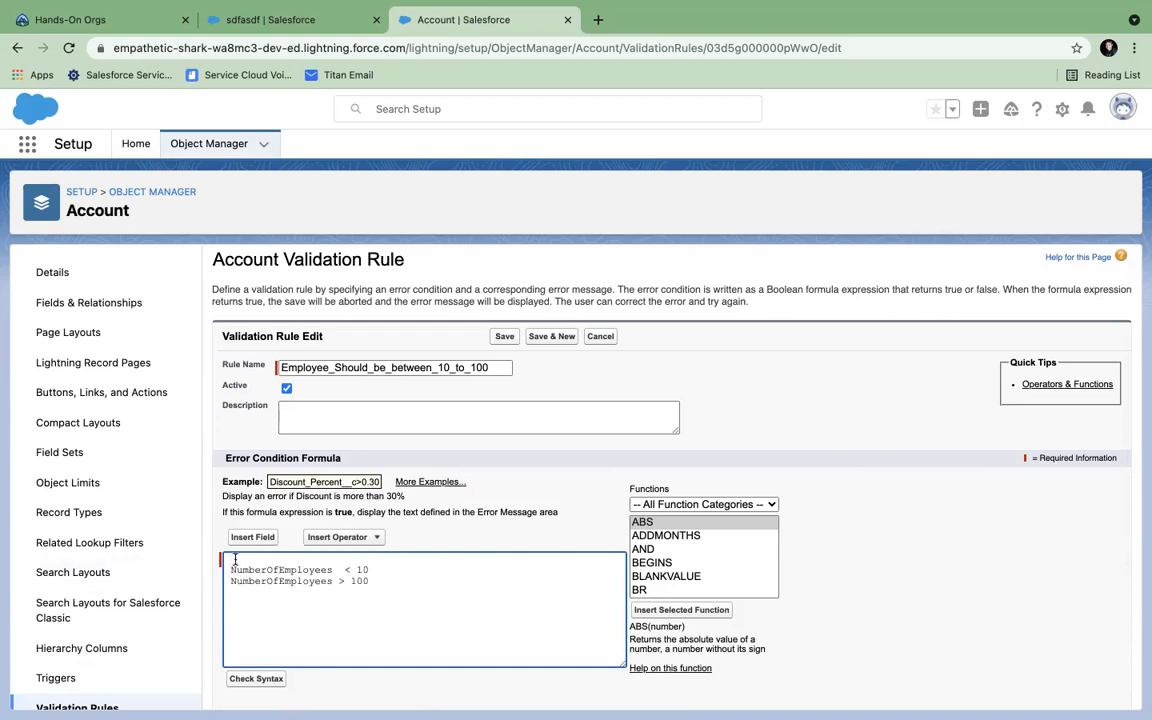
pyautogui.press('Return')
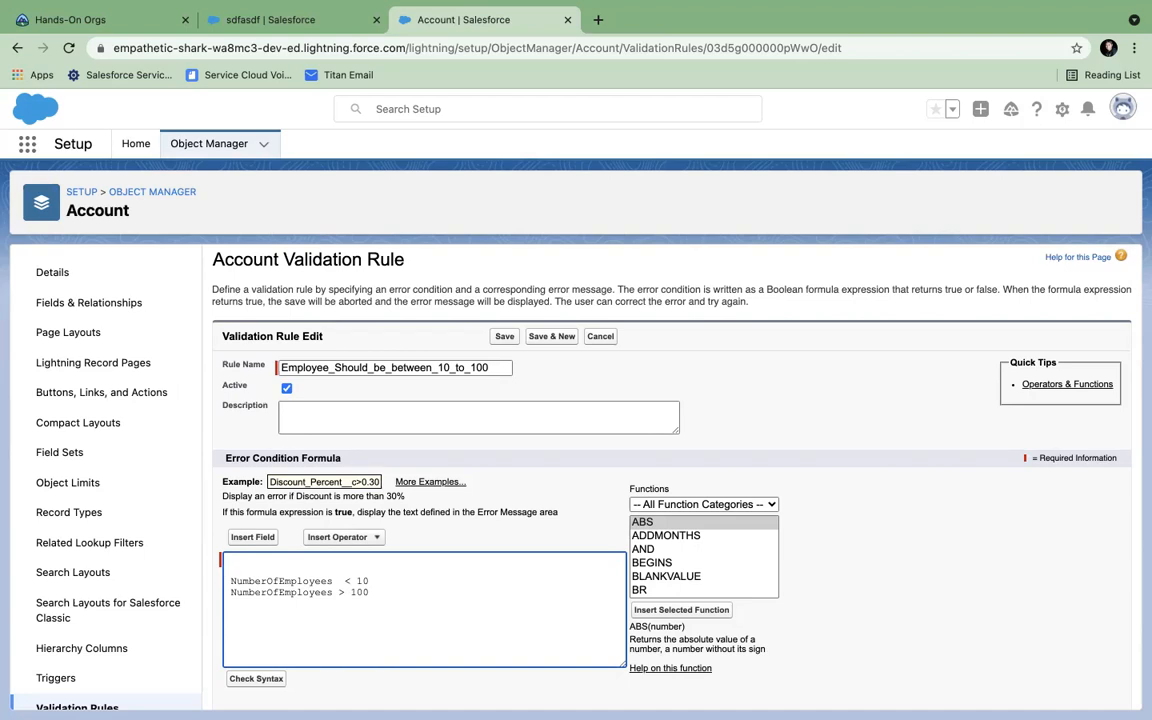
pyautogui.write('AND(')
pyautogui.click(384, 581)
pyautogui.write(',')
pyautogui.click(381, 593)
pyautogui.press('Return')
pyautogui.write(')')
pyautogui.scroll(-5, 512, 555)
pyautogui.scroll(5, 512, 555)
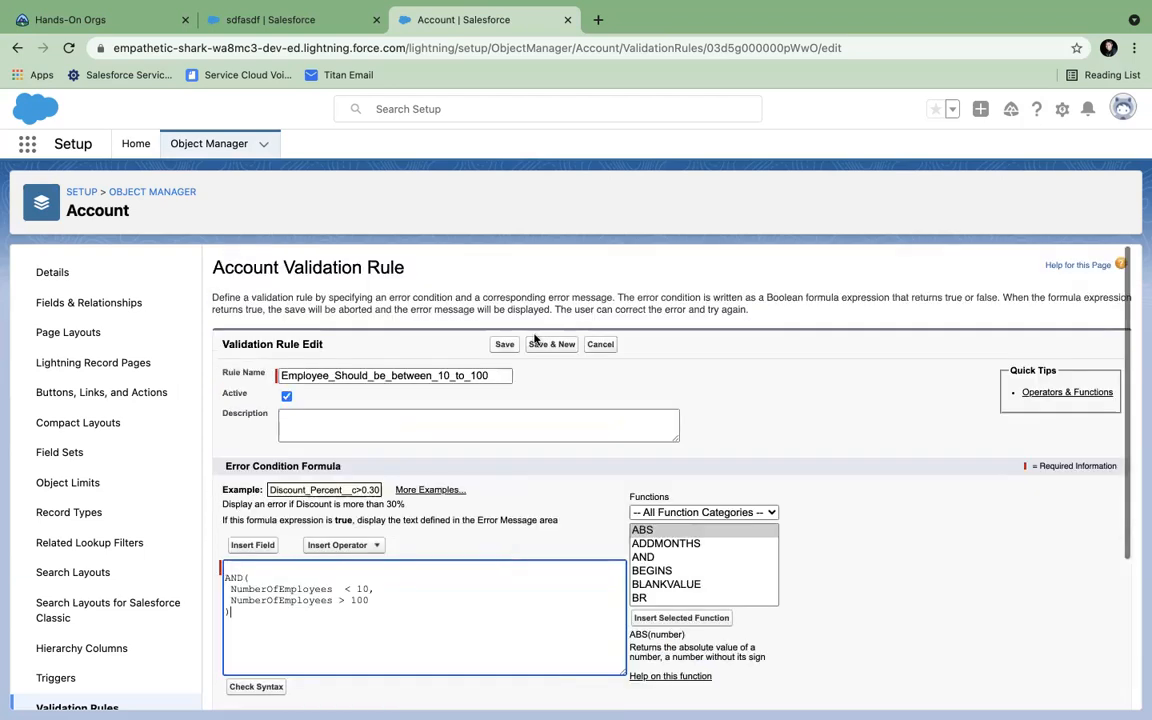
pyautogui.click(503, 344)
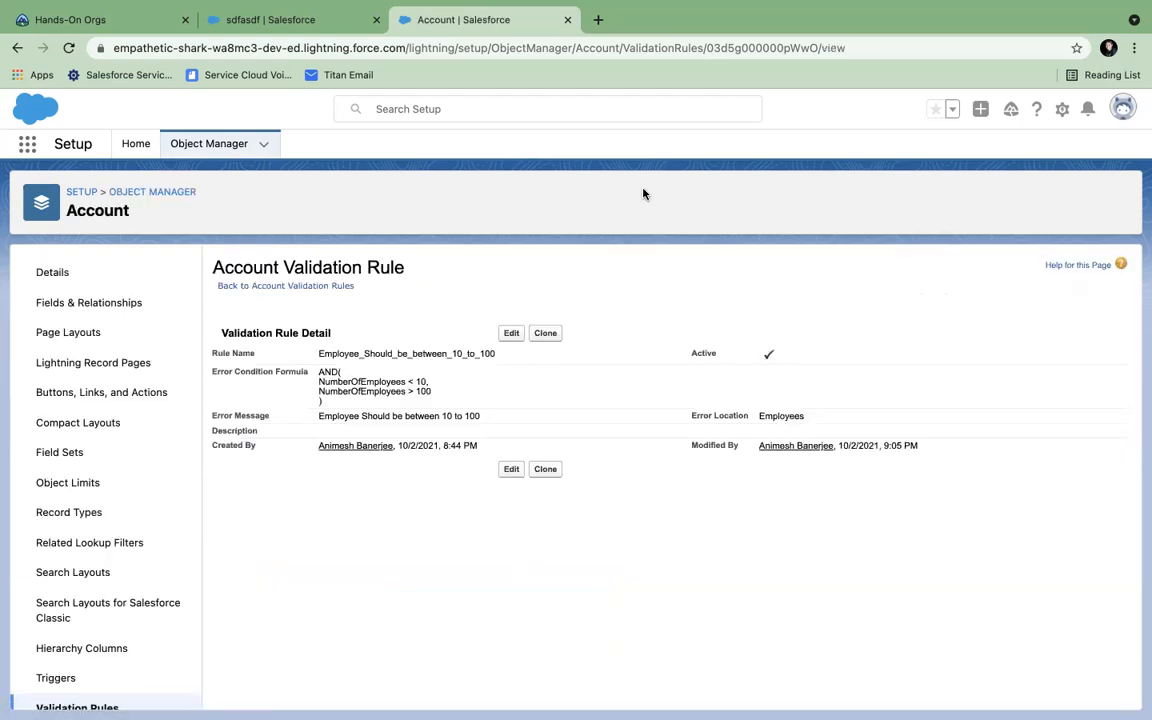
# - Switch to the Sales app's Accounts and start a new account named dsfasdf
pyautogui.click(276, 20)
pyautogui.click(496, 148)
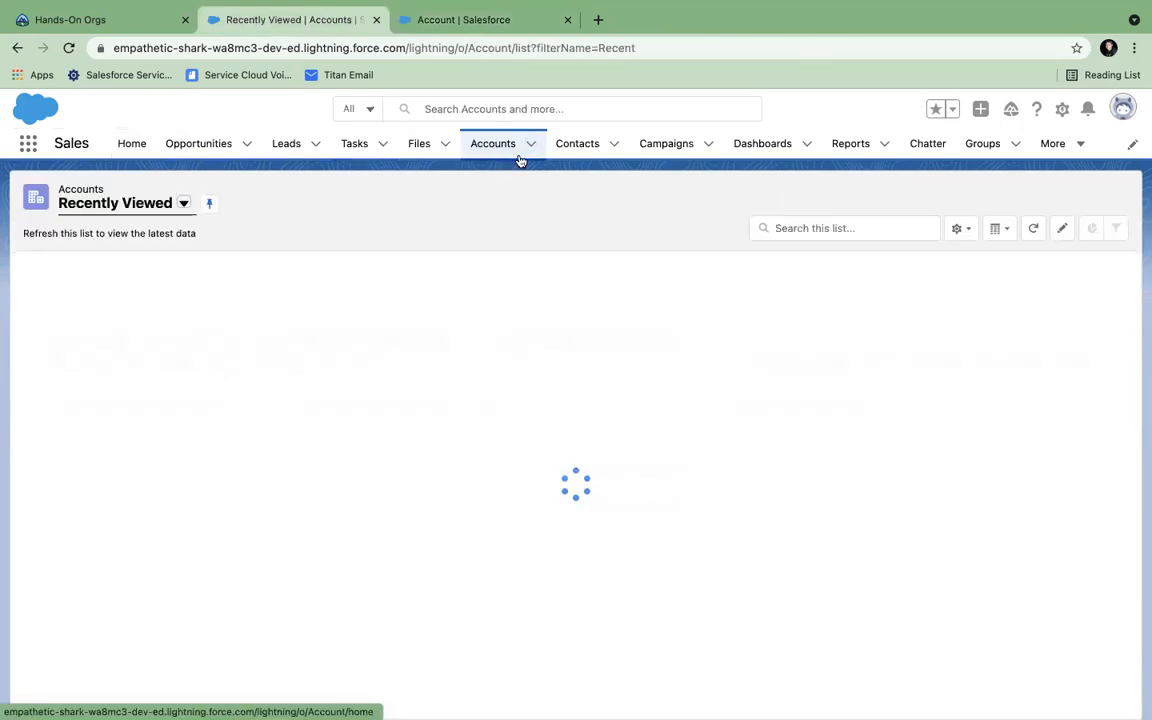
pyautogui.click(531, 144)
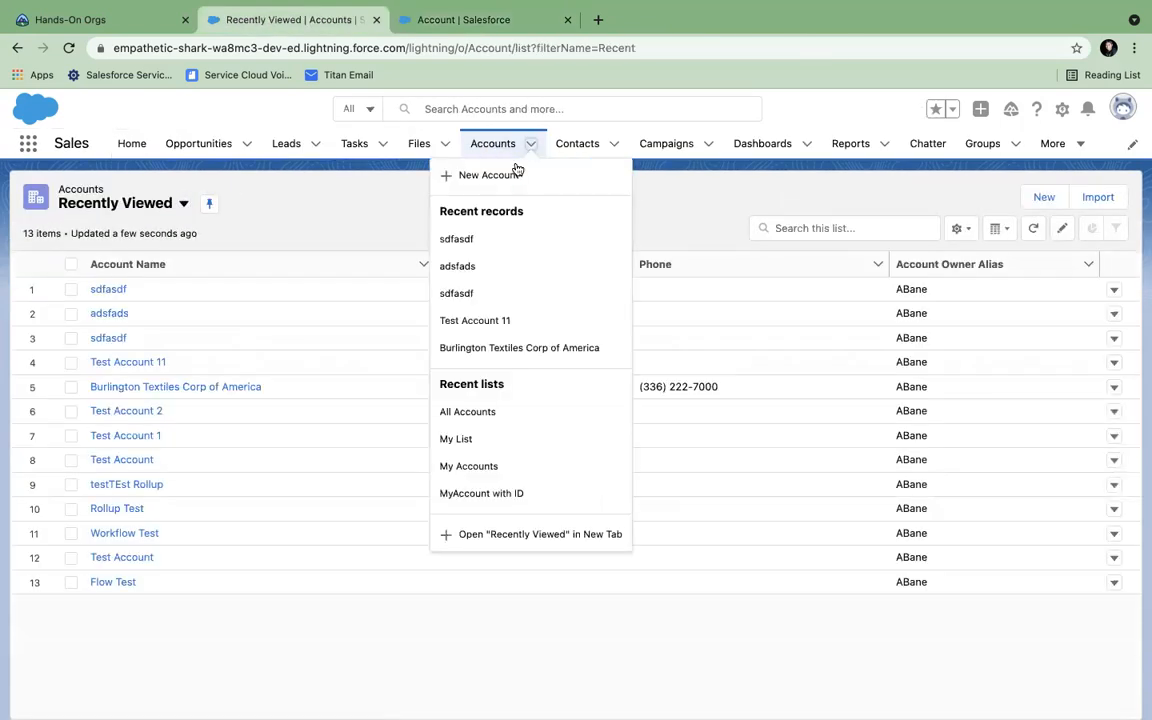
pyautogui.click(470, 175)
pyautogui.click(373, 292)
pyautogui.write('dsfasdf')
# - Enter 13241 as Annual Revenue, fill in the MyId field, set Employees to 3 and save the account
pyautogui.click(316, 609)
pyautogui.write('13241')
pyautogui.scroll(-1, 316, 609)
pyautogui.press('Tab')
pyautogui.write('214124')
pyautogui.click(633, 490)
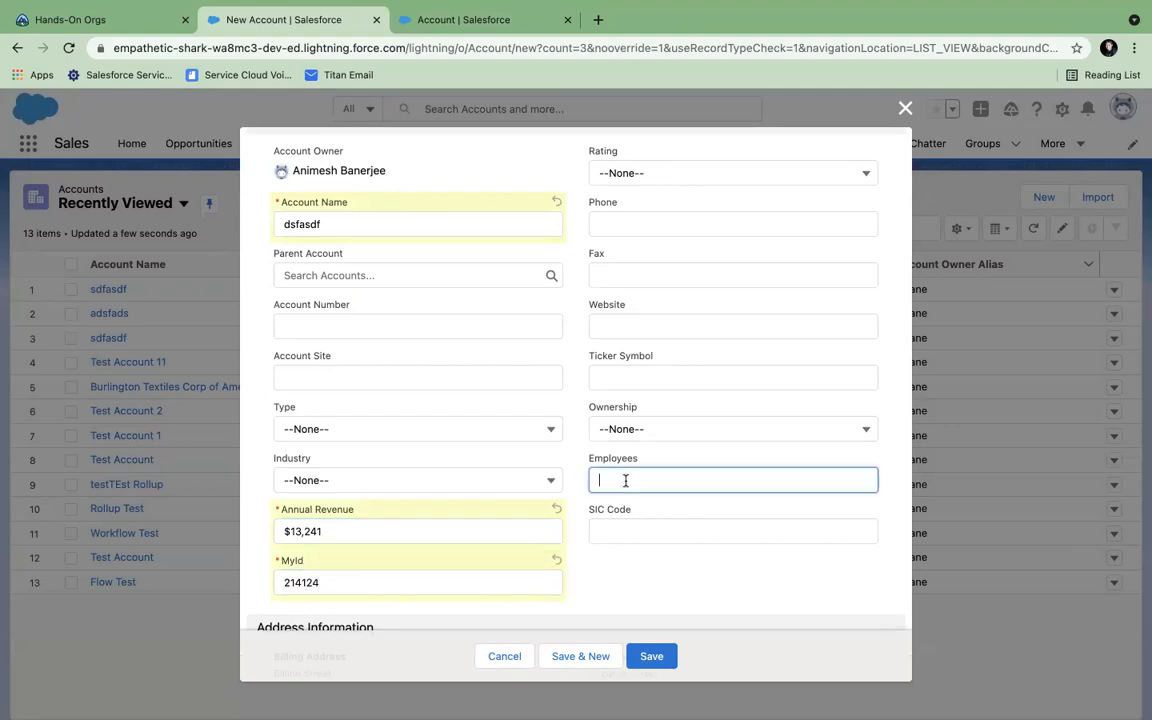
pyautogui.write('3')
pyautogui.click(656, 652)
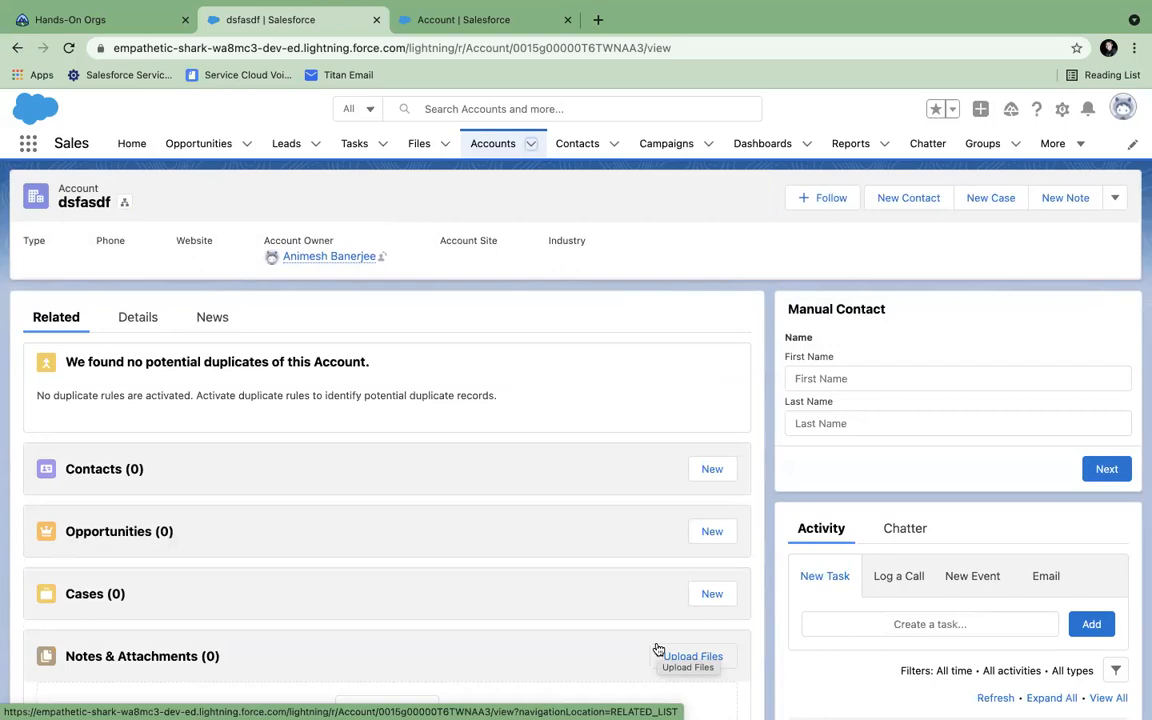
# - Edit the Employee_Should_be_between_10_to_100 rule, replace AND with OR in its error condition formula, and save it
pyautogui.click(463, 20)
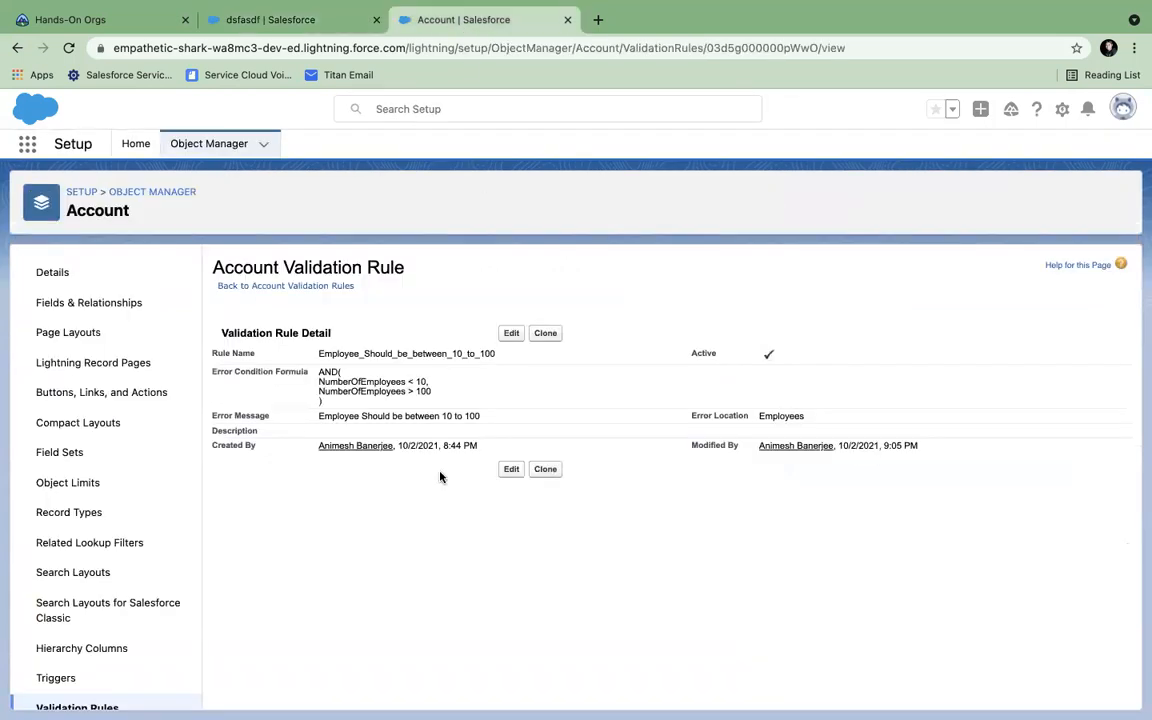
pyautogui.click(511, 333)
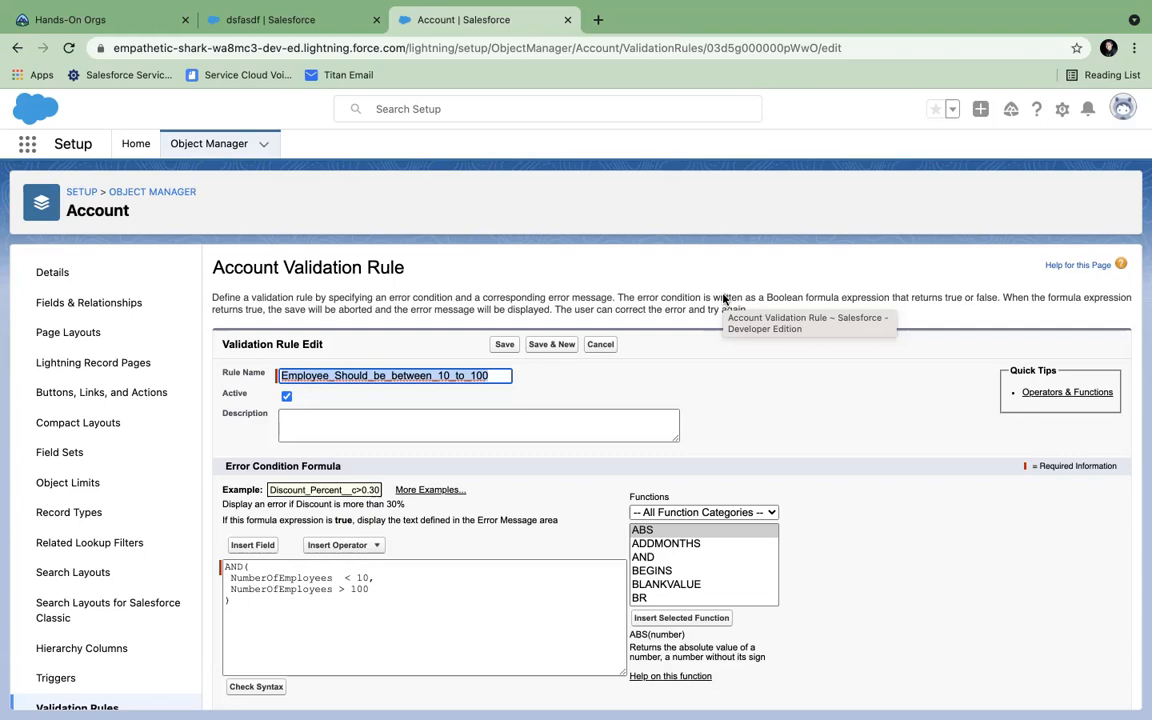
pyautogui.click(240, 566)
pyautogui.press('BackSpace')
pyautogui.press('BackSpace')
pyautogui.press('BackSpace')
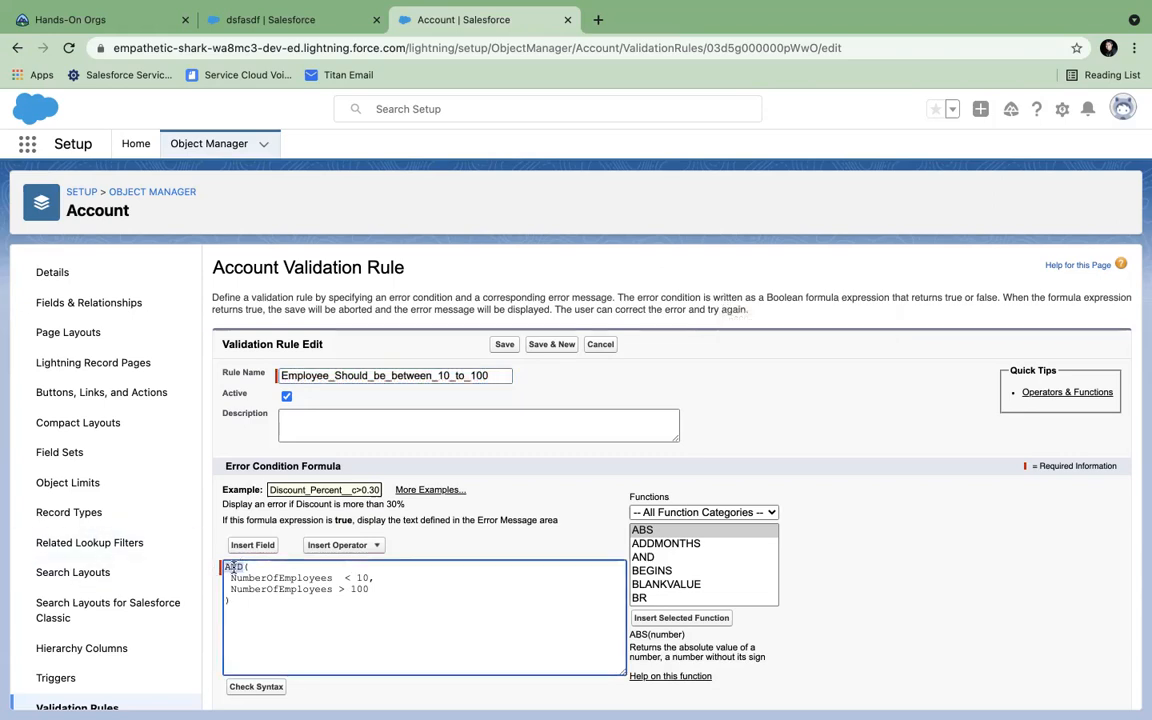
pyautogui.write('OR(')
pyautogui.click(504, 344)
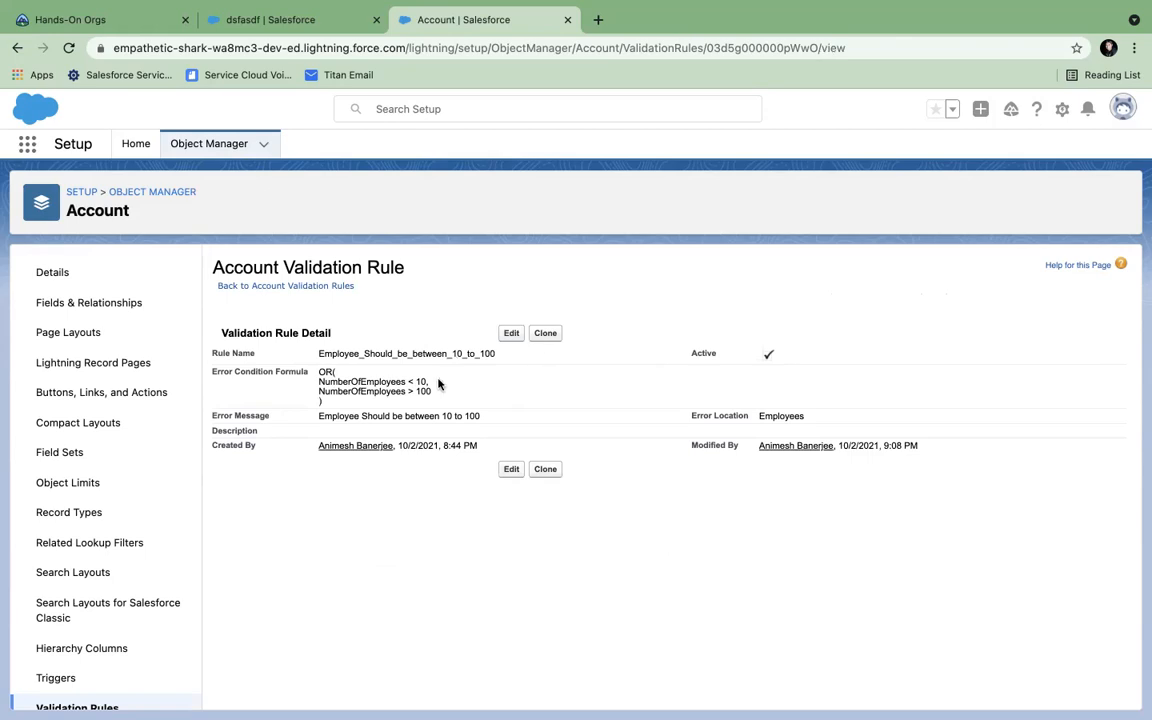
pyautogui.moveTo(319, 383); pyautogui.dragTo(468, 386)
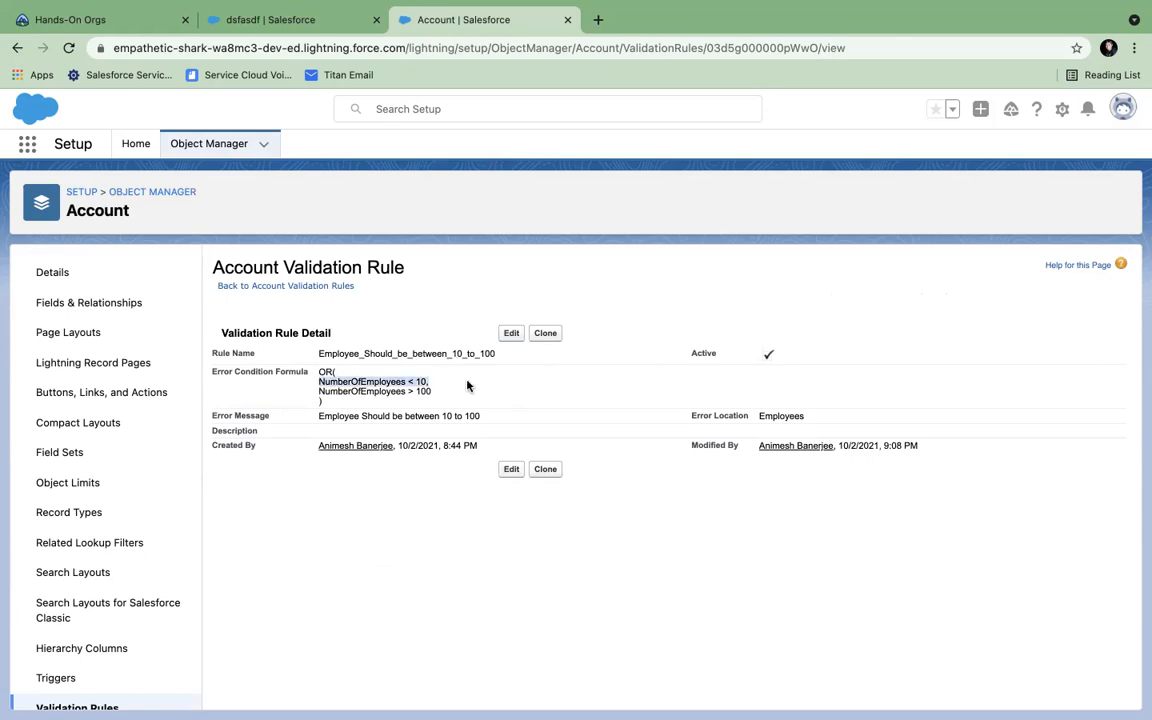
pyautogui.click(440, 392)
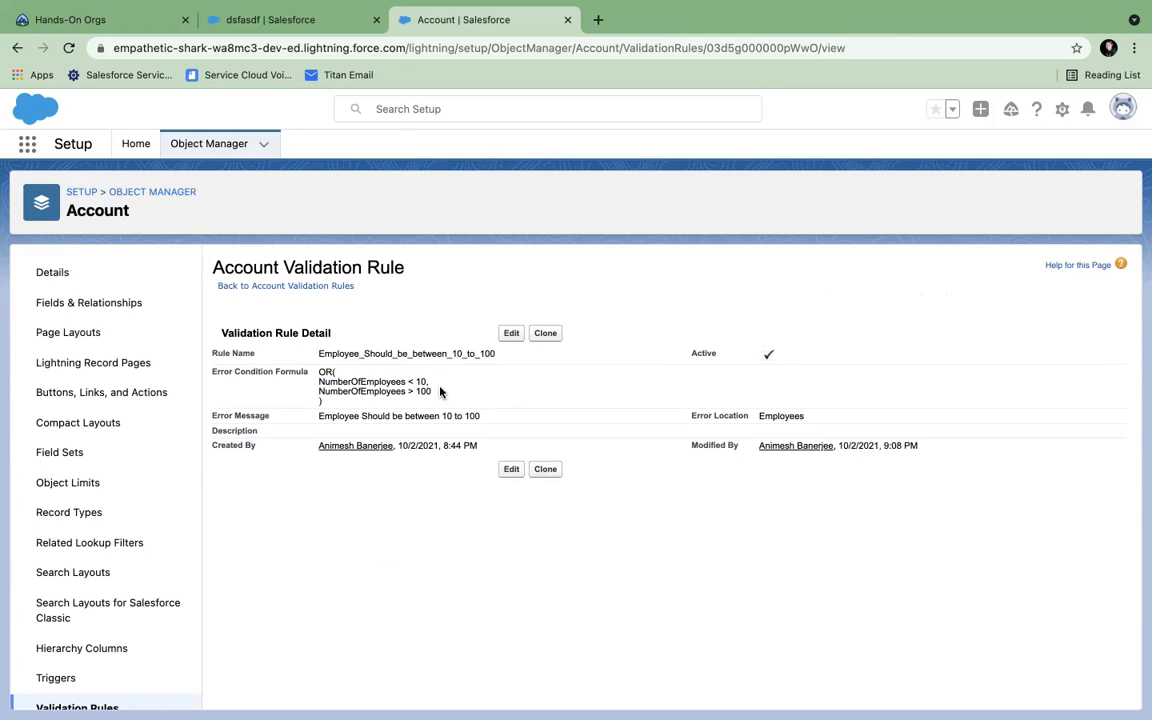
pyautogui.moveTo(319, 382); pyautogui.dragTo(427, 382)
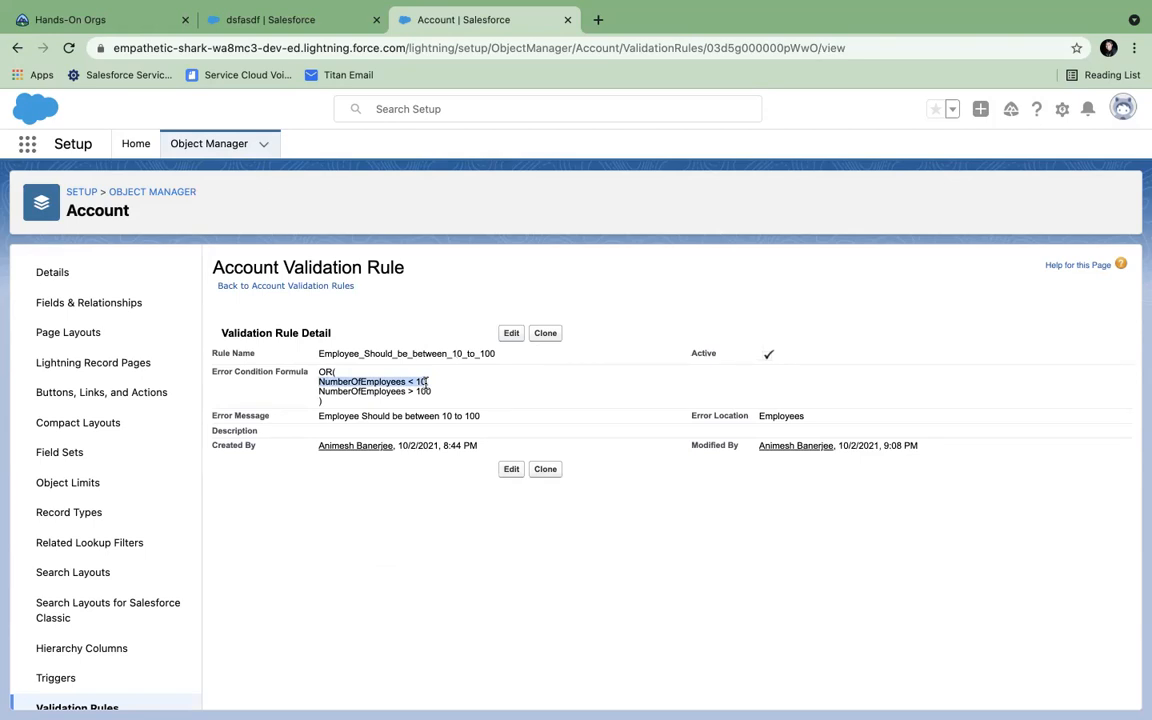
pyautogui.doubleClick(326, 372)
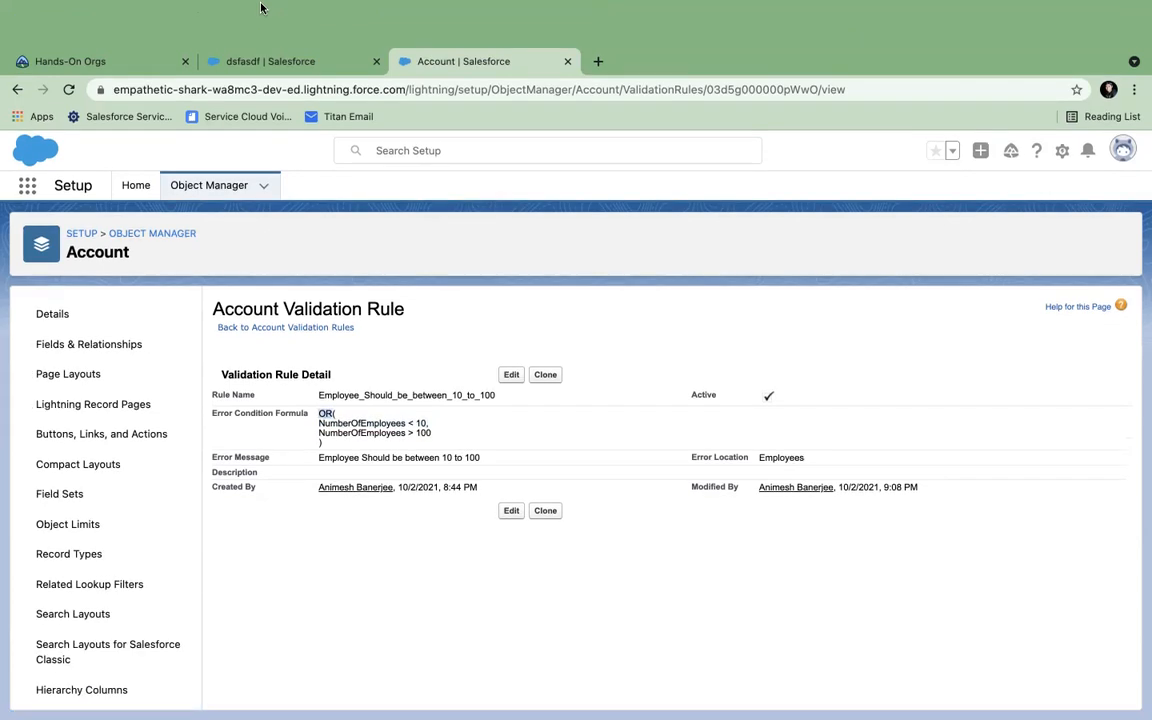
# - Reload the dsfasdf account page in the Sales app and start a new account named 24124
pyautogui.click(270, 19)
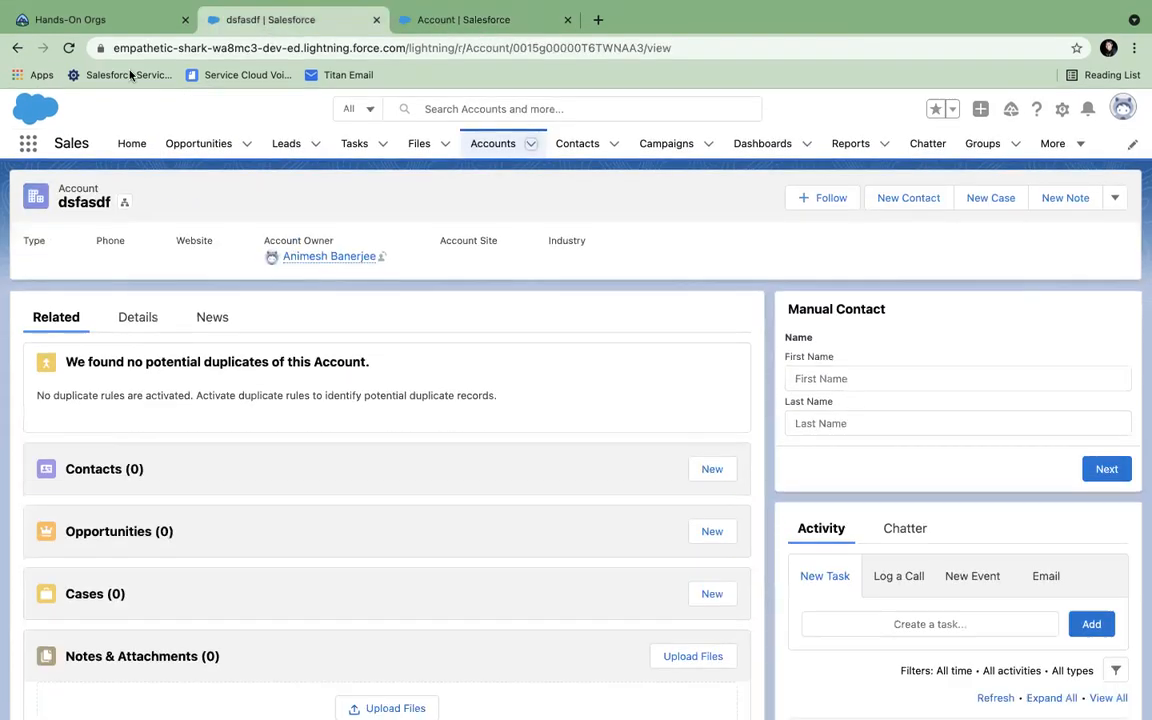
pyautogui.click(69, 47)
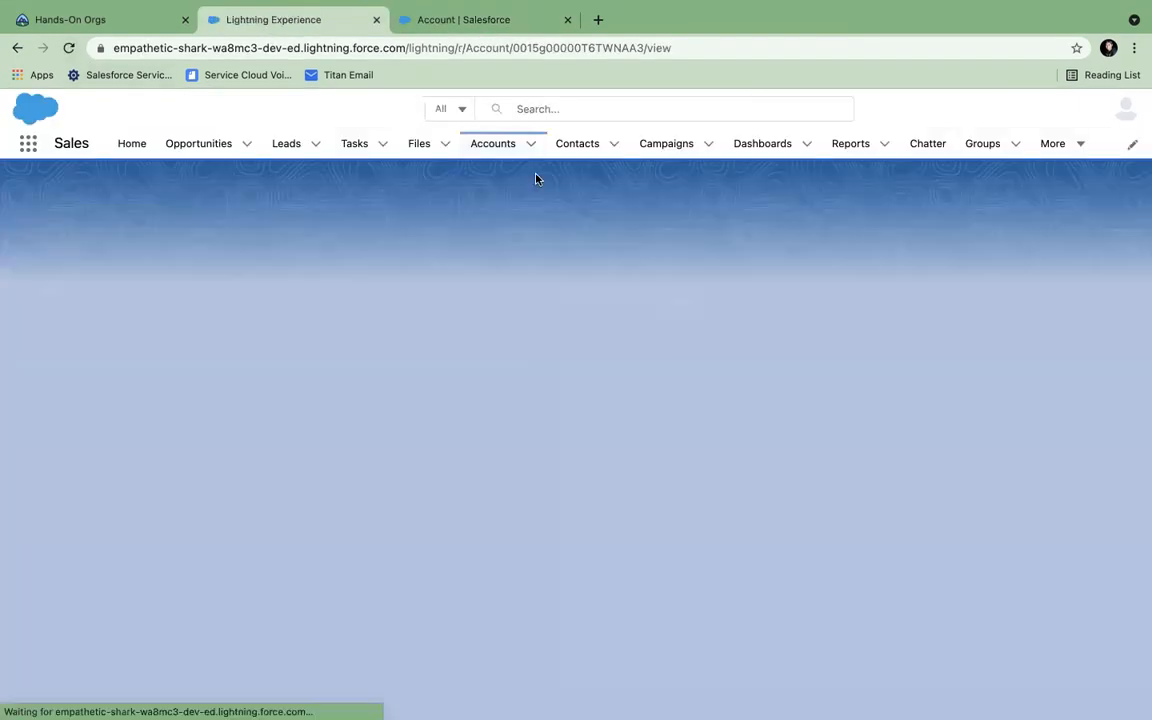
pyautogui.click(530, 146)
pyautogui.click(514, 176)
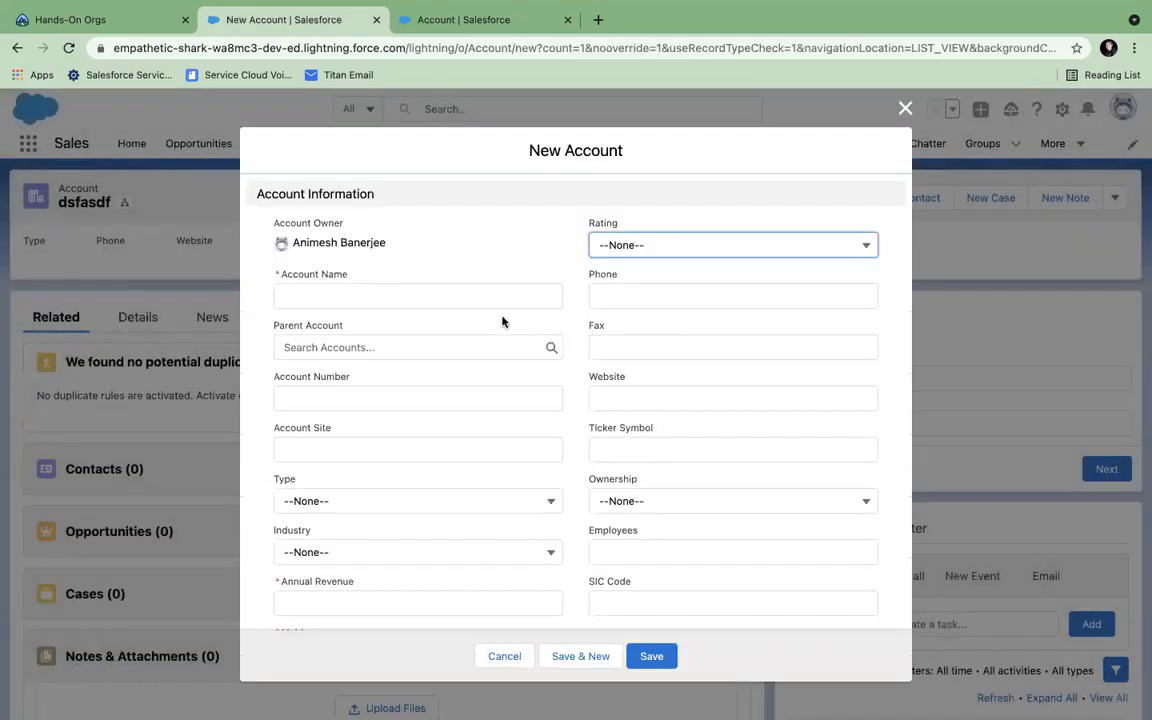
pyautogui.click(437, 290)
pyautogui.write('24124')
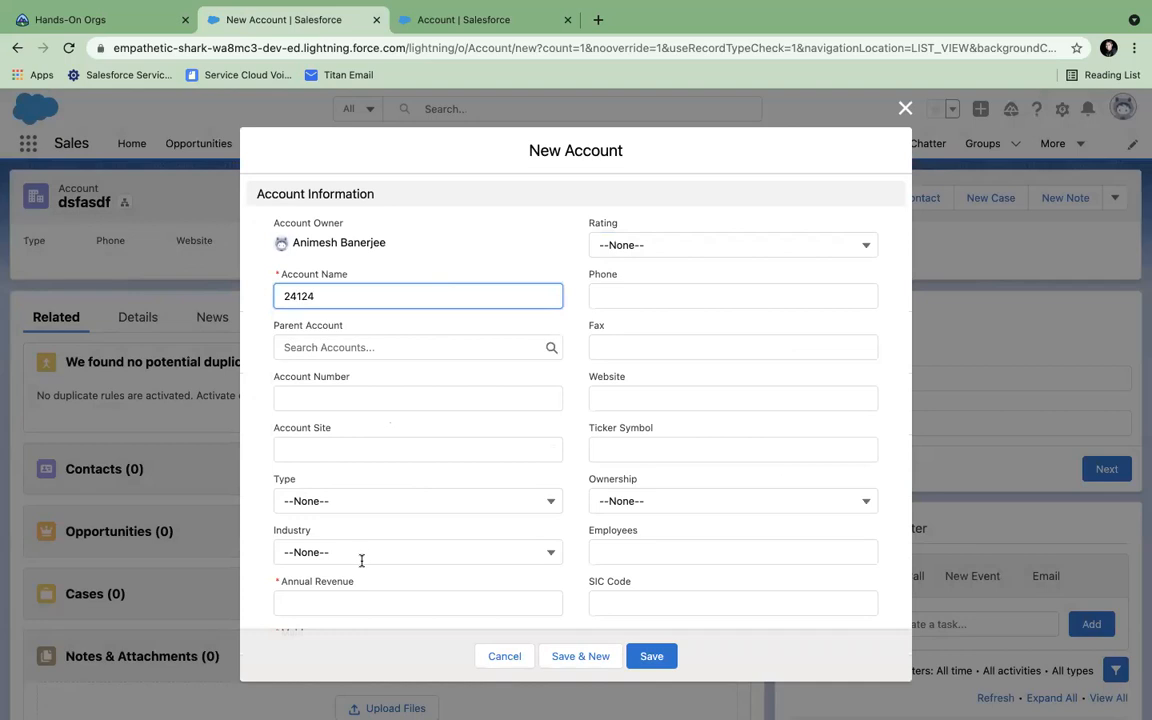
# - Enter 21,412 as Annual Revenue, fill in the MyId field, set Employees to 3 and try to save the account
pyautogui.click(342, 603)
pyautogui.write('21,412')
pyautogui.scroll(-2, 420, 450)
pyautogui.click(311, 563)
pyautogui.write('124124')
pyautogui.click(648, 466)
pyautogui.write('3')
pyautogui.click(651, 660)
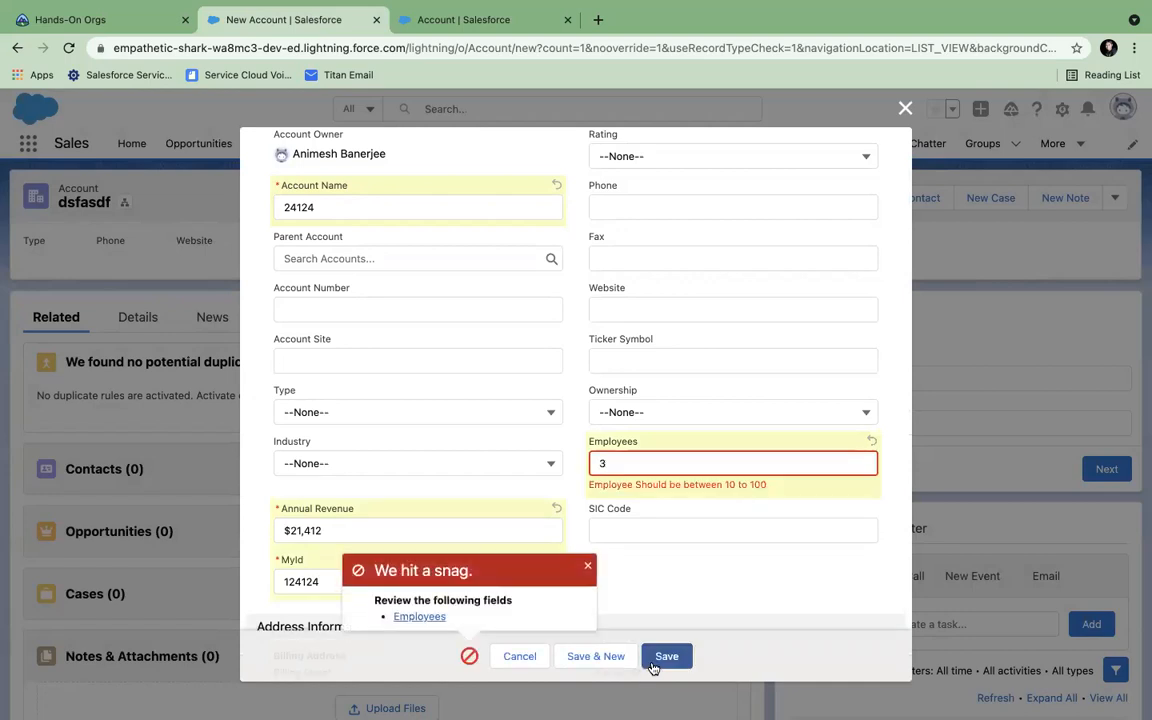
# - Change Employees to 103 and try to save the account
pyautogui.press('BackSpace')
pyautogui.write('103')
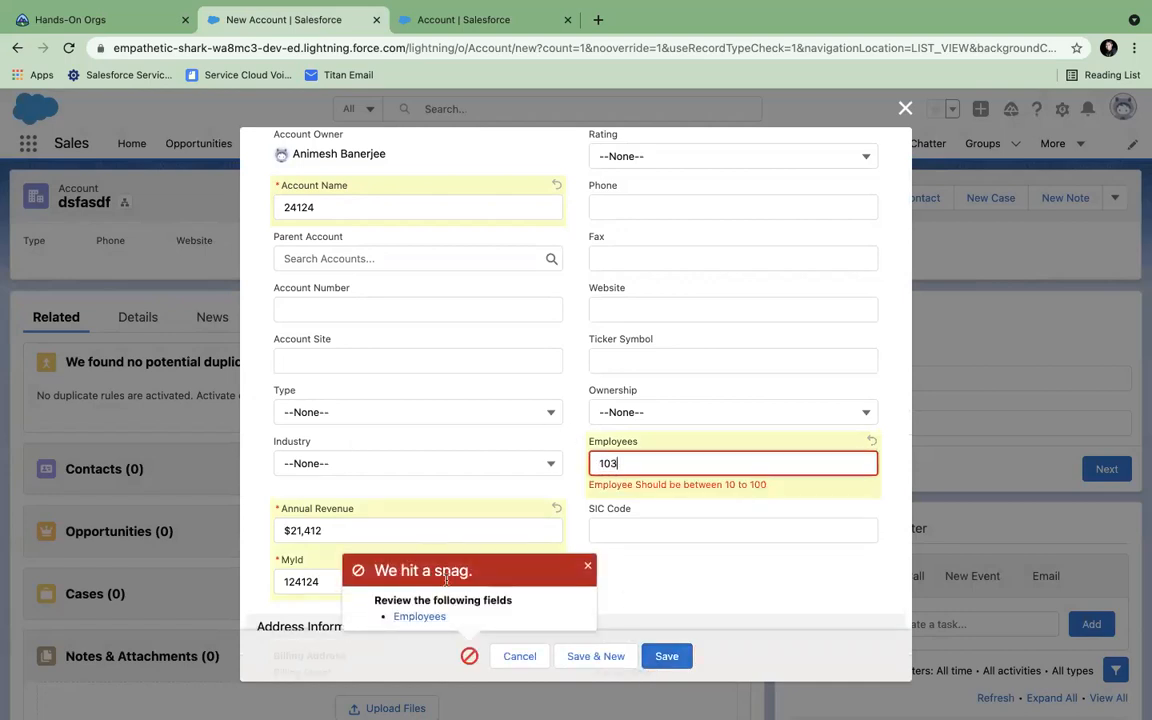
pyautogui.click(663, 656)
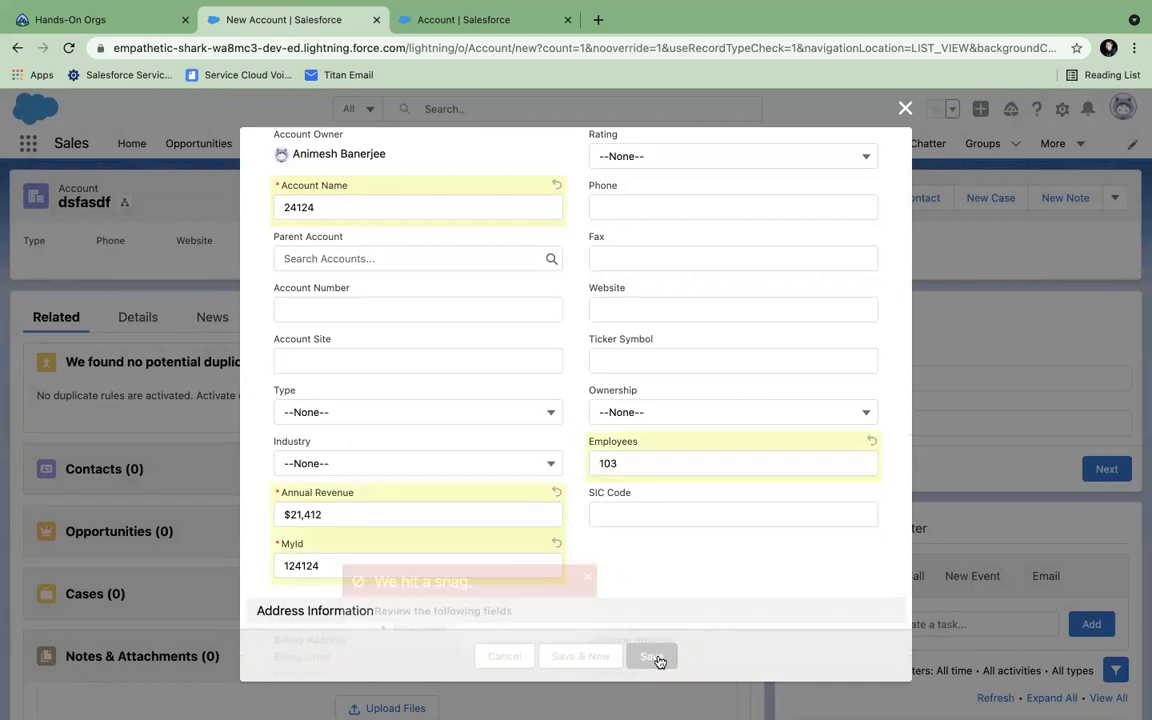
# - Replace the Employees value with 33 and save the account
pyautogui.moveTo(625, 463); pyautogui.dragTo(134, 461)
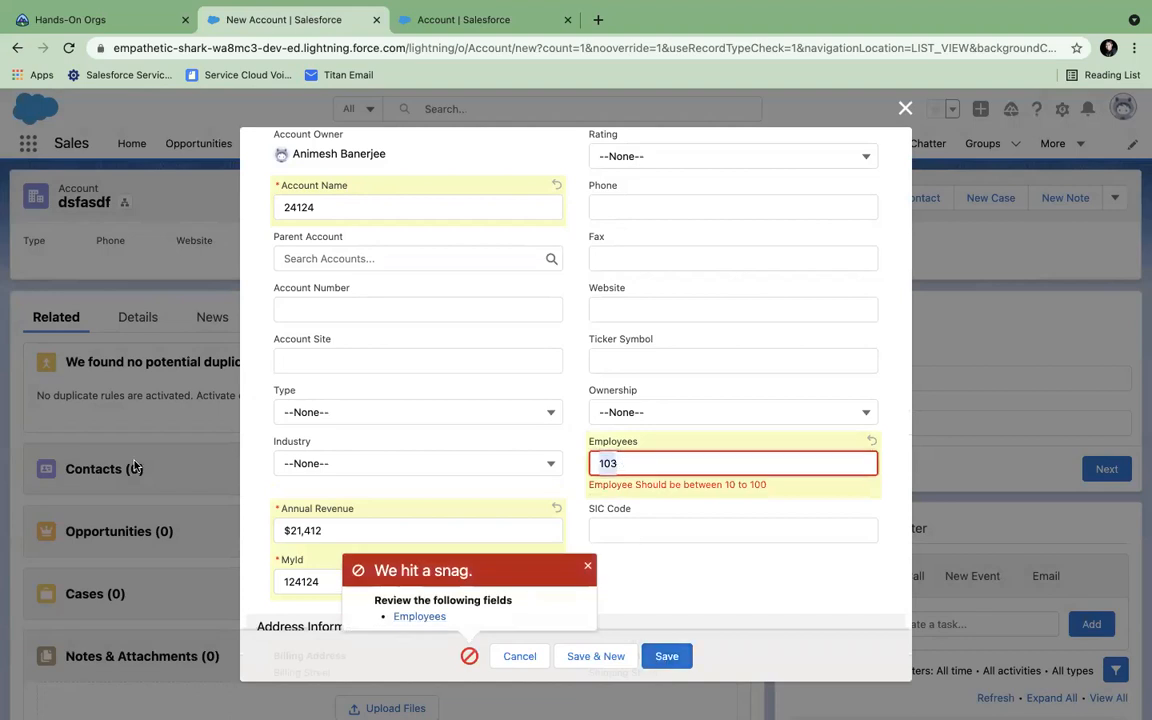
pyautogui.write('33')
pyautogui.click(653, 657)
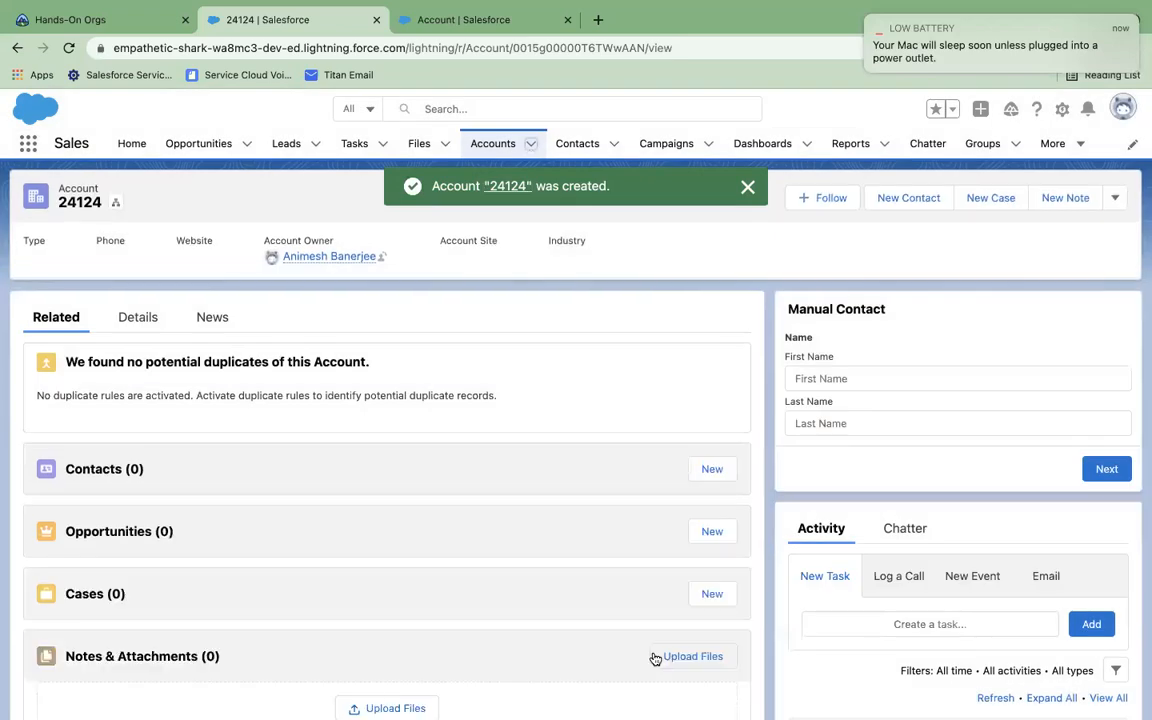
# - Reopen the Employee_Should_be_between_10_to_100 rule for editing and wrap each NumberOfEmployees condition inside OR in its own NOT()
pyautogui.click(460, 28)
pyautogui.click(511, 333)
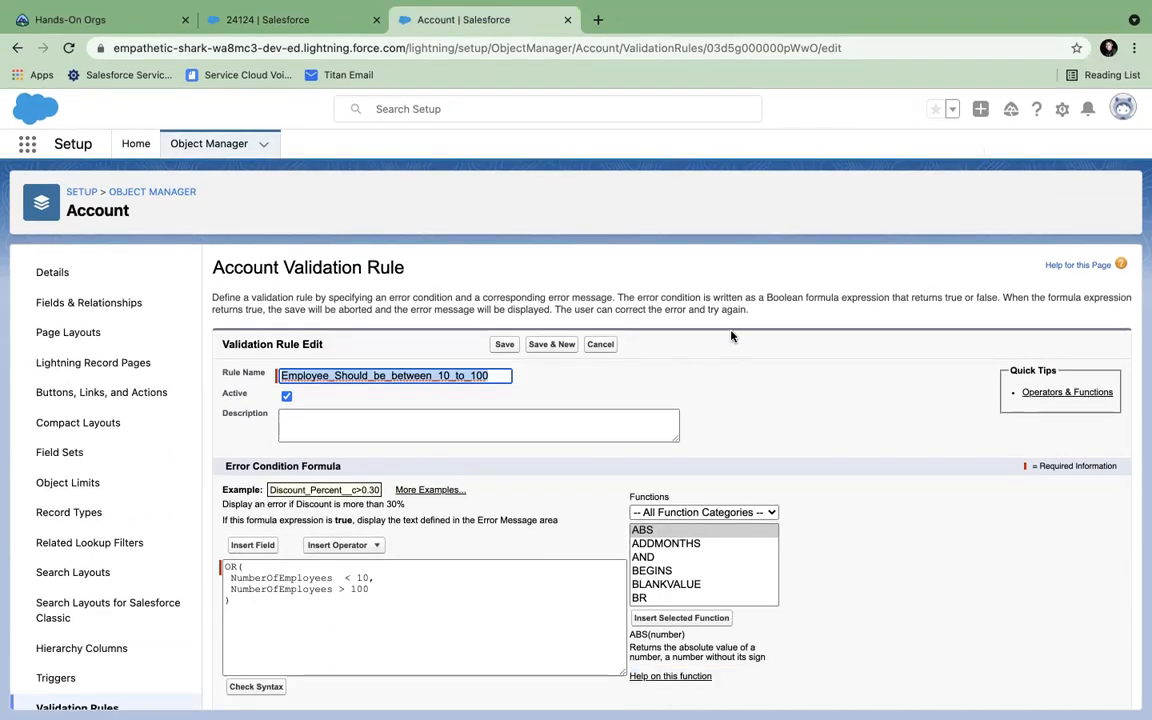
pyautogui.click(750, 400)
pyautogui.scroll(-1, 751, 400)
pyautogui.scroll(-2, 750, 400)
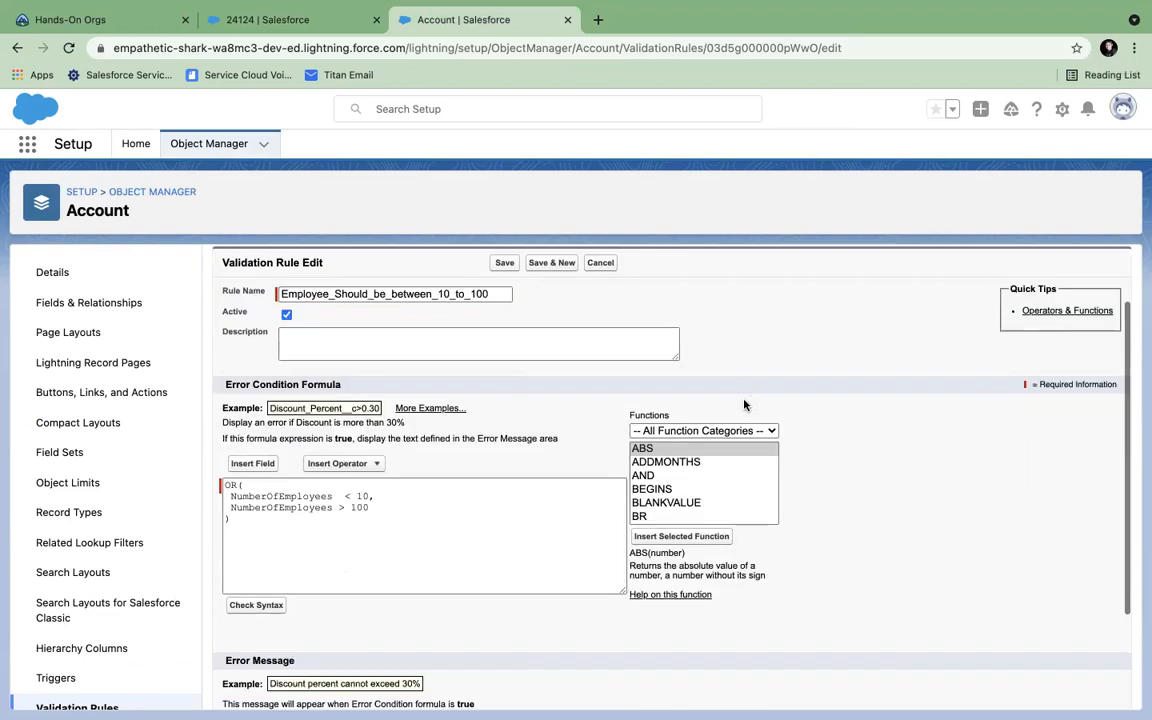
pyautogui.click(231, 499)
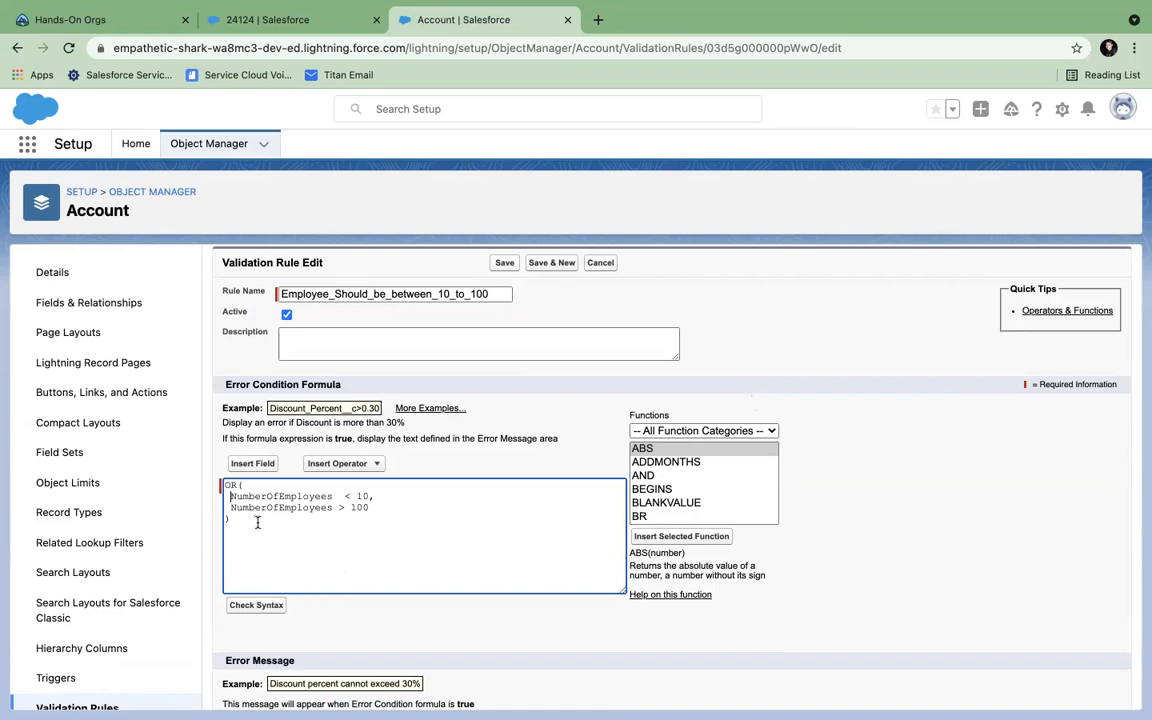
pyautogui.write('NOT (')
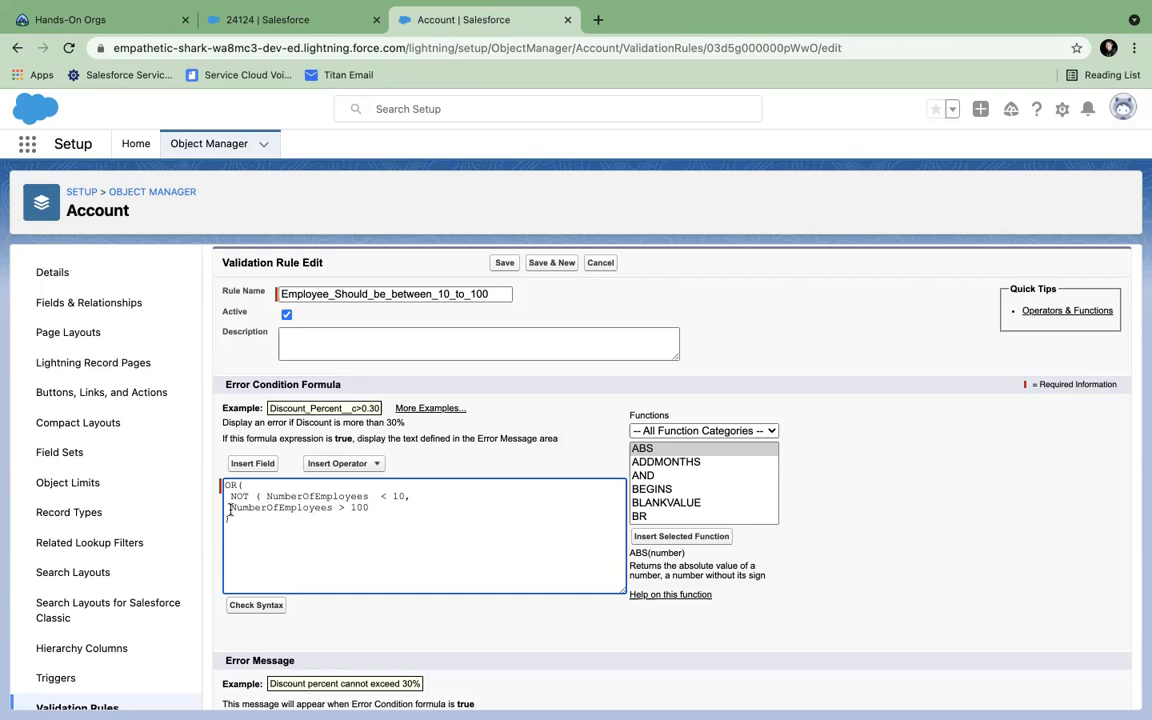
pyautogui.click(229, 508)
pyautogui.write('NOT (')
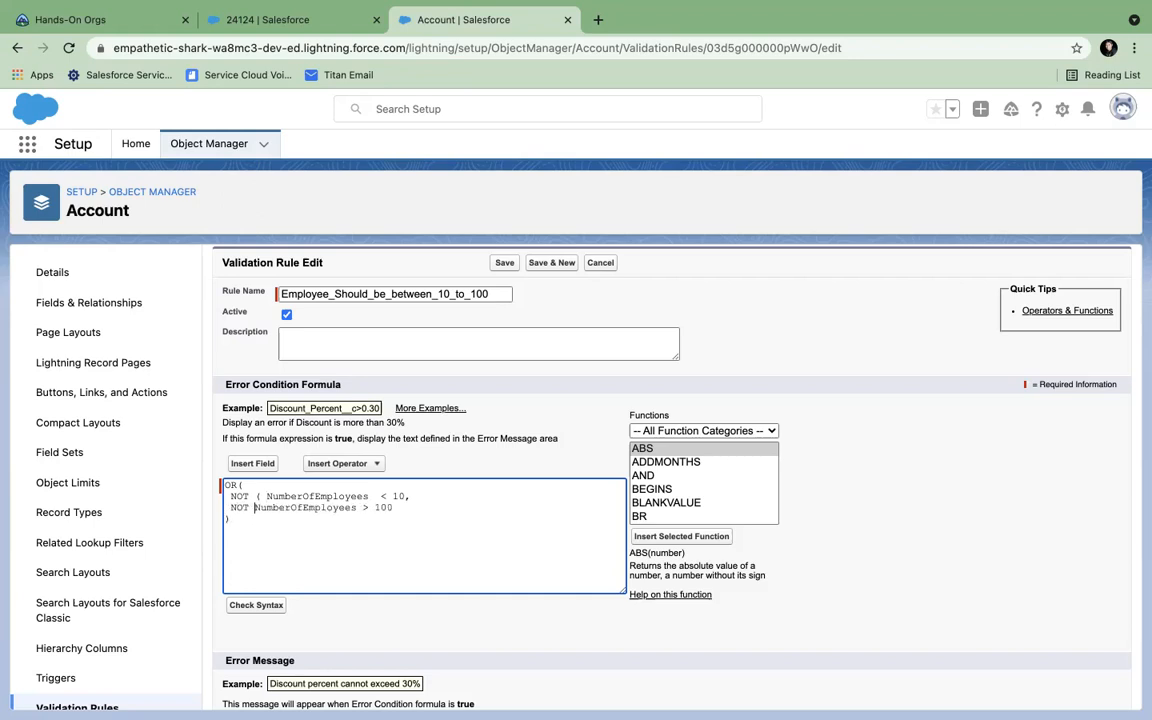
pyautogui.click(406, 496)
pyautogui.write('),')
pyautogui.click(408, 507)
pyautogui.write(')')
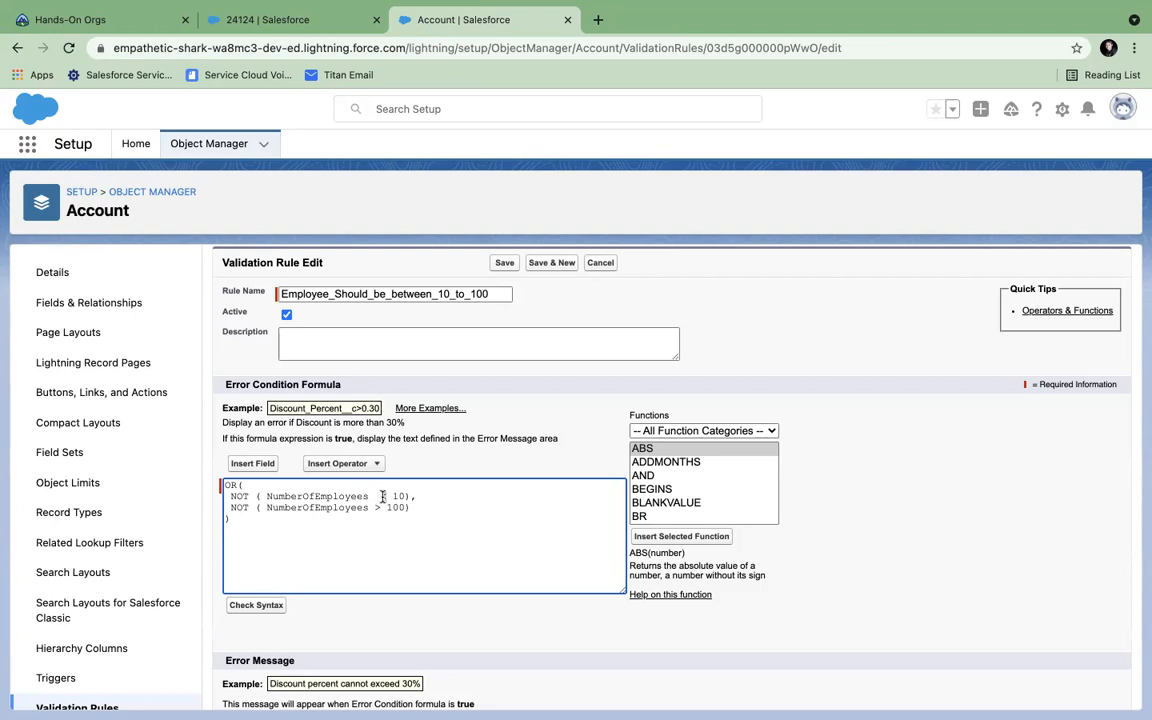
# - Change the comparisons to >= 10 and <= 100, and remove the space after the first NOT's opening parenthesis
pyautogui.press('BackSpace')
pyautogui.write('>=')
pyautogui.press('BackSpace')
pyautogui.write('<=')
pyautogui.click(462, 541)
pyautogui.click(266, 496)
pyautogui.press('BackSpace')
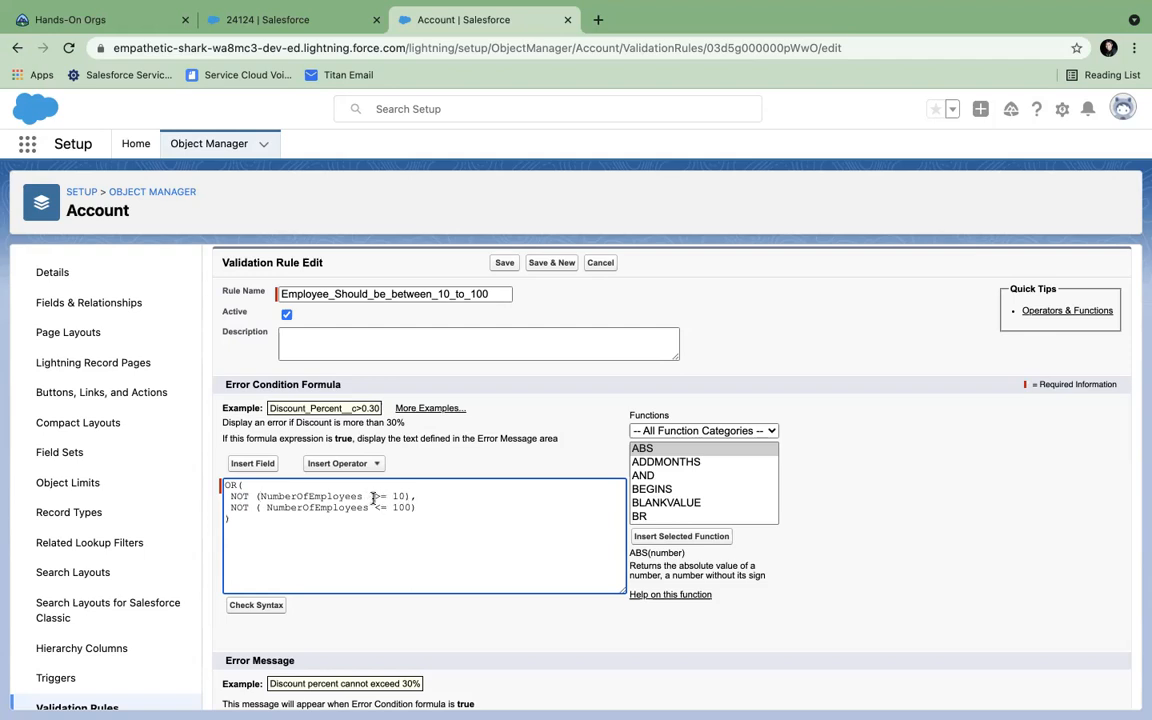
pyautogui.doubleClick(237, 497)
pyautogui.click(363, 497)
pyautogui.write('not')
pyautogui.press('BackSpace')
pyautogui.press('BackSpace')
pyautogui.press('BackSpace')
pyautogui.click(373, 507)
pyautogui.write('not')
pyautogui.press('BackSpace')
pyautogui.press('BackSpace')
pyautogui.press('BackSpace')
pyautogui.press('BackSpace')
pyautogui.click(381, 531)
# - Remove the space after the second NOT's opening parenthesis in the error condition formula
pyautogui.doubleClick(240, 496)
pyautogui.doubleClick(397, 497)
pyautogui.click(263, 508)
pyautogui.press('BackSpace')
pyautogui.scroll(-1, 424, 525)
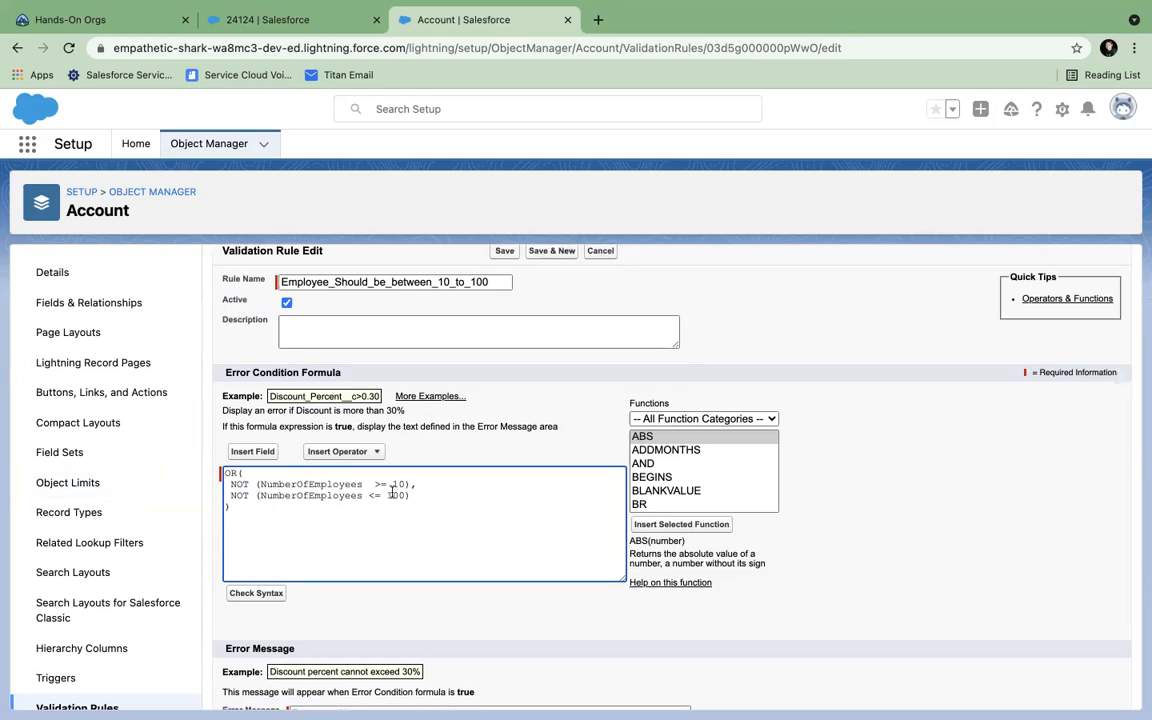
pyautogui.scroll(-3, 350, 483)
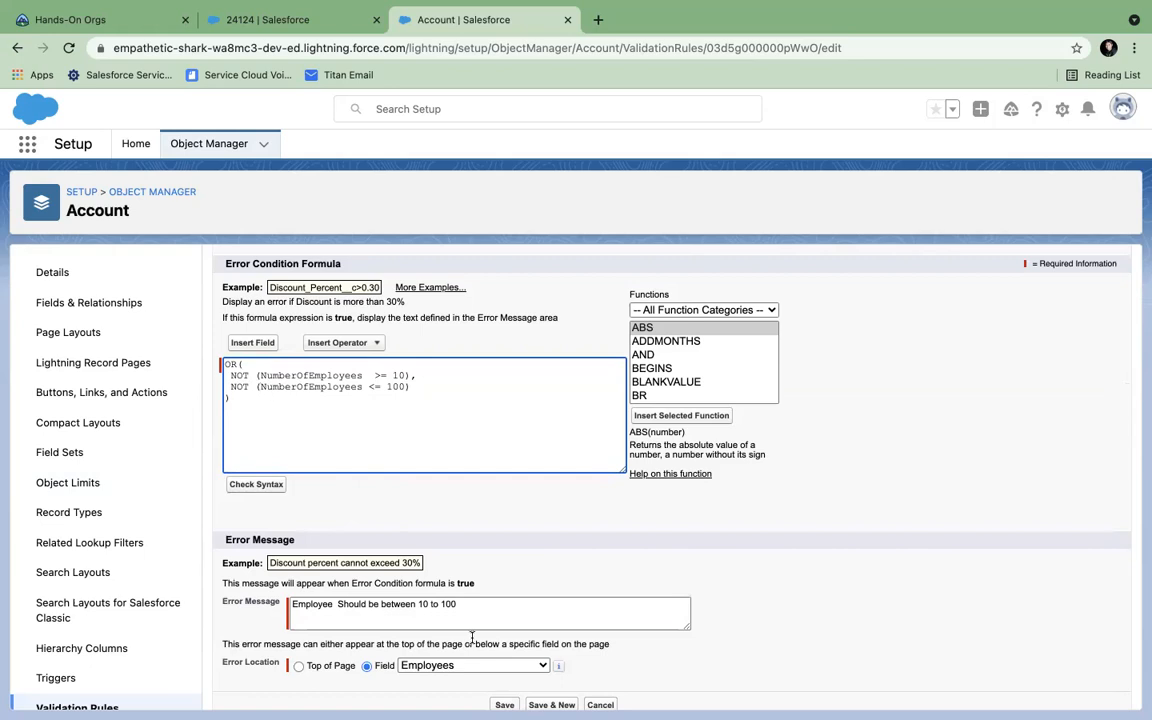
# - Save the validation rule, reload the account page in the Sales app, and start a new account
pyautogui.click(504, 705)
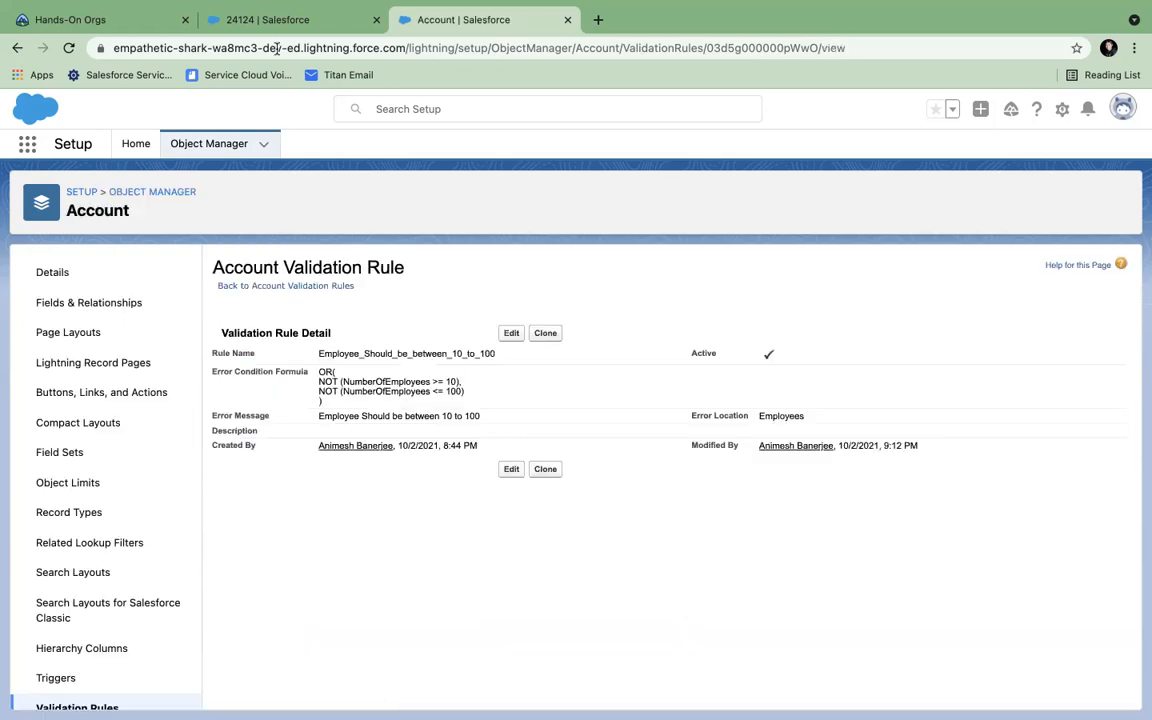
pyautogui.click(252, 19)
pyautogui.press('super+r')
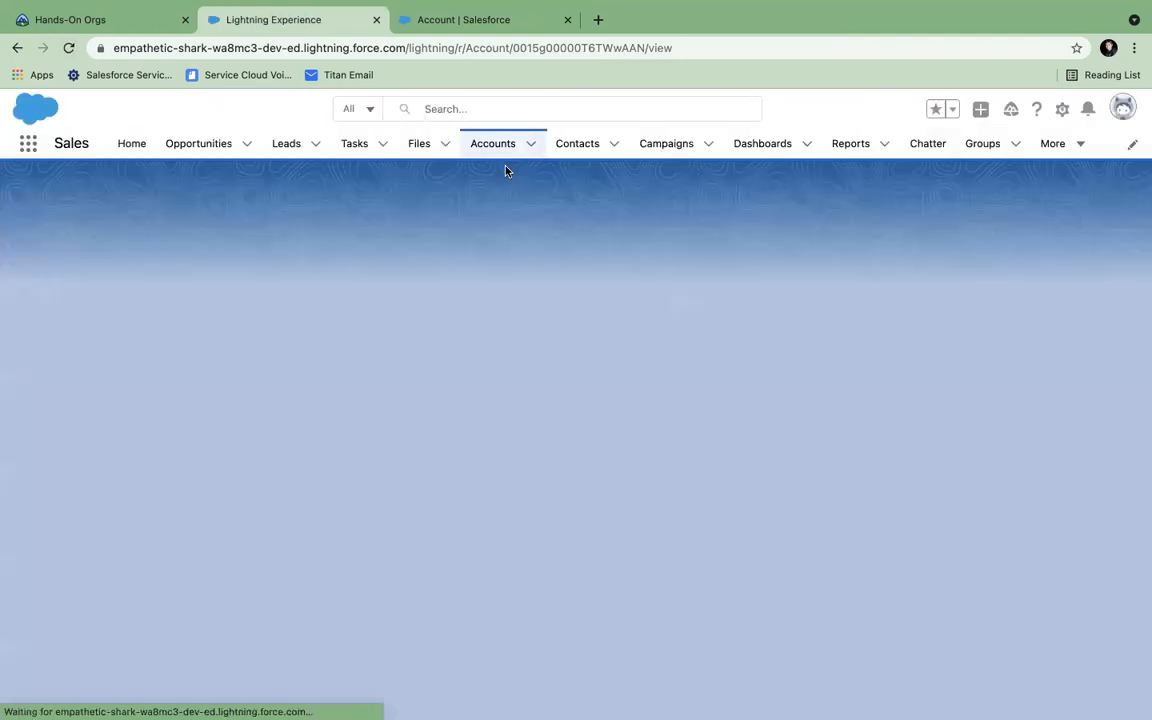
pyautogui.click(532, 150)
pyautogui.click(508, 180)
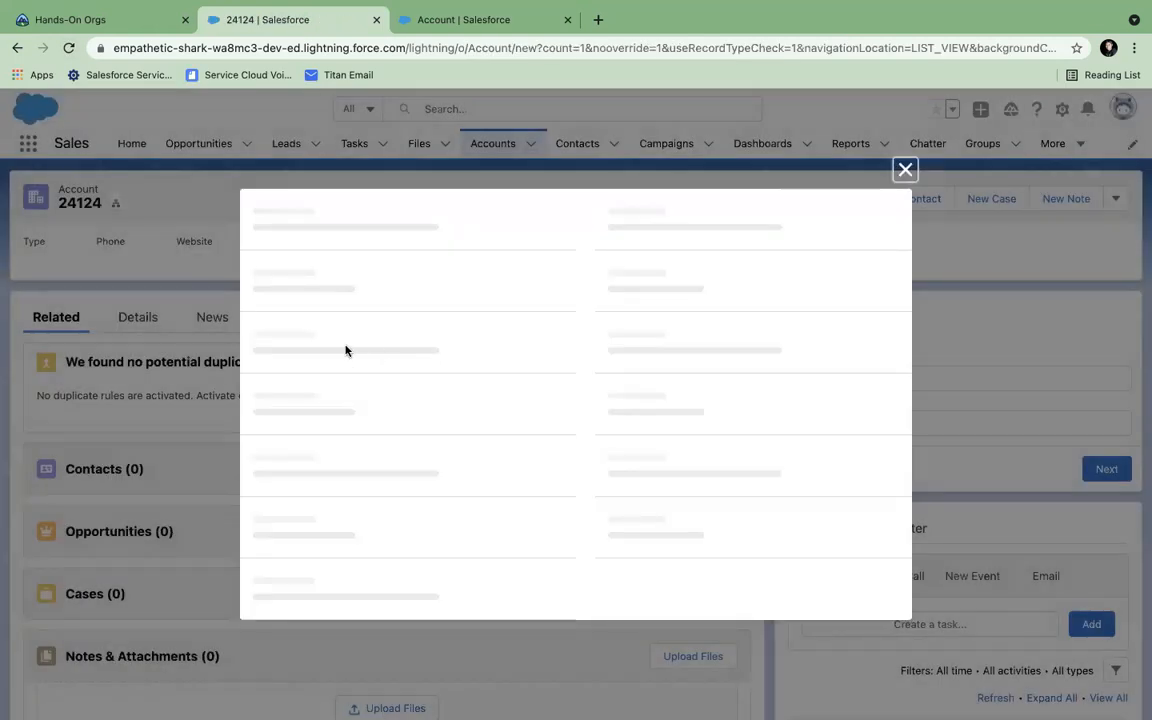
# - Fill in the new account with Account Name asdfasd, Annual Revenue 2213 and MyId sfsDF
pyautogui.click(311, 292)
pyautogui.write('asdfasd')
pyautogui.click(318, 603)
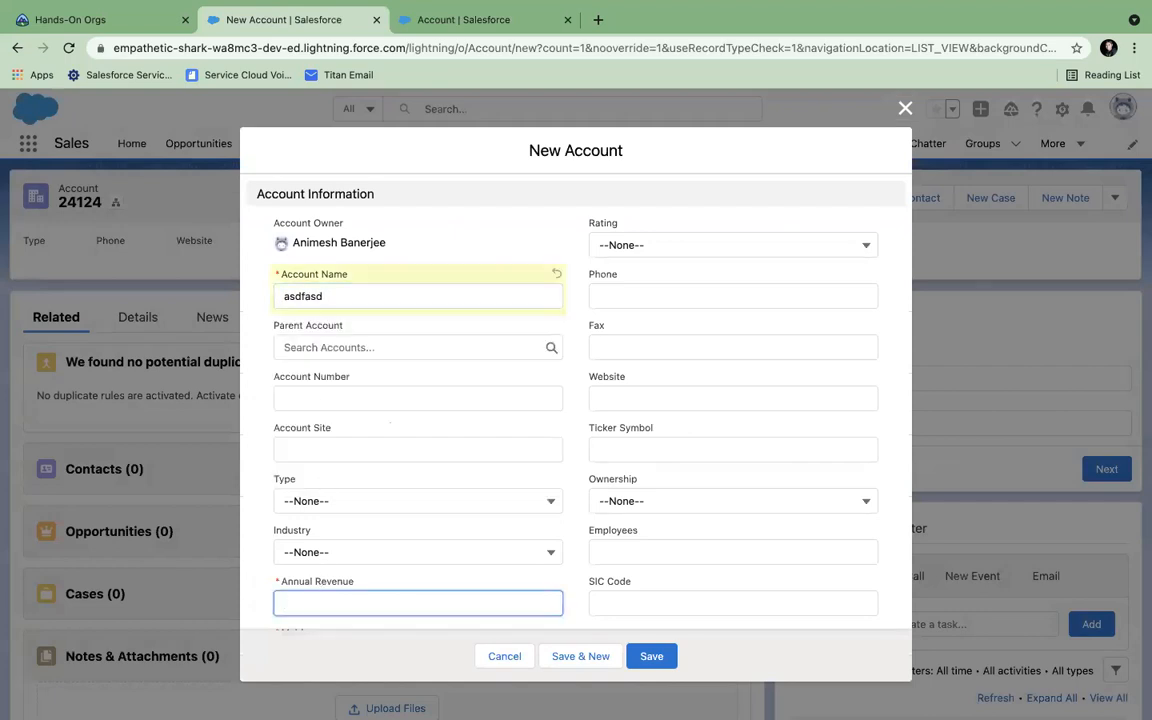
pyautogui.write('2213')
pyautogui.scroll(-1, 312, 600)
pyautogui.click(301, 581)
pyautogui.write('sfsDF')
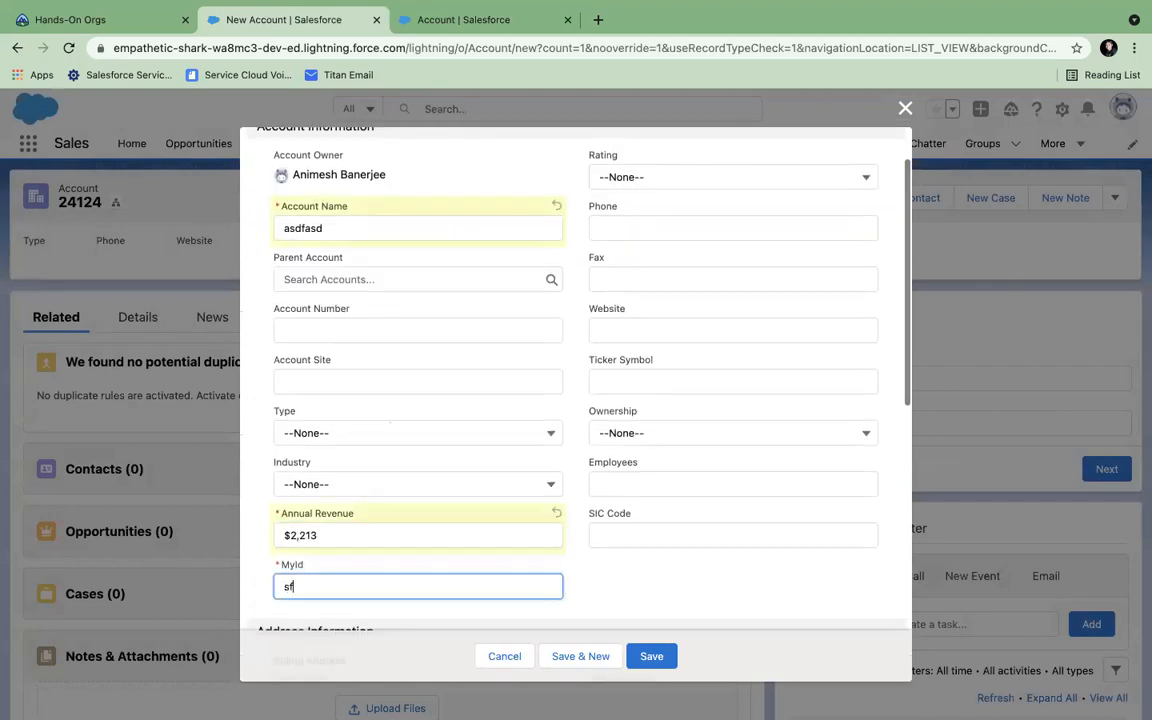
# - Try to save the account with 3 in Employees, and change the Employees value to 103
pyautogui.click(635, 477)
pyautogui.write('3')
pyautogui.click(658, 656)
pyautogui.click(603, 484)
pyautogui.write('103')
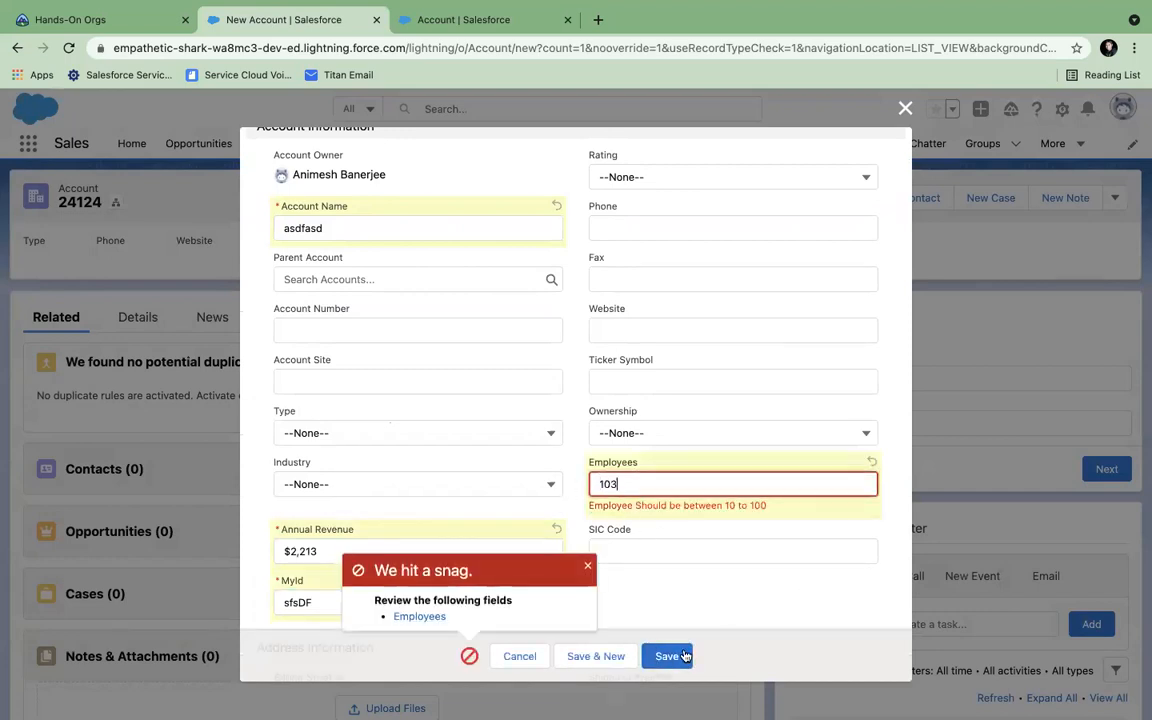
# - Replace the Employees value with 33 and save the new account
pyautogui.press('super+a')
pyautogui.write('33')
pyautogui.click(662, 652)
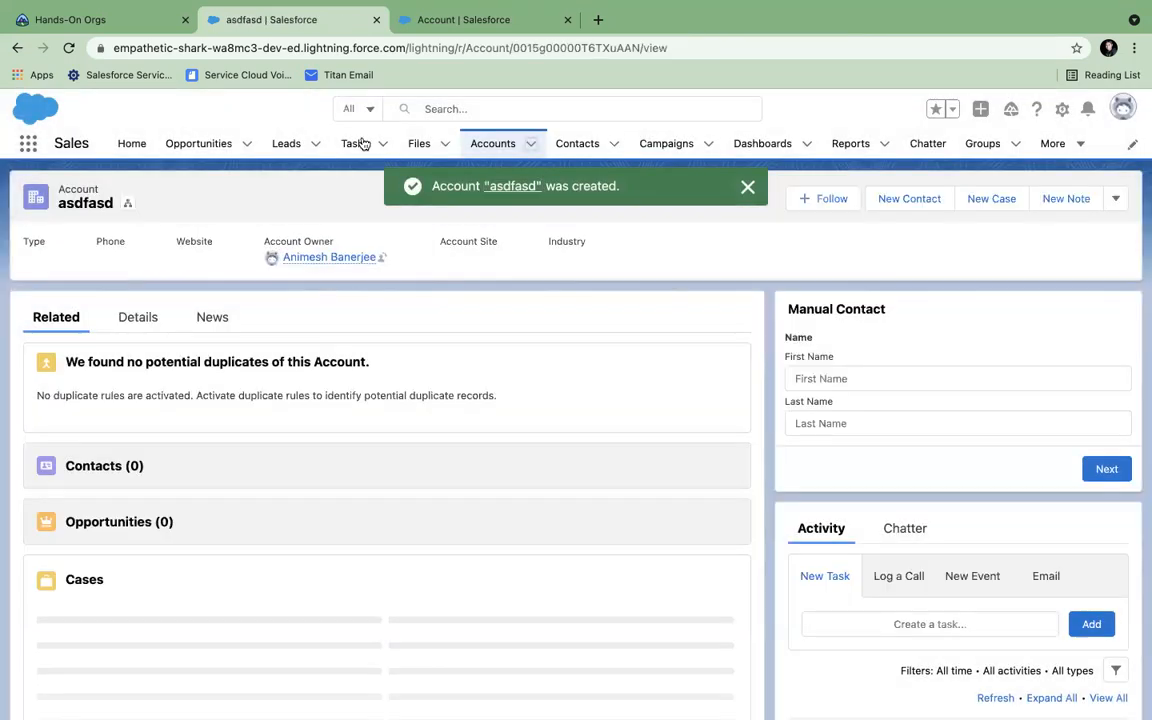
# - Reopen the Employee_Should_be_between_10_to_100 rule for editing and merge both conditions into a single NOT, separated by a comma on one line
pyautogui.click(440, 20)
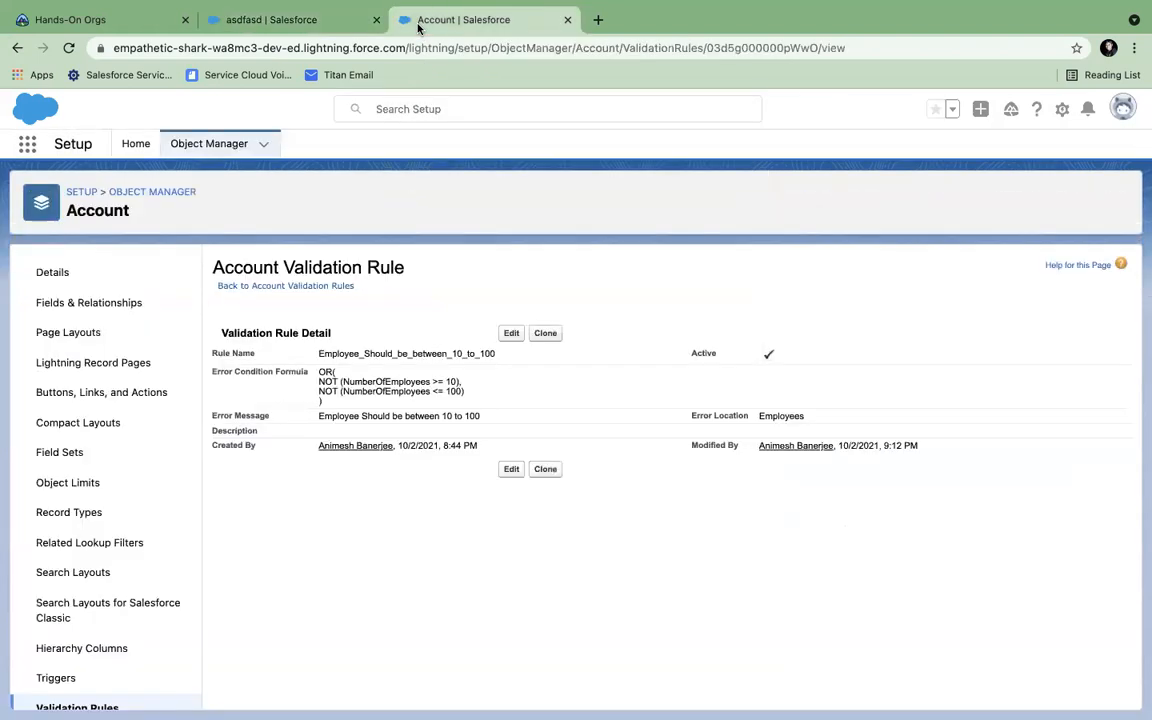
pyautogui.click(510, 333)
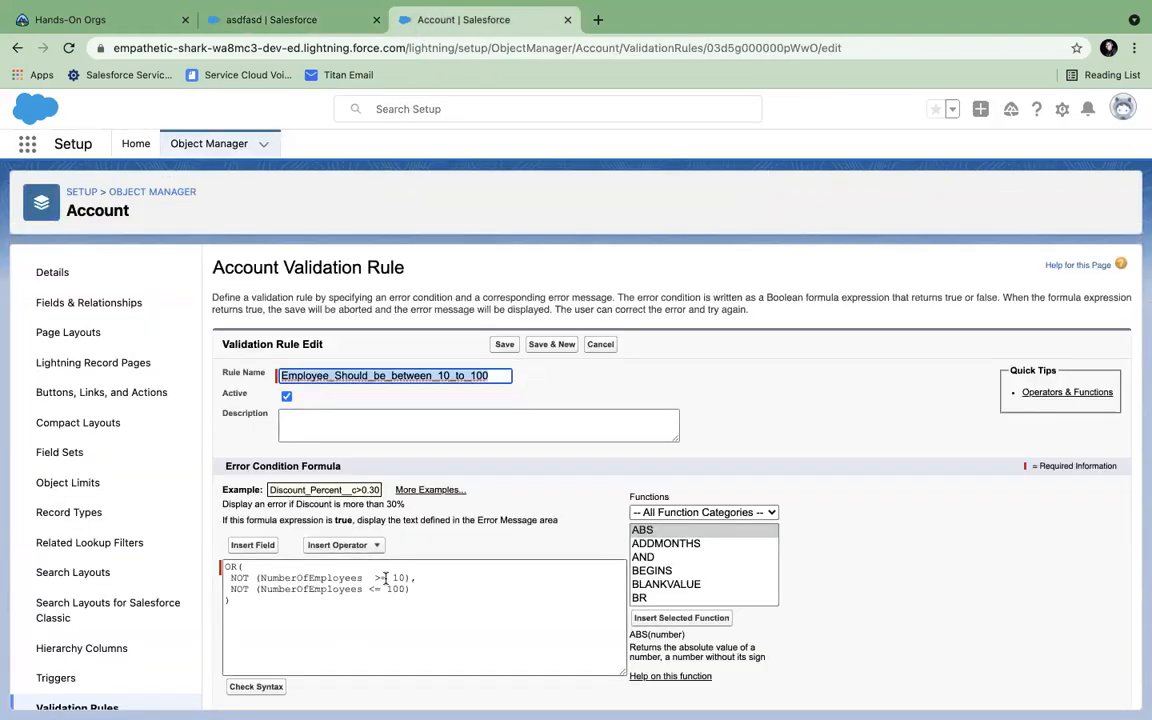
pyautogui.click(256, 600)
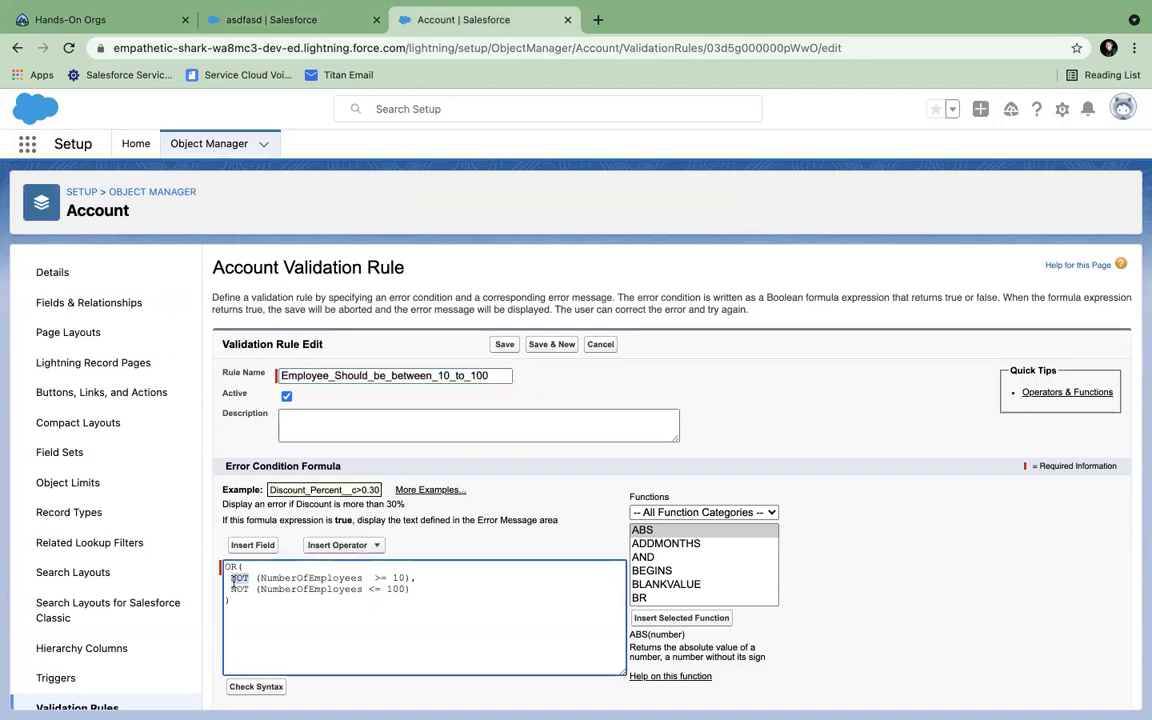
pyautogui.moveTo(314, 692)
pyautogui.click(262, 624)
pyautogui.press('BackSpace')
pyautogui.moveTo(257, 589); pyautogui.dragTo(224, 589)
pyautogui.press('Delete')
pyautogui.press('Delete')
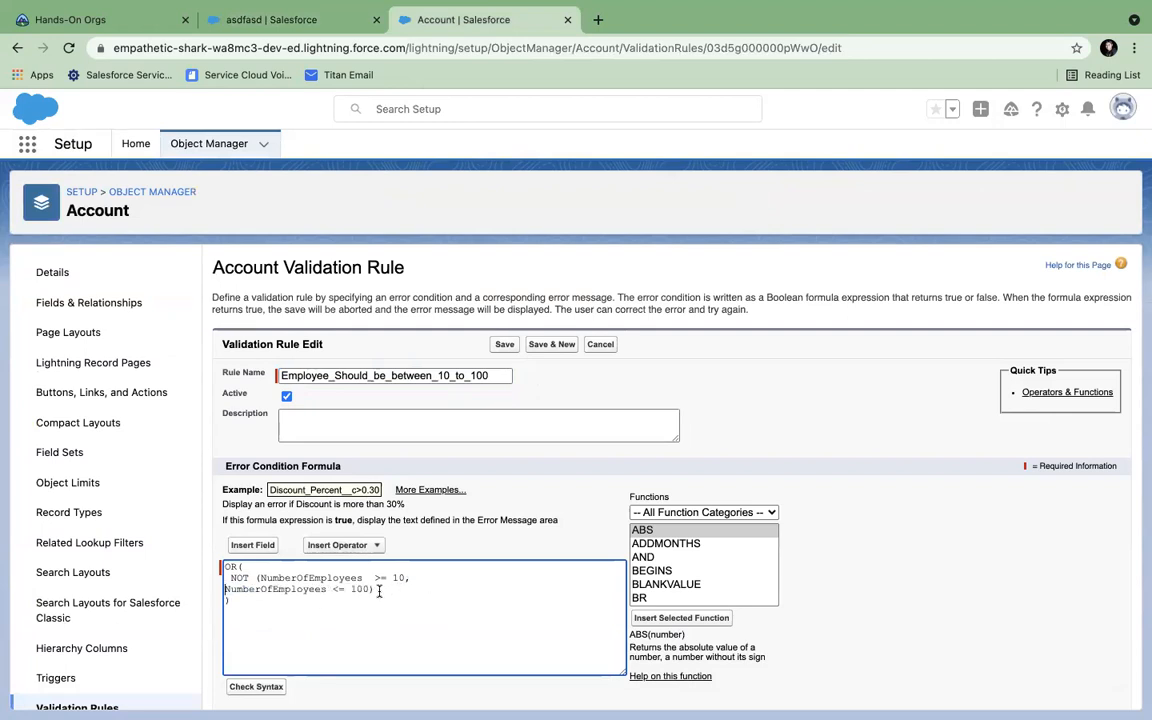
pyautogui.press('BackSpace')
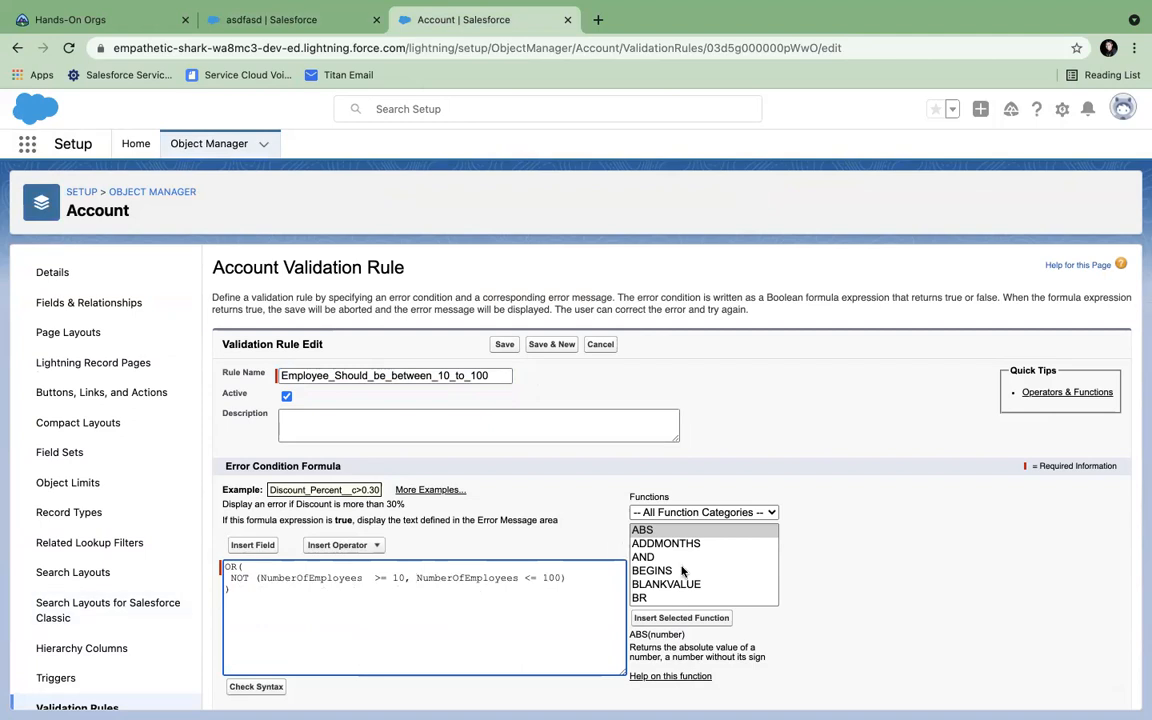
# - Look up the NOT function's syntax and description in the function list
pyautogui.scroll(-6, 682, 568)
pyautogui.scroll(-4, 682, 570)
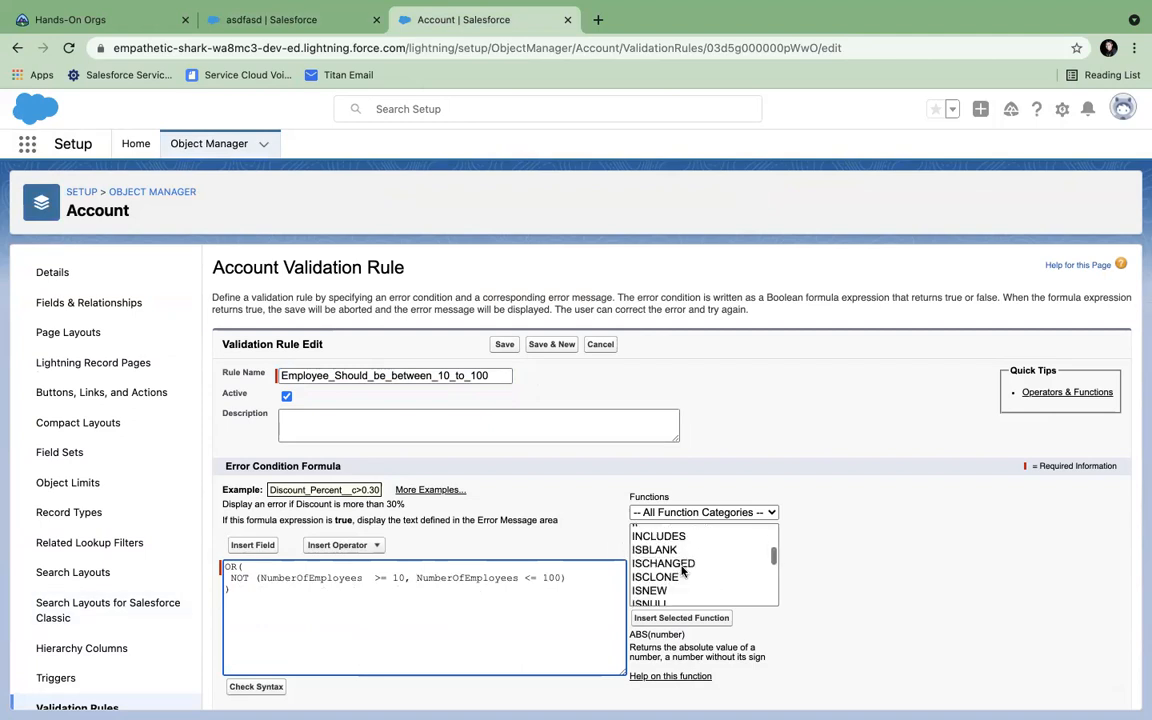
pyautogui.scroll(-5, 682, 570)
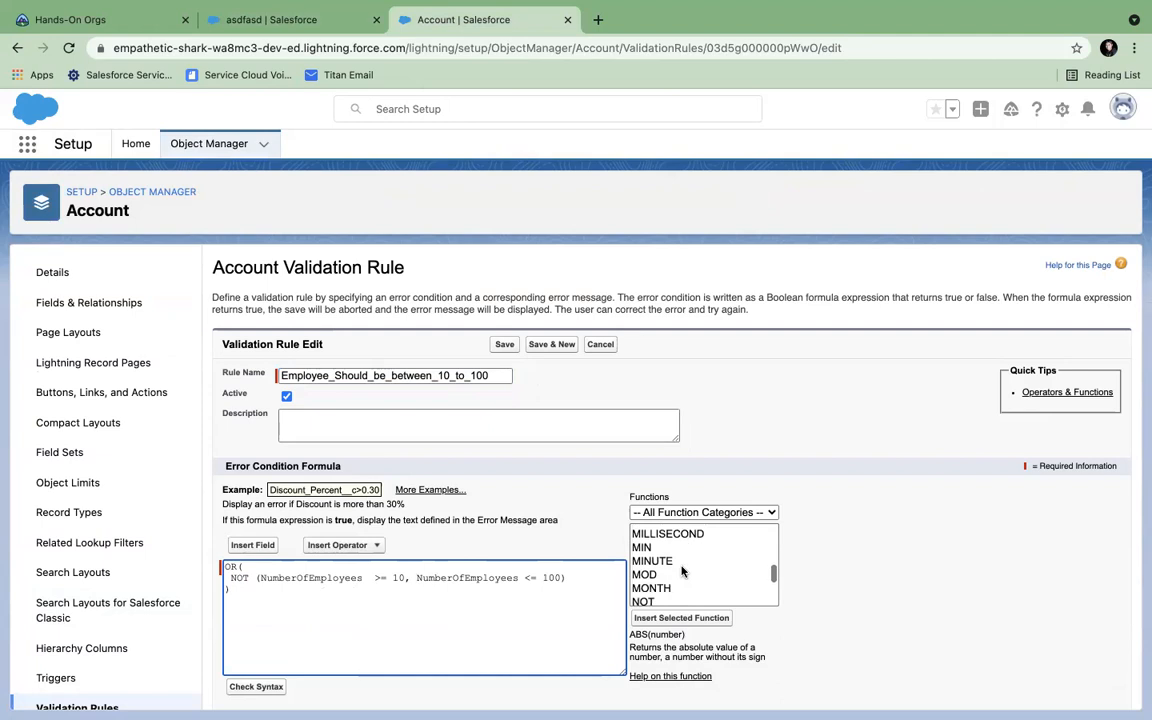
pyautogui.click(650, 555)
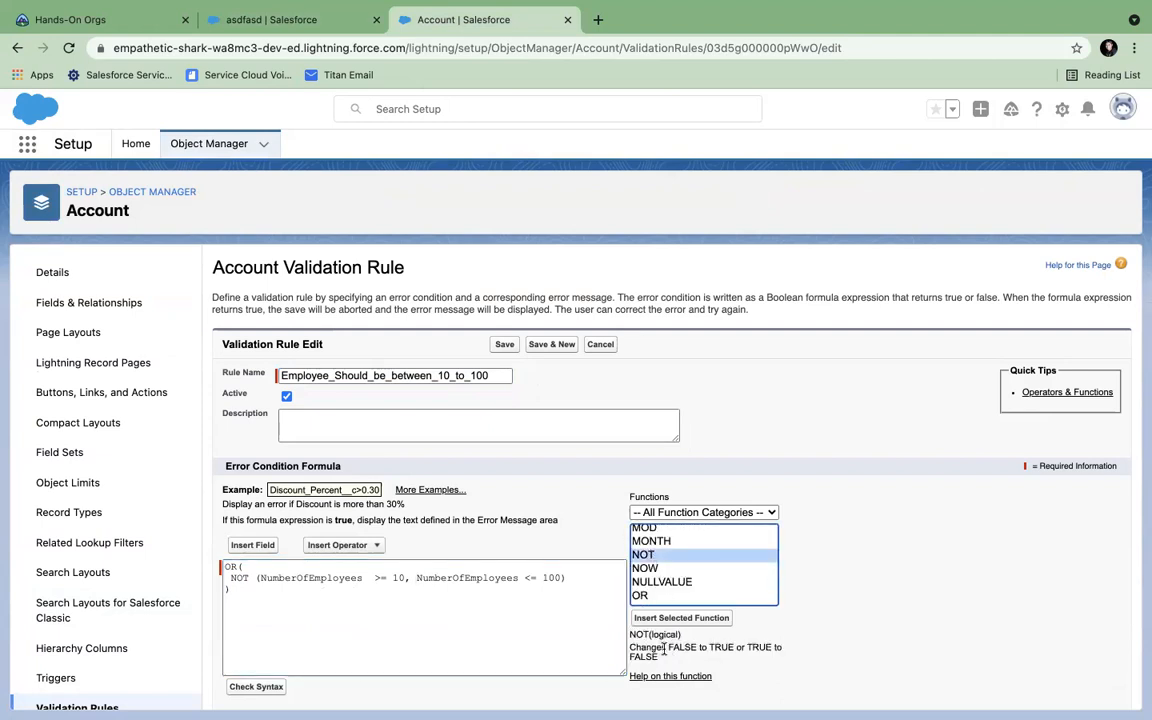
pyautogui.doubleClick(668, 635)
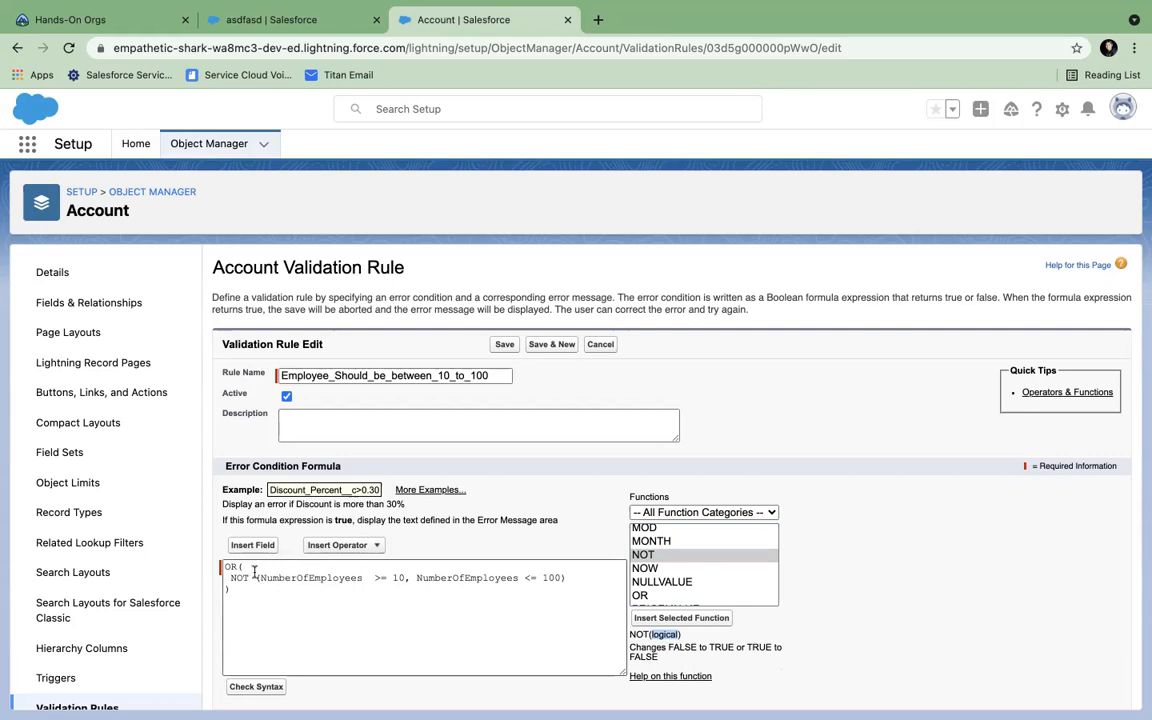
# - Remove the outer OR( line and its closing parenthesis from the error condition formula
pyautogui.moveTo(243, 566); pyautogui.dragTo(196, 571)
pyautogui.press('BackSpace')
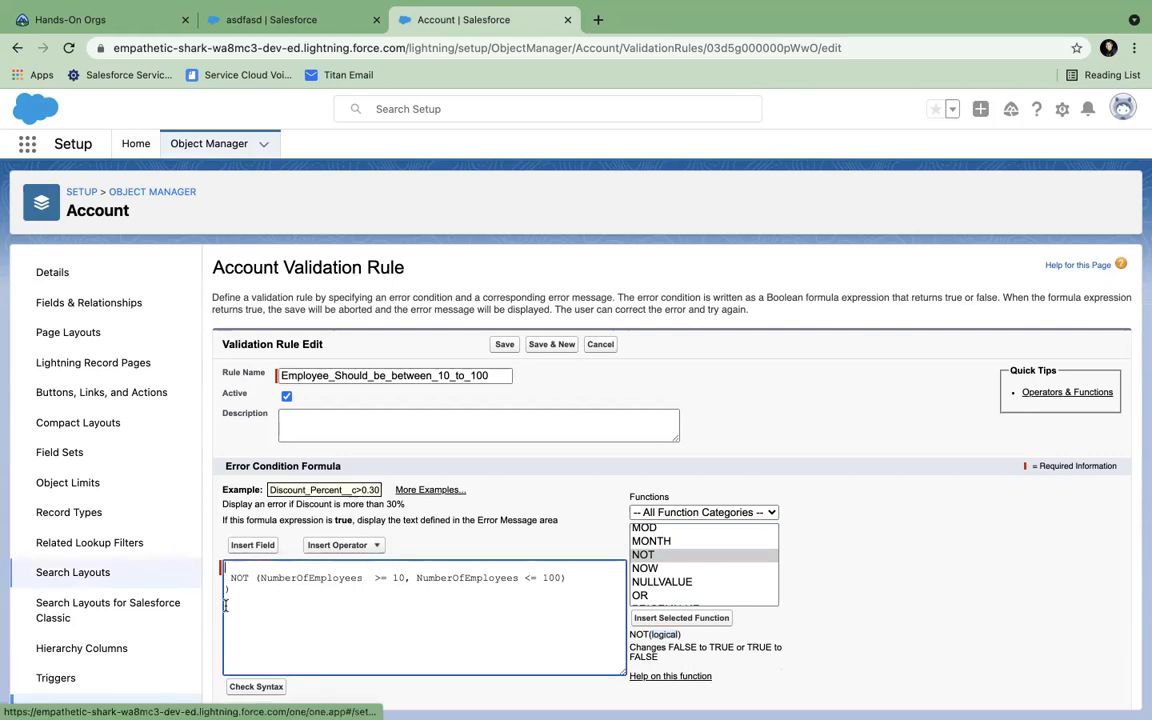
pyautogui.click(236, 589)
pyautogui.press('BackSpace')
pyautogui.press('BackSpace')
# - Replace the comma between the two NumberOfEmployees conditions with the || operator
pyautogui.click(408, 578)
pyautogui.press('BackSpace')
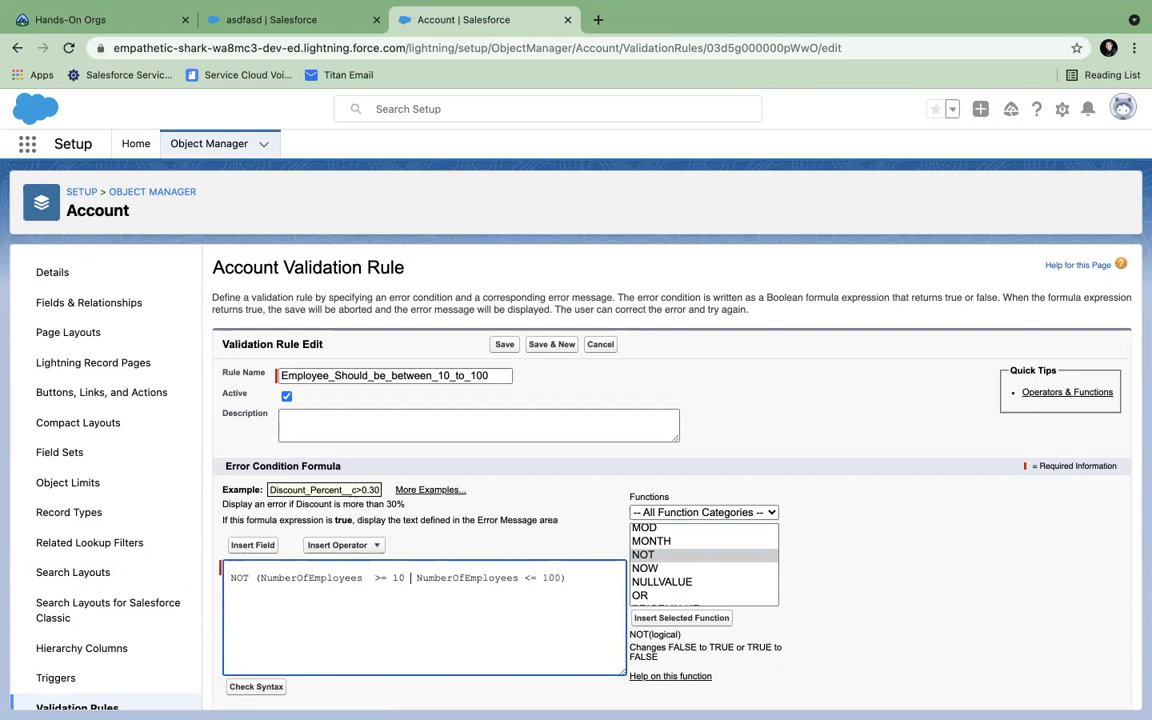
pyautogui.write('||')
pyautogui.click(443, 604)
pyautogui.doubleClick(416, 579)
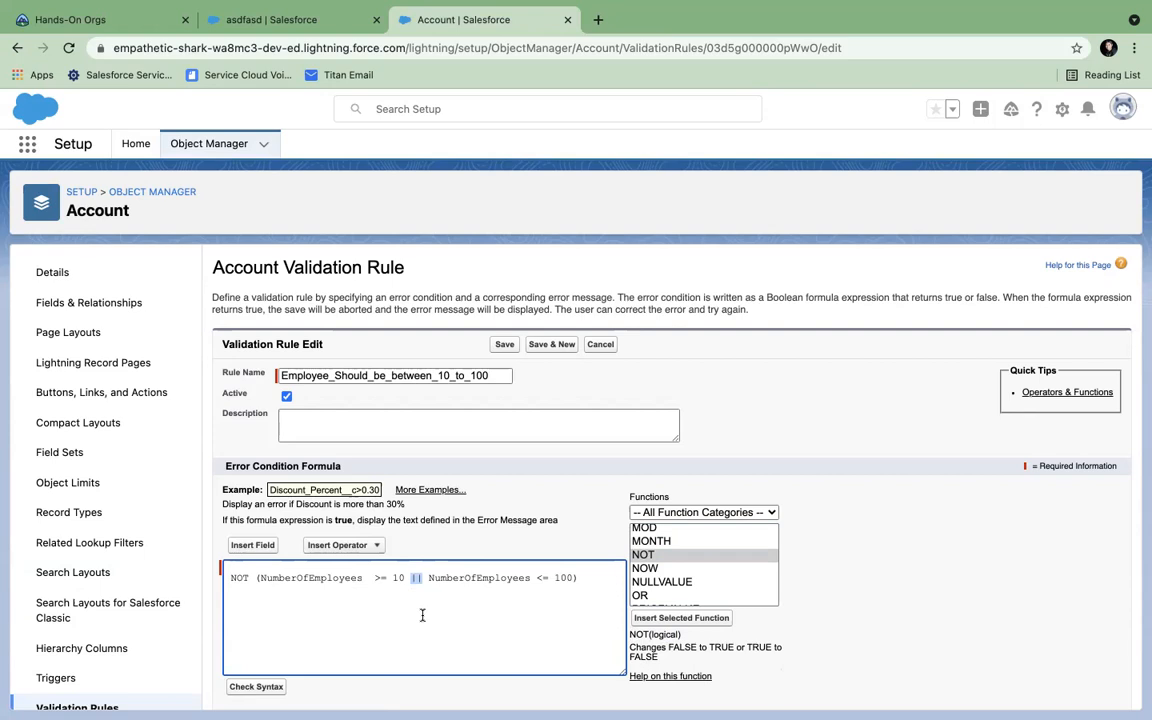
# - Change the || operator between the two NumberOfEmployees conditions to &&
pyautogui.moveTo(404, 578); pyautogui.dragTo(260, 578)
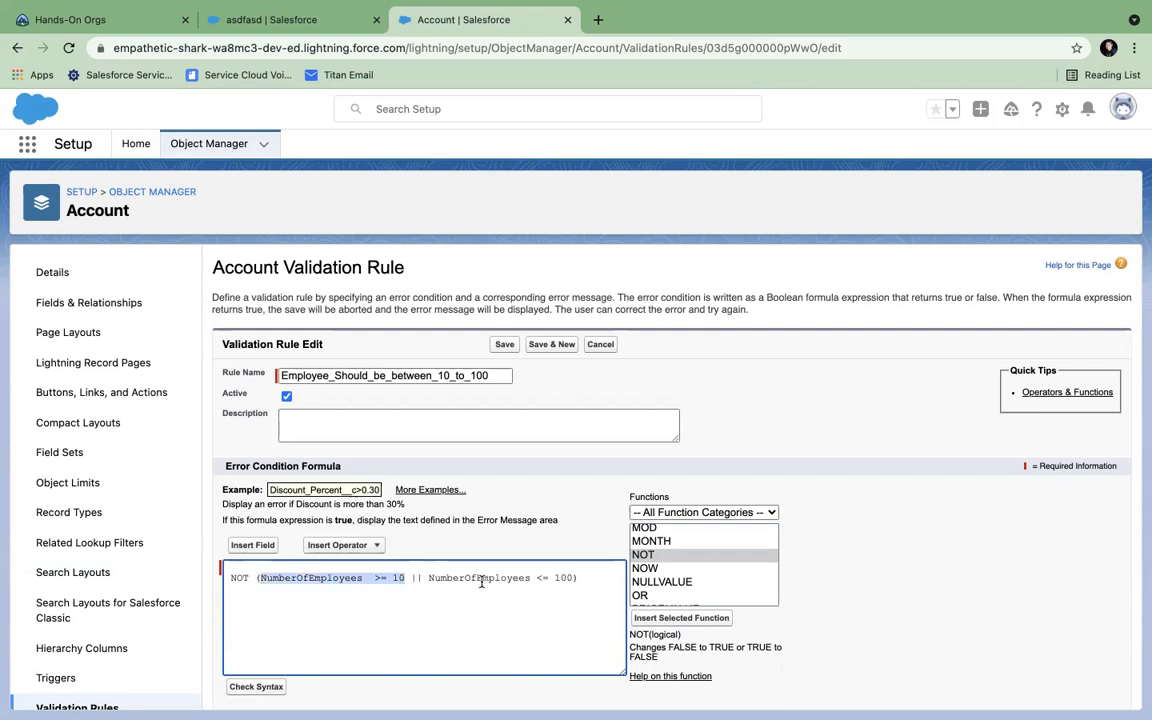
pyautogui.click(419, 578)
pyautogui.doubleClick(410, 578)
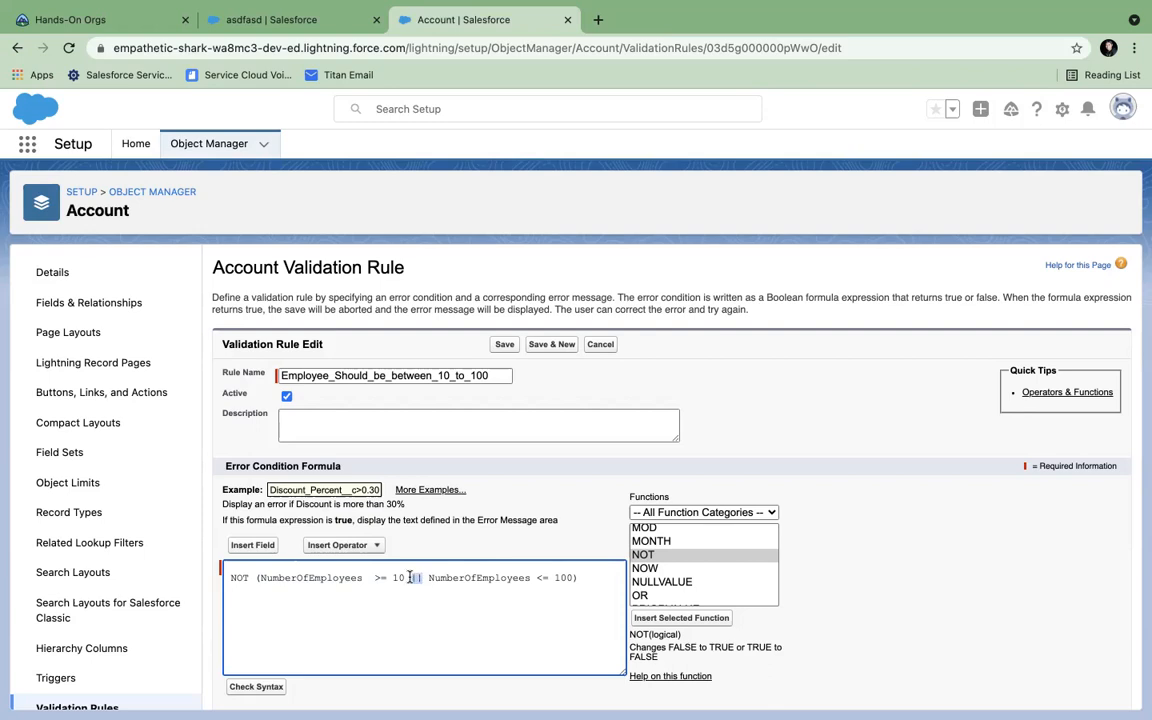
pyautogui.write('&&')
pyautogui.click(441, 609)
# - Wrap the two conditions in AND() inside NOT, separating them with a comma in place of the && operator
pyautogui.click(261, 578)
pyautogui.press('Return')
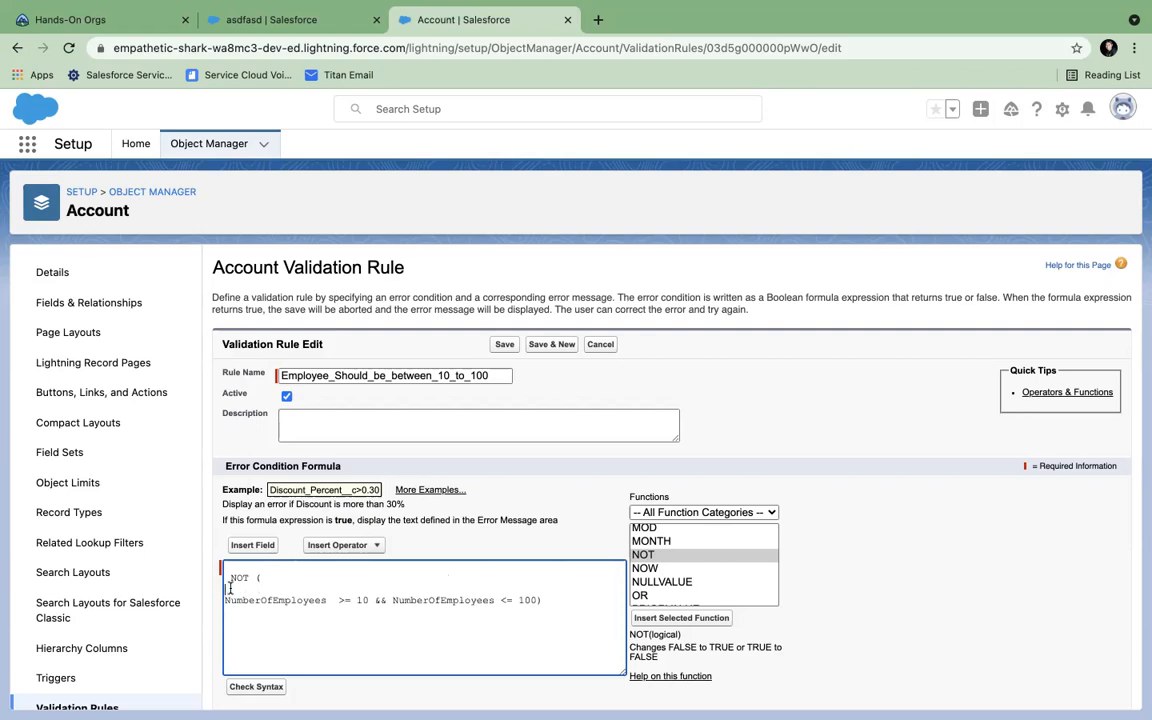
pyautogui.write('AND(')
pyautogui.click(393, 600)
pyautogui.press('BackSpace')
pyautogui.press('BackSpace')
pyautogui.press('BackSpace')
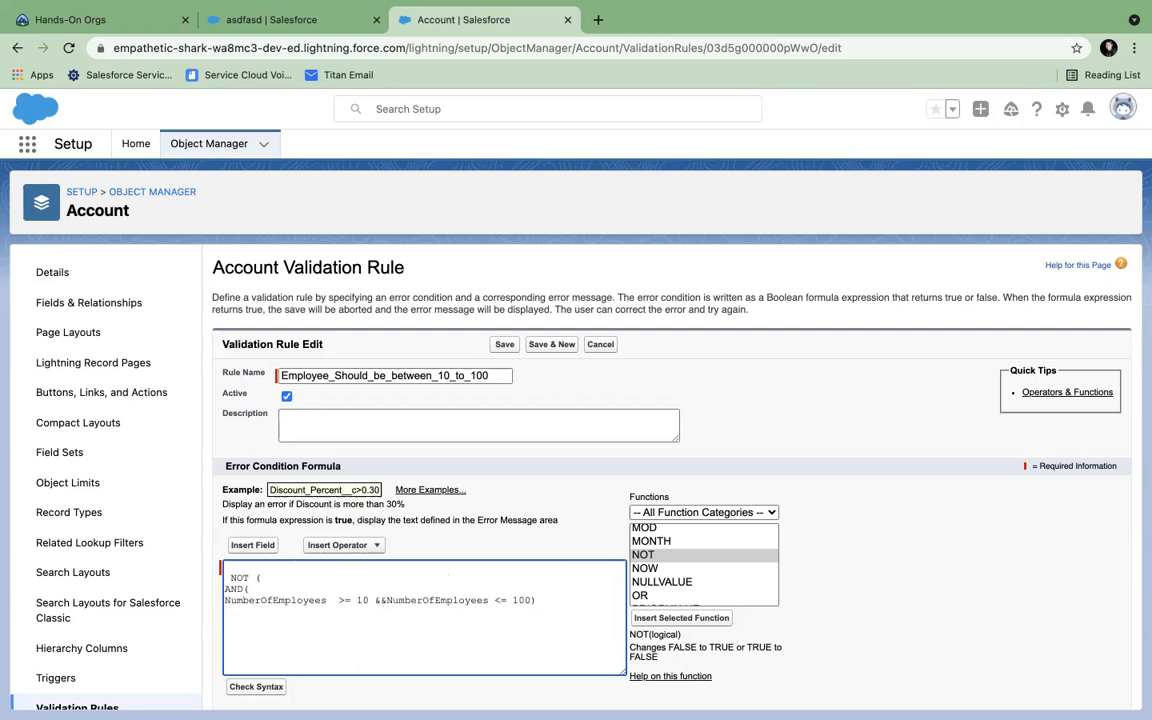
pyautogui.press('BackSpace')
pyautogui.write(',')
pyautogui.click(542, 598)
pyautogui.press('Return')
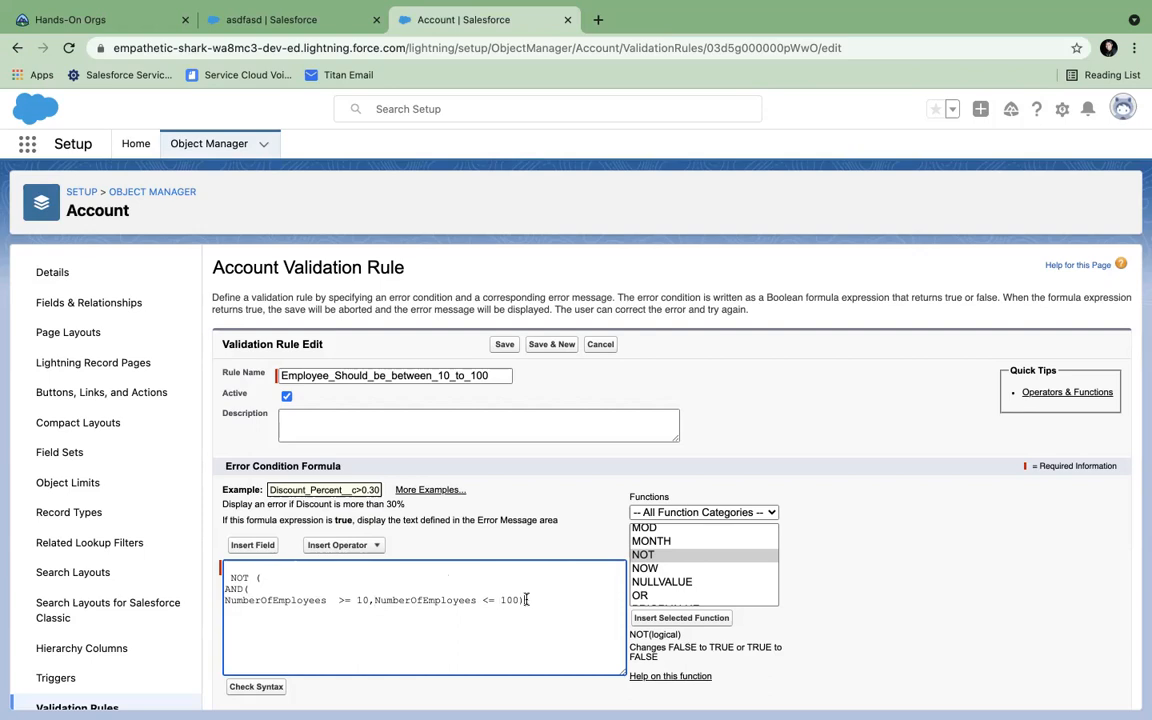
pyautogui.write(')')
# - Lay out the NOT(AND()) formula with each condition and closing parenthesis on its own indented line
pyautogui.click(229, 579)
pyautogui.press('BackSpace')
pyautogui.scroll(-3, 223, 589)
pyautogui.click(224, 370)
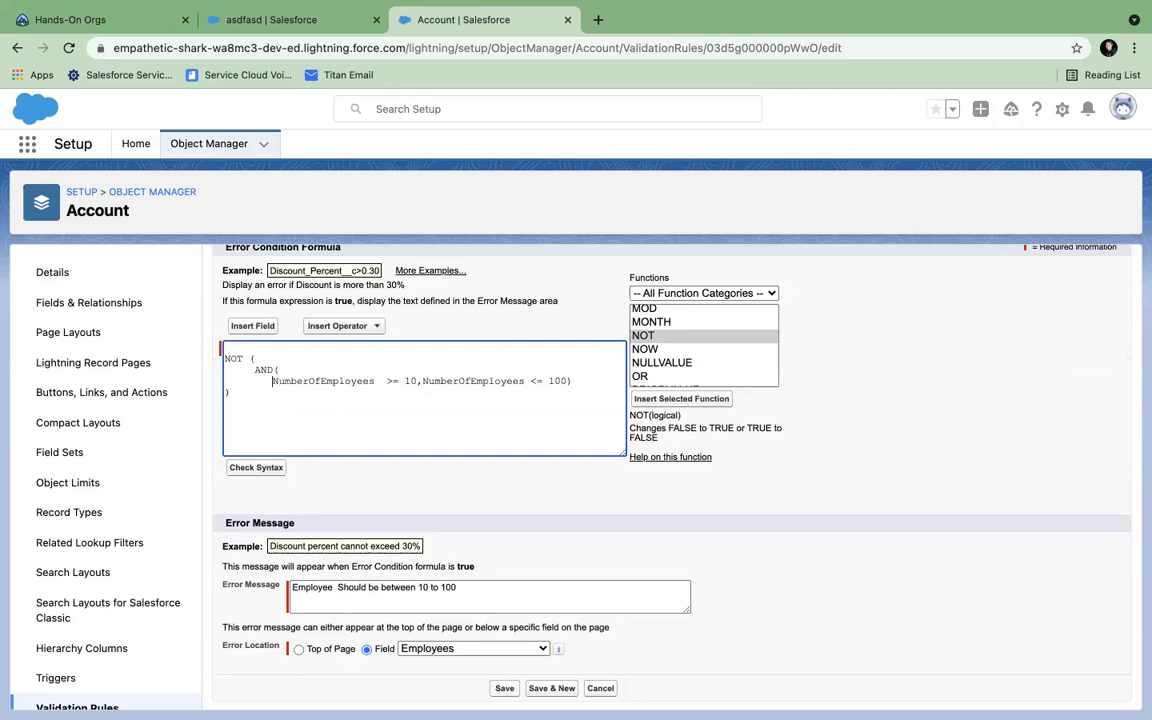
pyautogui.click(434, 380)
pyautogui.press('Return')
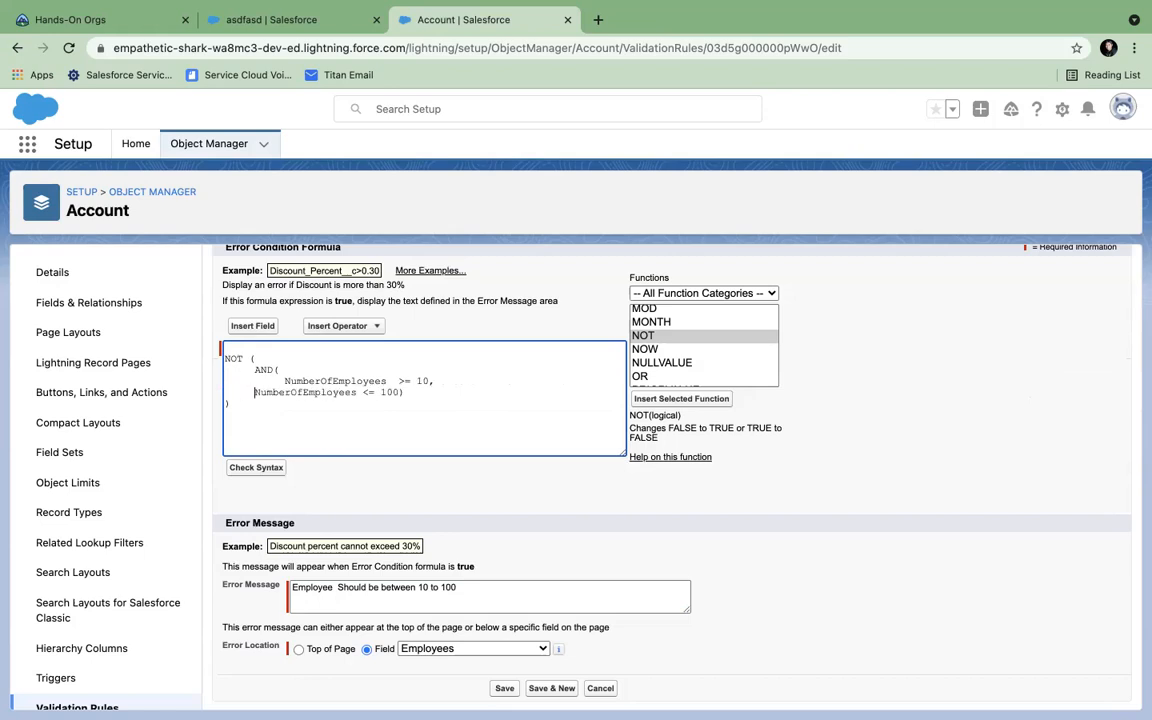
pyautogui.click(430, 392)
pyautogui.press('Return')
pyautogui.click(226, 415)
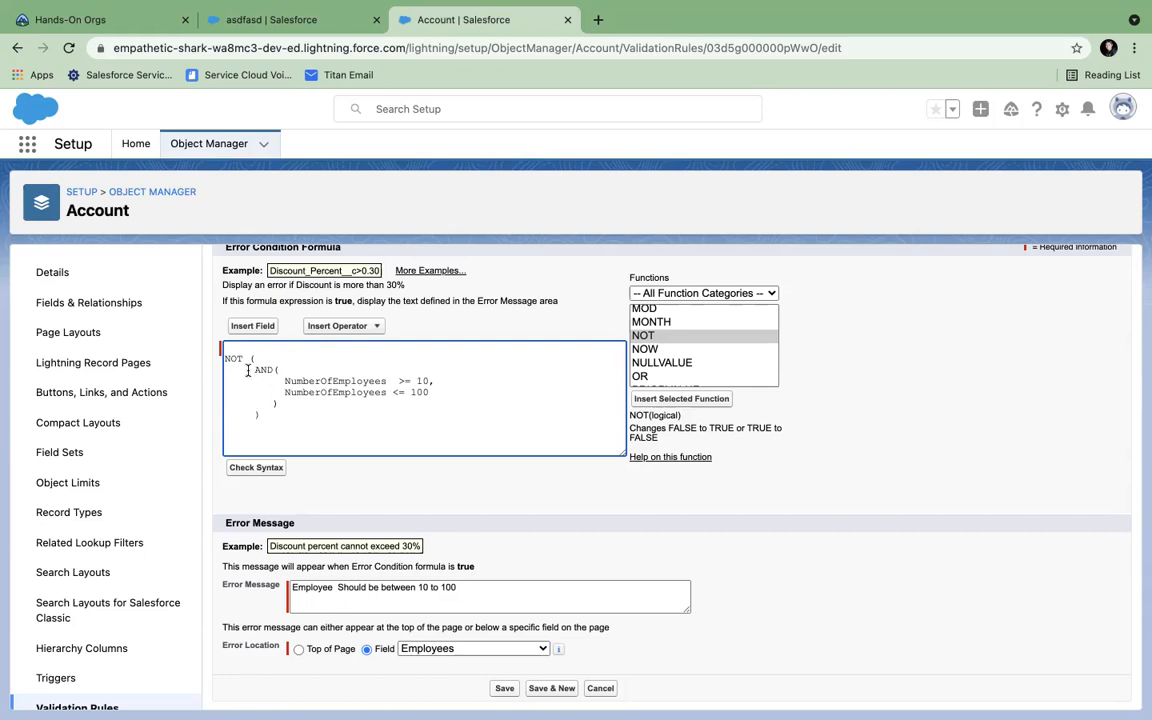
# - Copy the whole NOT(AND()) block and paste it below the original in the formula
pyautogui.moveTo(287, 384); pyautogui.dragTo(465, 380)
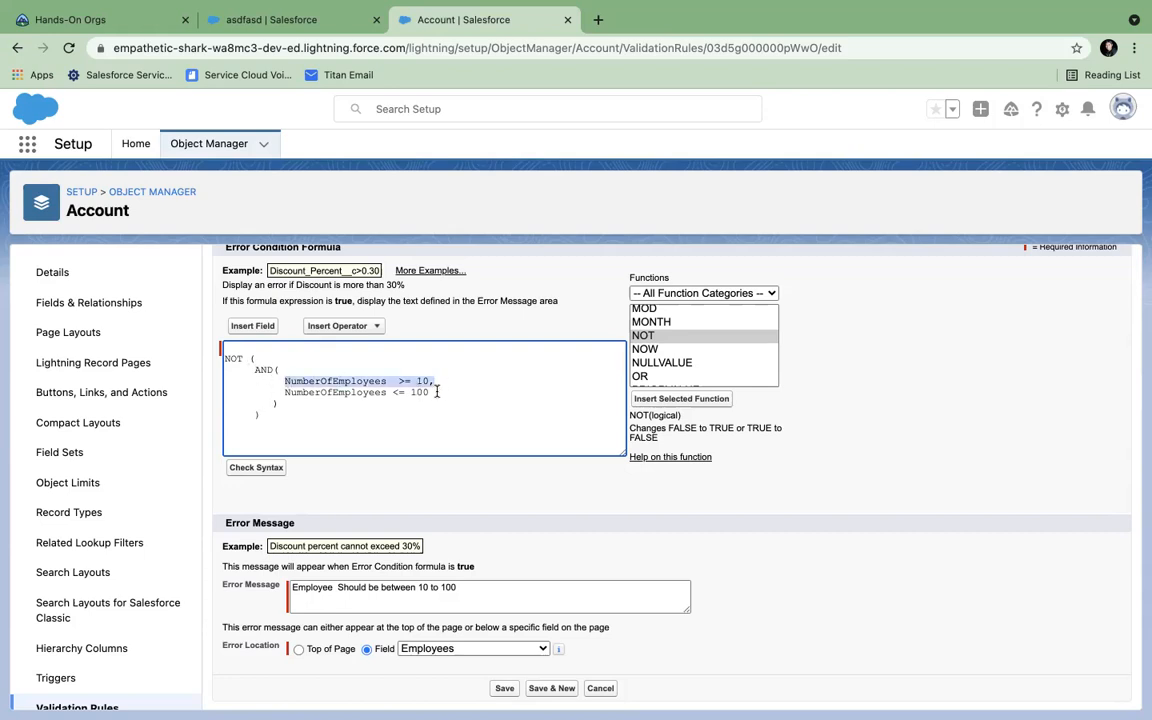
pyautogui.click(437, 391)
pyautogui.moveTo(348, 392); pyautogui.dragTo(217, 361)
pyautogui.hotkey('ctrl', 'c')
pyautogui.click(271, 419)
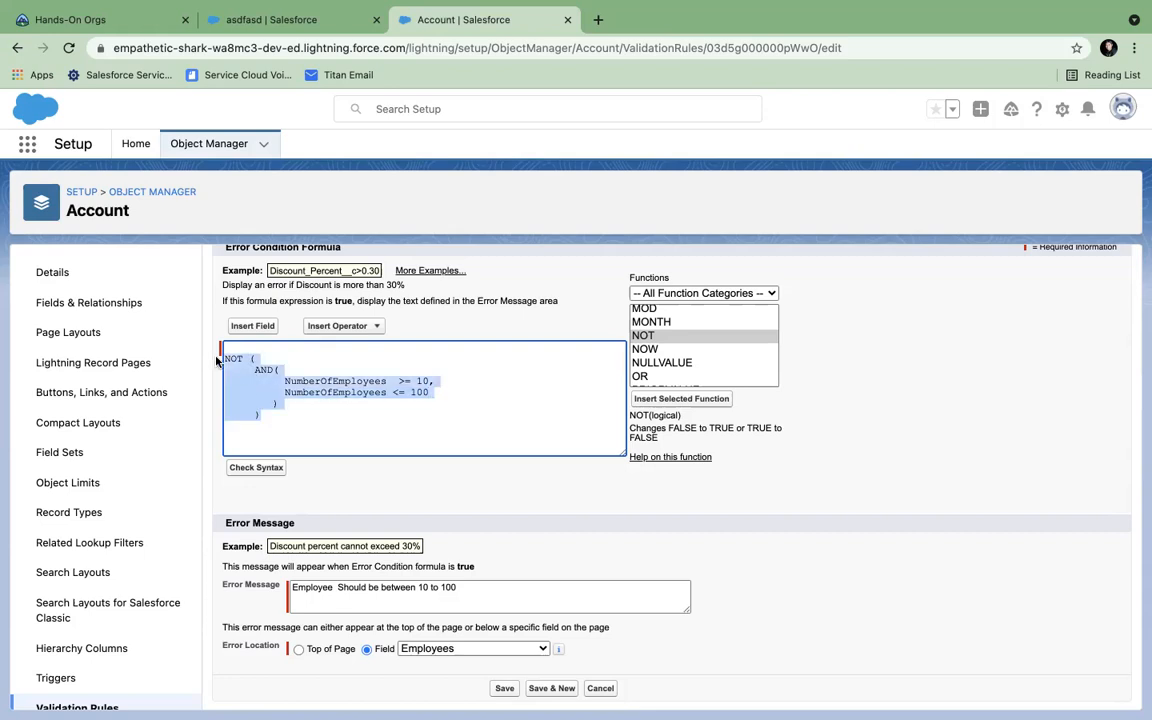
pyautogui.click(287, 422)
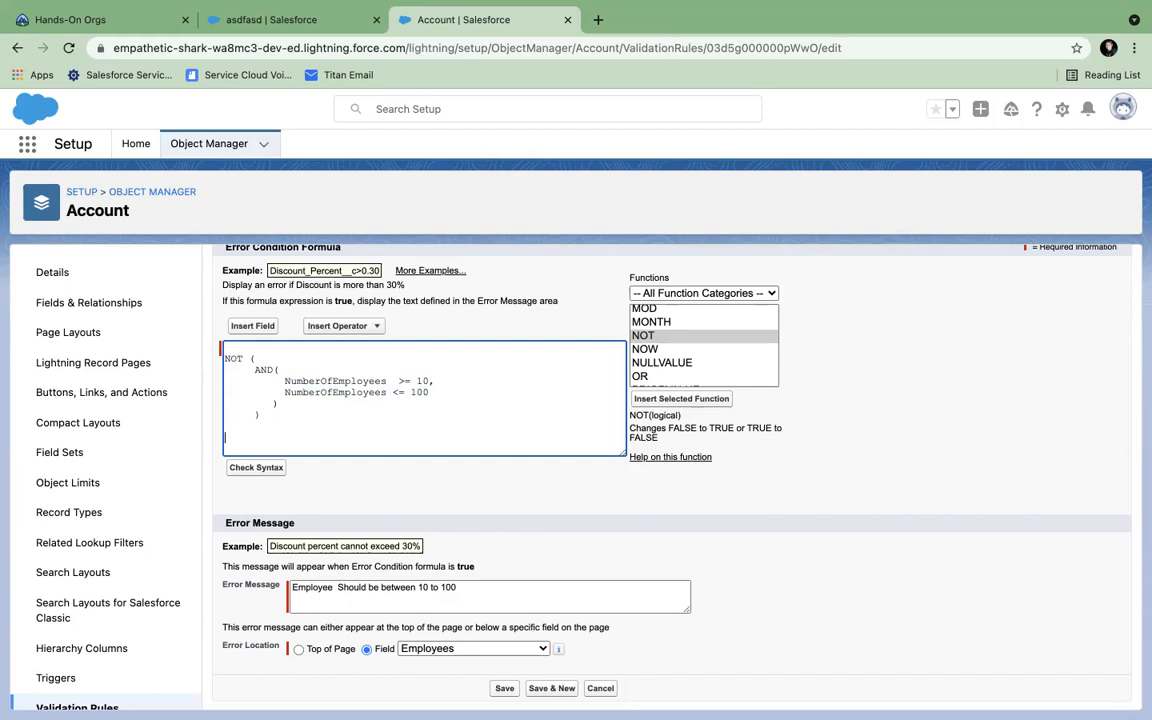
pyautogui.hotkey('ctrl', 'v')
# - Change the pasted block's outer function to OR and its inner function to NOT
pyautogui.scroll(3, 235, 437)
pyautogui.doubleClick(233, 435)
pyautogui.write('OR')
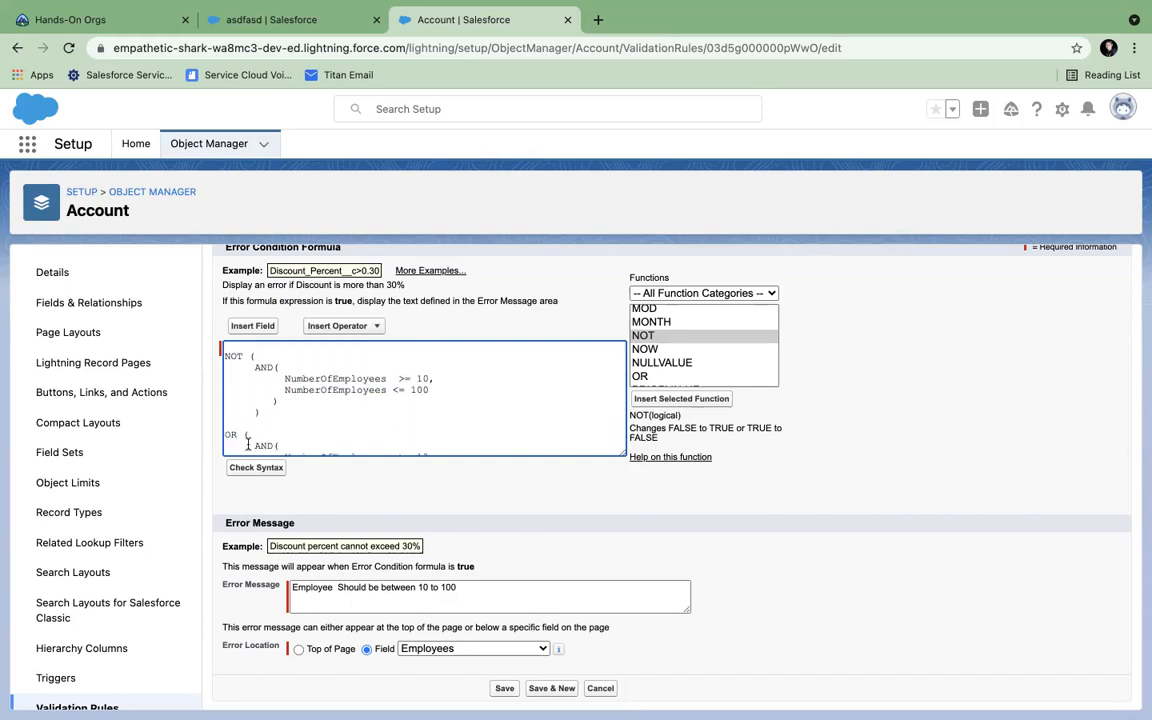
pyautogui.doubleClick(259, 445)
pyautogui.write('NOT')
pyautogui.scroll(-1, 355, 402)
pyautogui.scroll(3, 355, 402)
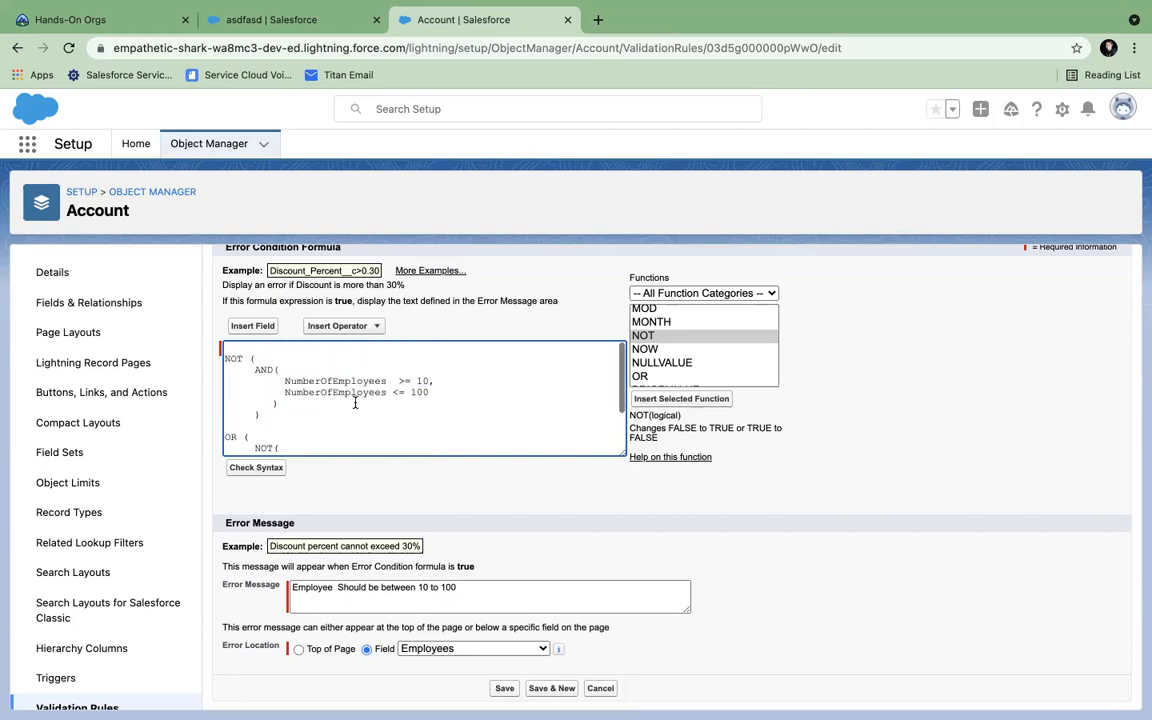
# - Compare the function nesting of the NOT(AND()) block with that of the OR(NOT()) block
pyautogui.doubleClick(232, 359)
pyautogui.doubleClick(263, 370)
pyautogui.scroll(-2, 321, 420)
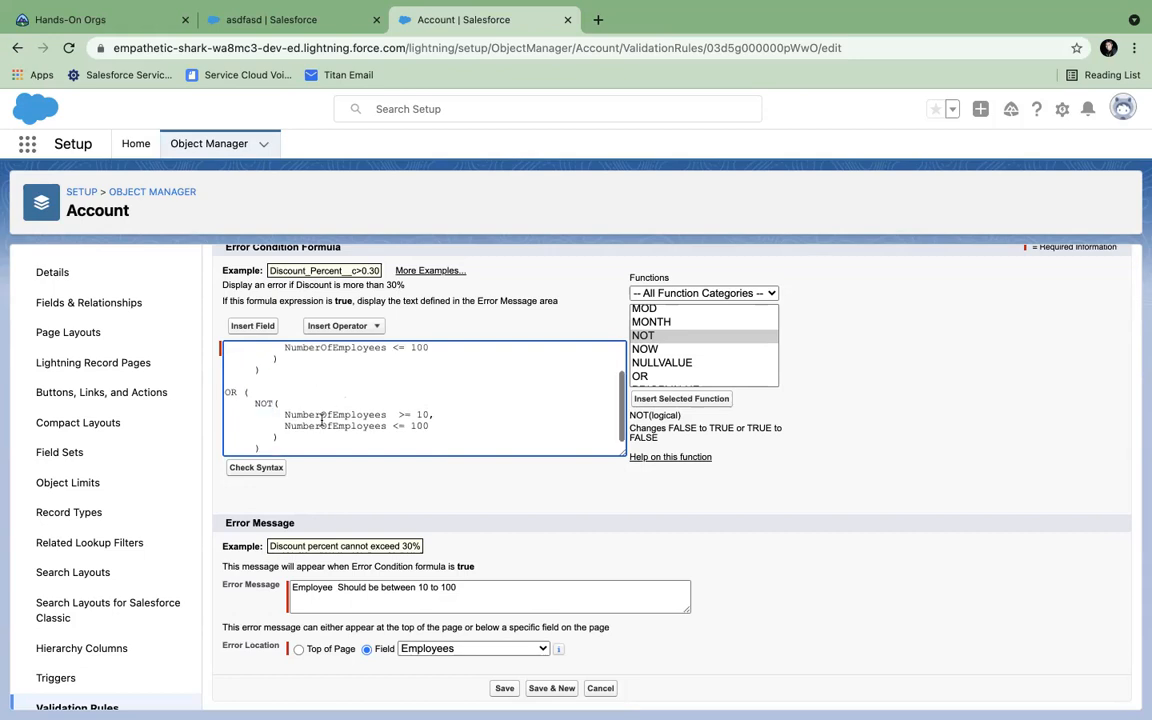
pyautogui.doubleClick(230, 393)
pyautogui.doubleClick(264, 403)
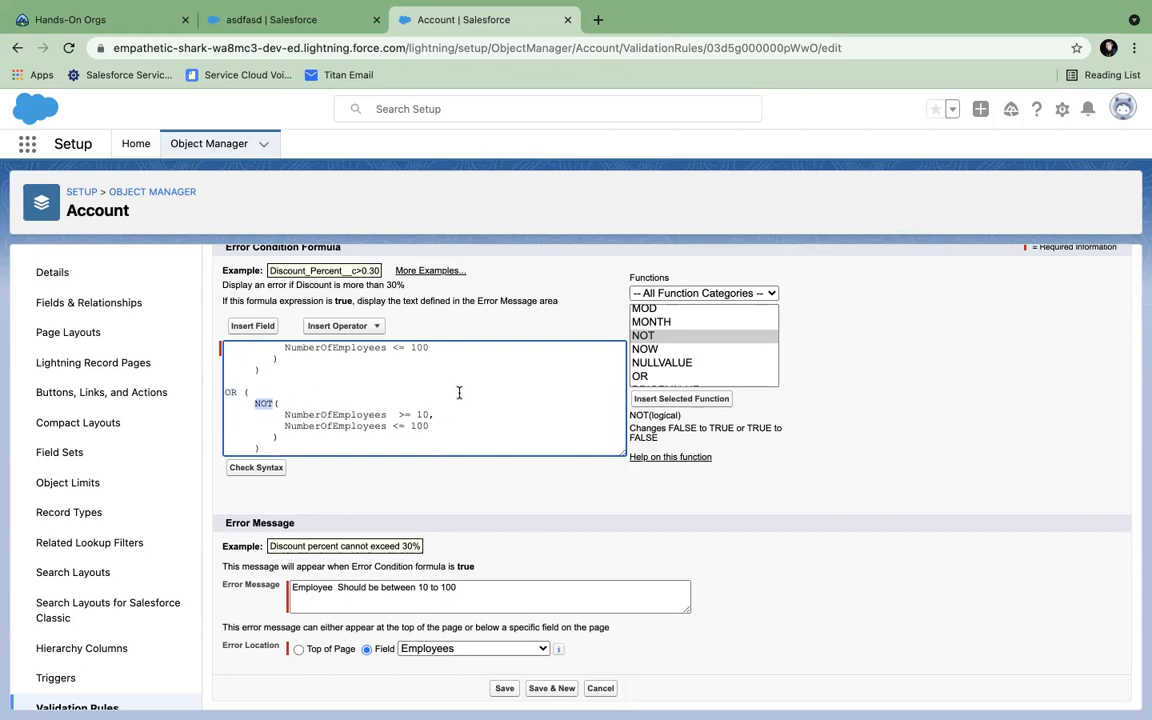
pyautogui.scroll(3, 459, 393)
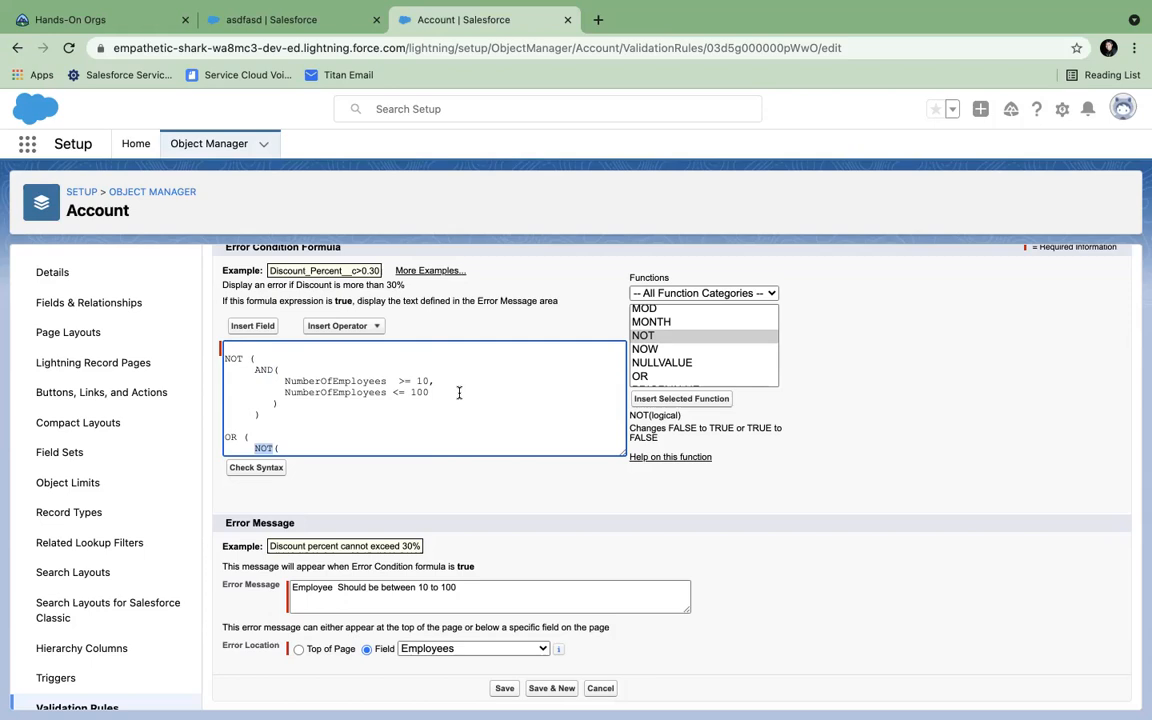
# - Remove the OR(NOT()) block from the error condition formula and save the rule with only the NOT(AND()) expression
pyautogui.scroll(-1, 459, 393)
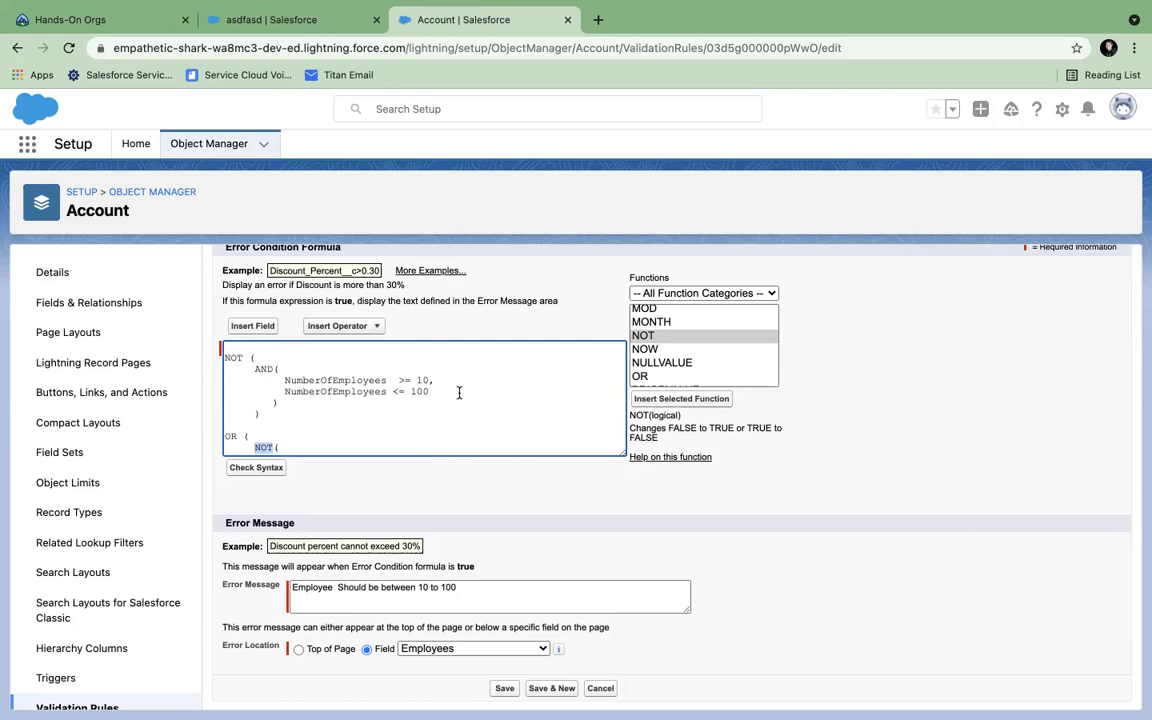
pyautogui.scroll(-3, 459, 393)
pyautogui.moveTo(264, 447); pyautogui.dragTo(185, 355)
pyautogui.hotkey('ctrl', 'v')
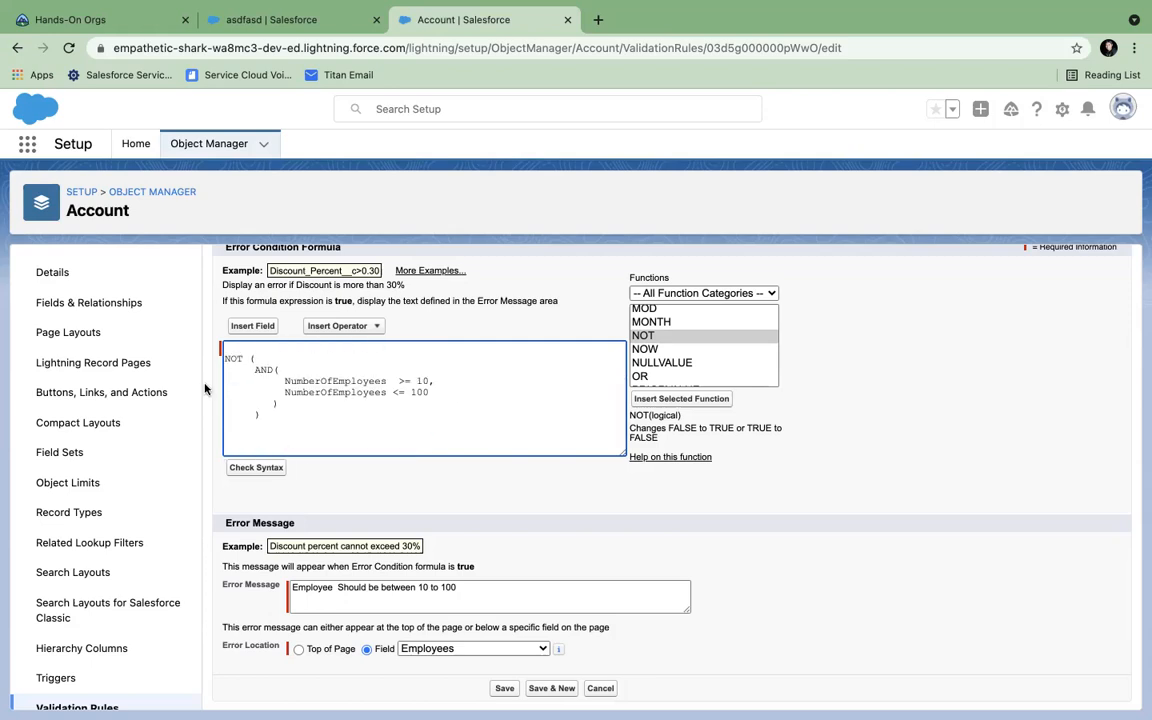
pyautogui.click(504, 688)
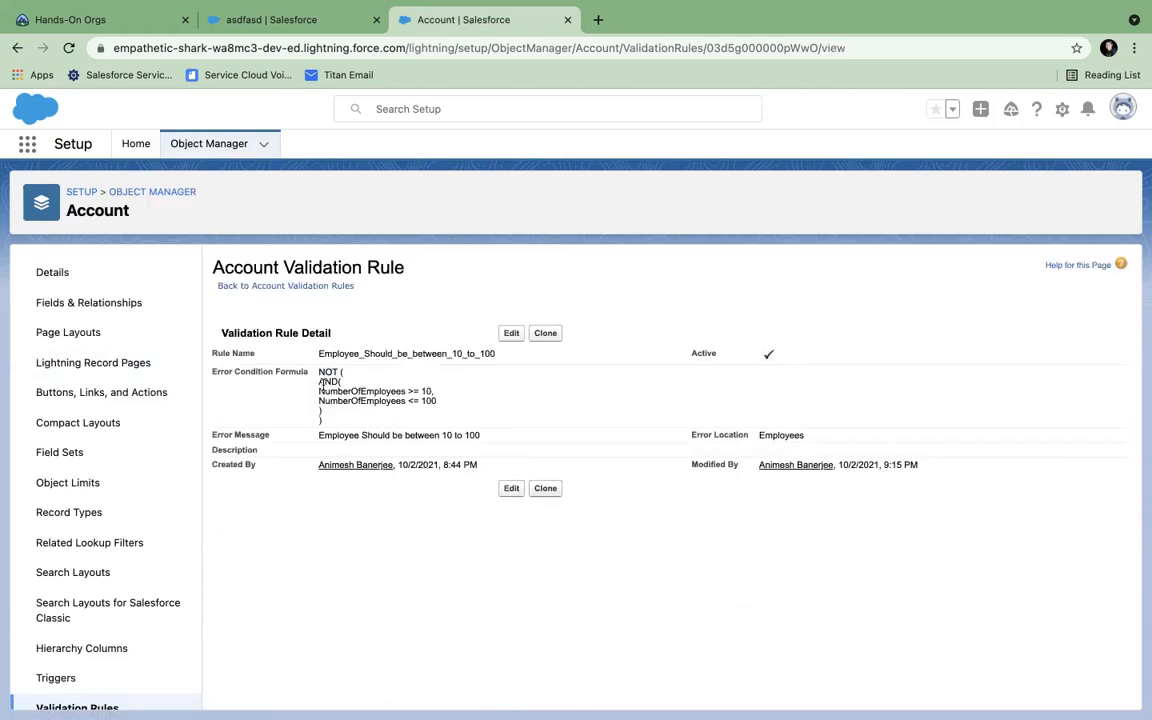
# - Examine the AND part of the saved formula and its two NumberOfEmployees conditions on the rule's detail page
pyautogui.moveTo(320, 384); pyautogui.dragTo(339, 412)
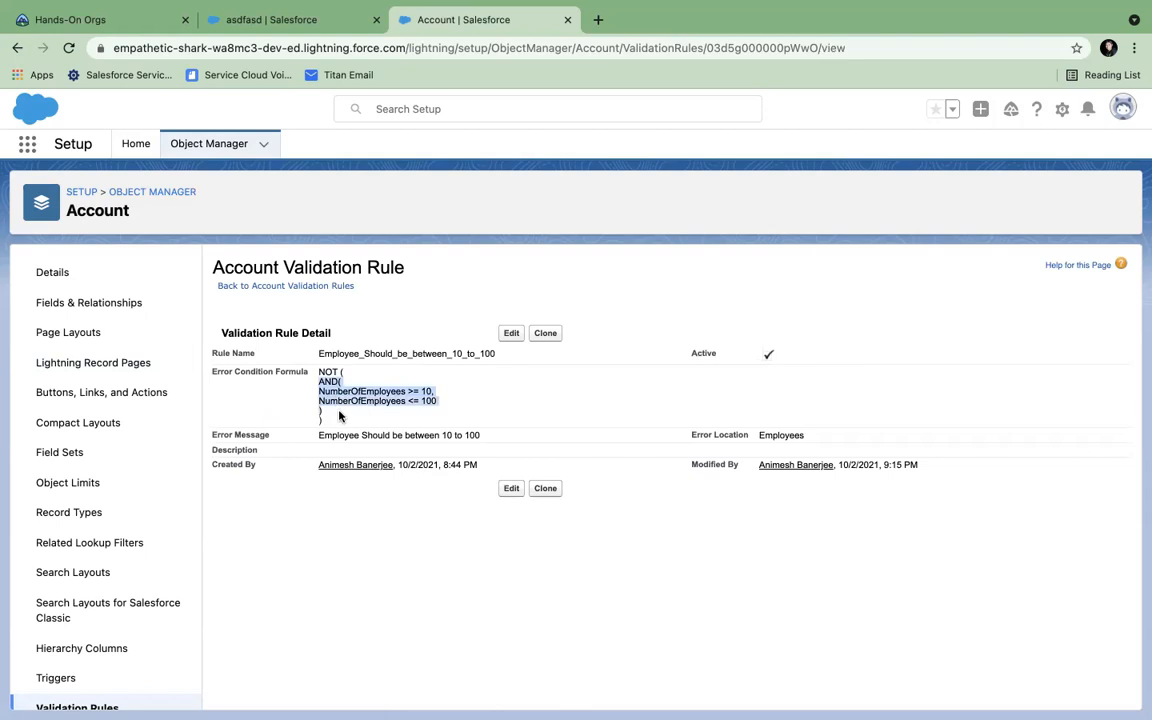
pyautogui.click(320, 392)
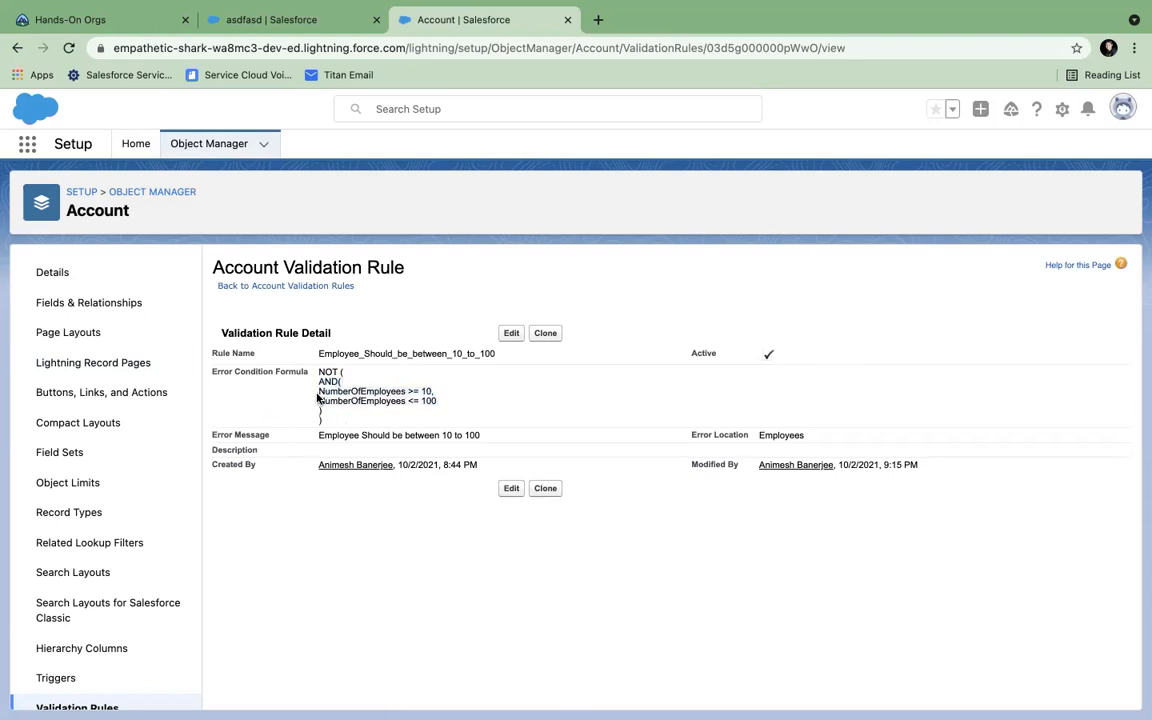
pyautogui.moveTo(318, 391); pyautogui.dragTo(432, 391)
pyautogui.click(432, 391)
pyautogui.moveTo(318, 392); pyautogui.dragTo(464, 407)
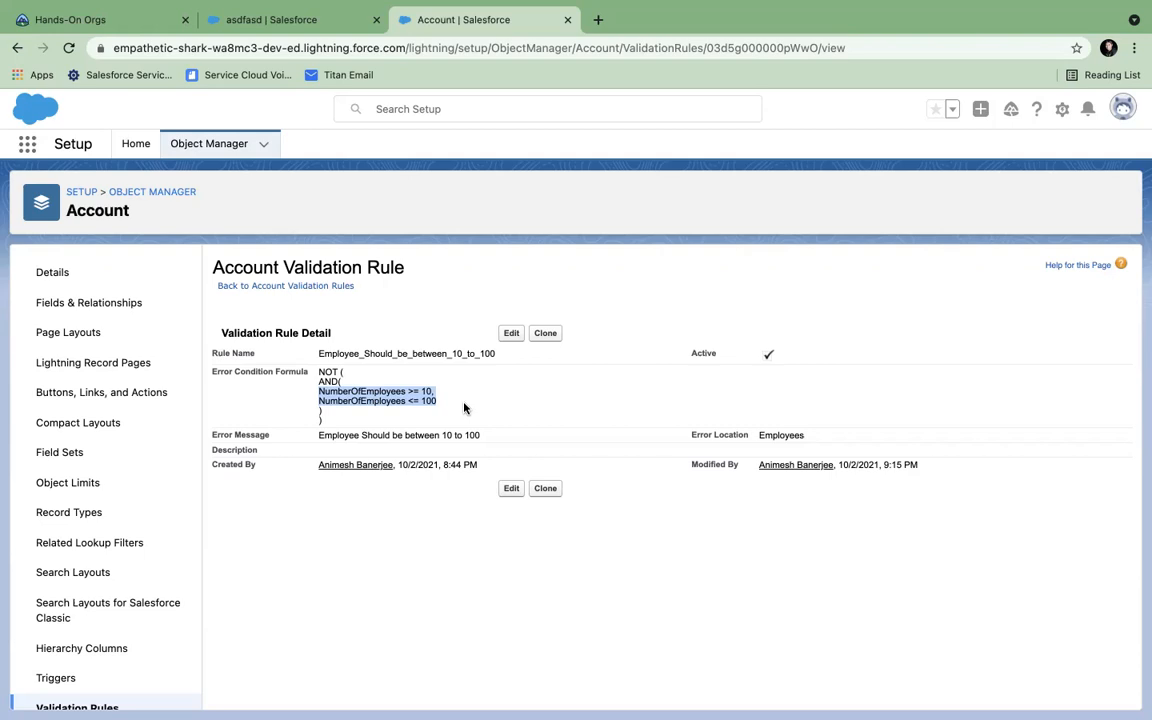
# - Reopen the Employee_Should_be_between_10_to_100 validation rule for editing its error condition formula
pyautogui.click(511, 333)
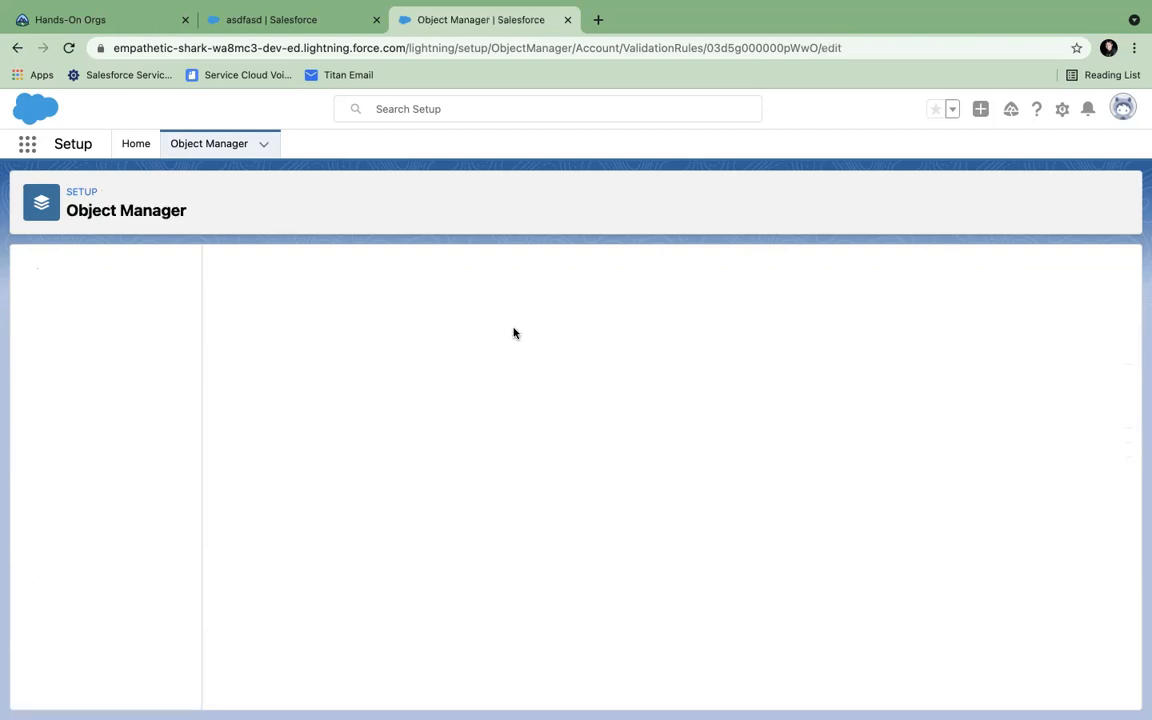
pyautogui.scroll(-1, 437, 435)
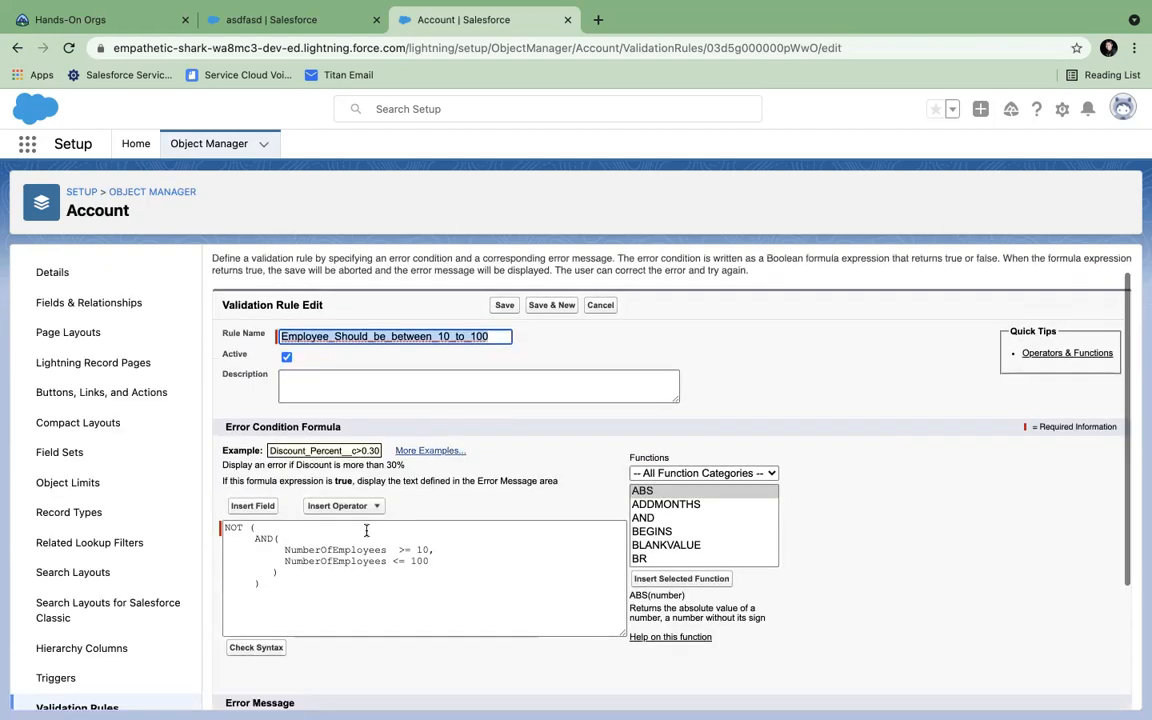
pyautogui.click(268, 604)
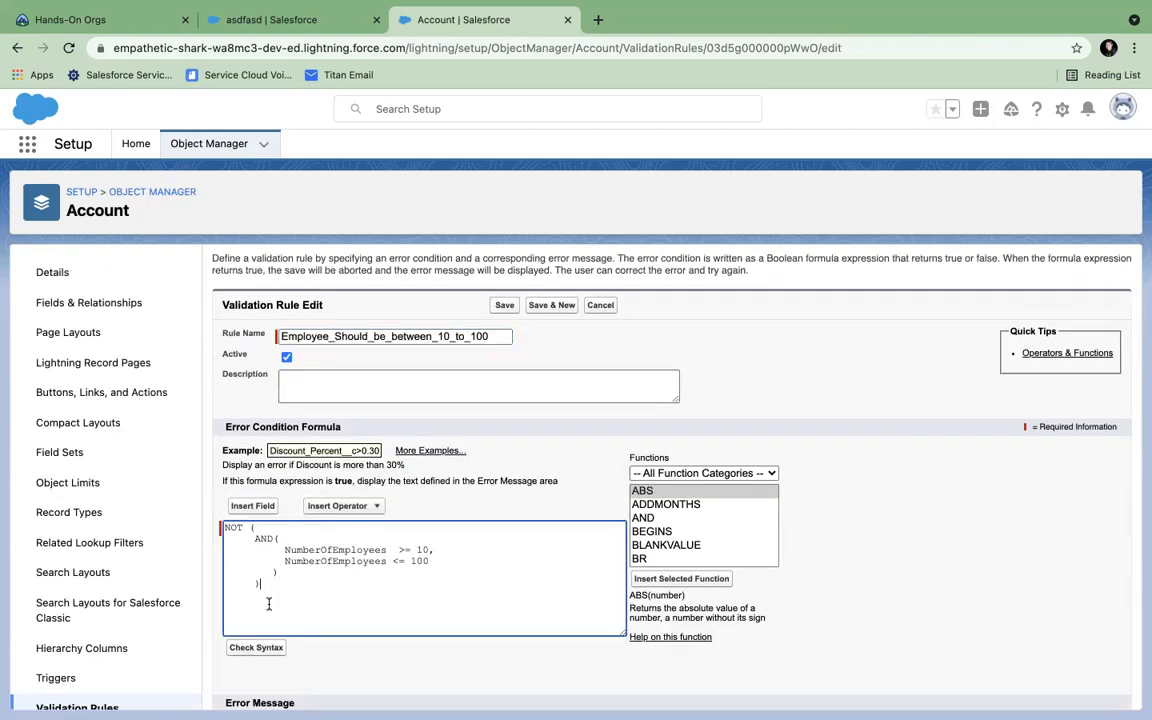
# - Add a --- separator below the NOT(AND()) formula and start an OR ( block with an indented NOT ( inside it
pyautogui.write('---')
pyautogui.moveTo(254, 538); pyautogui.dragTo(212, 531)
pyautogui.click(262, 579)
pyautogui.click(231, 607)
pyautogui.write('OR (')
pyautogui.scroll(-3, 221, 491)
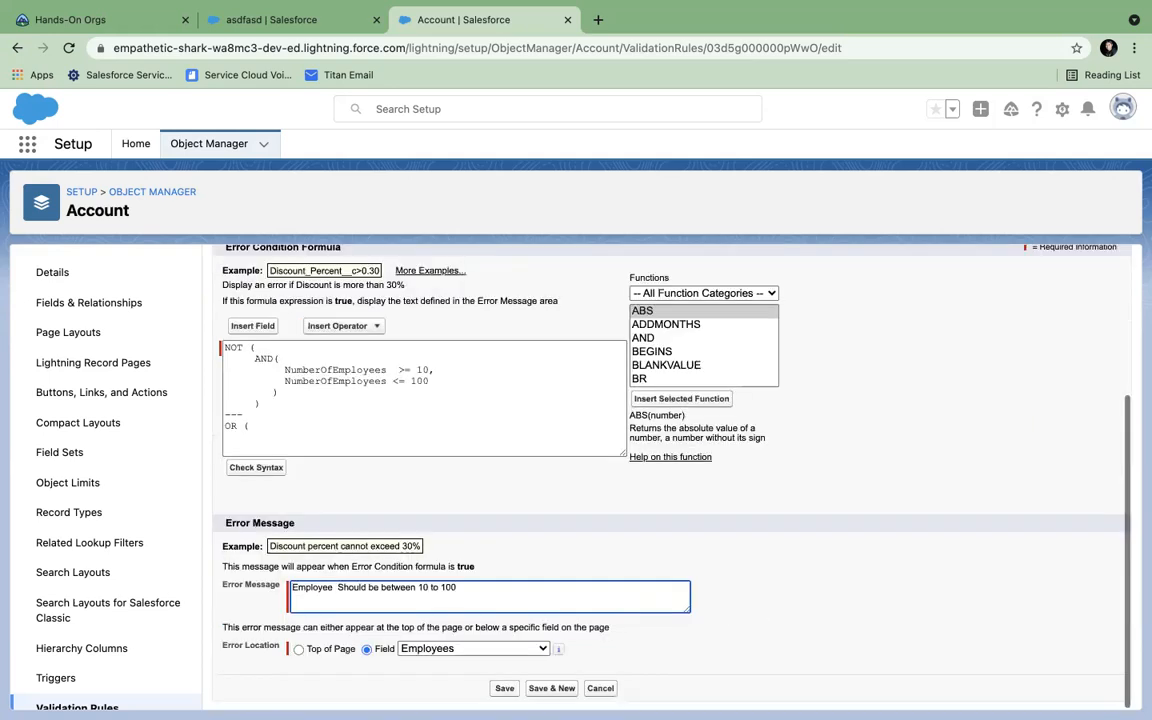
pyautogui.click(264, 433)
pyautogui.write('NOT (')
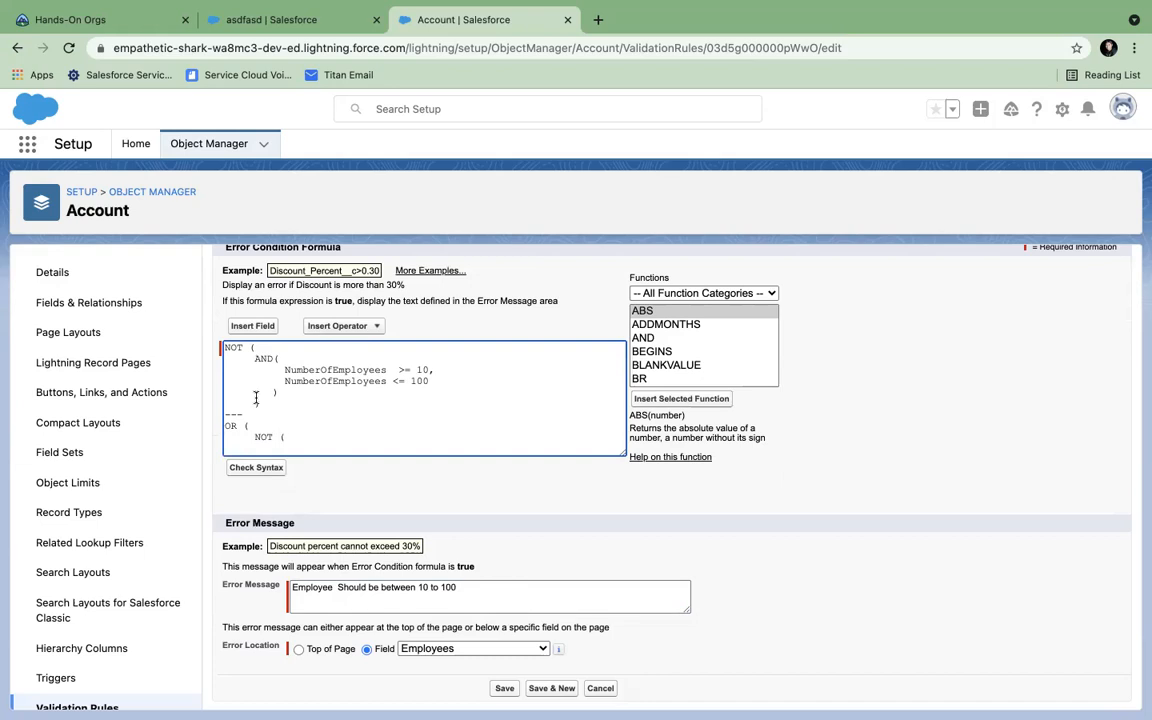
# - Copy the NumberOfEmployees >= 10 condition into the new NOT, close it with ")," and put the condition on its own line
pyautogui.moveTo(284, 370); pyautogui.dragTo(430, 369)
pyautogui.hotkey('ctrl', 'c')
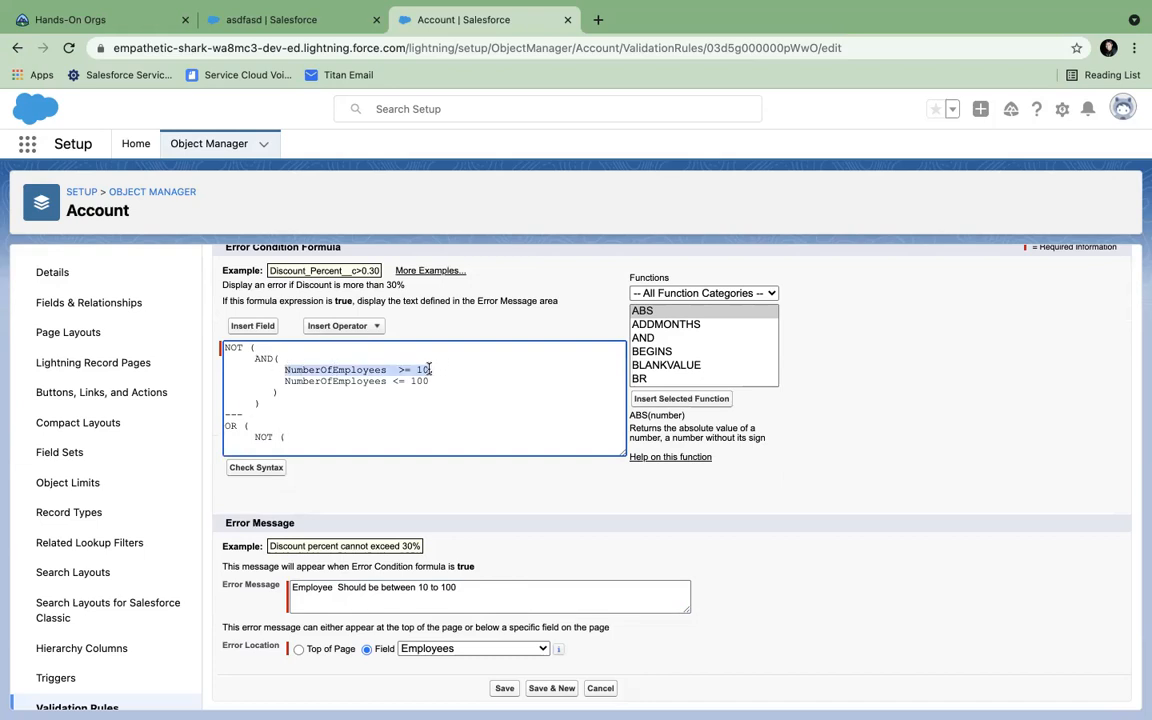
pyautogui.click(308, 437)
pyautogui.hotkey('ctrl', 'v')
pyautogui.write('),')
pyautogui.press('Return')
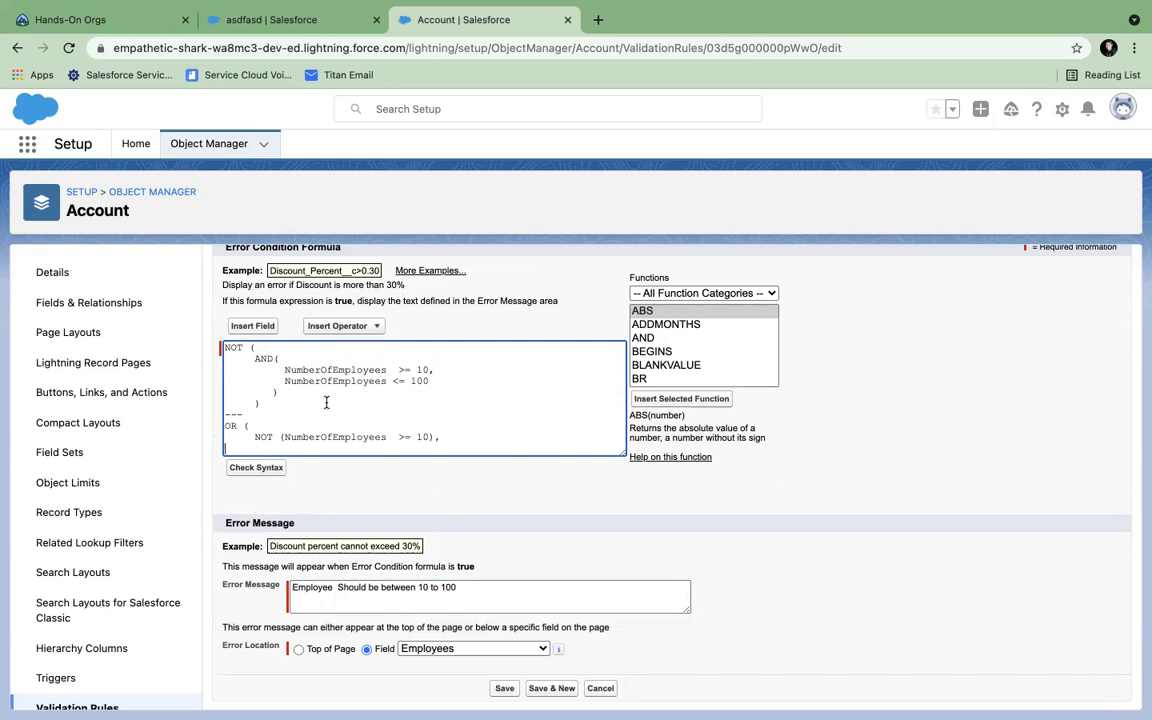
pyautogui.click(284, 437)
pyautogui.press('Return')
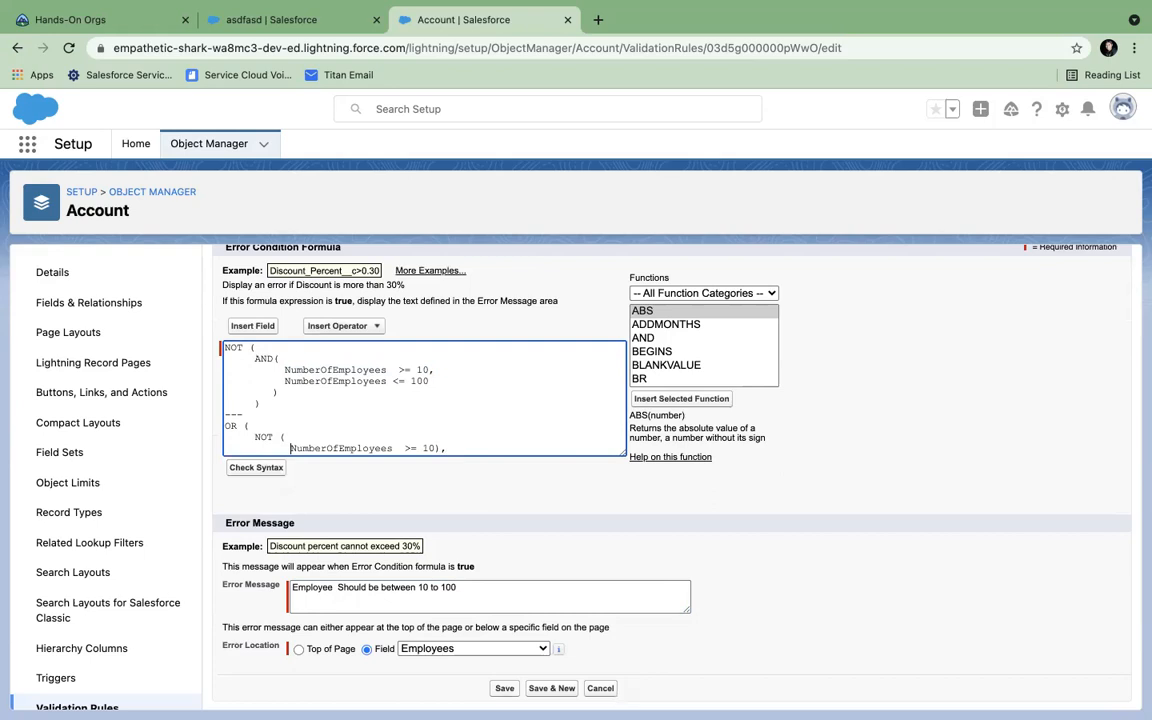
# - Copy NumberOfEmployees <= 100 below the first condition of the OR block and close the block with parentheses on separate lines
pyautogui.scroll(-1, 400, 396)
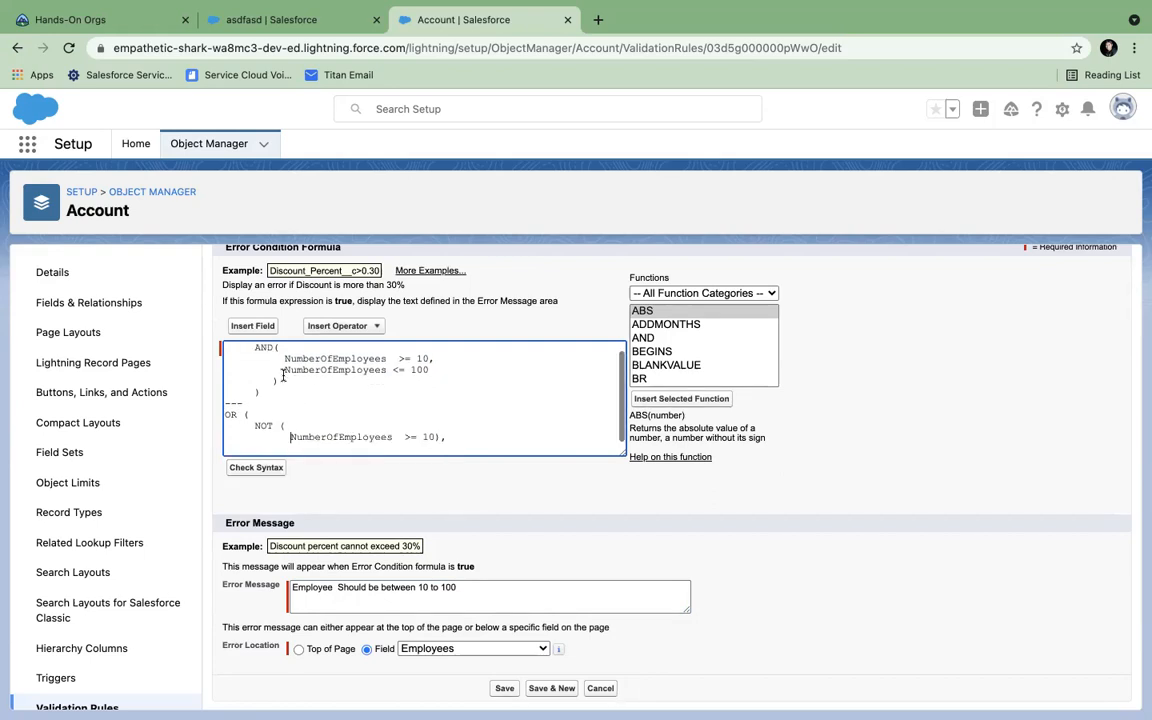
pyautogui.moveTo(285, 370); pyautogui.dragTo(429, 370)
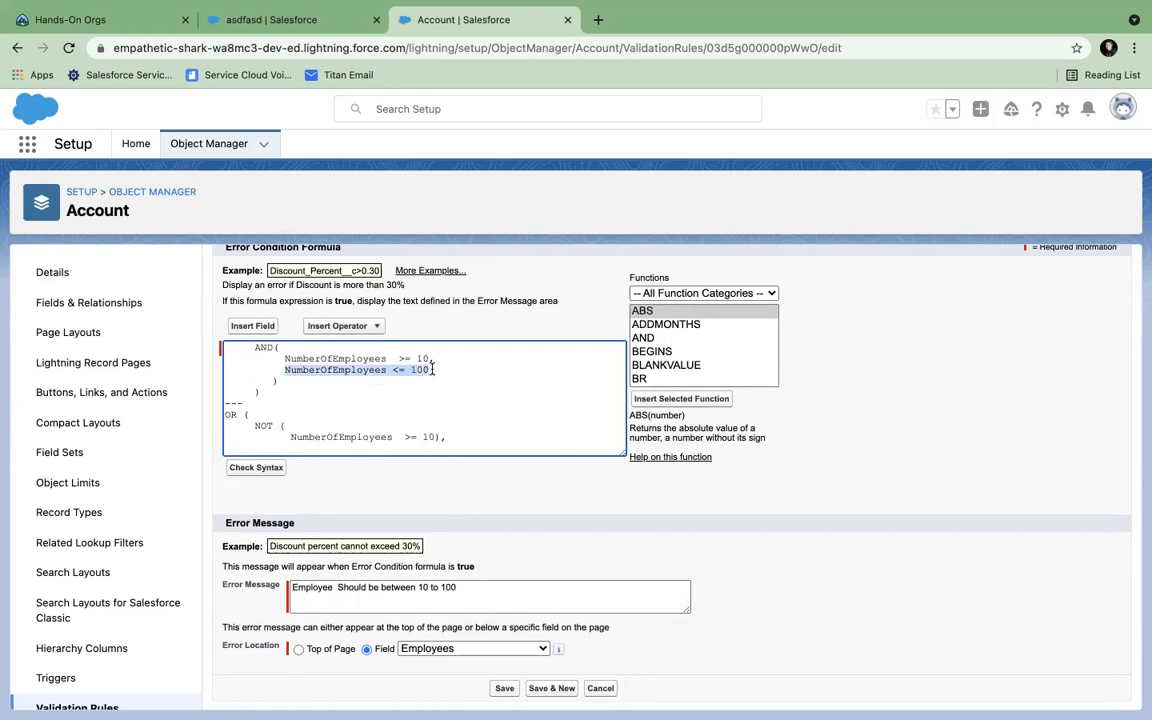
pyautogui.click(337, 448)
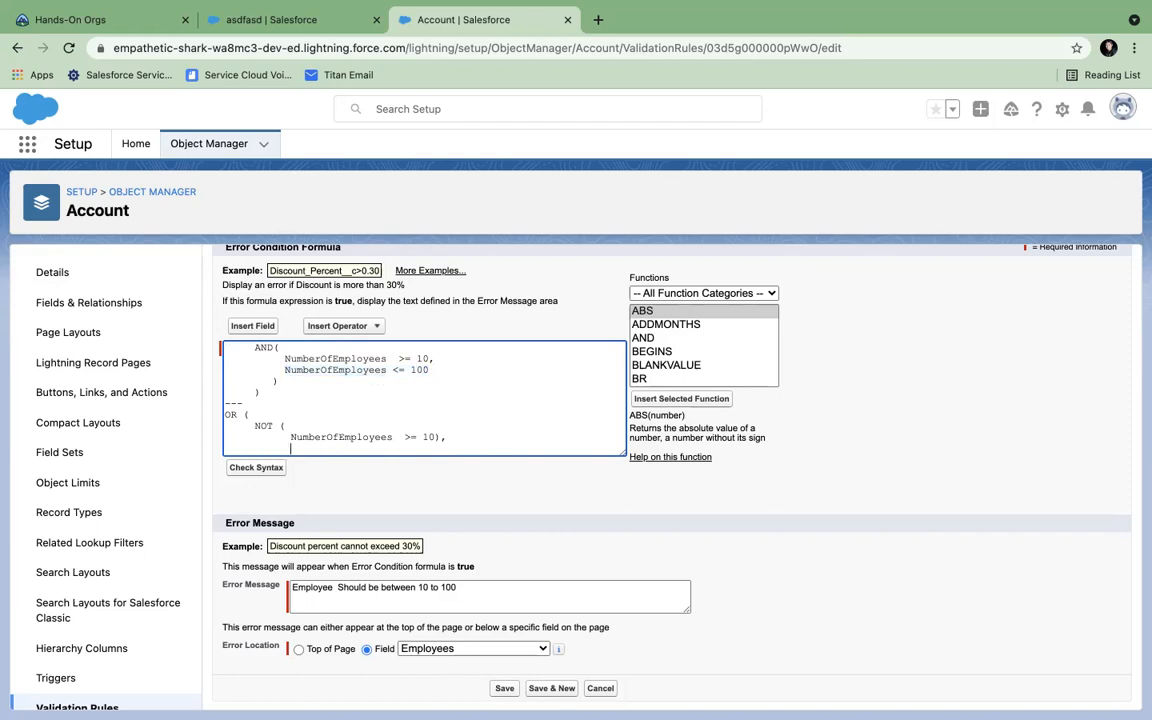
pyautogui.hotkey('ctrl', 'v')
pyautogui.press('Return')
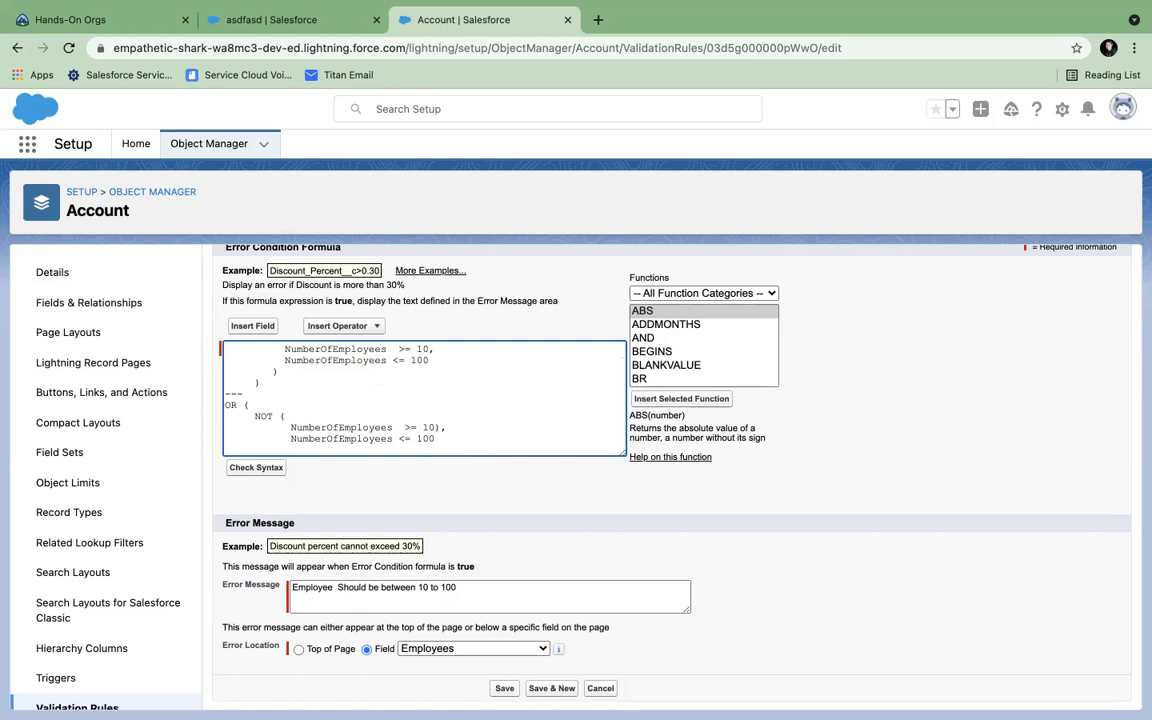
pyautogui.write(')')
pyautogui.press('Return')
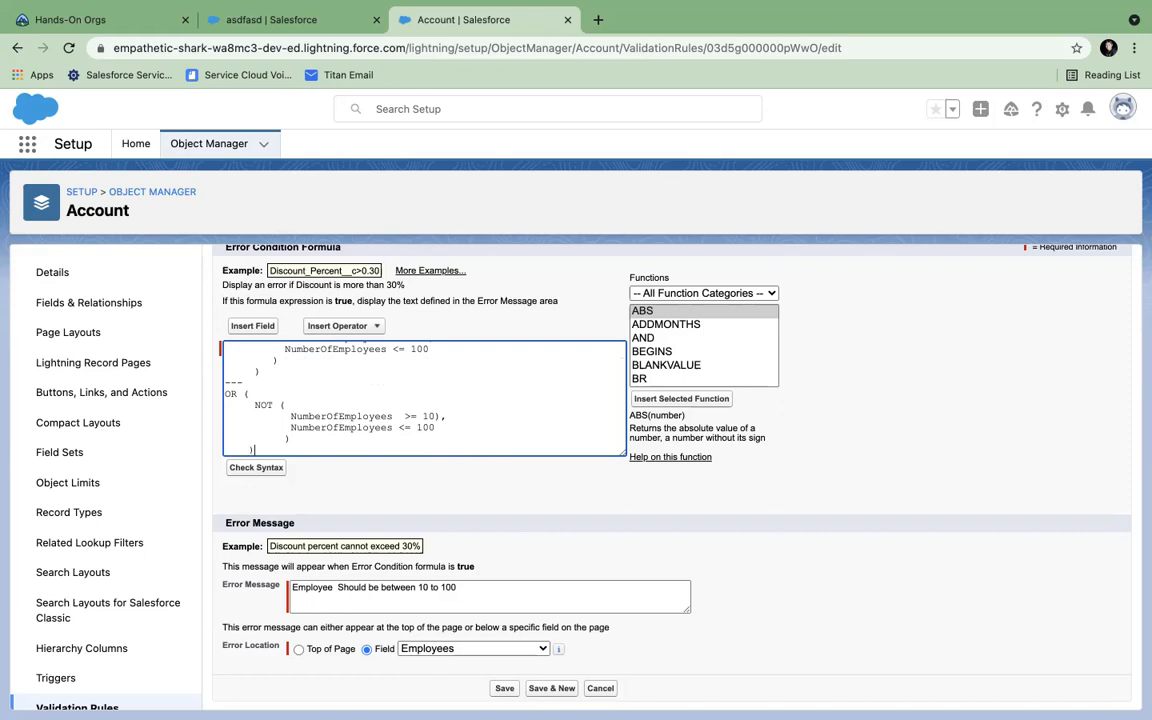
# - Compare how NOT applies to the conditions in the OR(NOT()) block and in the NOT(AND()) formula
pyautogui.scroll(2, 411, 420)
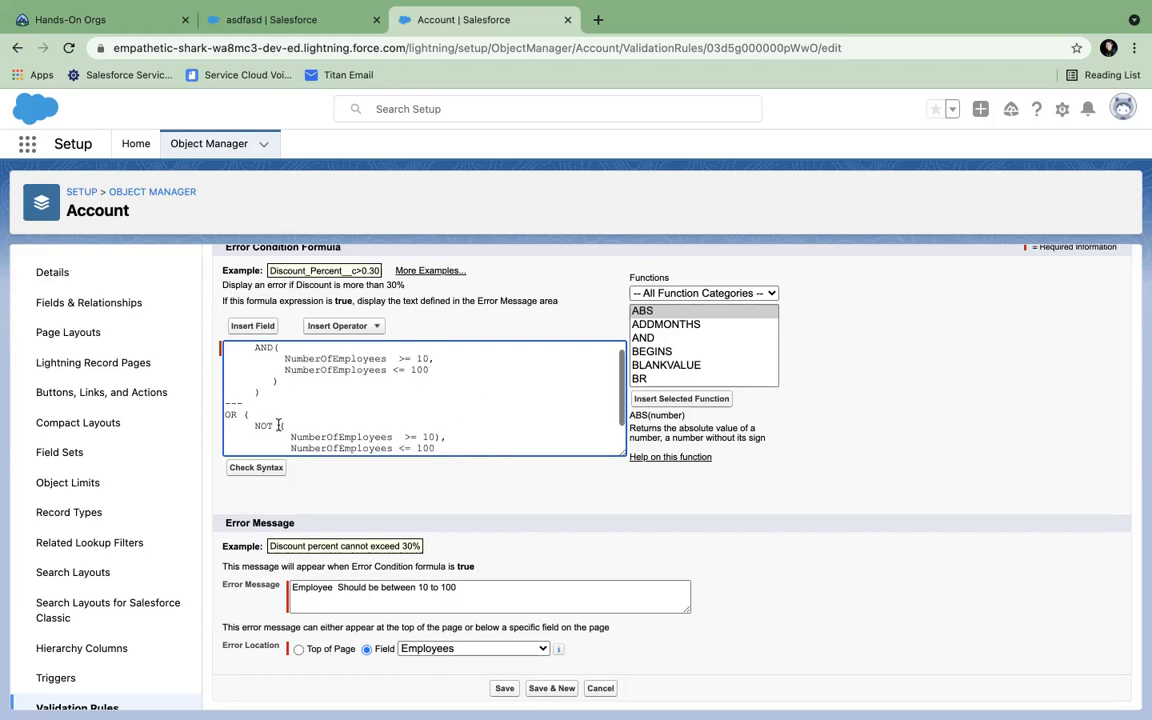
pyautogui.moveTo(290, 437); pyautogui.dragTo(489, 434)
pyautogui.scroll(-2, 489, 434)
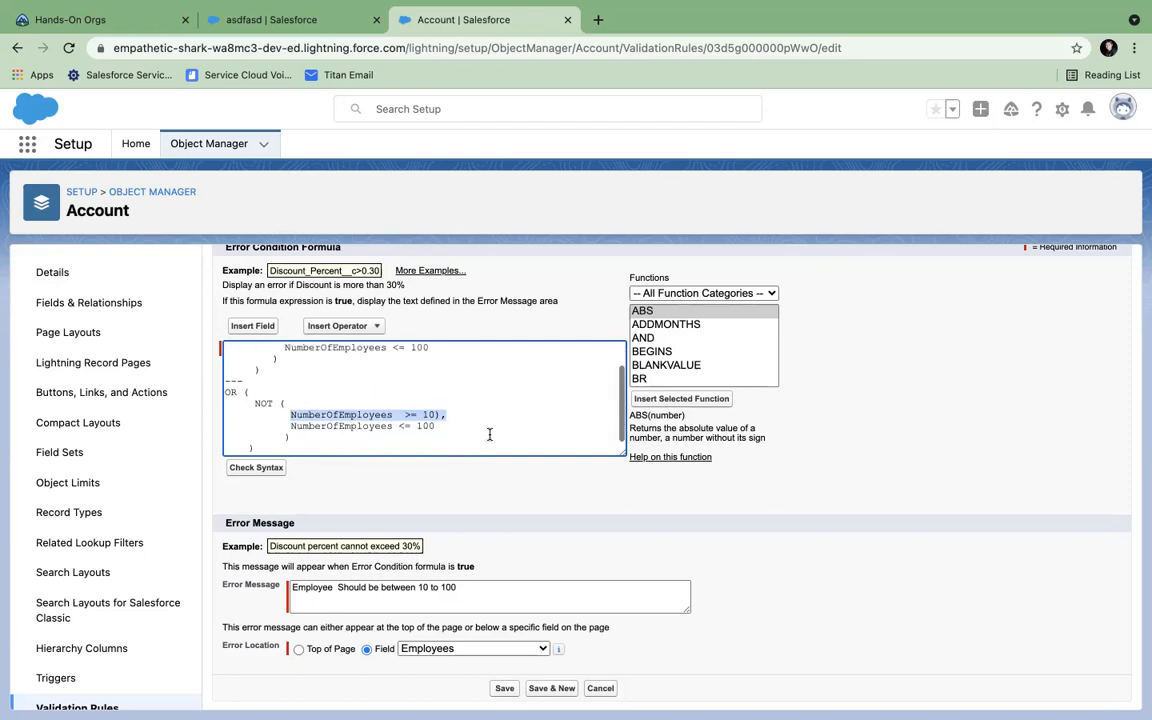
pyautogui.click(226, 396)
pyautogui.scroll(2, 227, 396)
pyautogui.moveTo(286, 369); pyautogui.dragTo(433, 370)
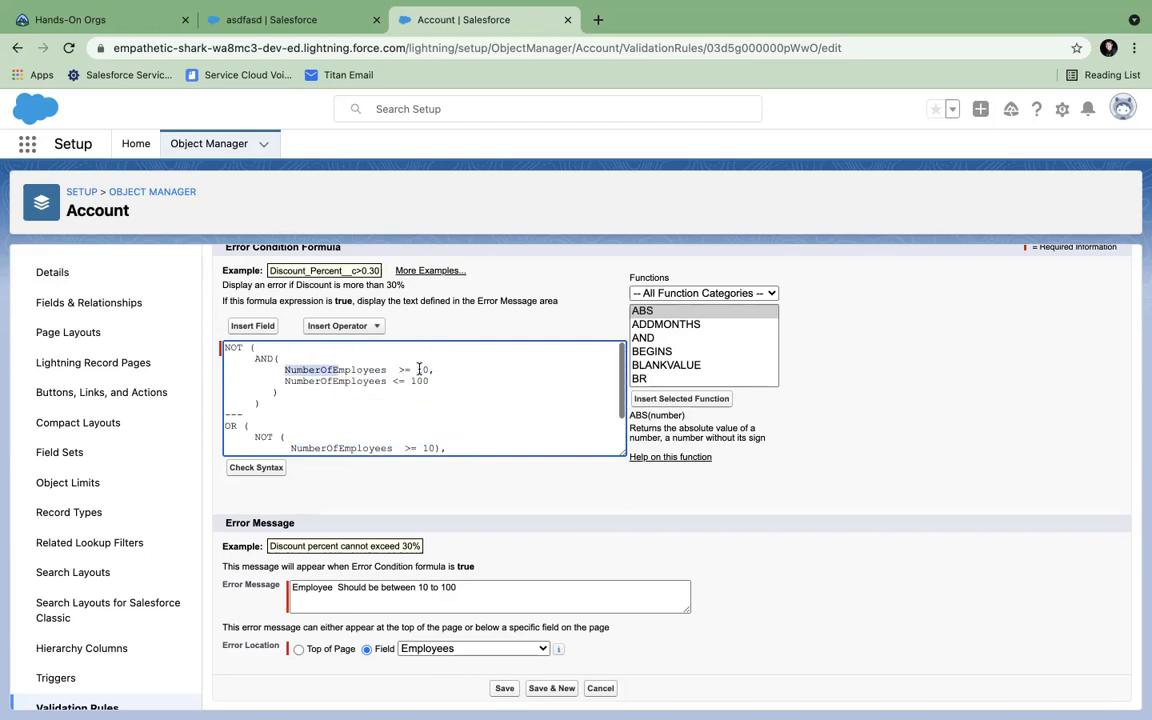
pyautogui.moveTo(256, 358); pyautogui.dragTo(280, 394)
pyautogui.doubleClick(234, 350)
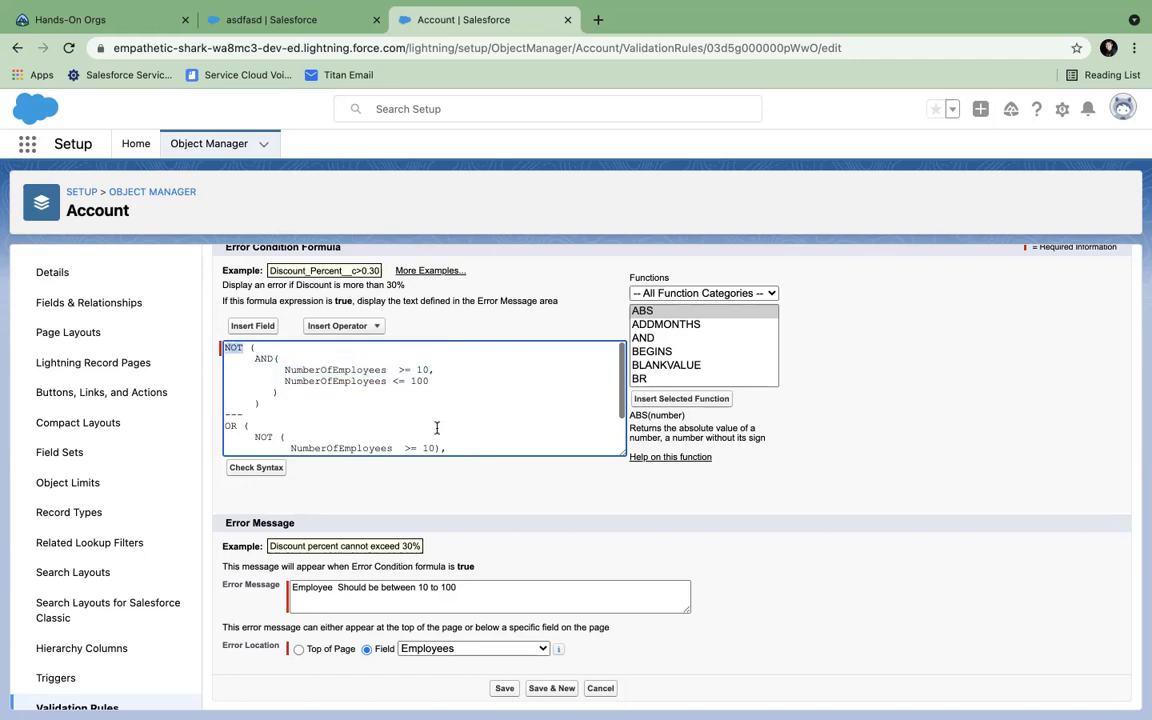
pyautogui.scroll(-2, 429, 424)
pyautogui.scroll(2, 430, 423)
pyautogui.scroll(-2, 265, 436)
pyautogui.scroll(2, 265, 436)
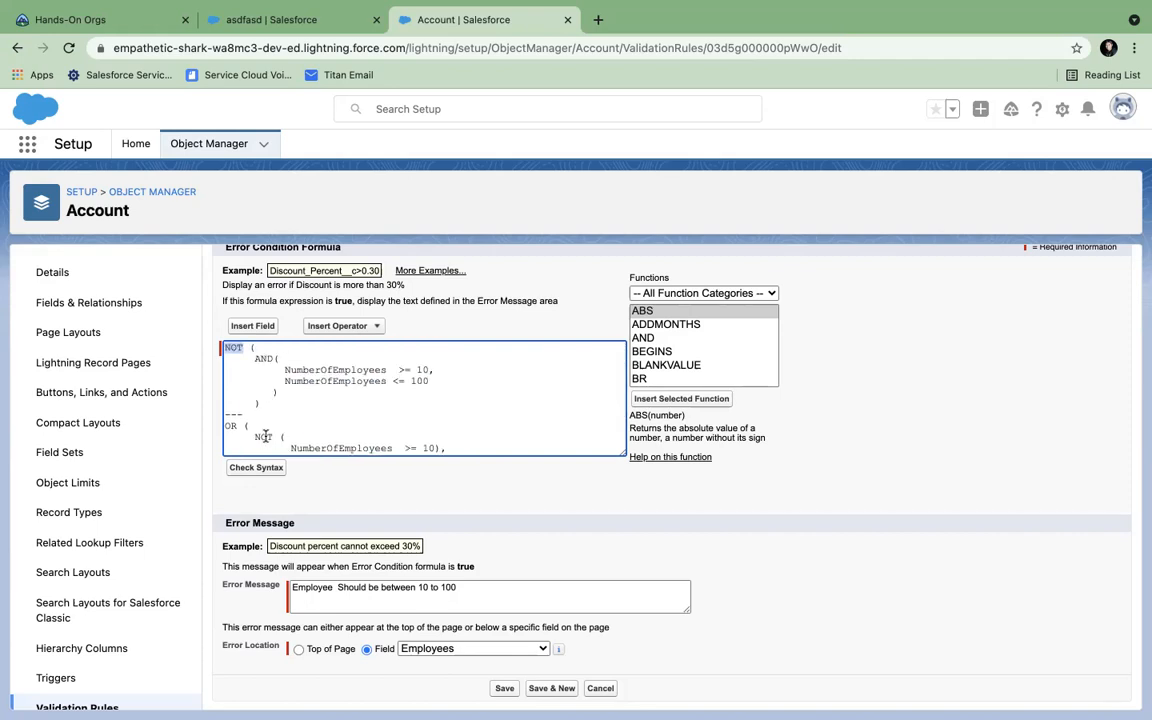
# - Clear the error condition formula by deleting the OR block with its separator and the remaining NOT(AND()) expression
pyautogui.scroll(-1, 265, 436)
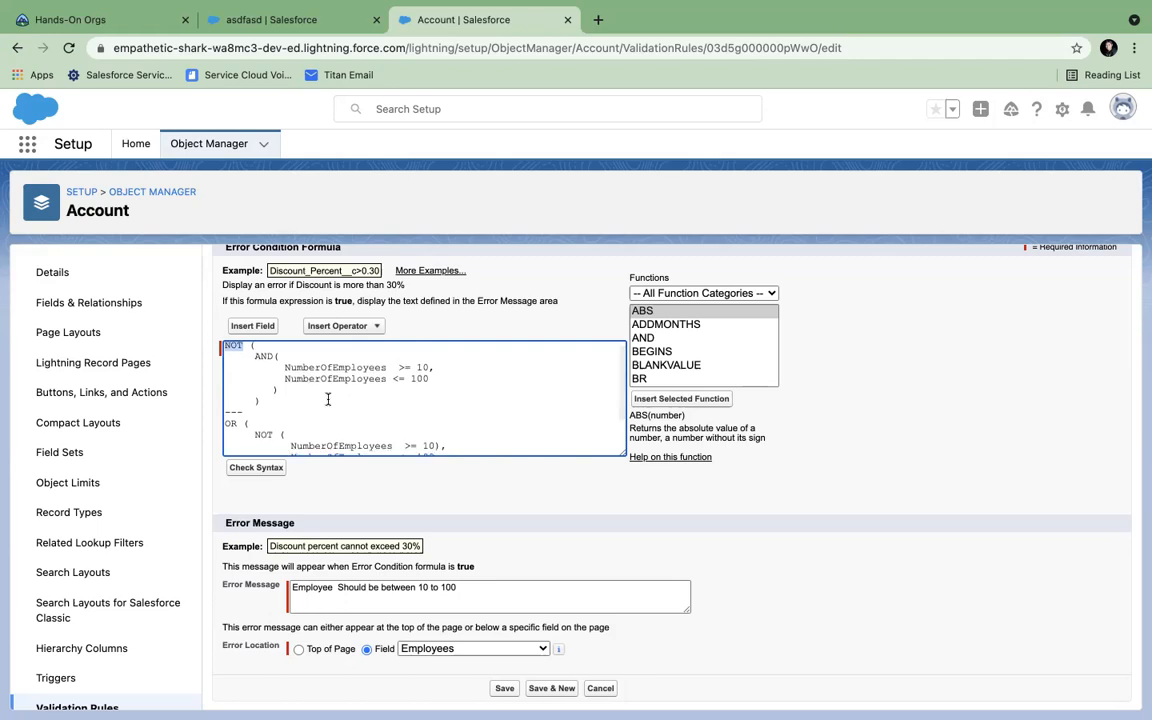
pyautogui.moveTo(229, 414); pyautogui.dragTo(477, 488)
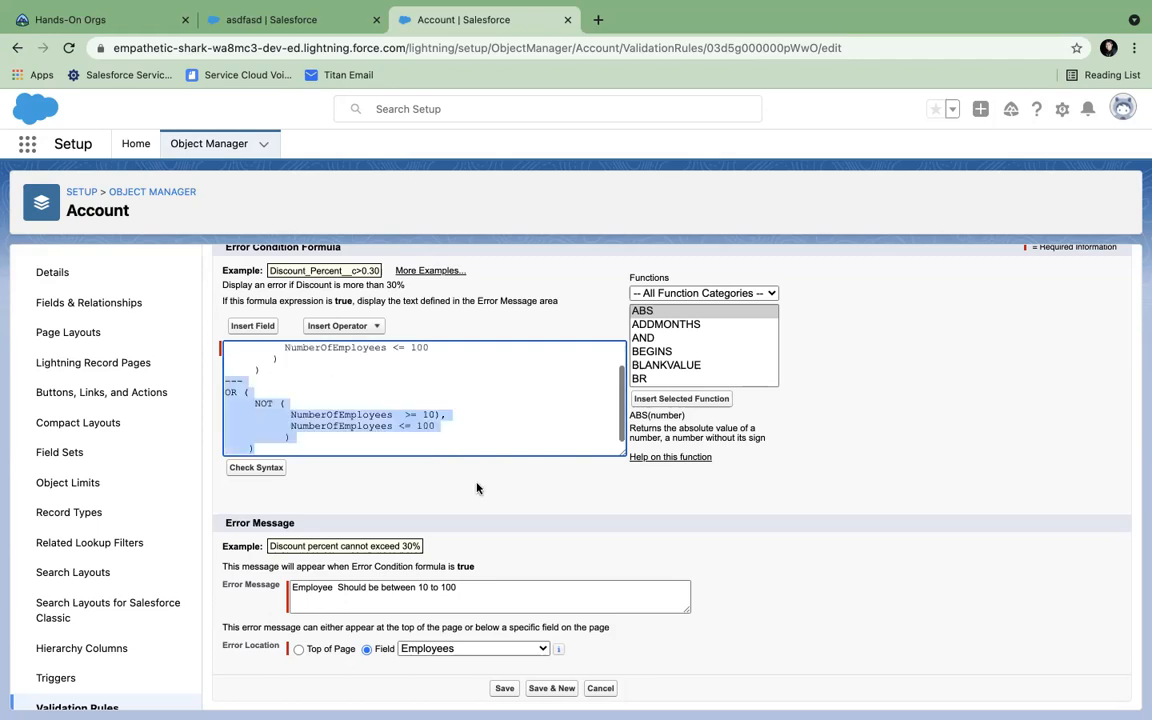
pyautogui.press('BackSpace')
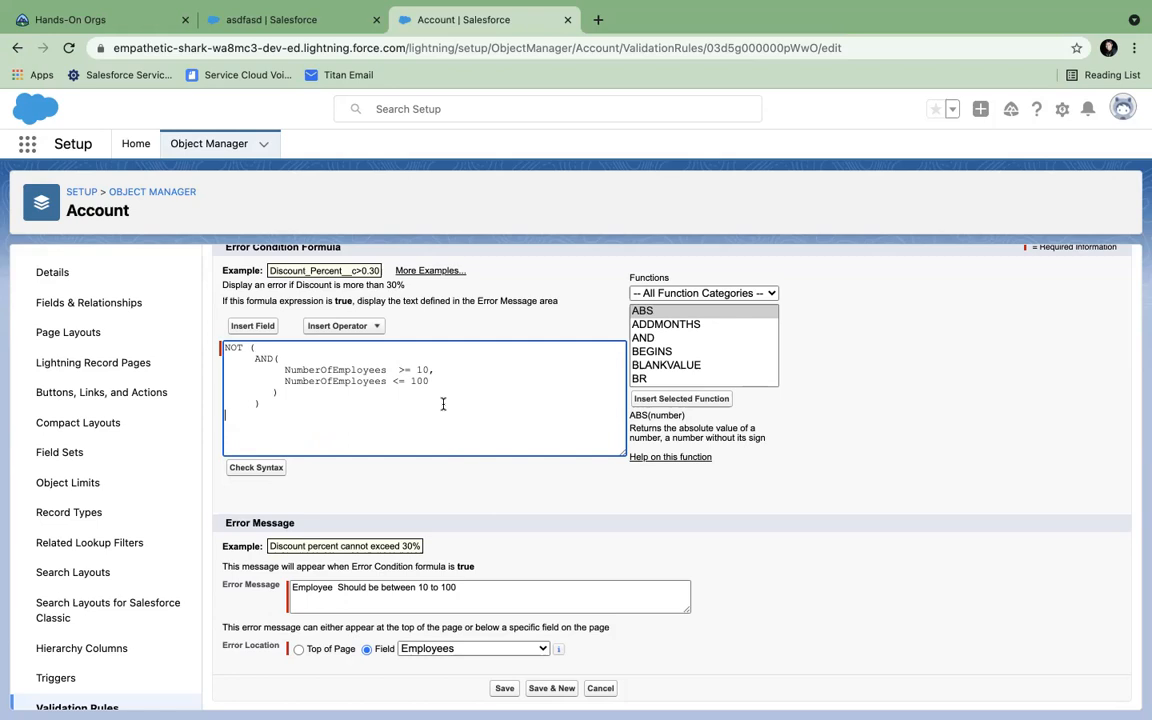
pyautogui.doubleClick(422, 370)
pyautogui.doubleClick(418, 381)
pyautogui.hotkey('ctrl', 'a')
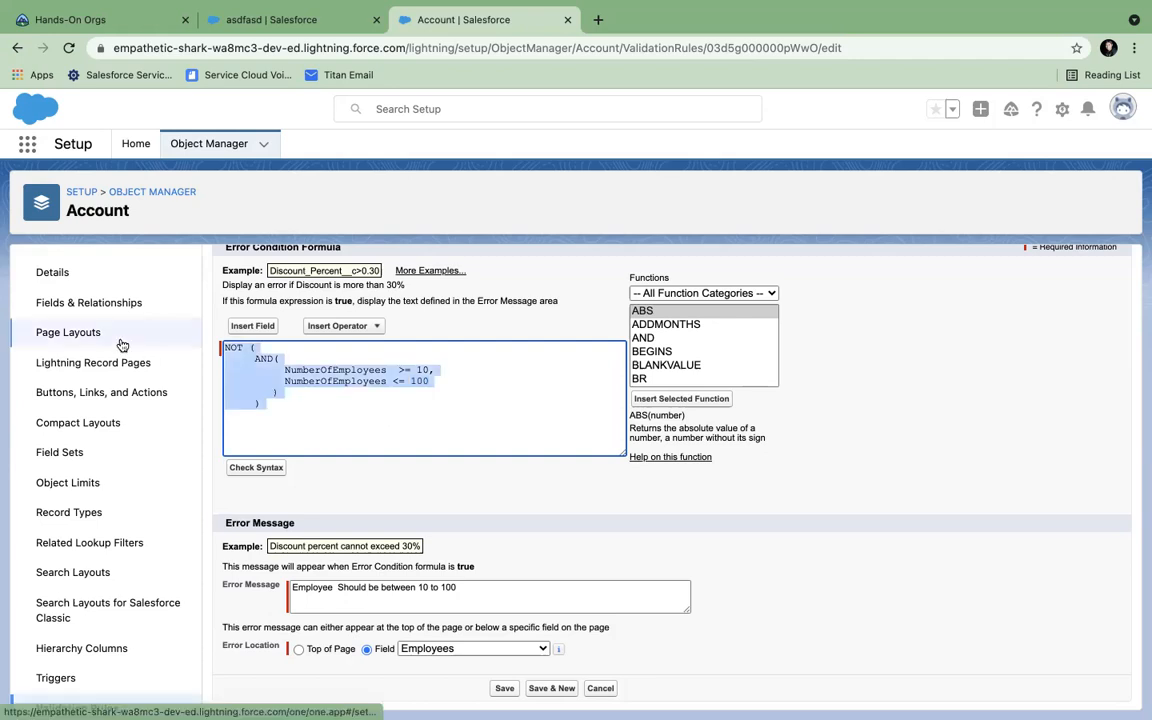
pyautogui.press('BackSpace')
# - Rename the validation rule to Employee_Should_NOT_be_between_10_to_100
pyautogui.scroll(3, 345, 416)
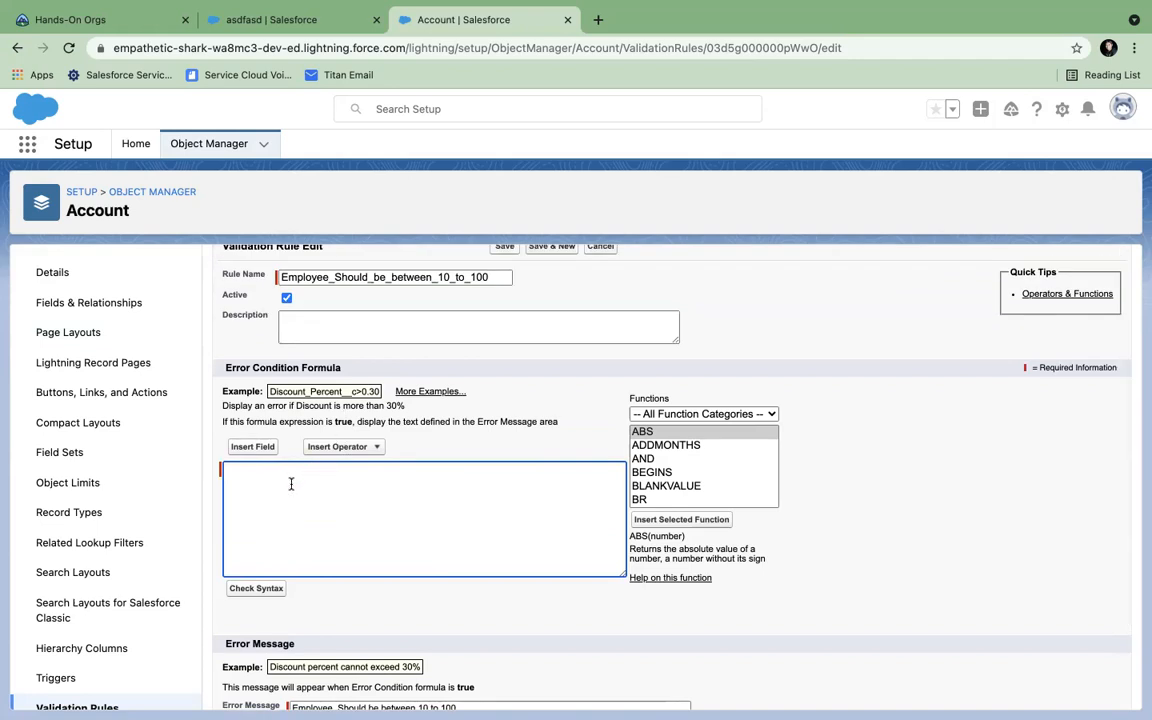
pyautogui.doubleClick(347, 278)
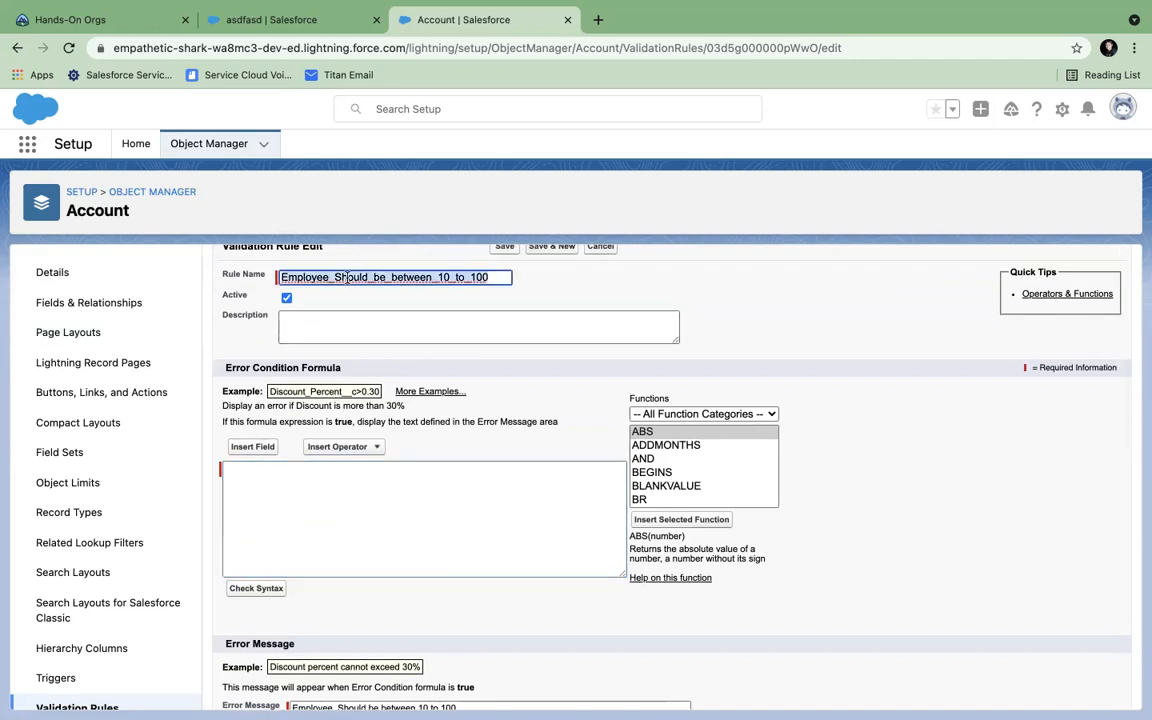
pyautogui.click(376, 278)
pyautogui.write('NOT')
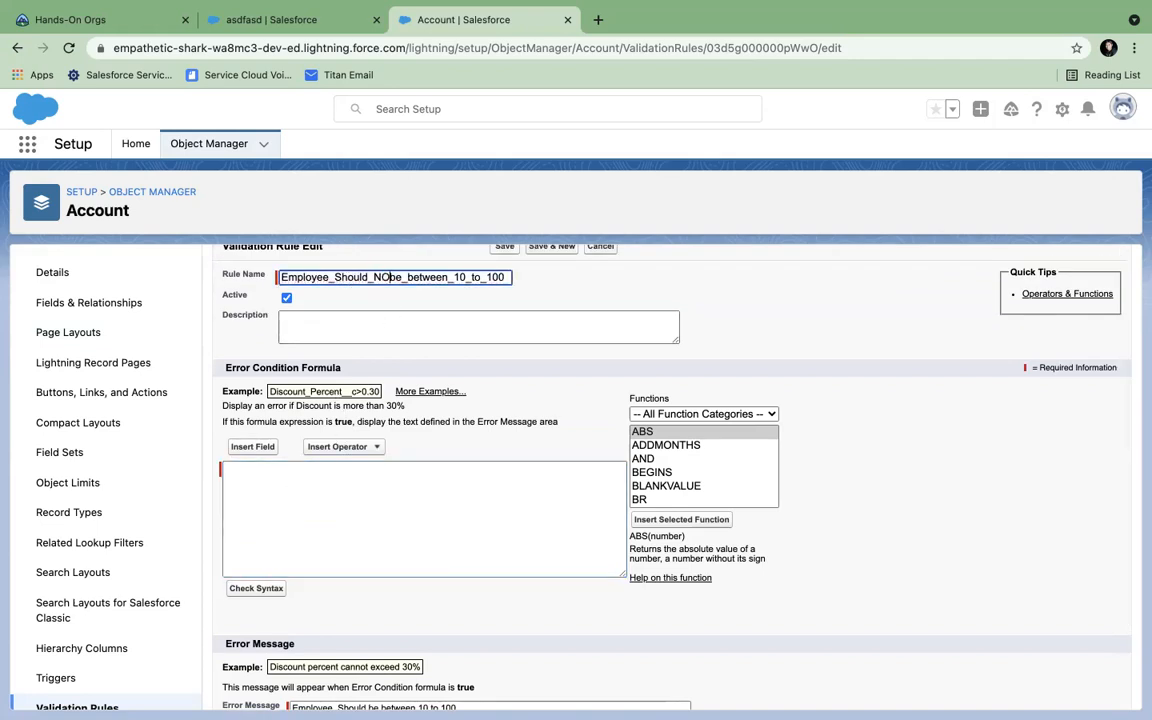
pyautogui.press('BackSpace')
pyautogui.press('BackSpace')
pyautogui.write('T')
pyautogui.press('BackSpace')
pyautogui.write('T_')
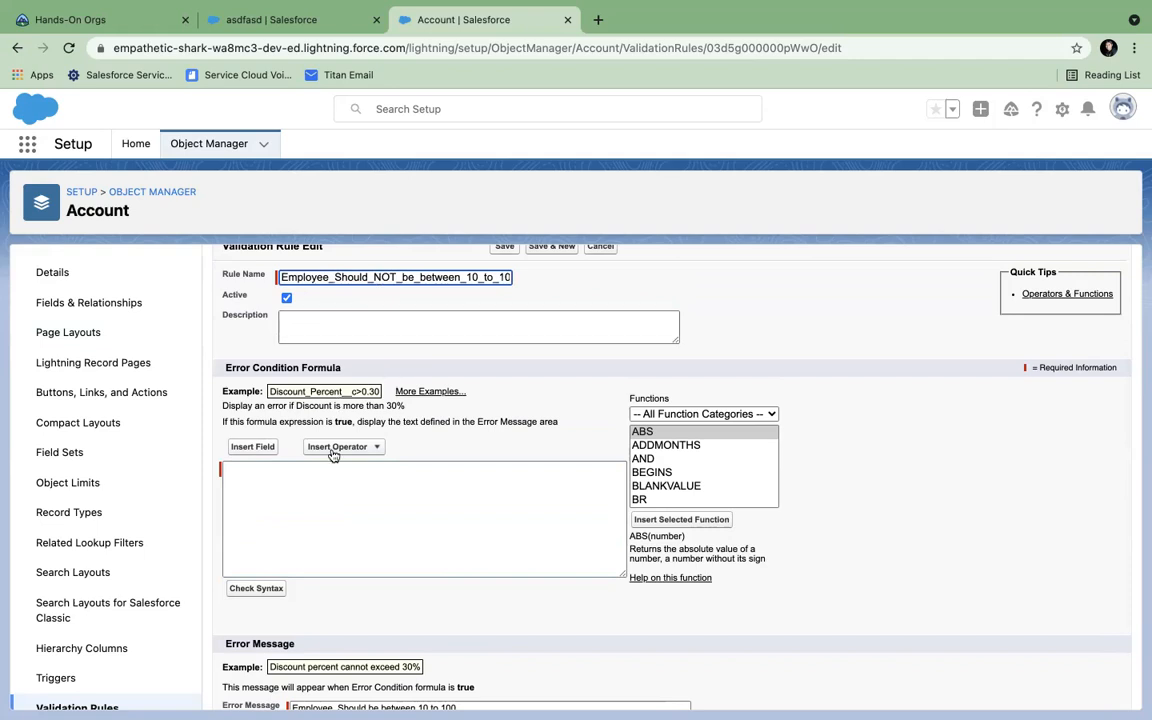
# - Place the cursor in the empty Error Condition Formula of the renamed rule
pyautogui.click(289, 488)
pyautogui.scroll(-1, 289, 488)
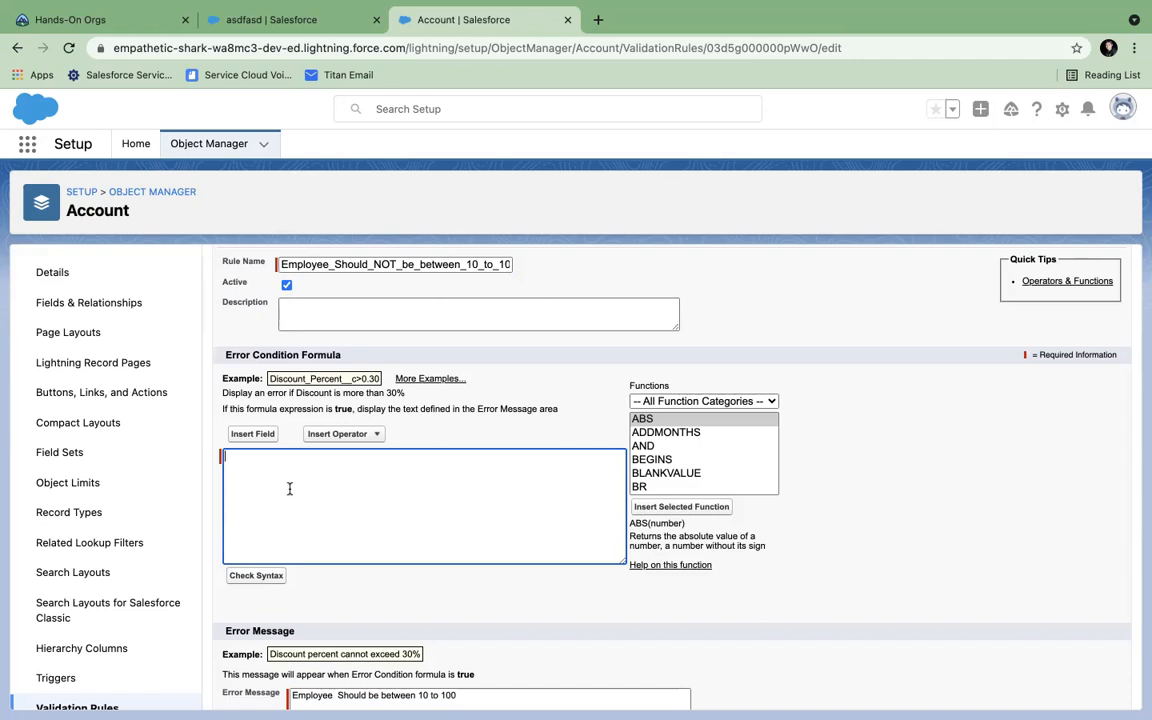
pyautogui.moveTo(277, 4)
pyautogui.moveTo(910, 5)
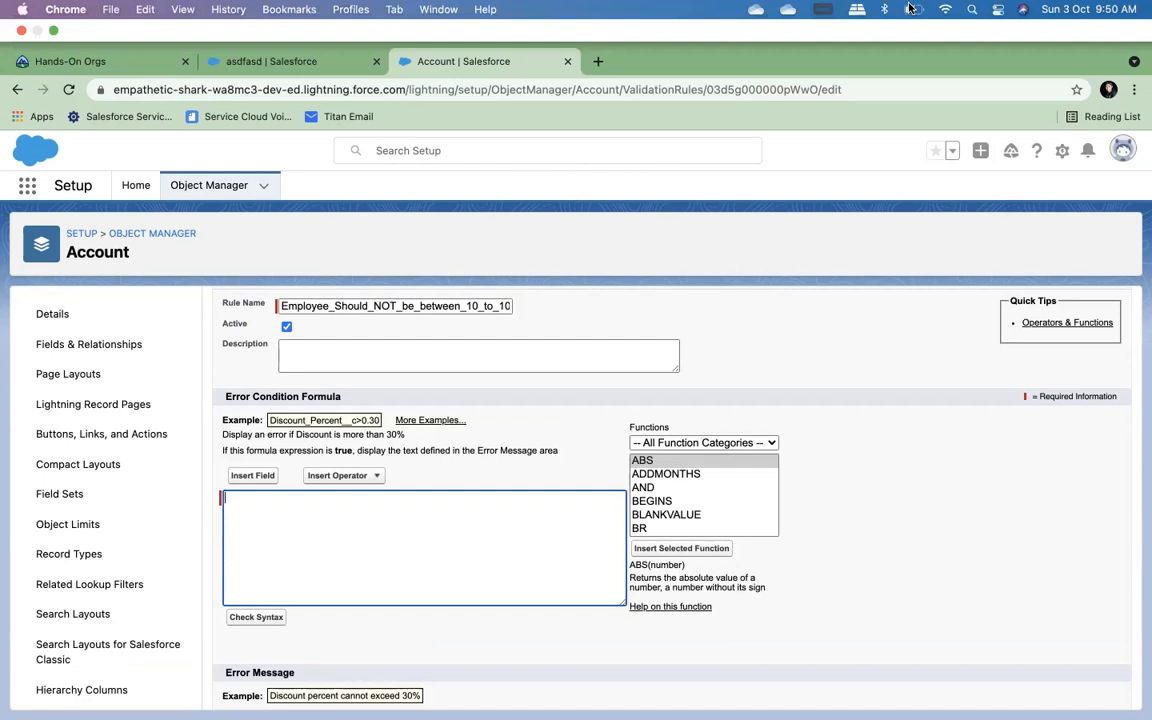